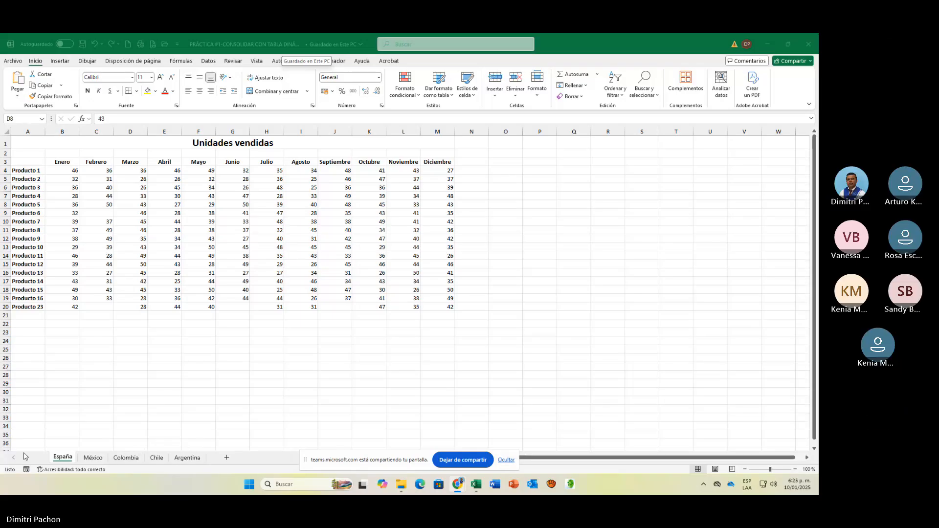
Review the monthly units-sold tables on the España, México, Colombia, Chile and Argentina sheets, comparing their product rows and blank cells.
left_click(104, 458)
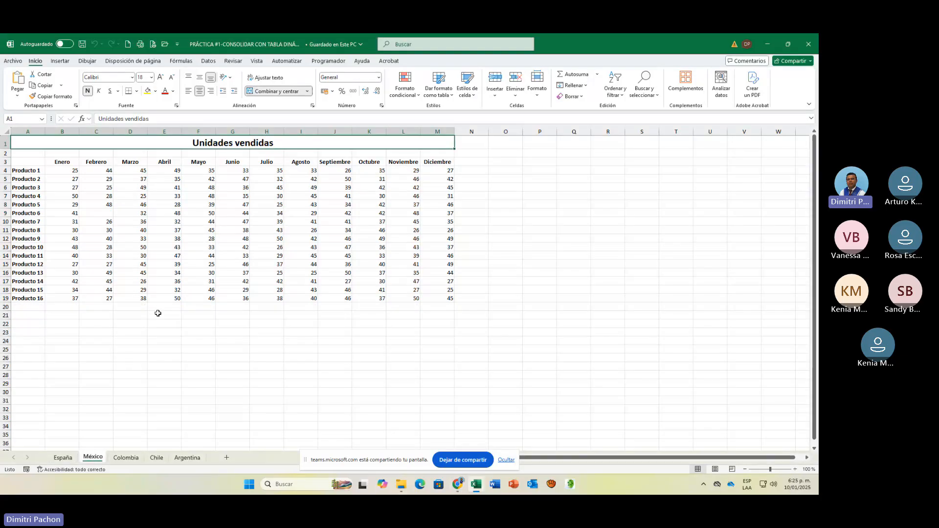
left_click(138, 458)
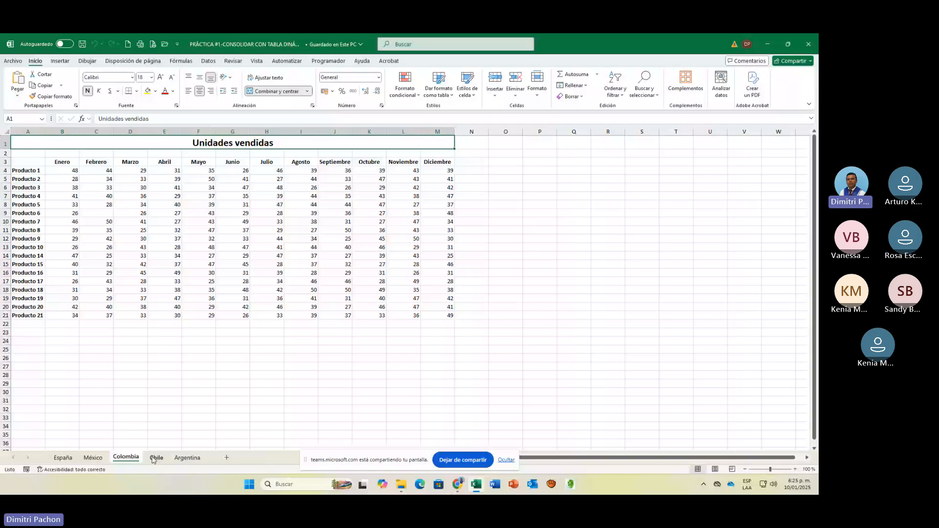
left_click(153, 459)
left_click(181, 458)
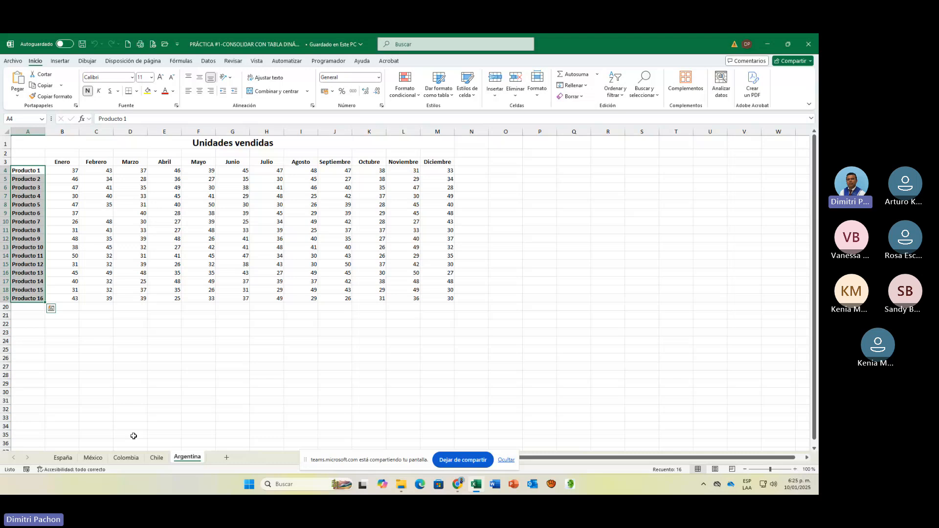
left_click(125, 457)
left_click(93, 457)
left_click(62, 458)
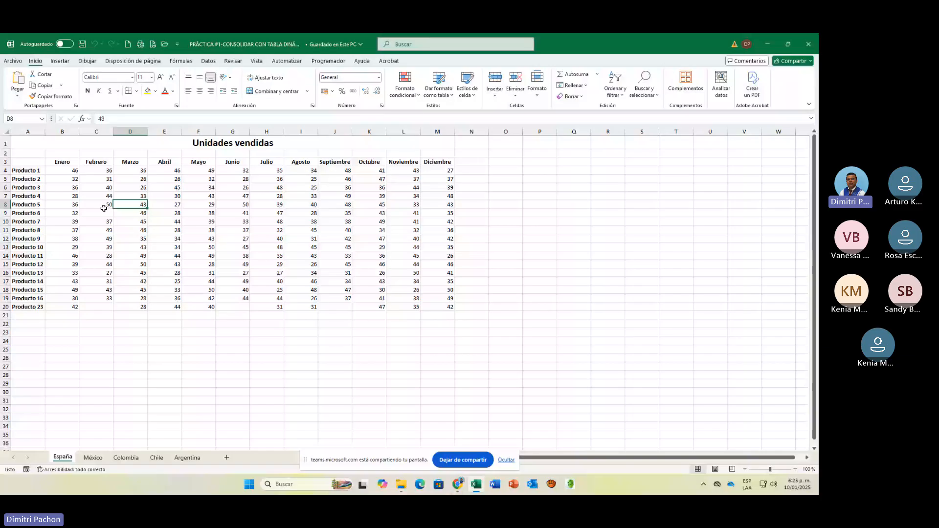
left_click(97, 306)
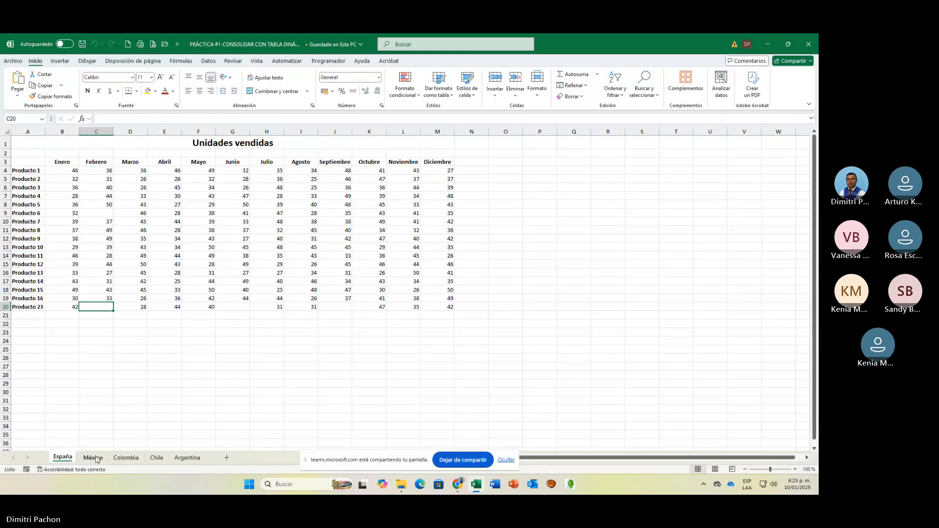
left_click(96, 458)
left_click(64, 458)
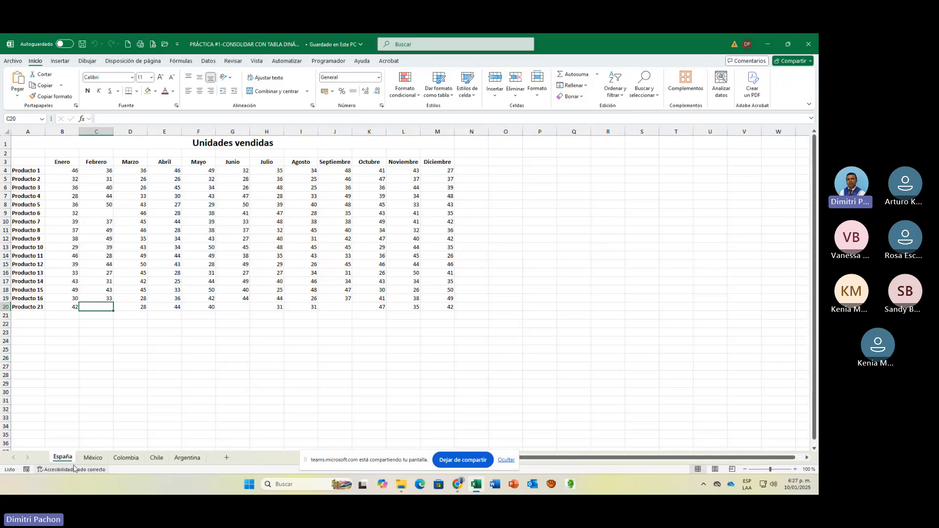
left_click(88, 458)
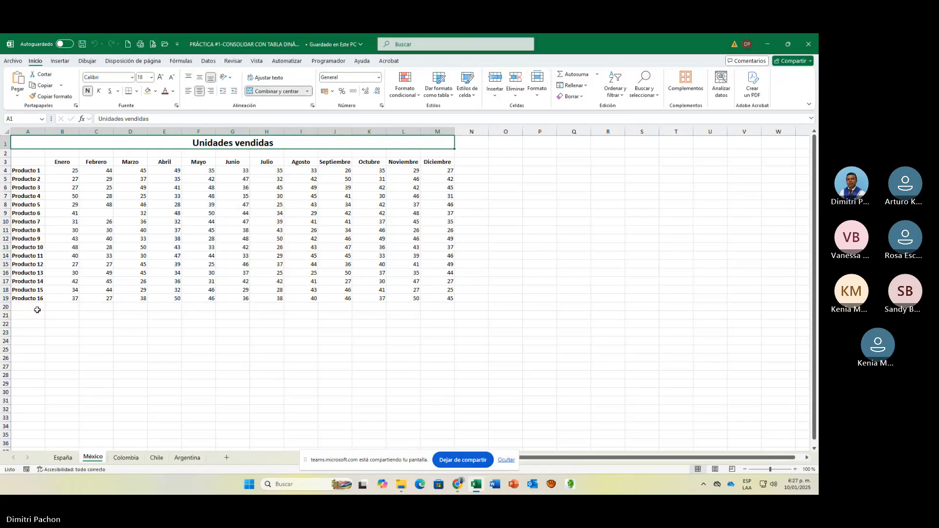
left_click(126, 458)
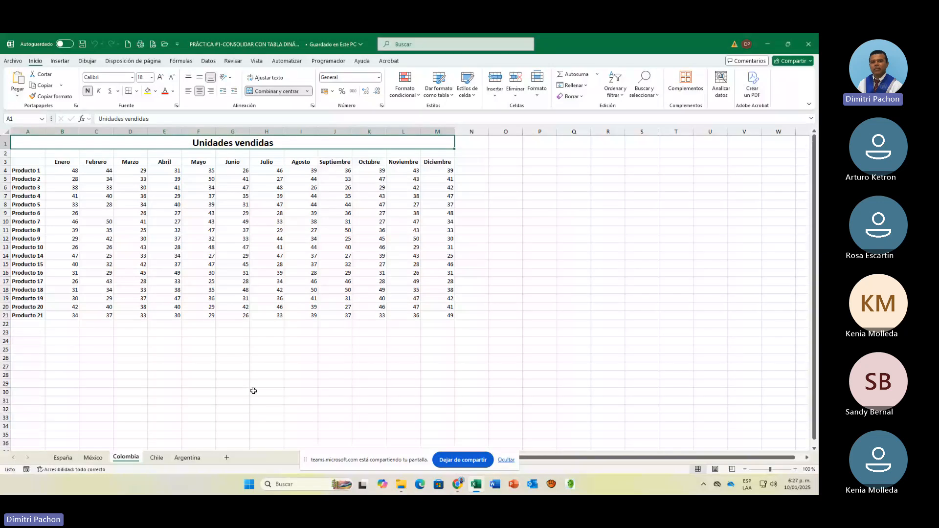
left_click(63, 458)
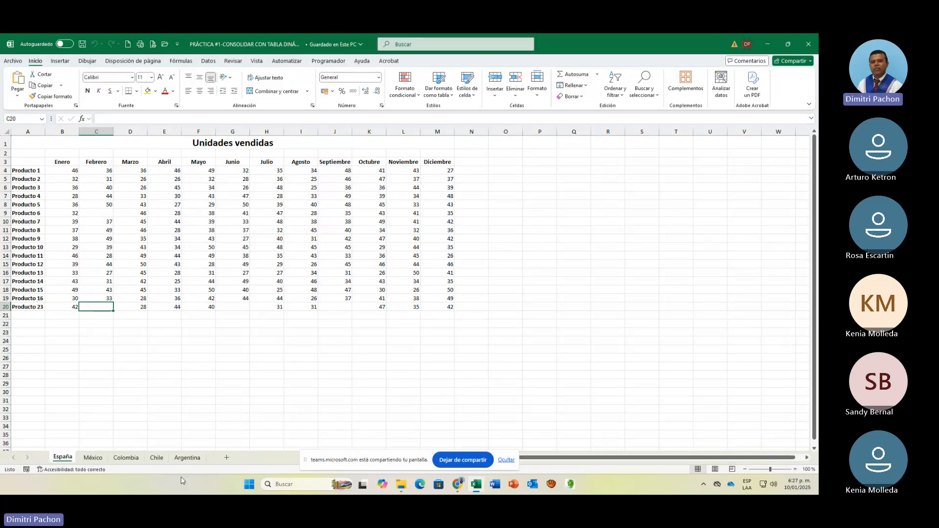
left_click(156, 457)
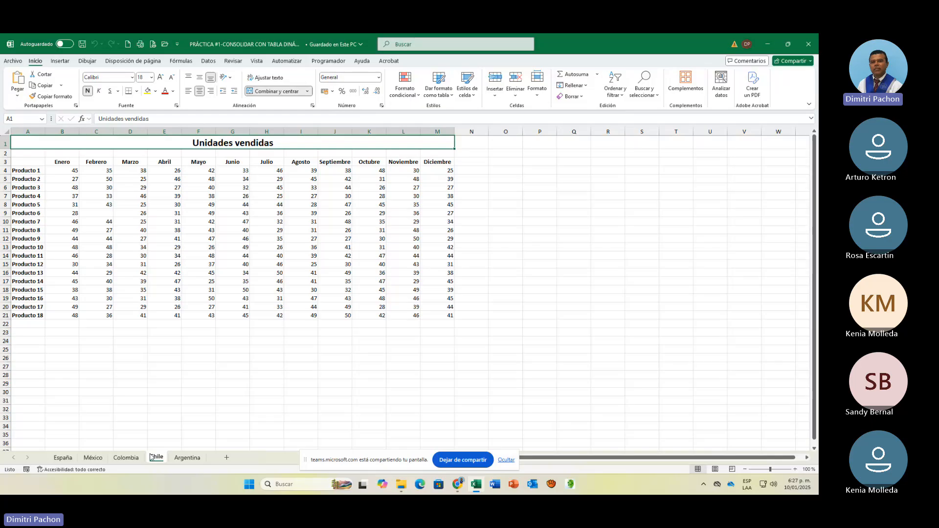
key("ctrl+Page_Down")
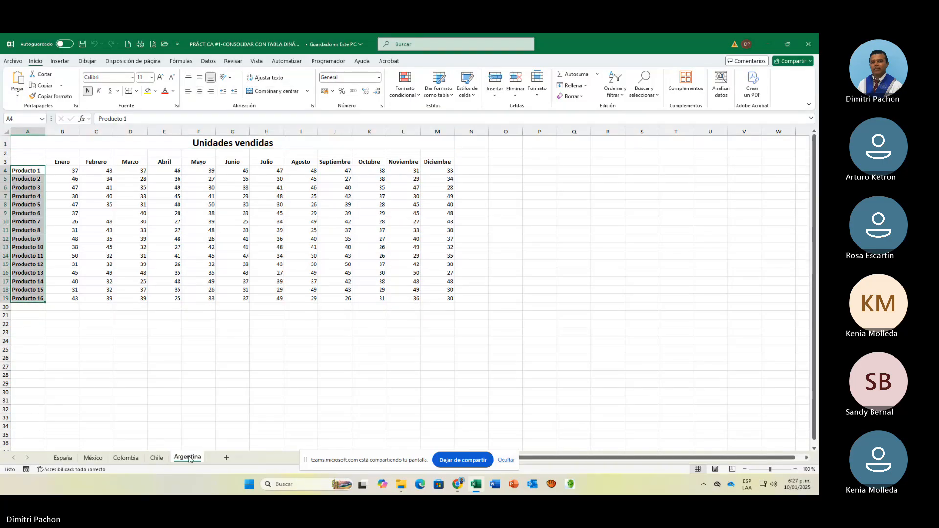
From the España sheet, start the PivotTable wizard with multiple consolidation ranges, a PivotTable report and a single page field.
left_click(69, 462)
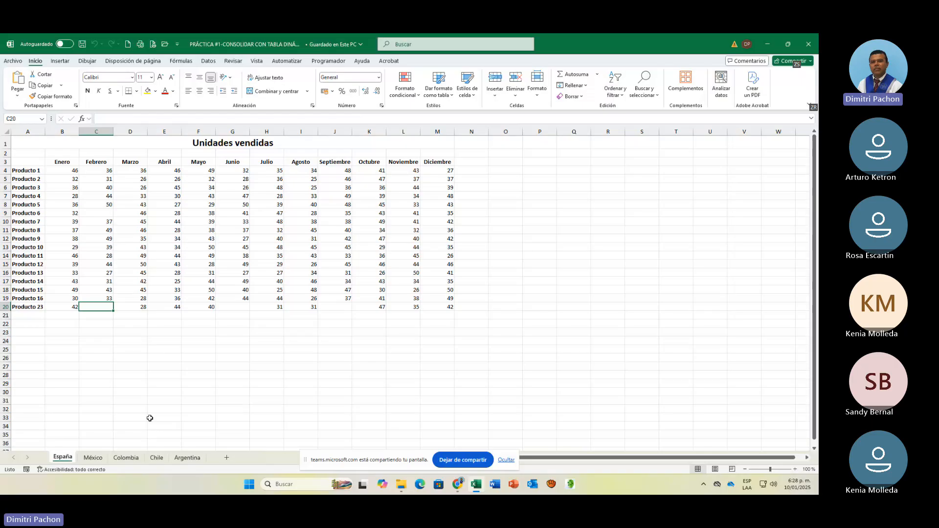
key("alt+t")
key("b")
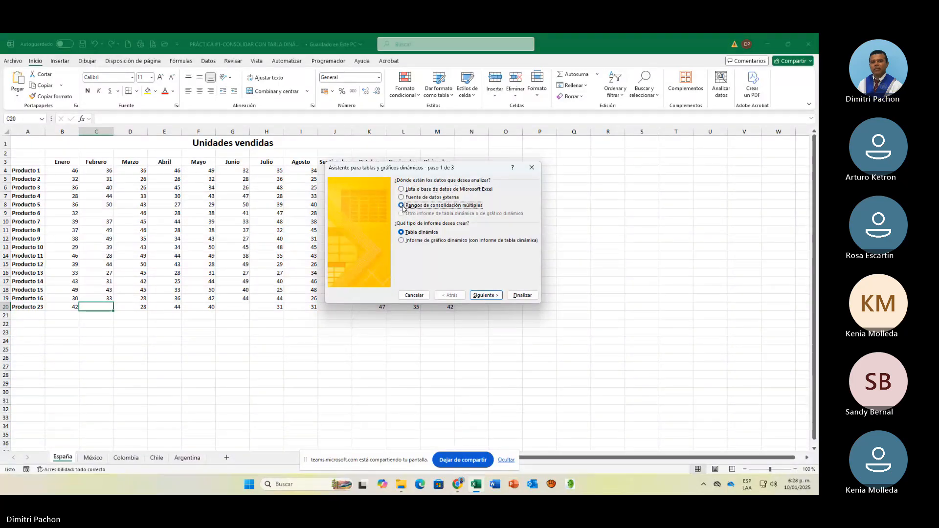
left_click(401, 205)
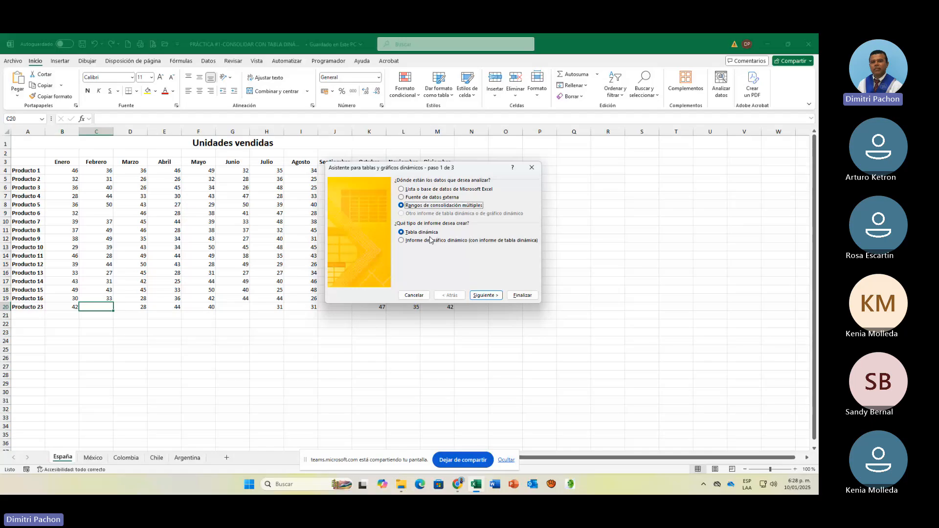
left_click(486, 295)
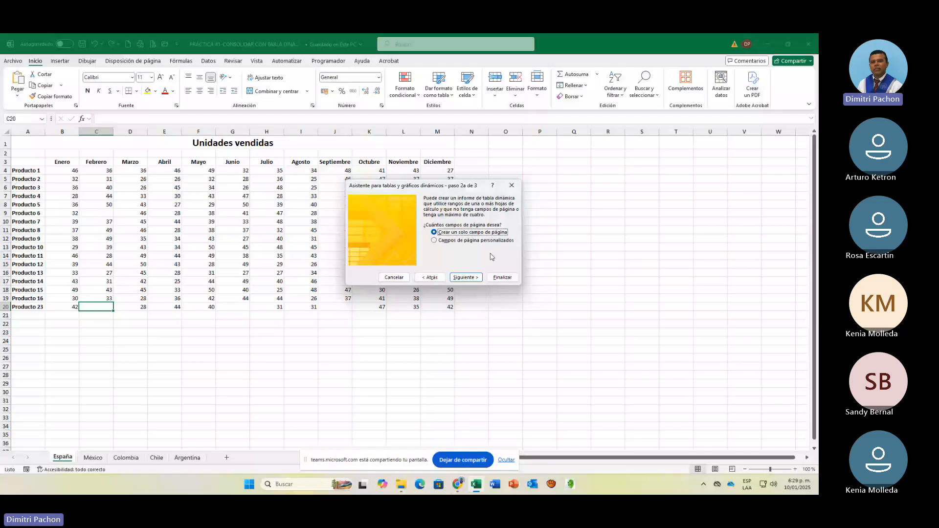
left_click(474, 278)
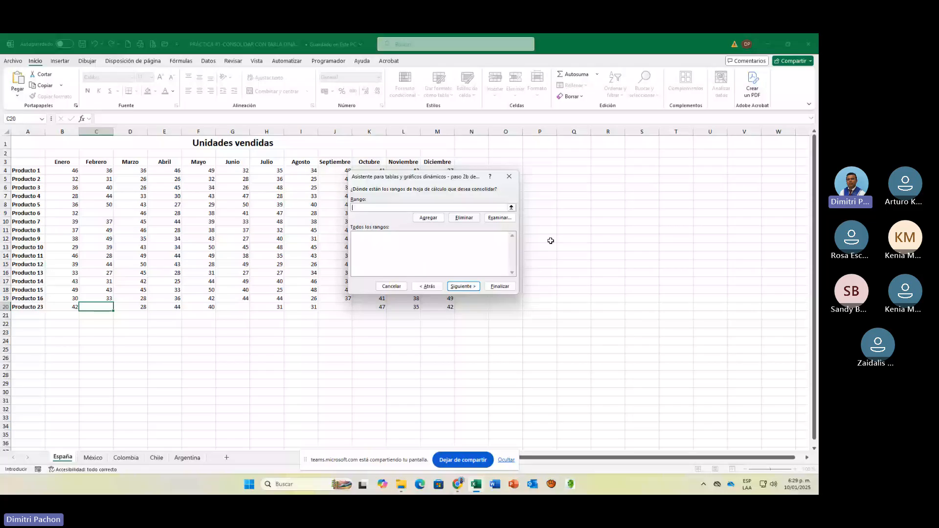
Add the España table, range A3:M20 including its headers, to the consolidation ranges.
left_click(511, 208)
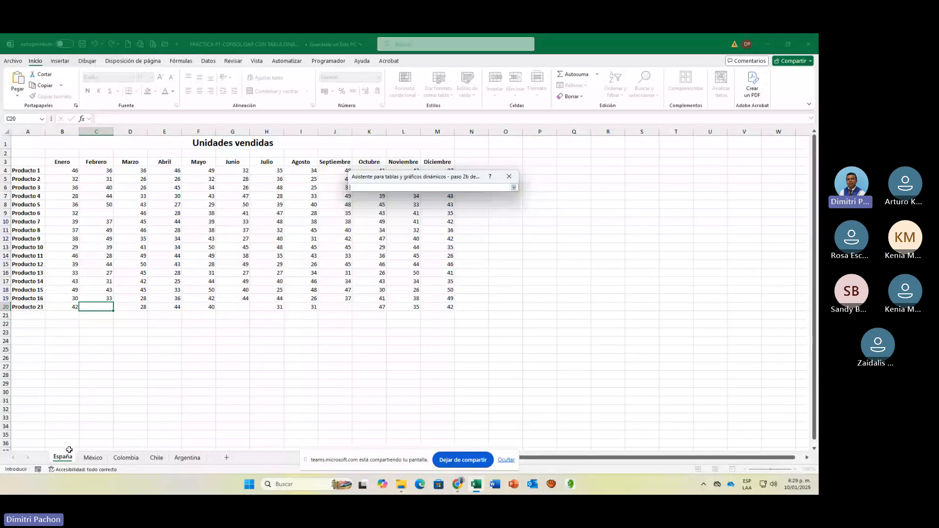
left_click_drag(41, 163, 430, 305)
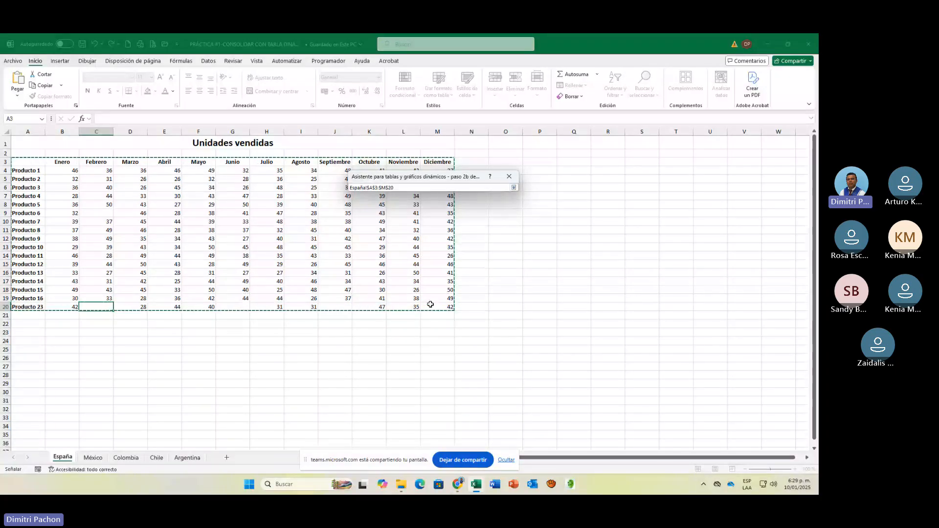
left_click(513, 188)
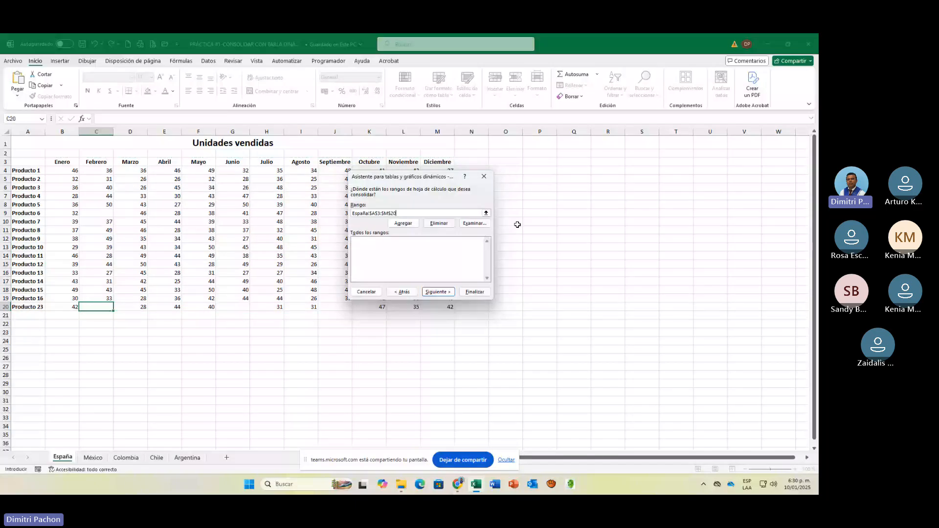
left_click(403, 224)
Add the México table, range A3:M19 including its headers, to the consolidation ranges.
left_click(485, 214)
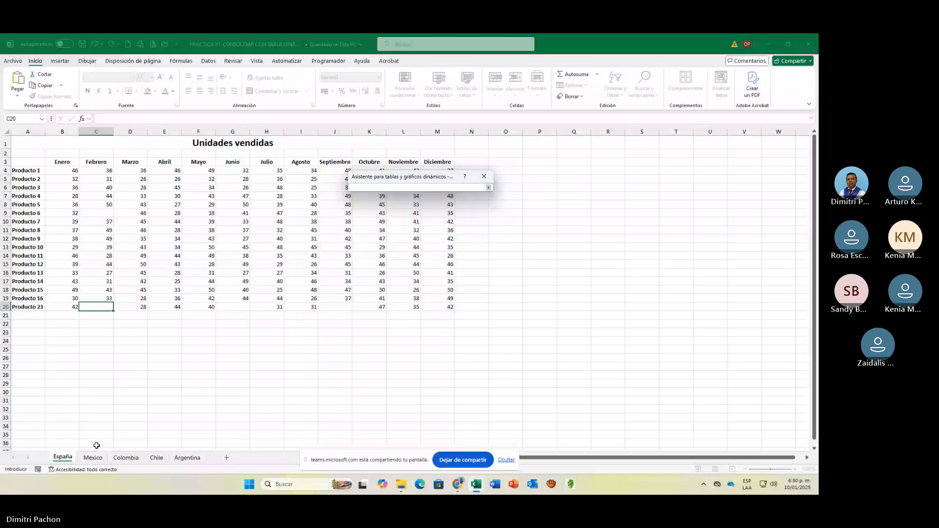
left_click(93, 457)
left_click(31, 163)
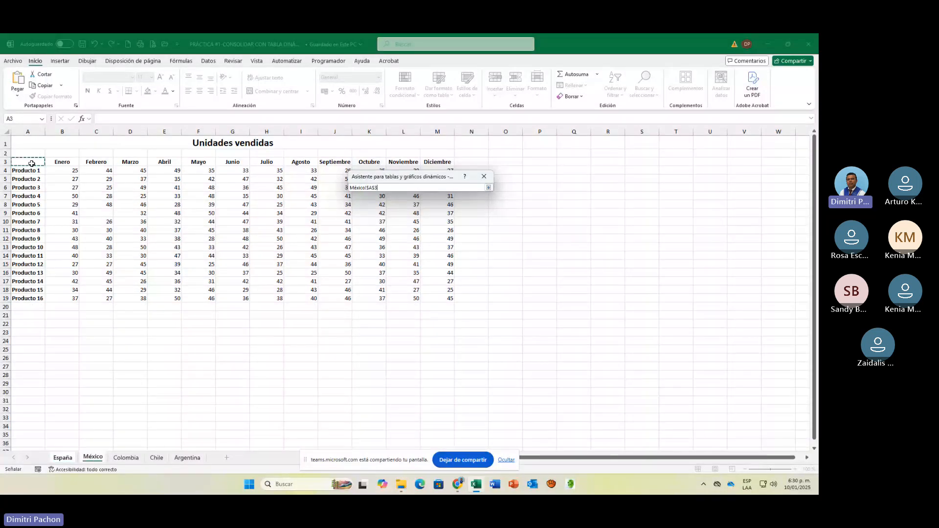
left_click_drag(31, 164, 449, 298)
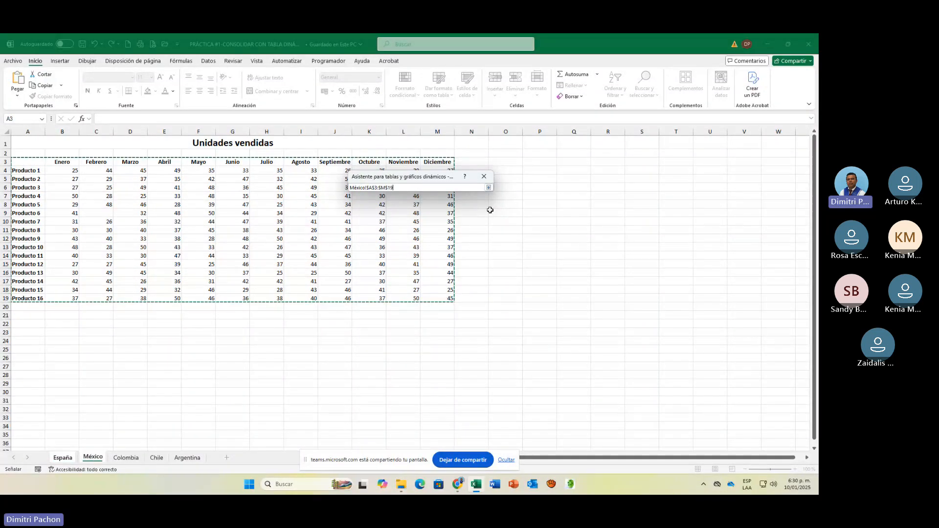
left_click(489, 188)
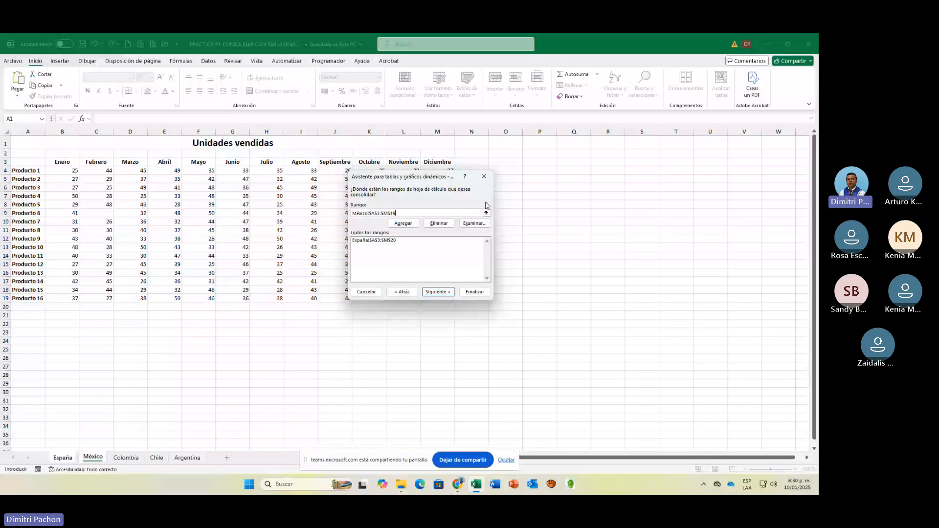
left_click(403, 223)
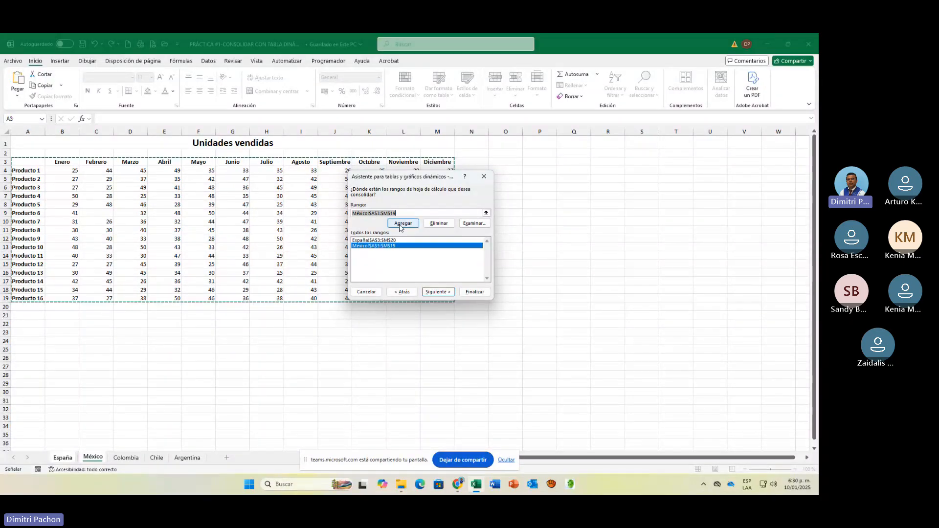
Add the Colombia table, range A3:M21 including its headers, to the consolidation ranges.
left_click(486, 213)
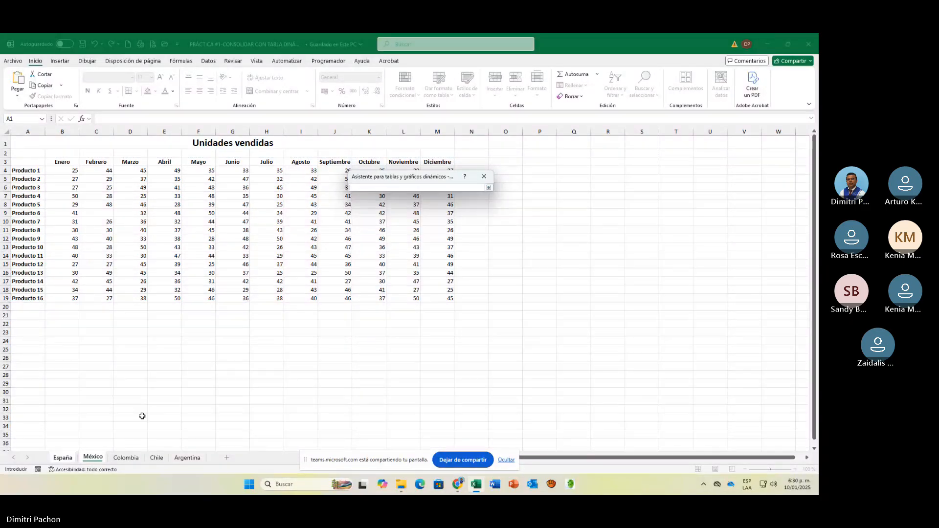
left_click(126, 457)
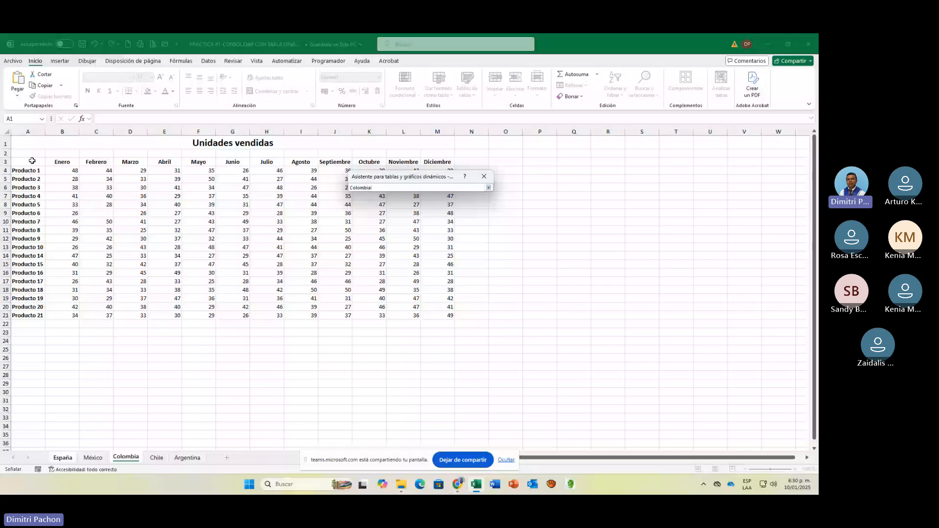
left_click_drag(32, 161, 421, 316)
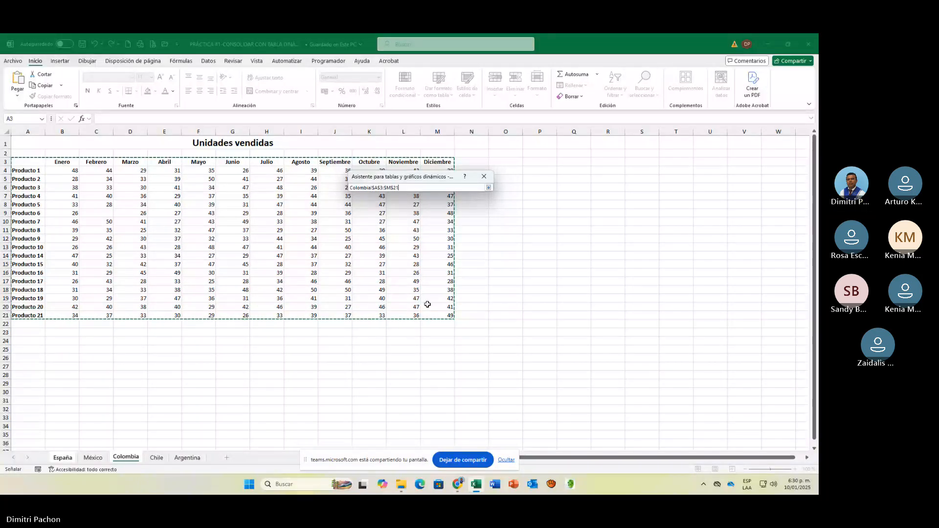
left_click(488, 188)
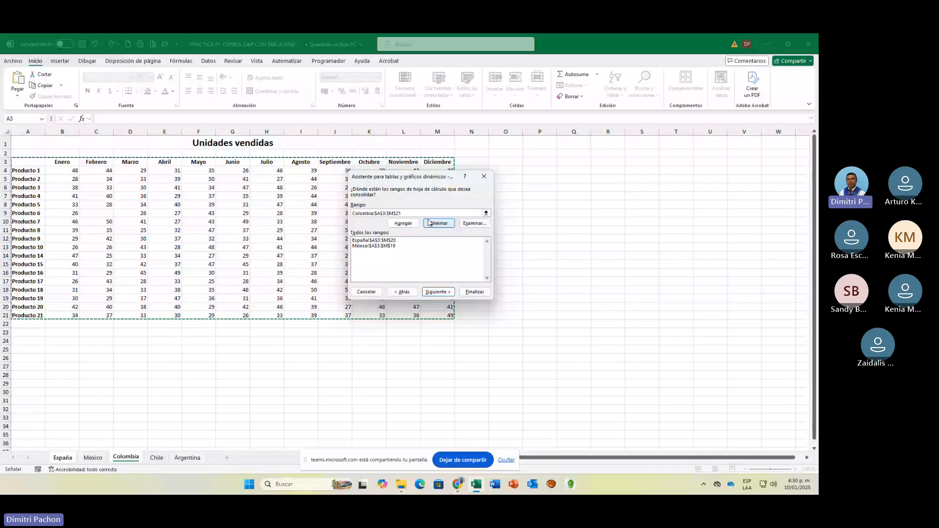
left_click(403, 223)
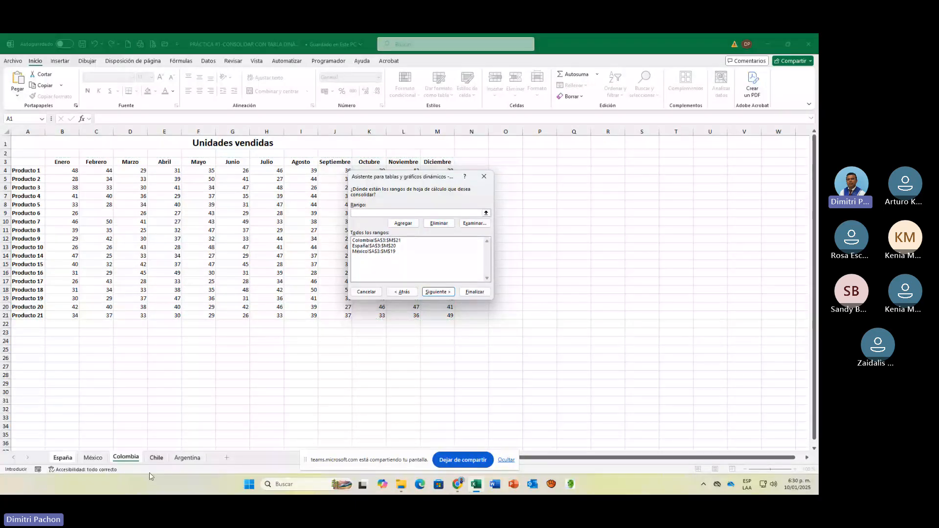
Add the Chile table, range A3:M21 including its headers, to the consolidation ranges and clear the range entry.
left_click(486, 213)
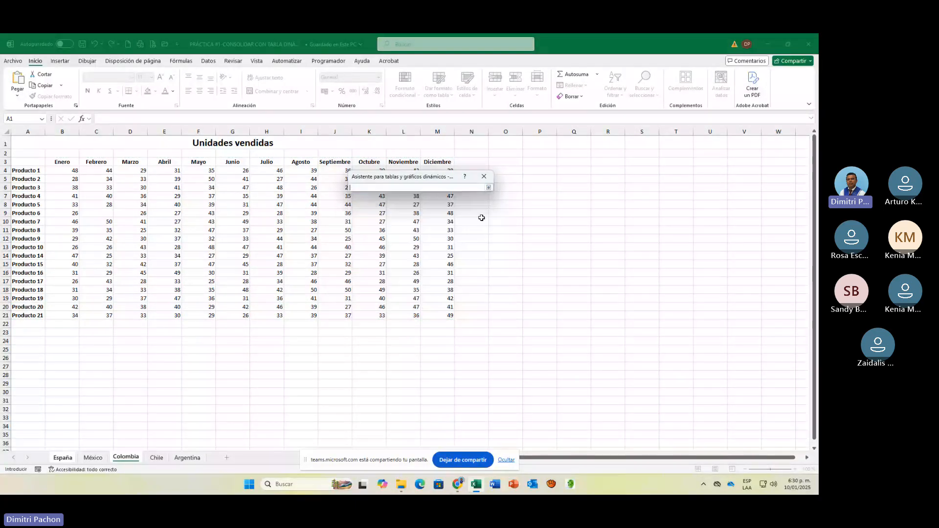
left_click(157, 458)
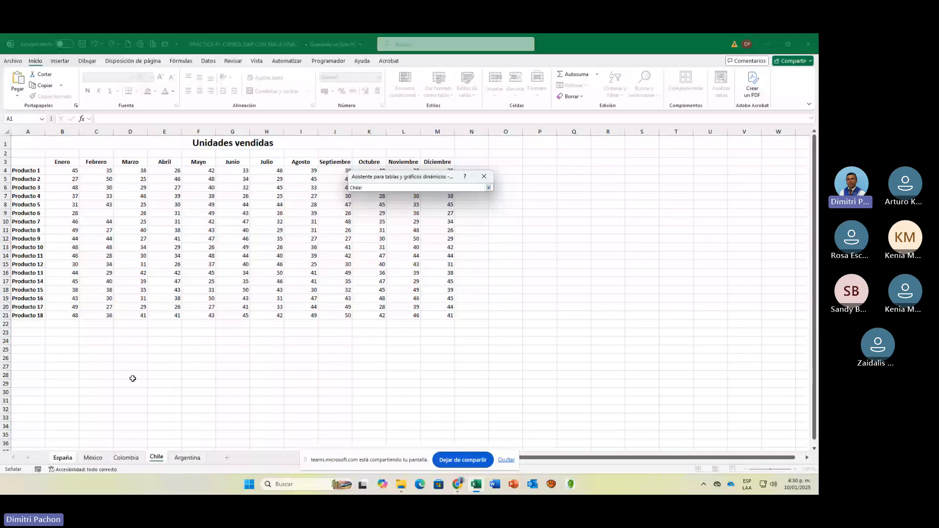
left_click_drag(30, 162, 452, 318)
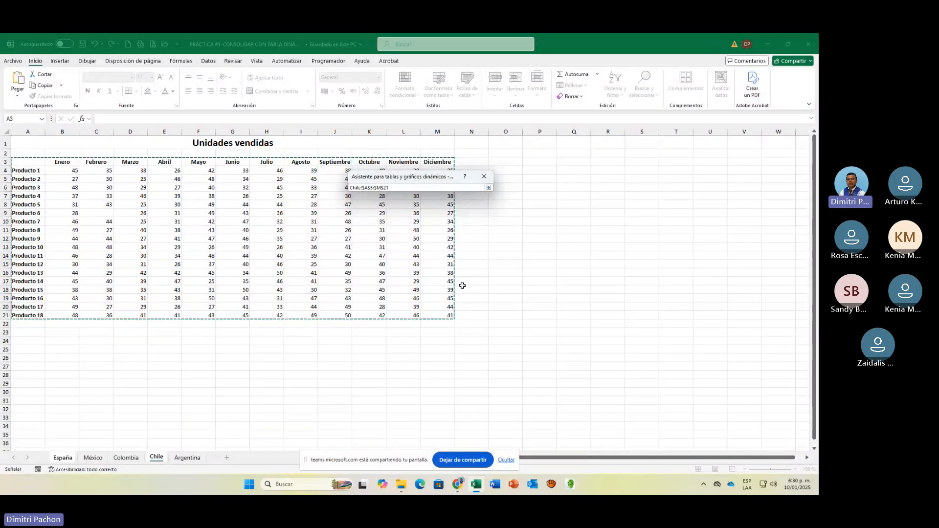
left_click(489, 188)
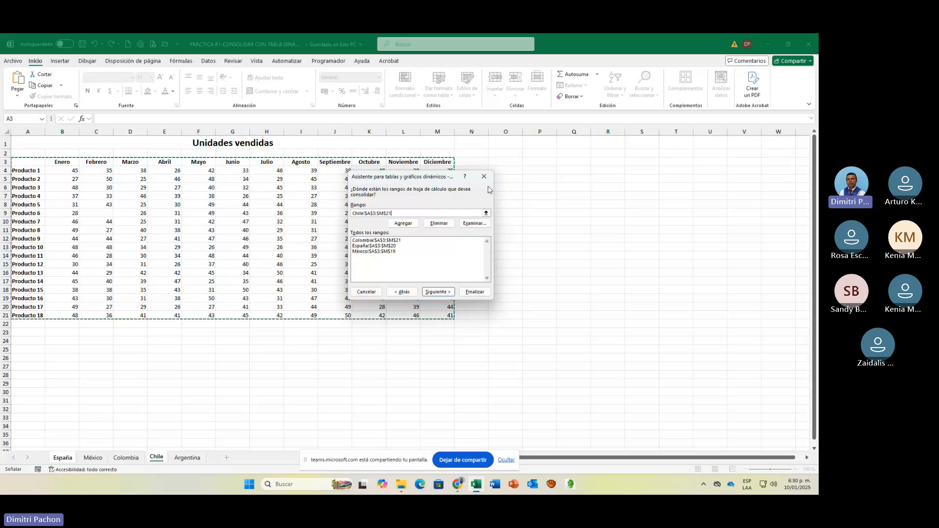
left_click(403, 223)
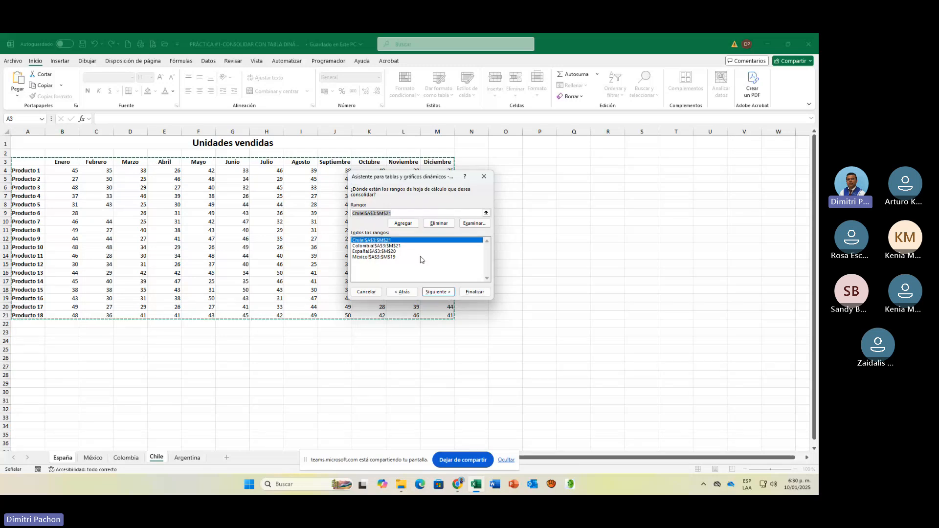
key("Delete")
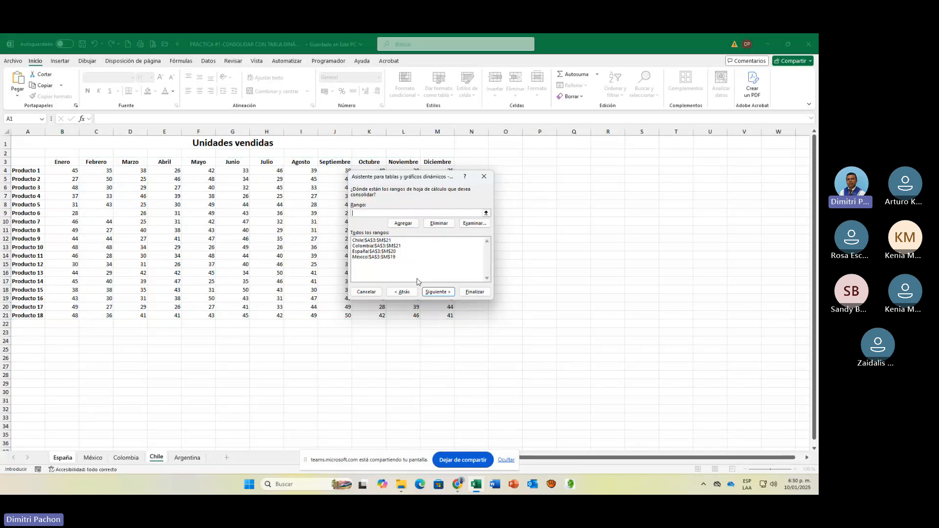
Add the Argentina table, range A3:M19 including its headers, to the consolidation ranges.
left_click(486, 213)
left_click(187, 457)
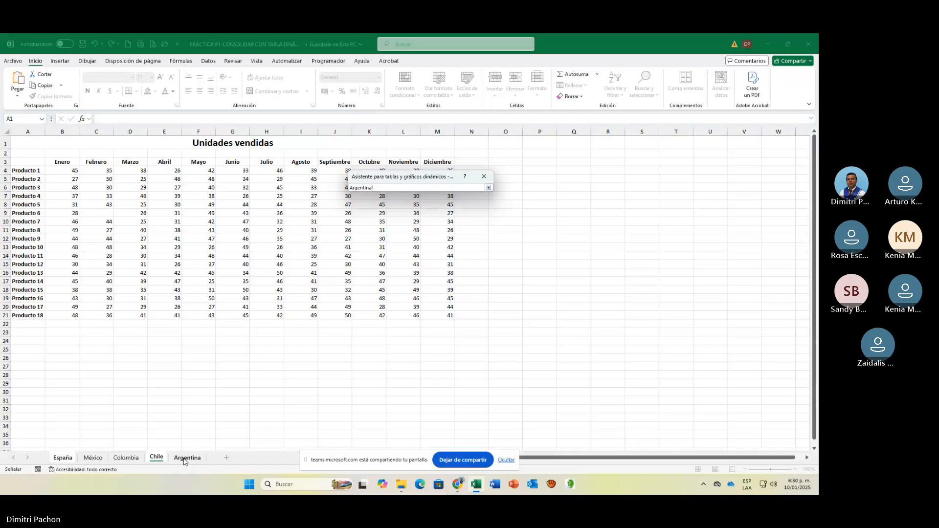
left_click(17, 161)
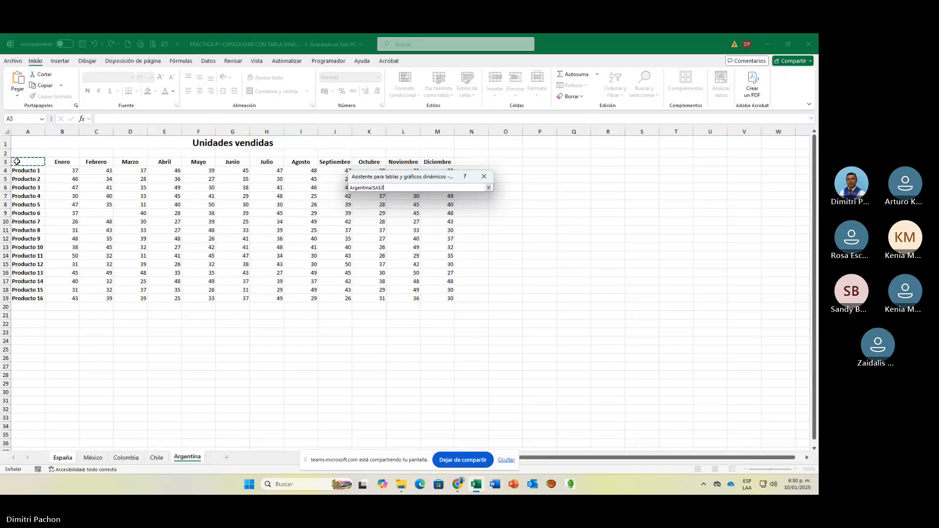
left_click_drag(17, 161, 445, 300)
left_click(489, 187)
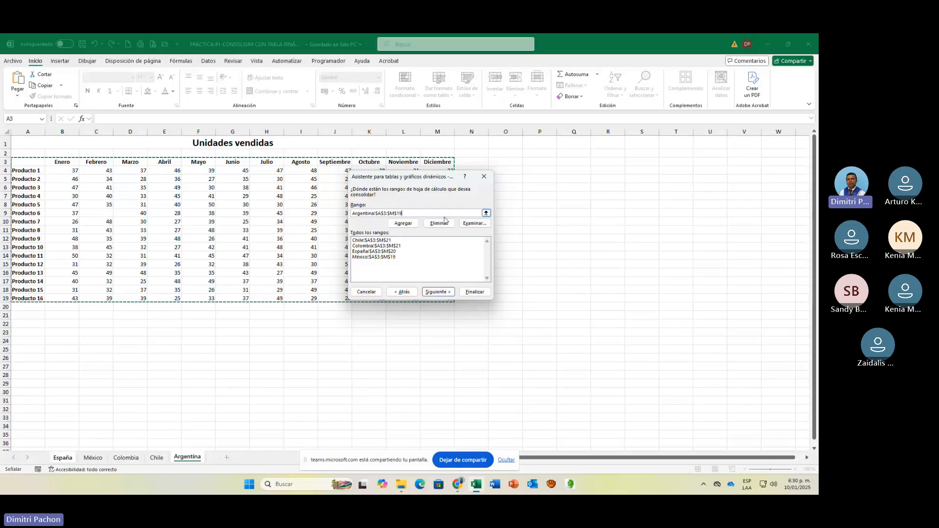
left_click(403, 223)
Clear the range entry and finish the wizard, placing the consolidated PivotTable on a new worksheet.
key("BackSpace")
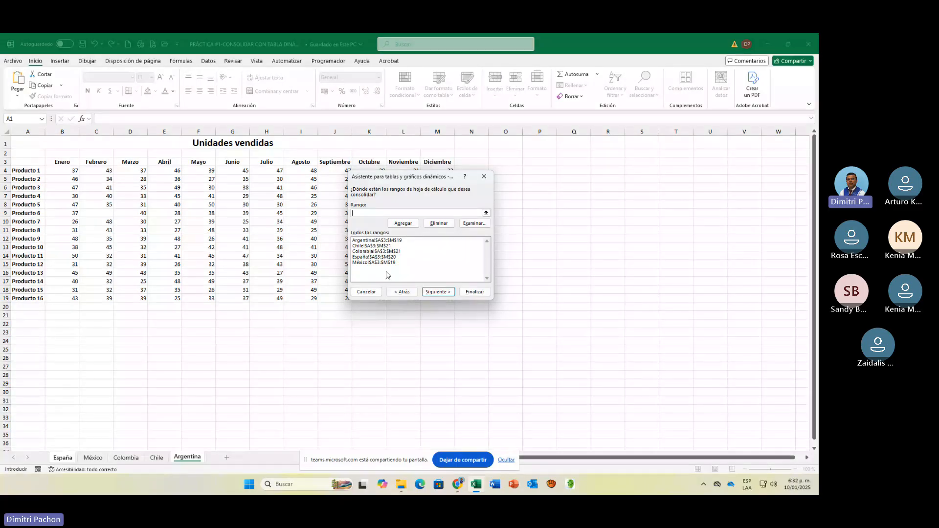
left_click(437, 292)
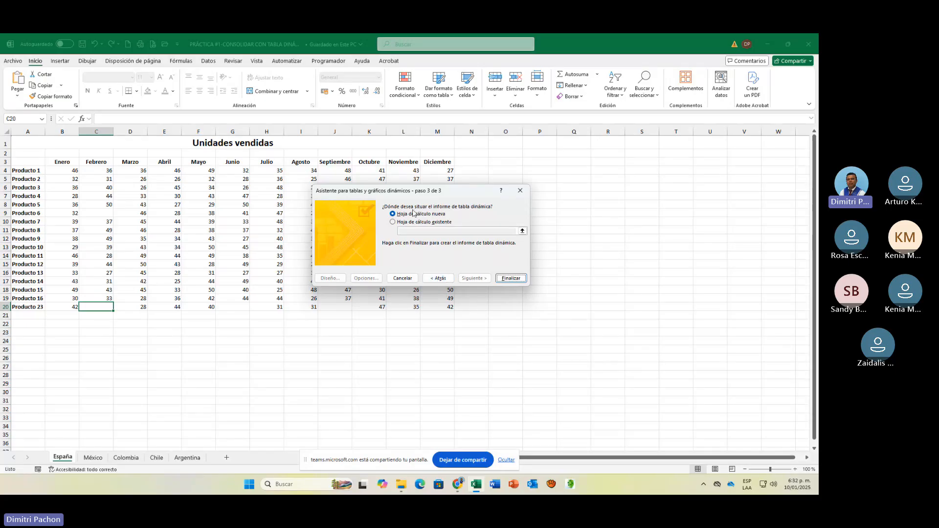
left_click(507, 279)
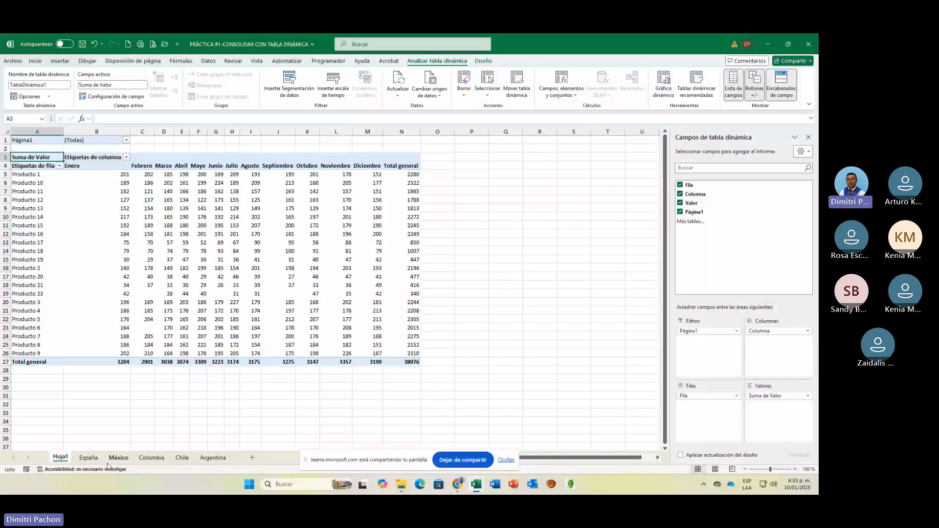
Review the source tables on the España, México, Colombia, Chile and Argentina sheets and compare them with the consolidated totals on Hoja1.
left_click(89, 458)
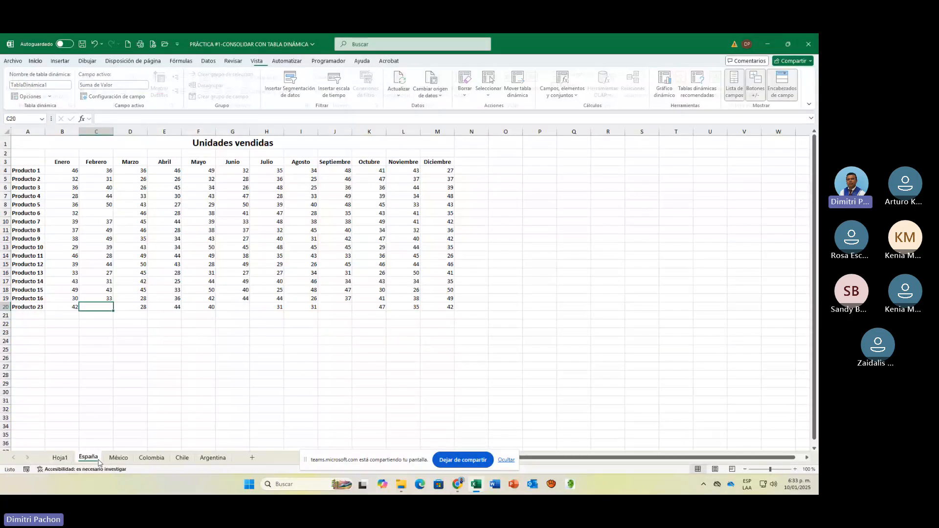
left_click(69, 172)
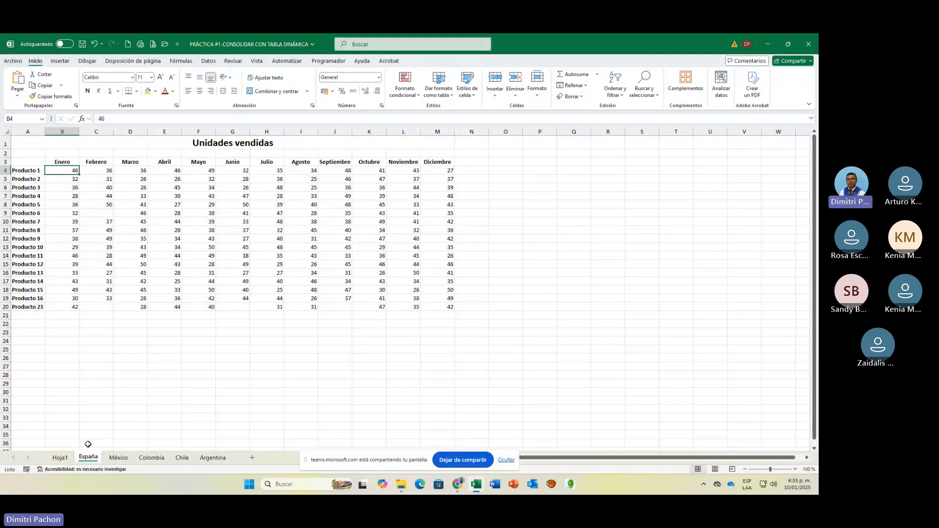
key("ctrl+Page_Down")
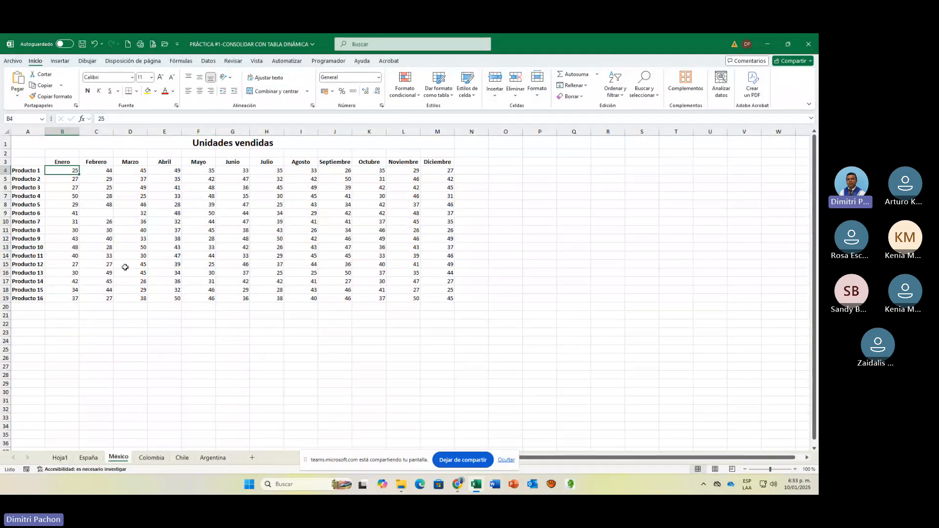
left_click(151, 457)
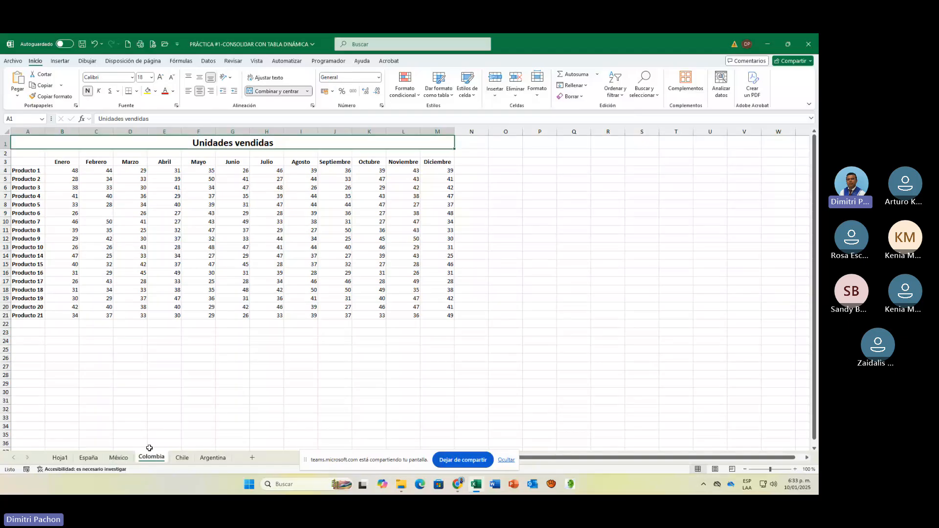
left_click(181, 457)
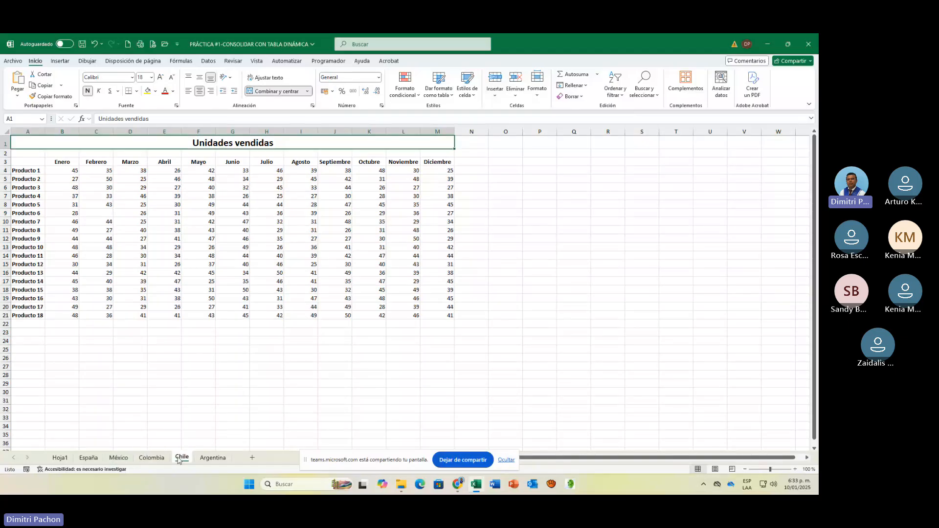
left_click(213, 458)
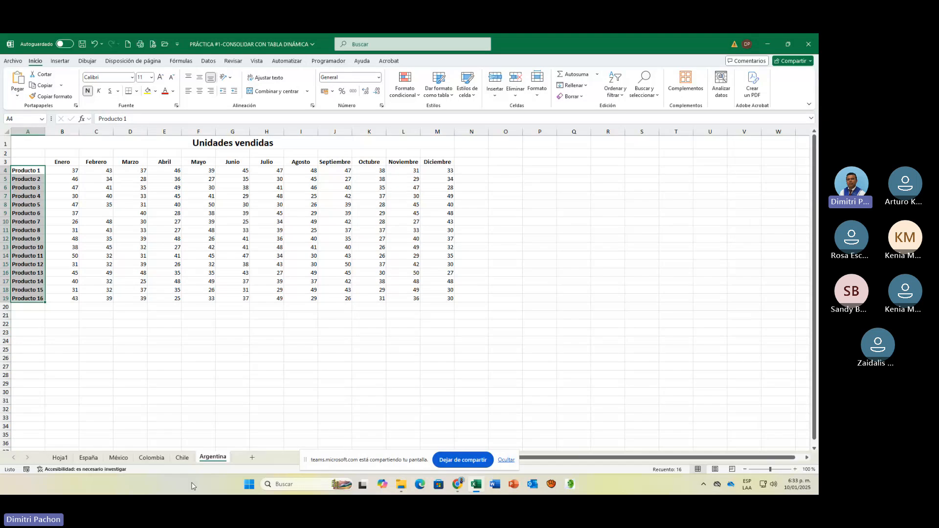
left_click(61, 457)
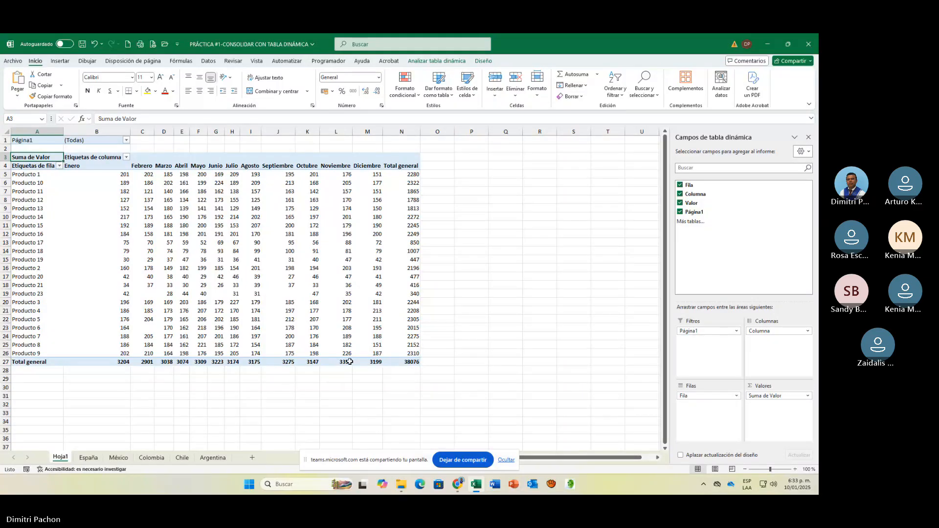
mouse_move(350, 361)
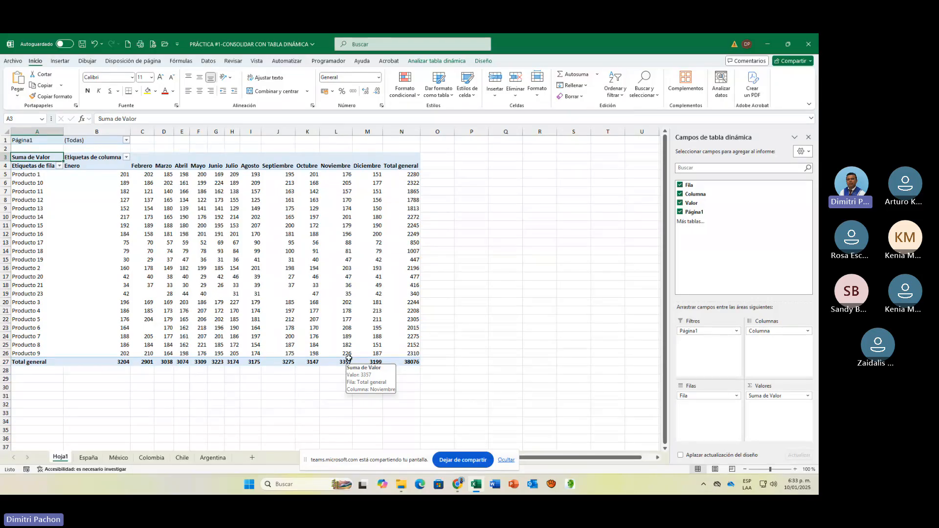
left_click(391, 174)
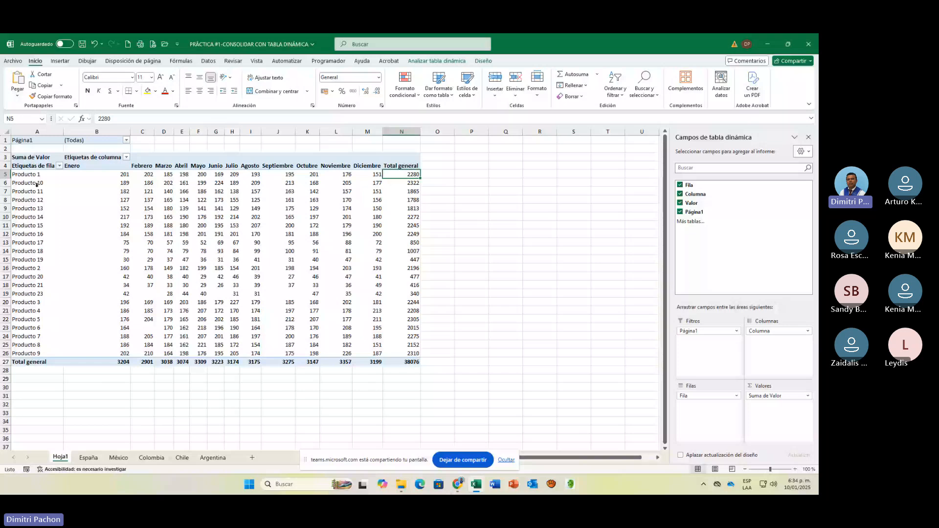
Rename the PivotTable's row labels heading in A4 to PRODUCTO.
left_click(43, 167)
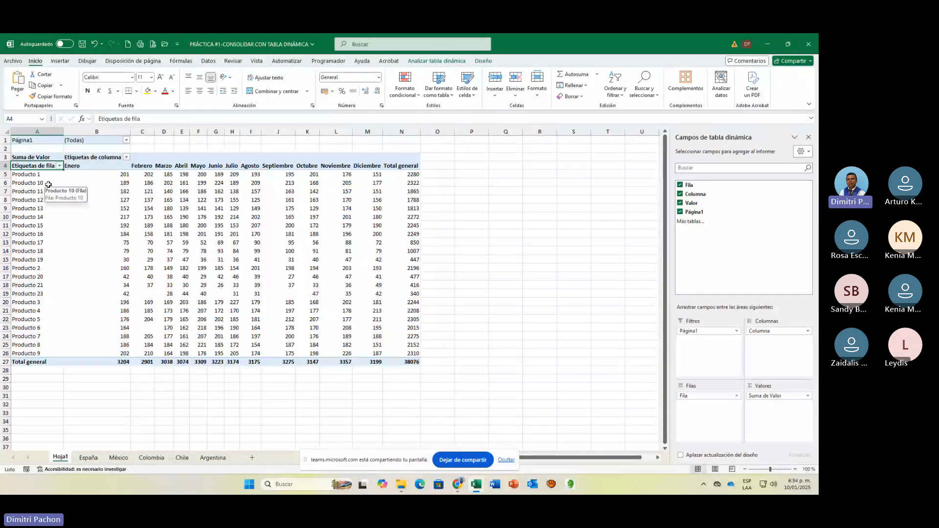
type("PR")
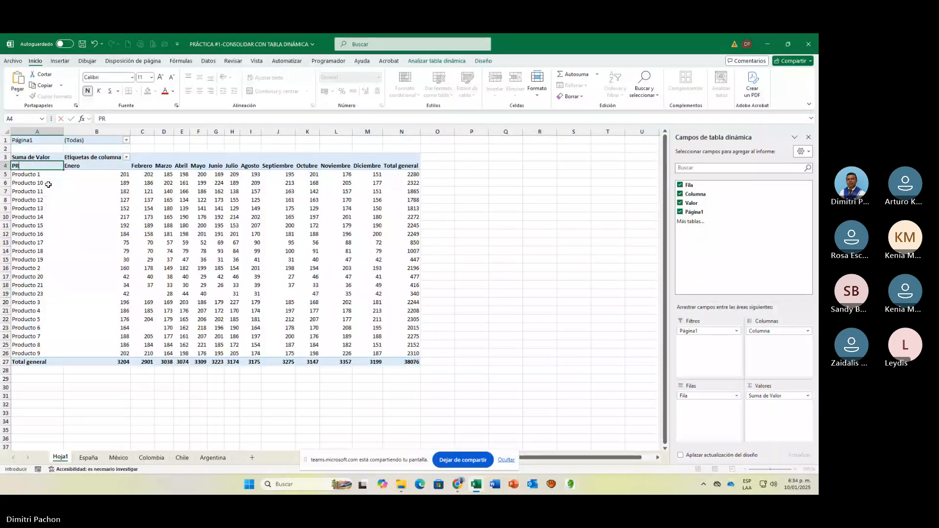
type("ODUCTO")
key("Tab")
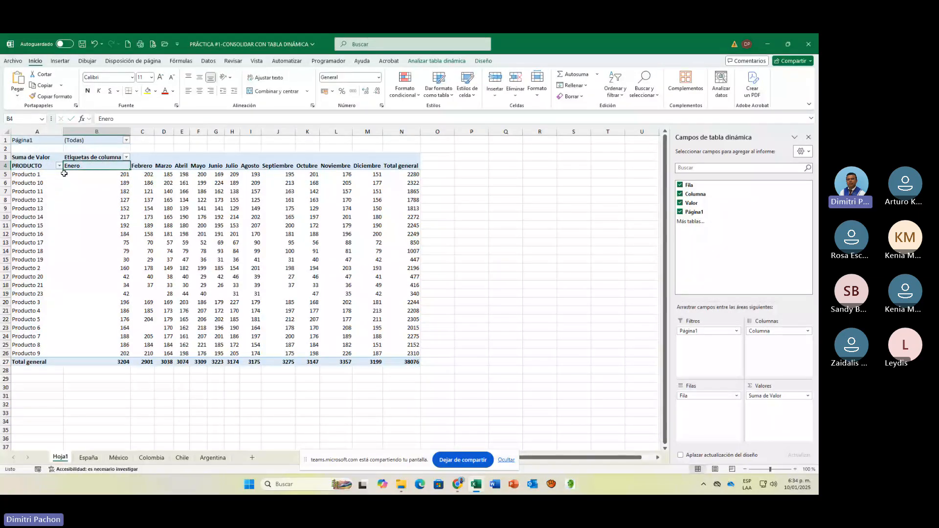
Rename the PivotTable's column labels heading in B3 to MES.
left_click(87, 154)
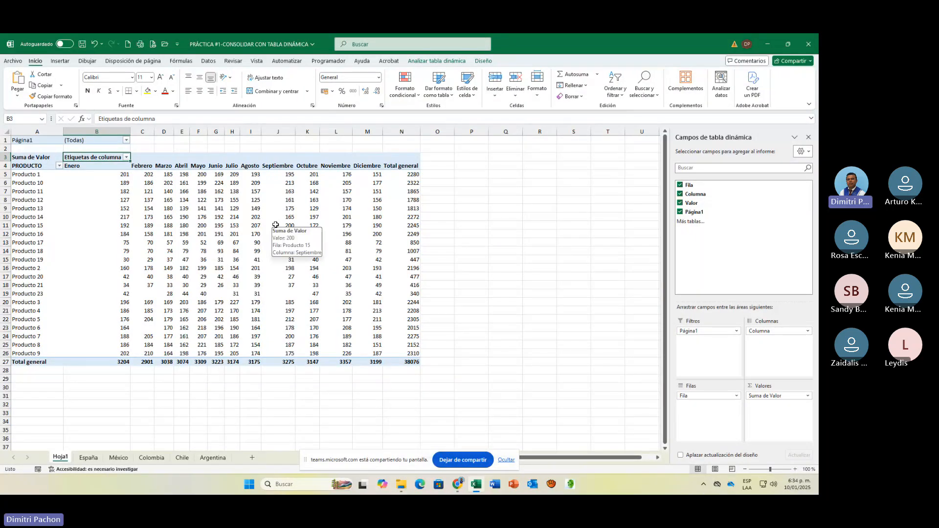
type("MESES")
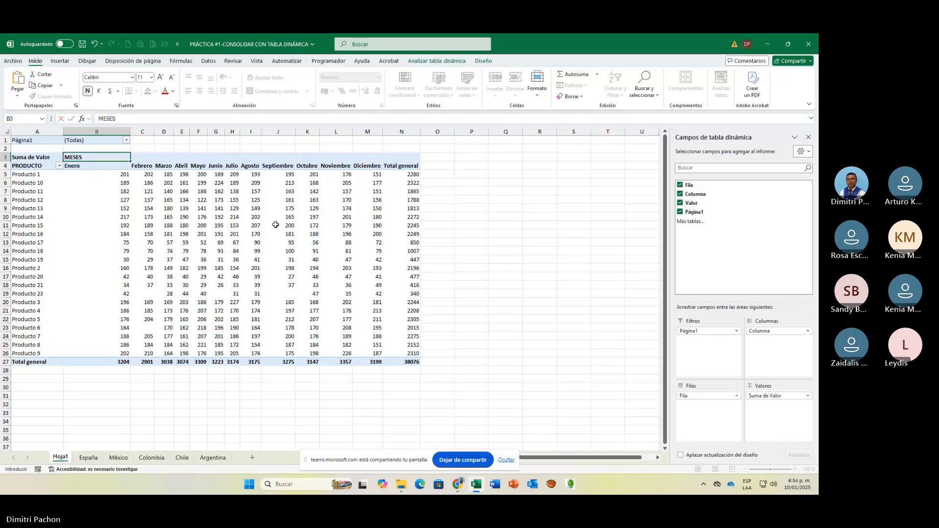
key("BackSpace")
key("BackSpace")
key("Return")
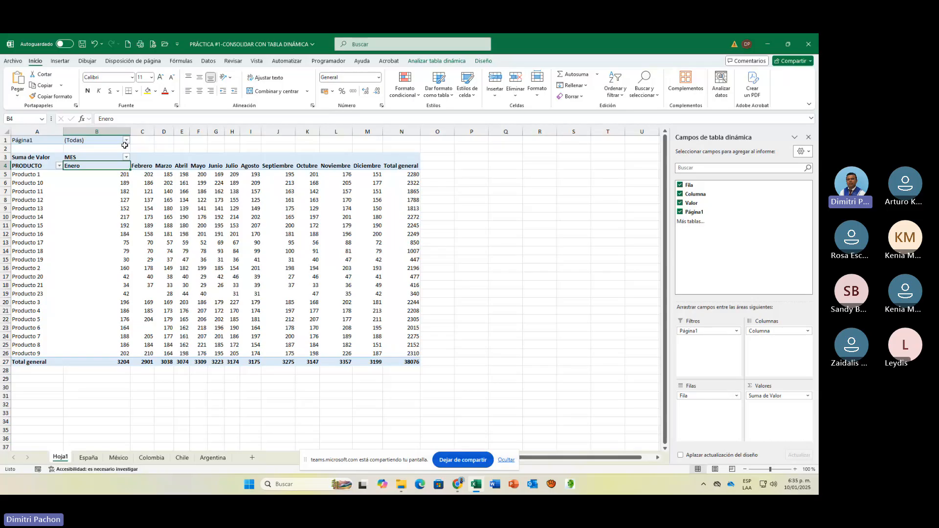
Examine the items offered by the Página1 report filter without changing its selection.
left_click(126, 141)
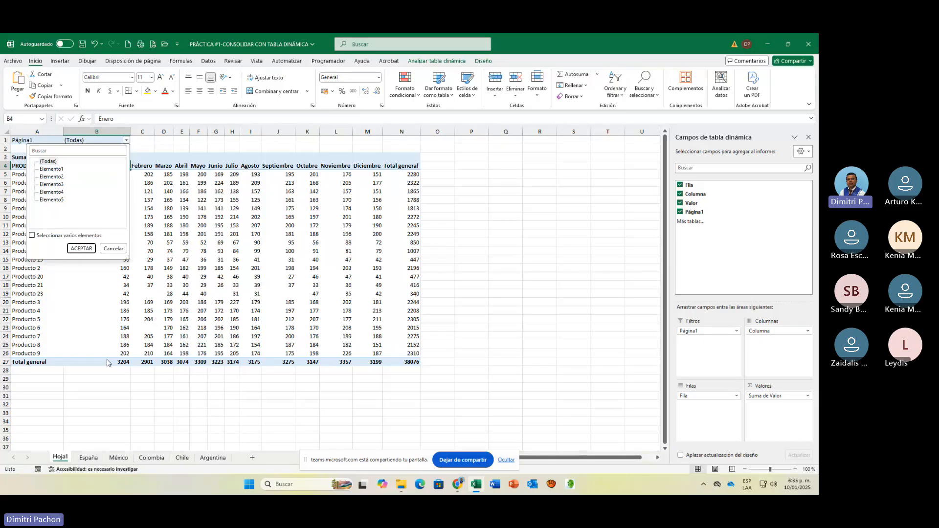
left_click(116, 250)
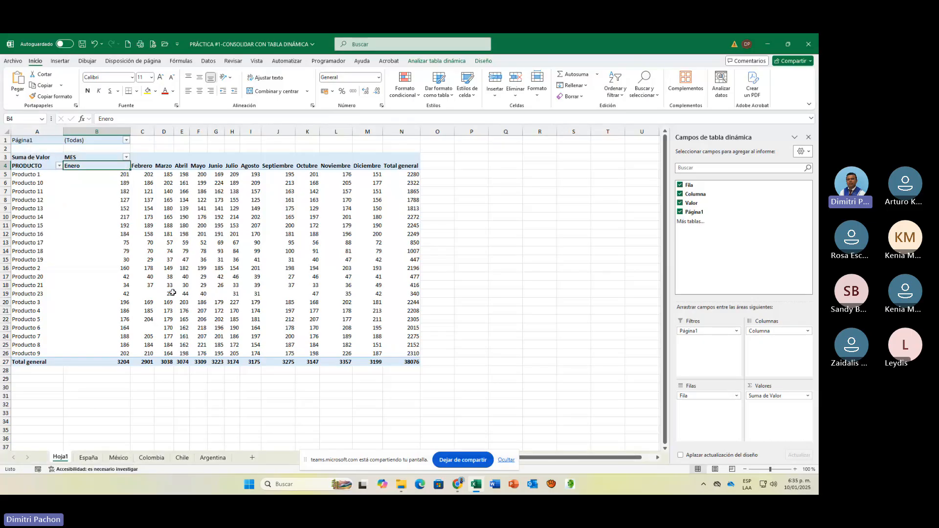
mouse_move(170, 295)
Rename the PivotTable's report filter field Página1 to PAÍS.
left_click(40, 141)
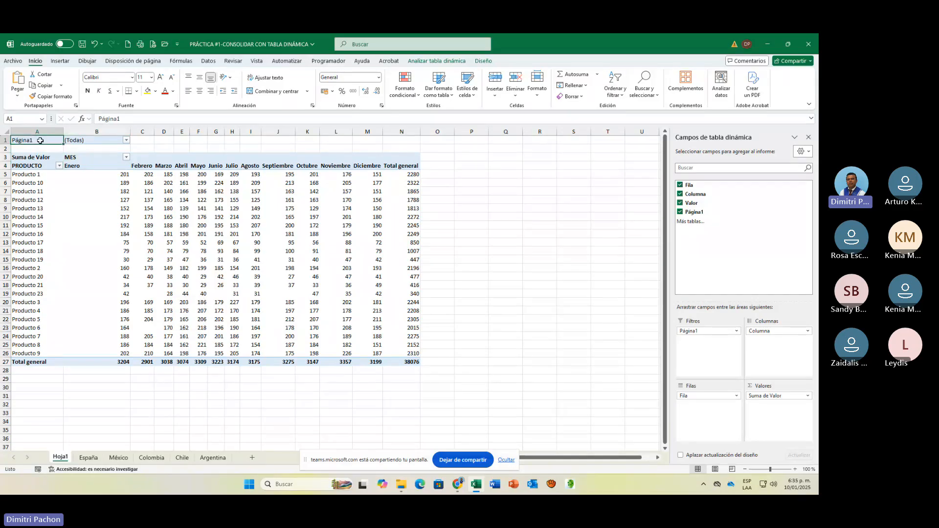
left_click(437, 62)
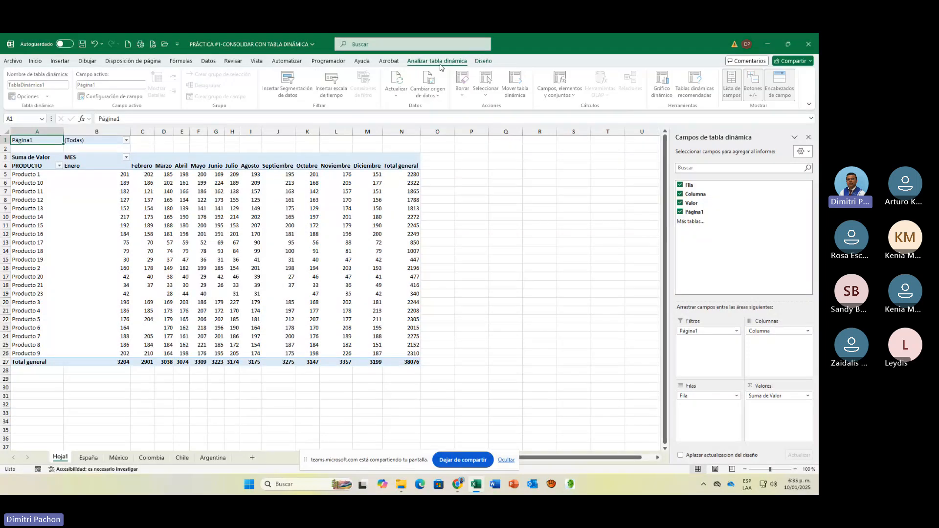
left_click(105, 85)
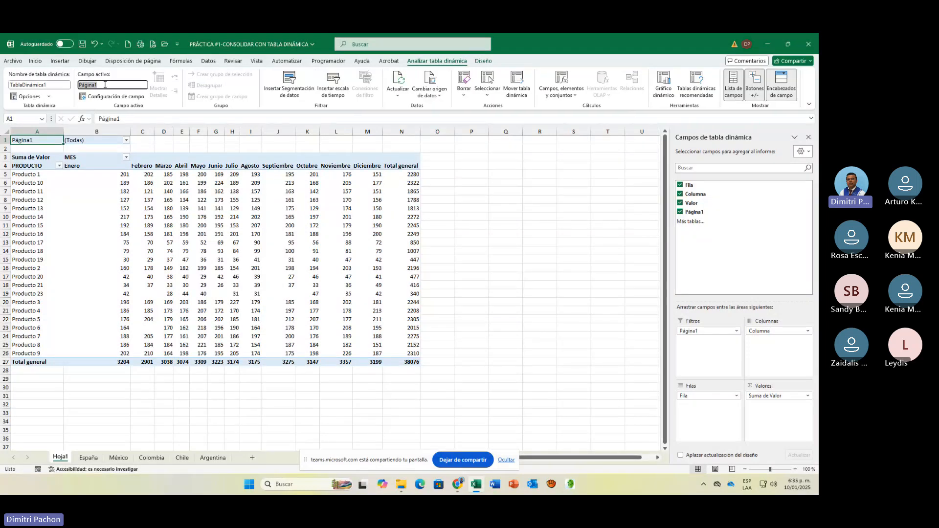
key("BackSpace")
type("PAÍS")
key("Return")
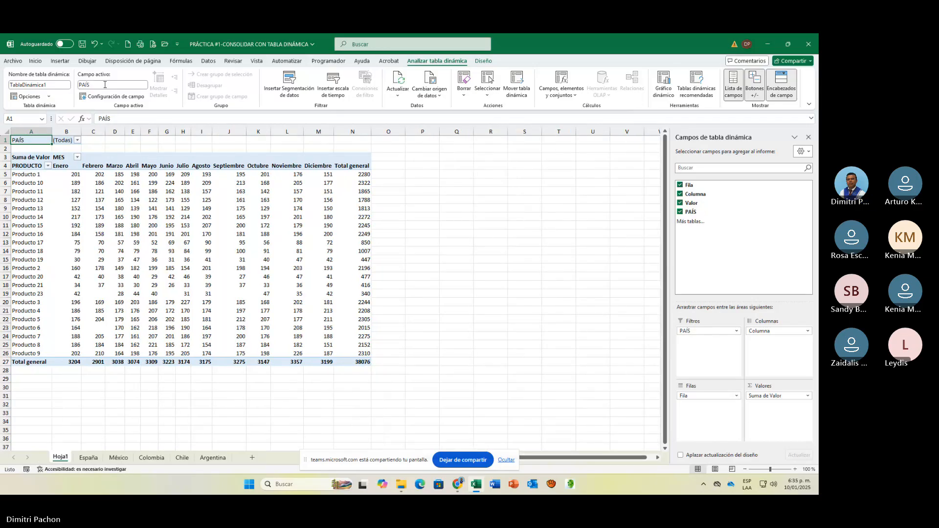
Filter the PivotTable by Elemento1 in the PAÍS report filter.
left_click(76, 142)
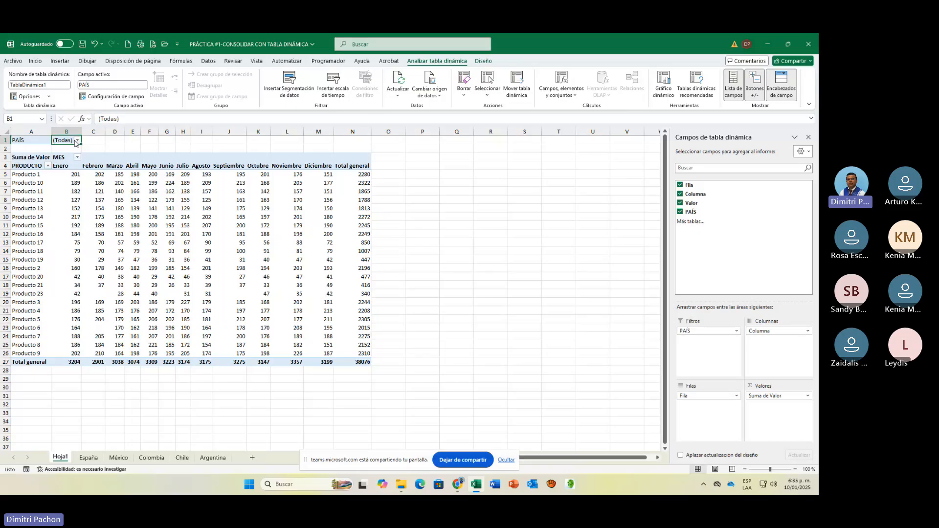
left_click(78, 141)
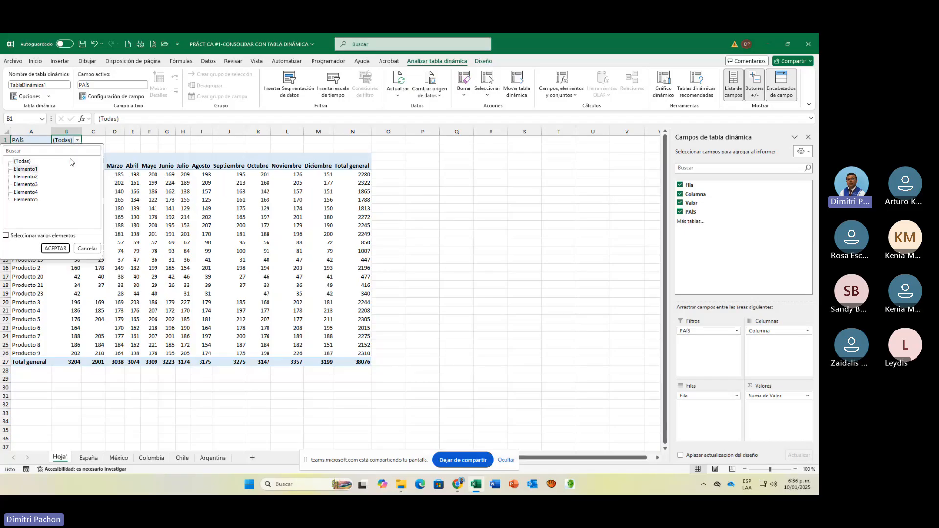
left_click(35, 169)
left_click(50, 249)
Rename the filter item Elemento1 in B1 to ARGENTINA and accept the name change.
left_click(133, 118)
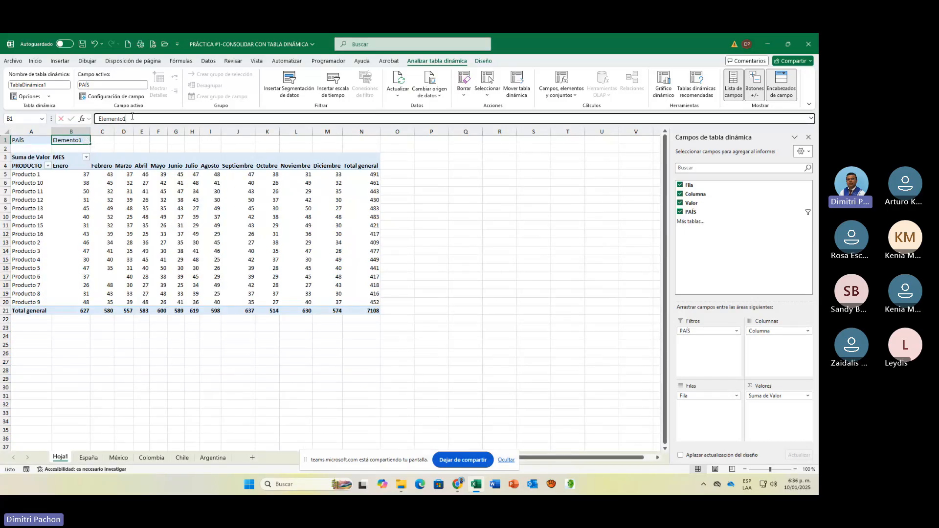
double_click(132, 119)
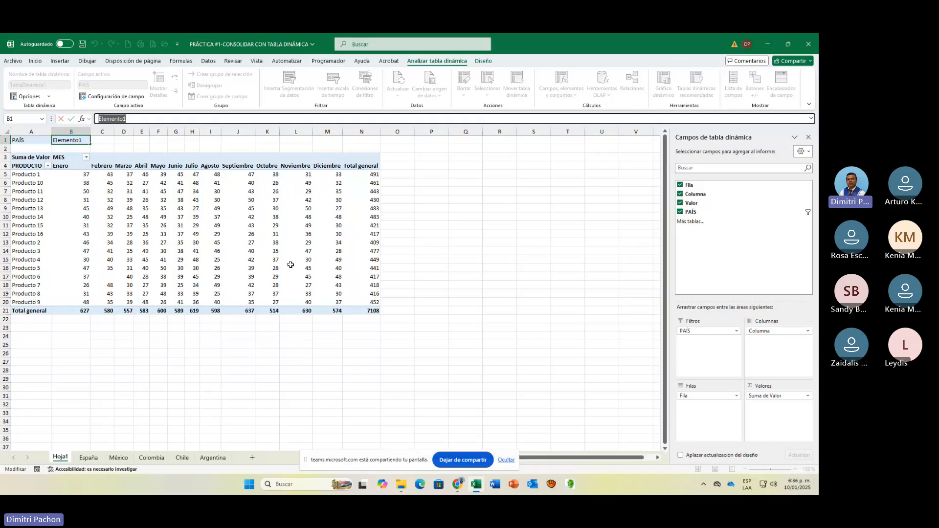
type("ARGE")
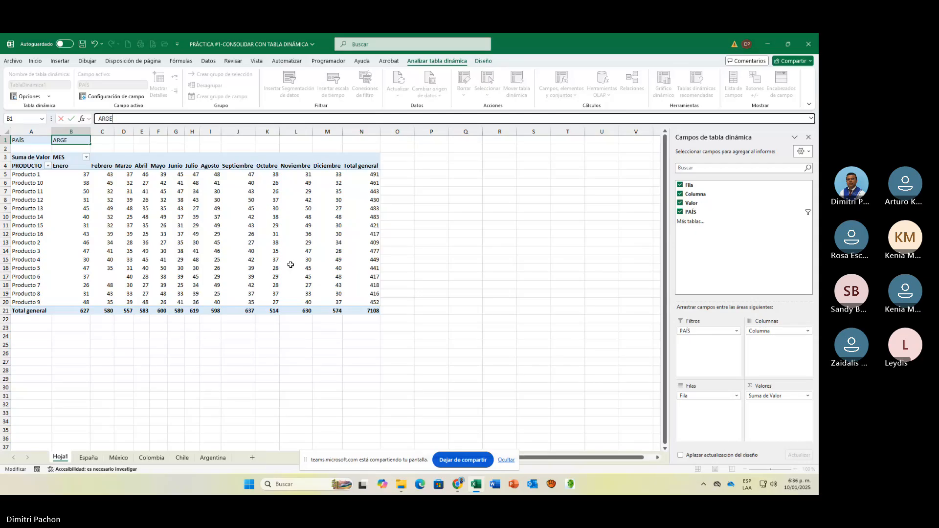
type("NTINA")
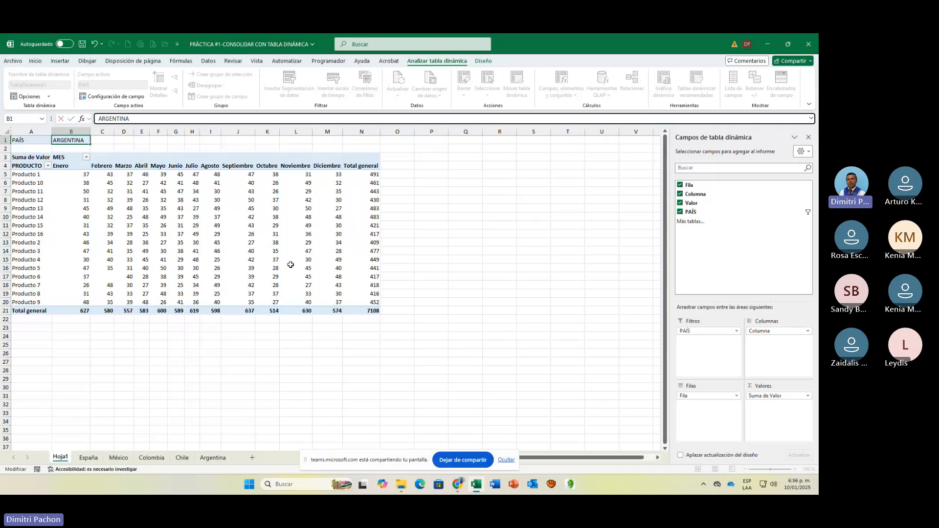
key("Return")
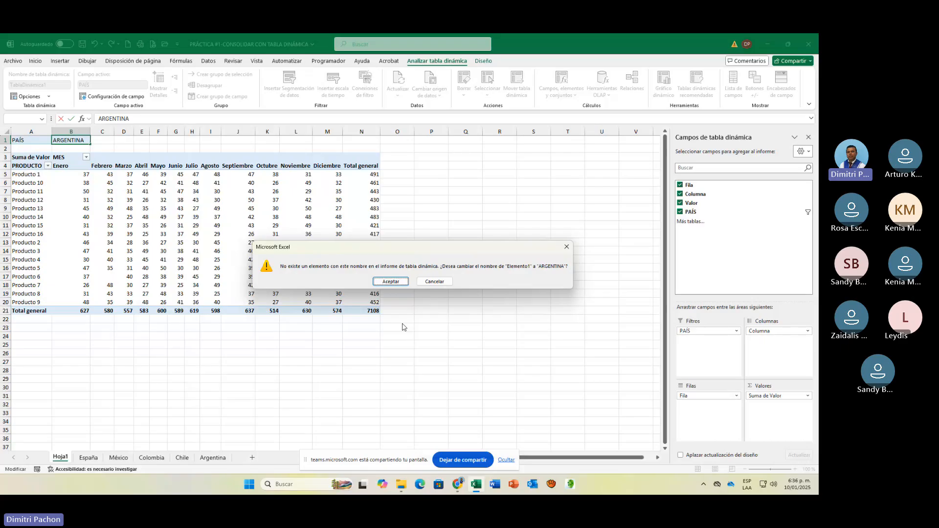
left_click(397, 284)
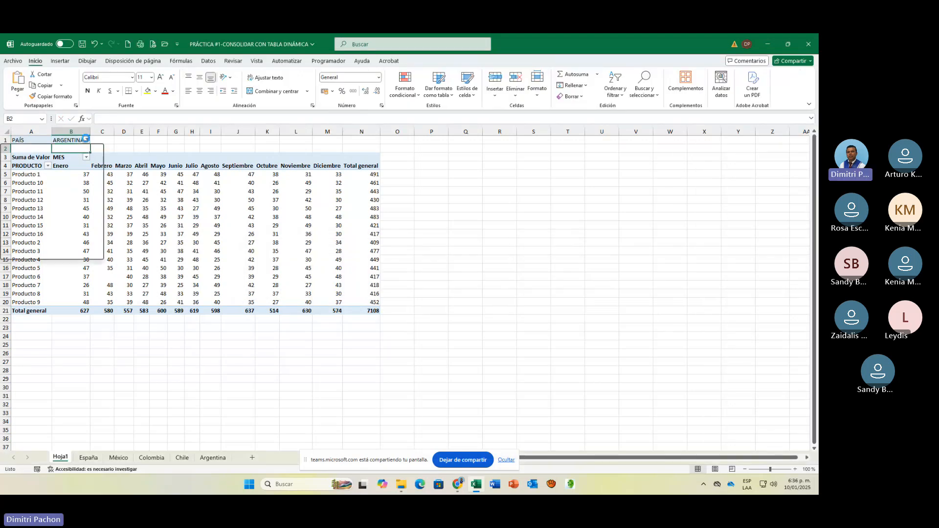
Filter the PivotTable by Elemento2 in the PAÍS report filter.
left_click(86, 141)
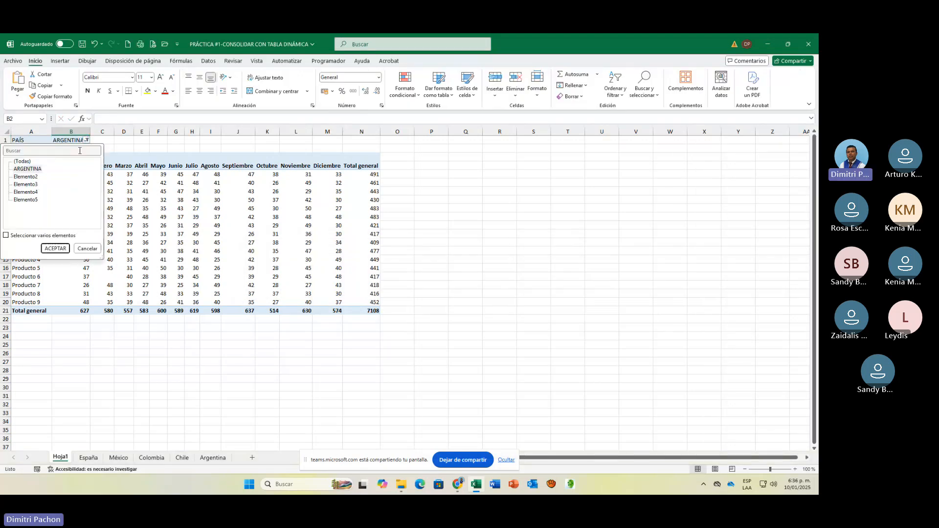
left_click(30, 177)
left_click(55, 249)
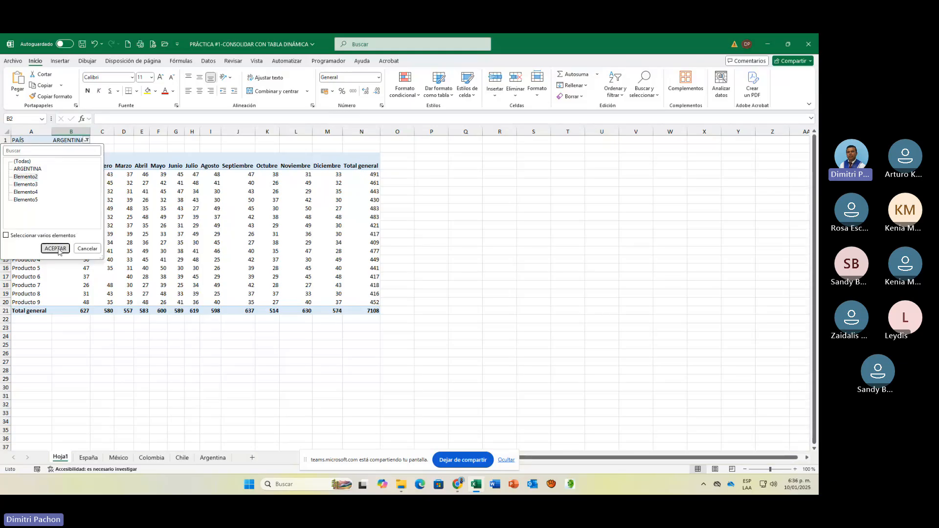
Rename the filter item Elemento2 in B1 to CHILE and accept the name change.
left_click(71, 140)
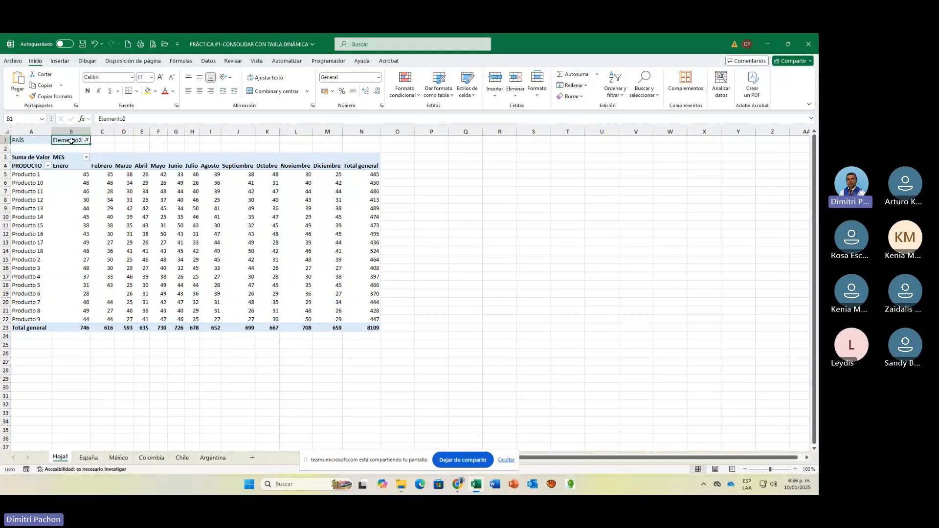
left_click(128, 119)
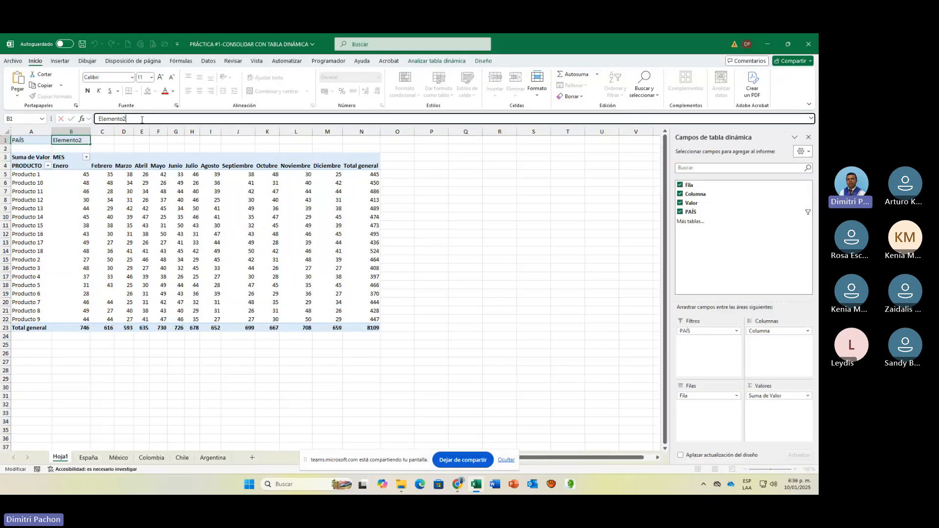
key("BackSpace")
key("BackSpace")
key("BackSpace")
key("BackSpace")
key("BackSpace")
key("BackSpace")
key("BackSpace")
key("BackSpace")
key("BackSpace")
type("CHILE")
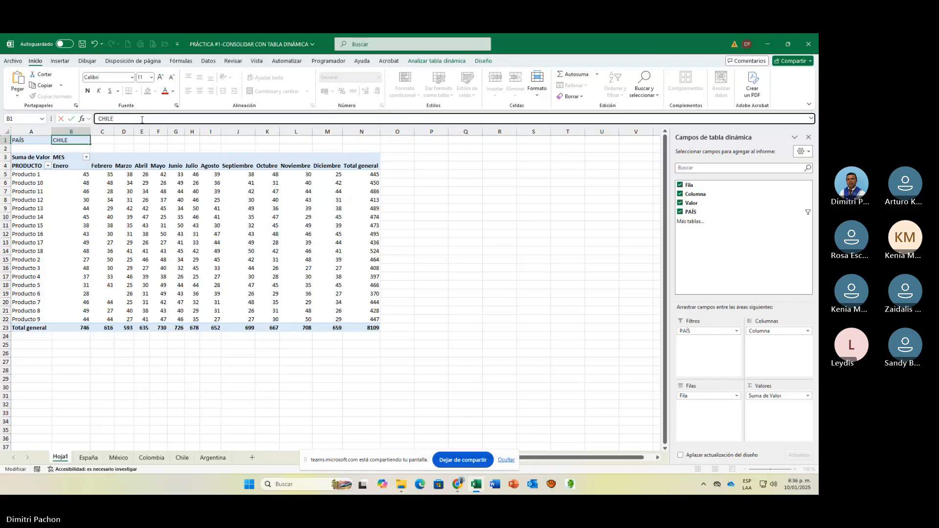
key("Return")
key("Return")
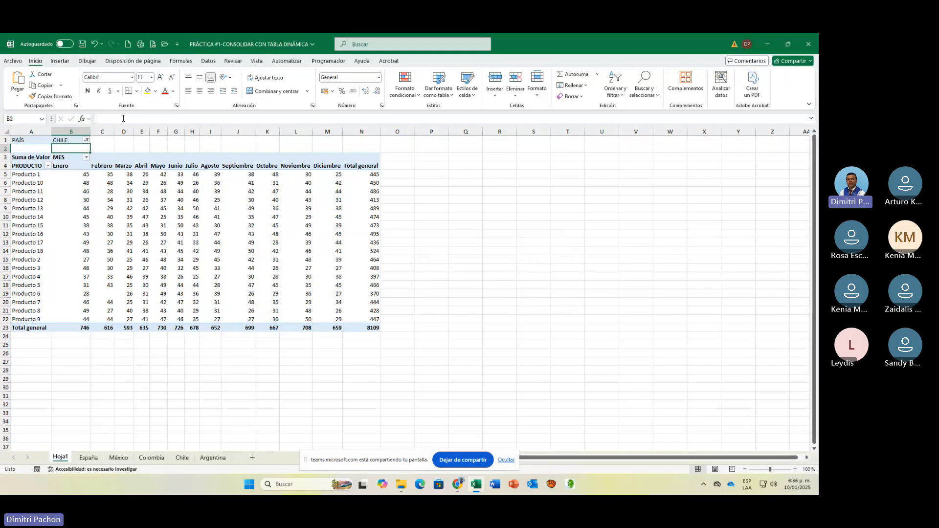
Filter the PivotTable by Elemento3 in the PAÍS report filter.
left_click(86, 140)
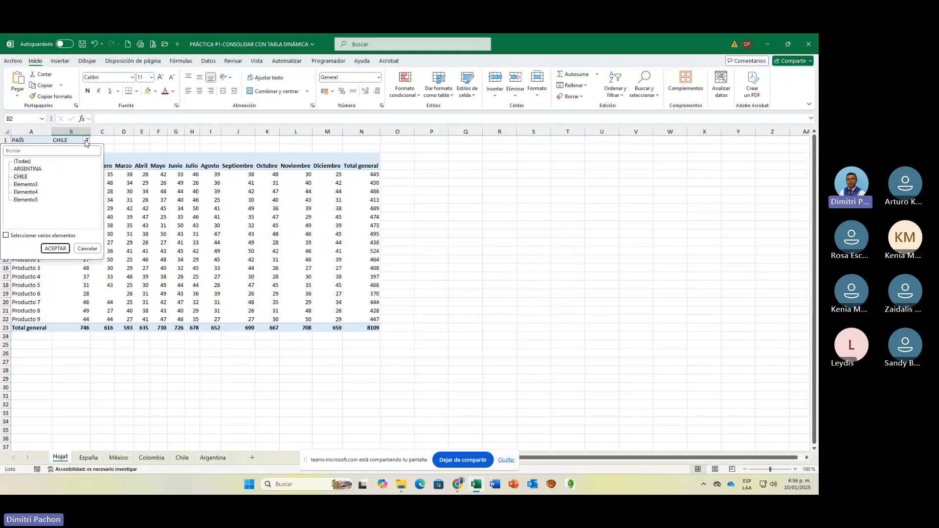
left_click(37, 185)
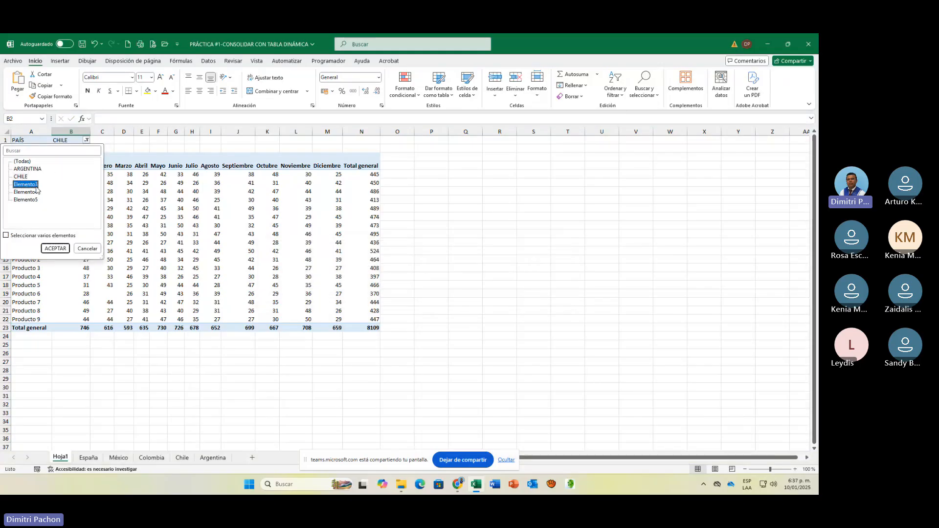
left_click(55, 248)
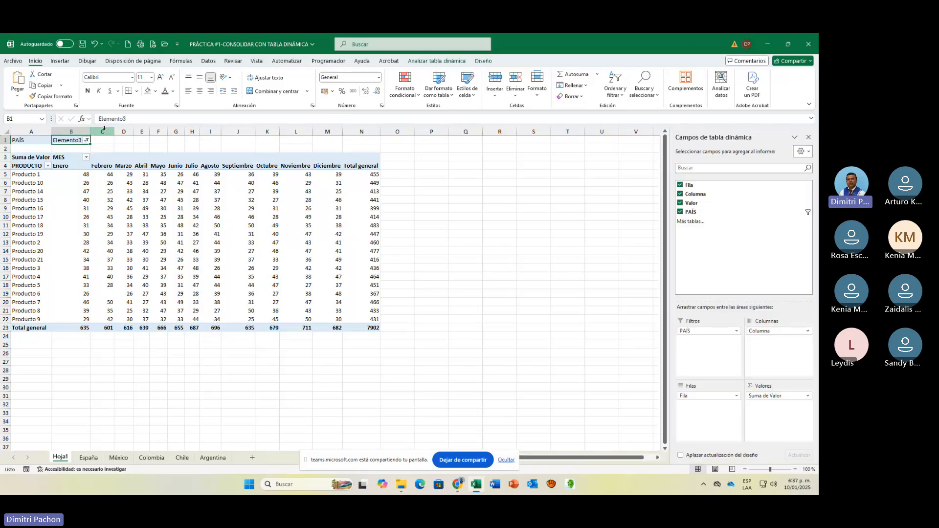
Rename the filter item Elemento3 in B1 to COLOMBIA and accept the name change.
left_click(139, 121)
left_click_drag(139, 120, 93, 123)
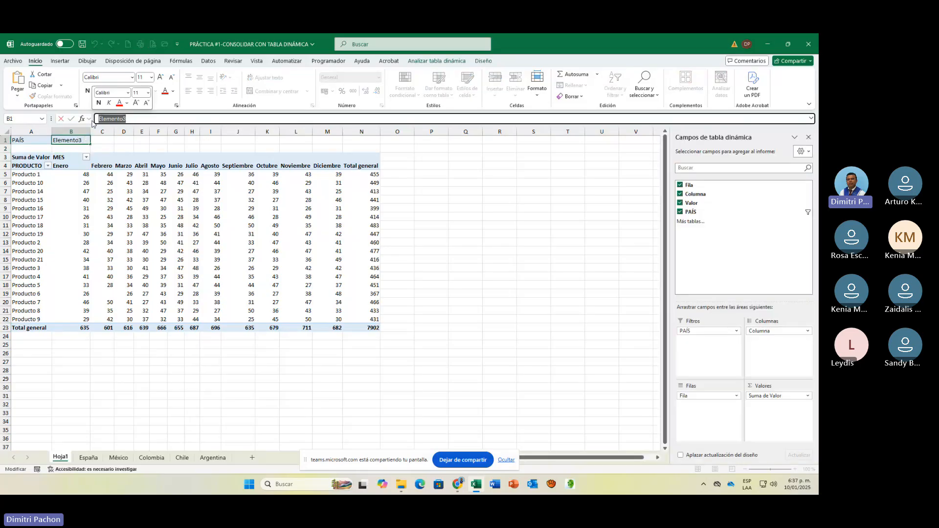
key("BackSpace")
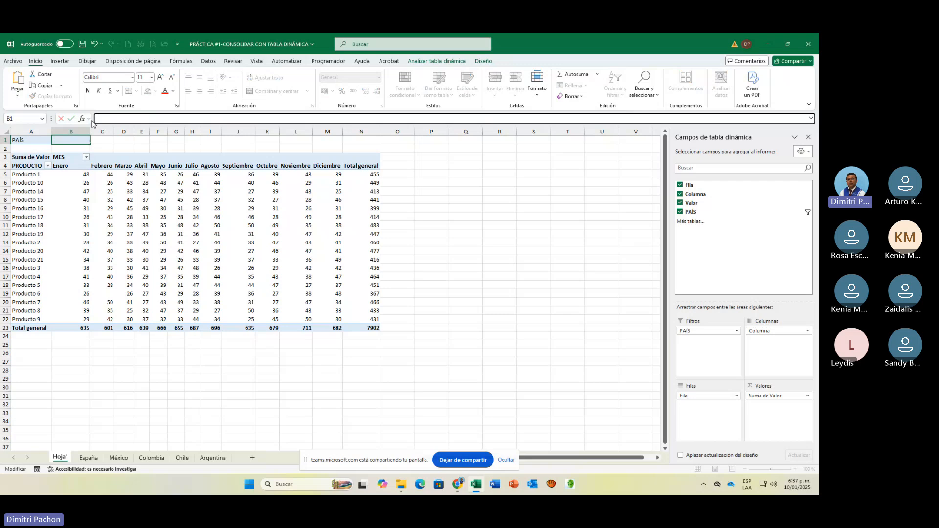
type("COLOMBIA")
key("Return")
key("Return")
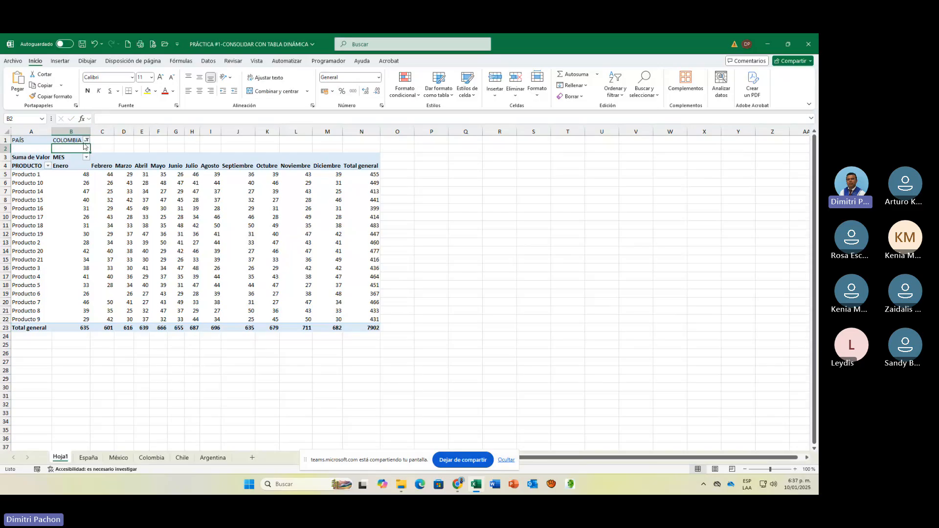
Filter the PivotTable by Elemento4 in the PAÍS report filter.
left_click(86, 140)
left_click(33, 193)
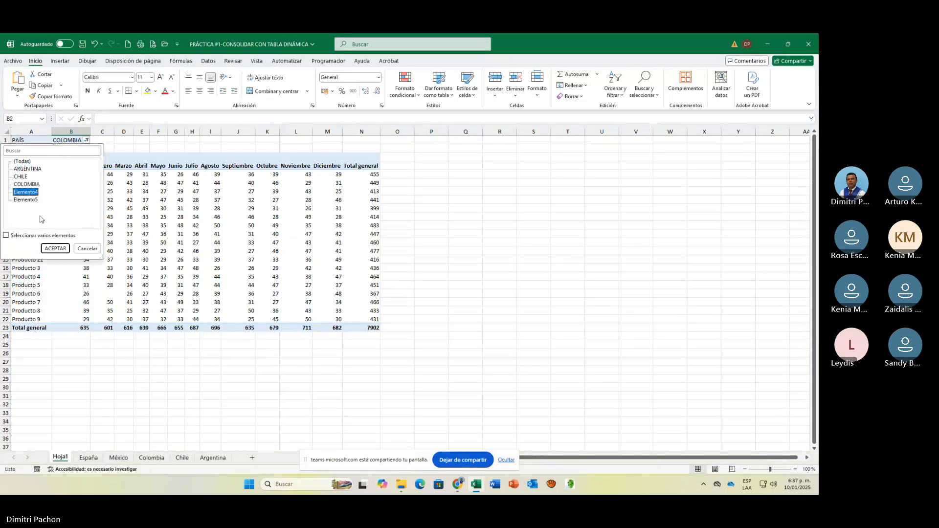
left_click(56, 248)
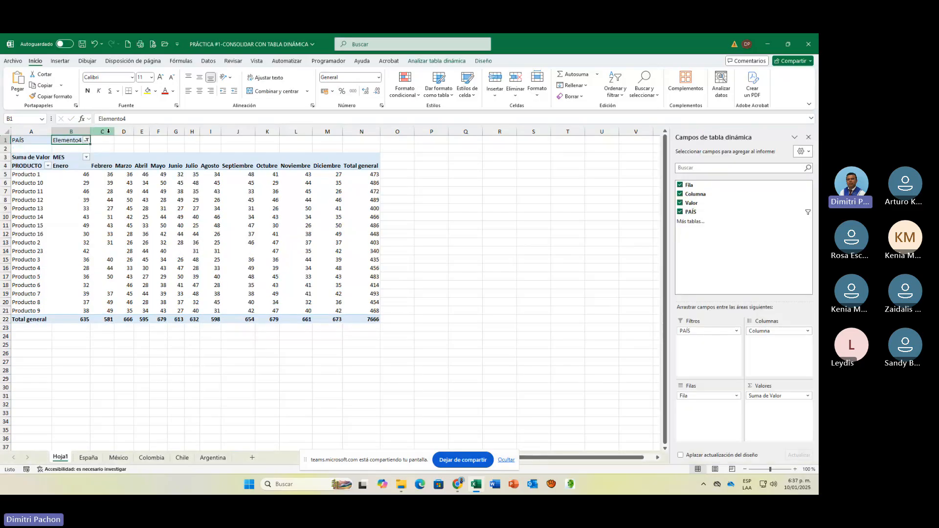
Rename the filter item Elemento4 in B1 to ESPAÑA.
key("BackSpace")
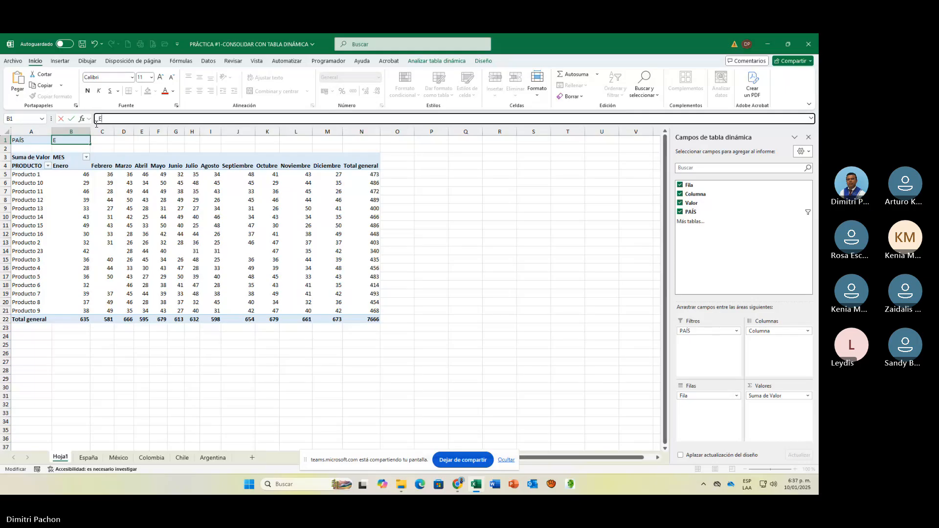
type("ESPAÑA")
key("Return")
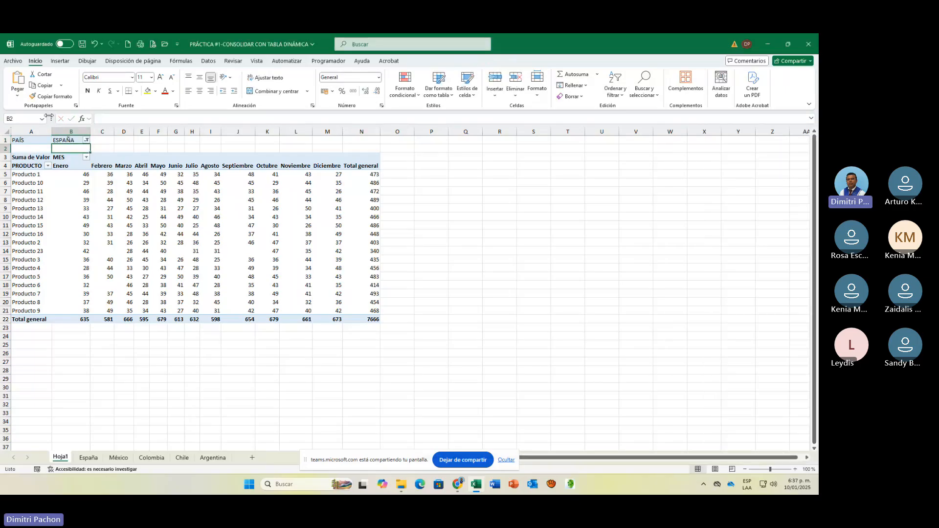
Filter the PivotTable by Elemento5 in the PAÍS report filter.
left_click(86, 140)
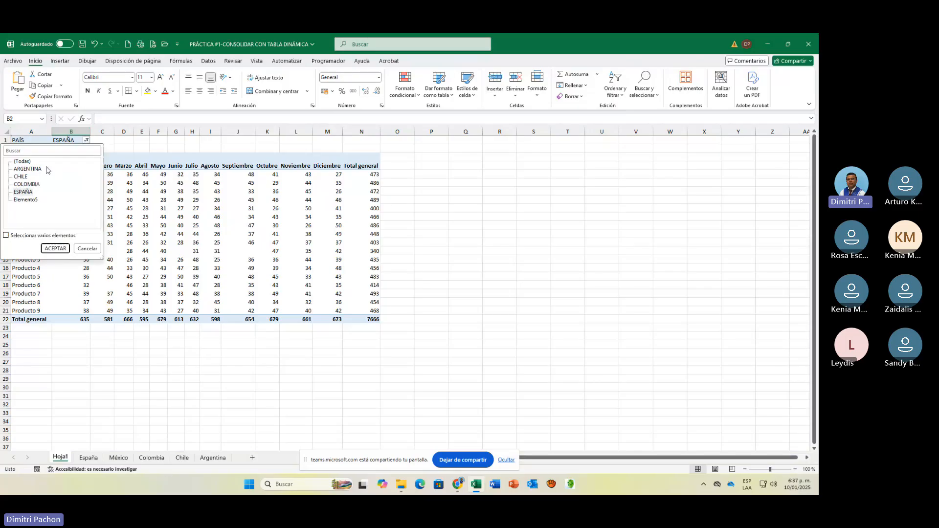
left_click(29, 199)
left_click(54, 248)
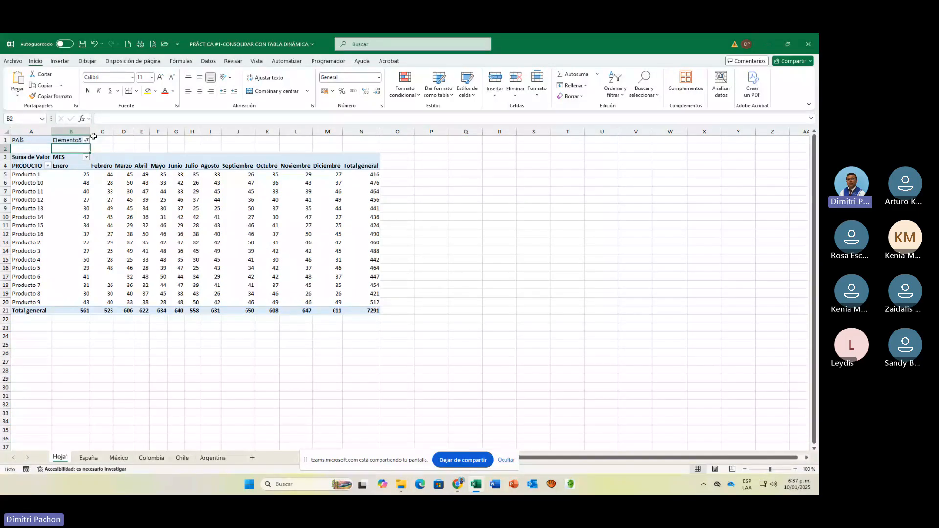
Rename the filter item Elemento5 in B1 to MÉXICO, with the accented É.
left_click(71, 144)
left_click(72, 141)
double_click(99, 118)
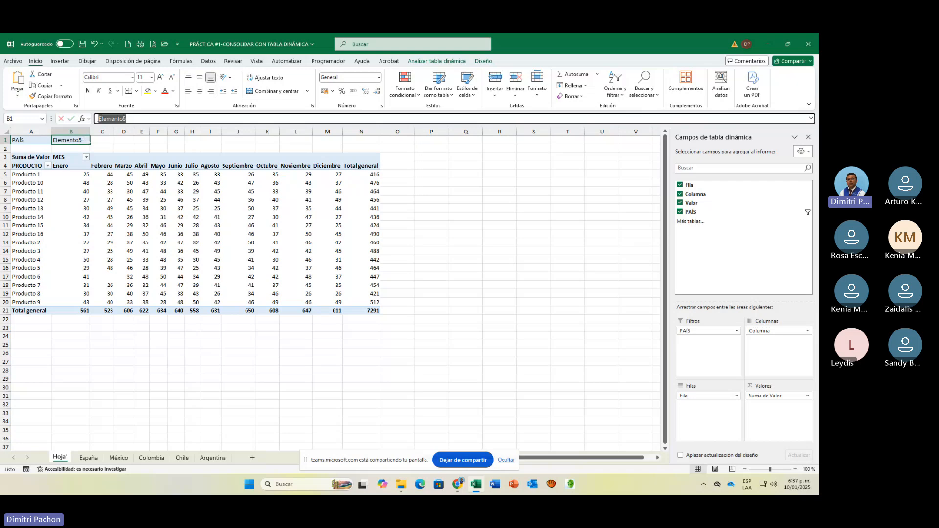
key("BackSpace")
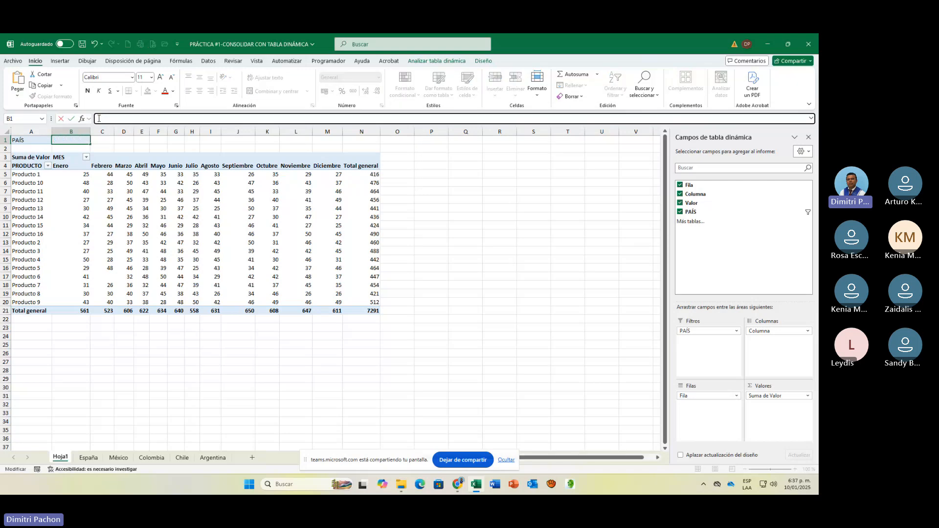
type("ME")
key("BackSpace")
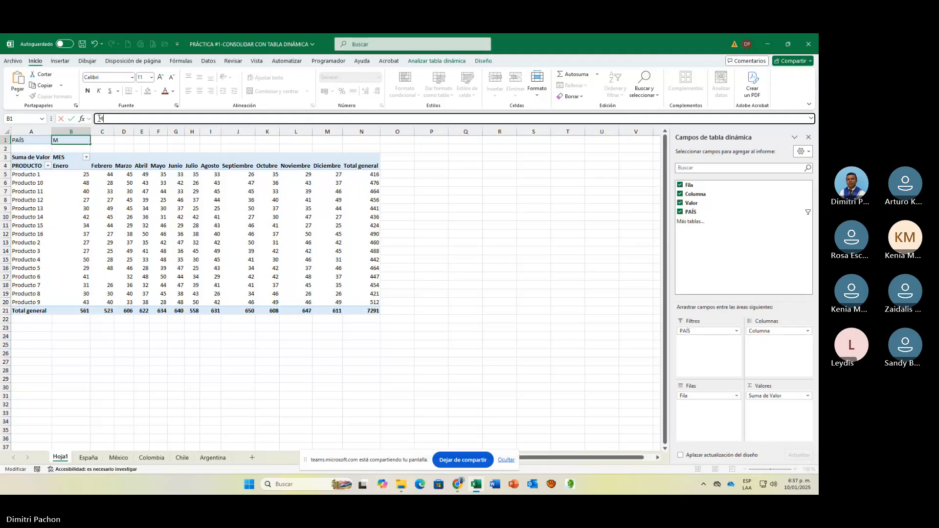
type("ÉXICO")
key("Return")
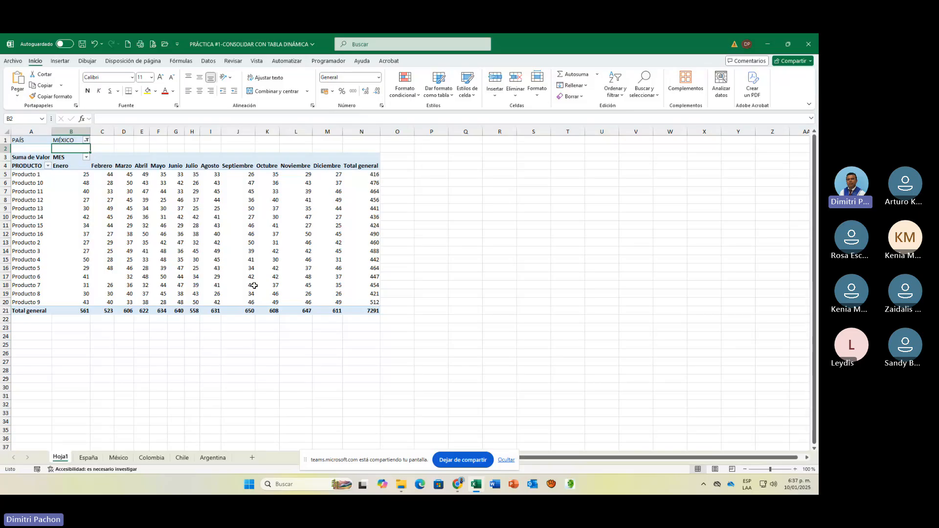
Examine the filter options of the PRODUCTO, MES and PAÍS fields in the PivotTable without changing any selection.
left_click(176, 260)
mouse_move(65, 227)
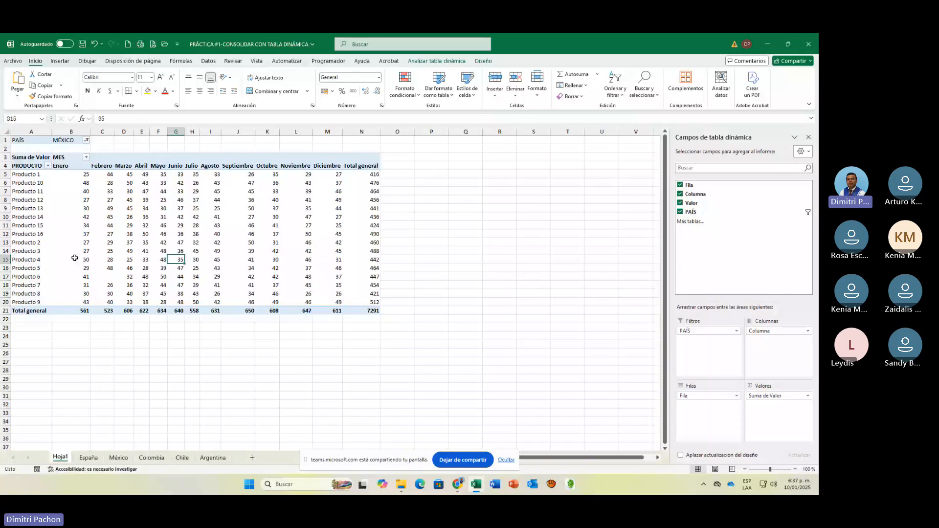
mouse_move(74, 258)
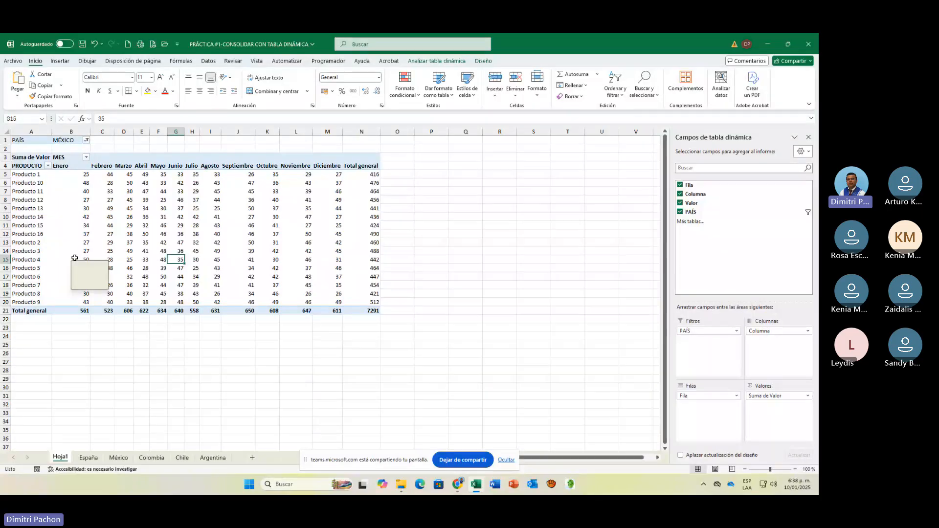
left_click(47, 166)
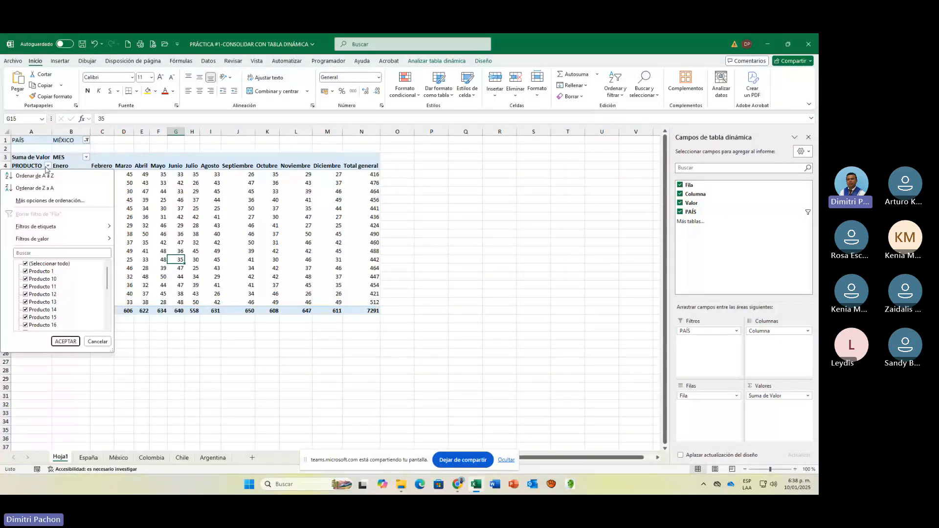
left_click(46, 167)
left_click(86, 157)
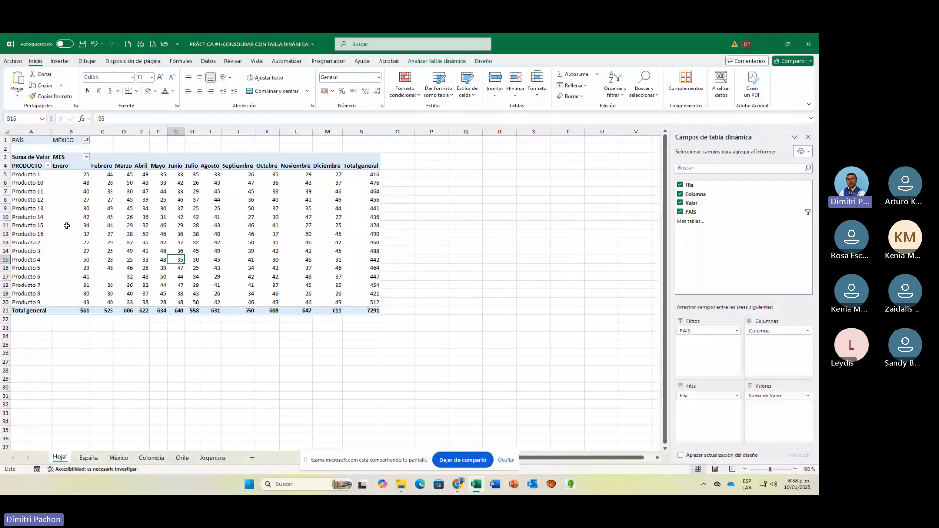
left_click(86, 140)
left_click(169, 202)
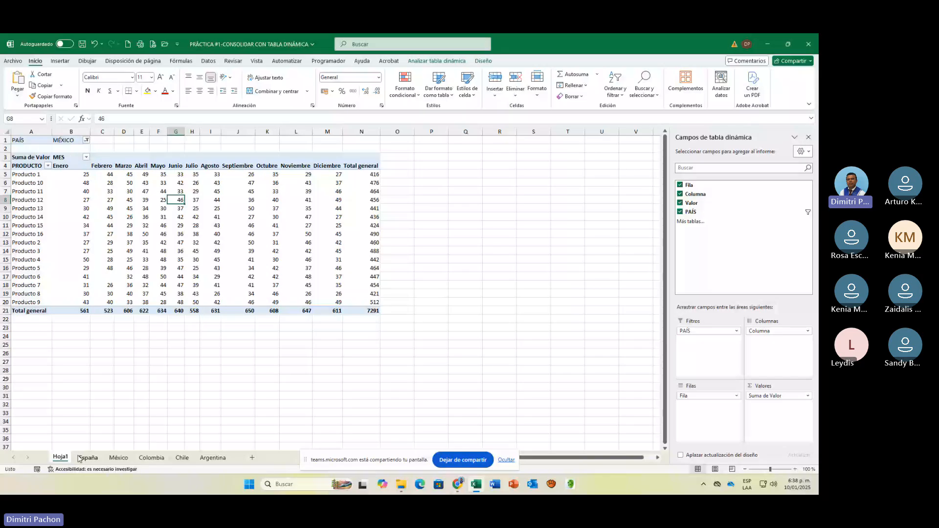
left_click(328, 251)
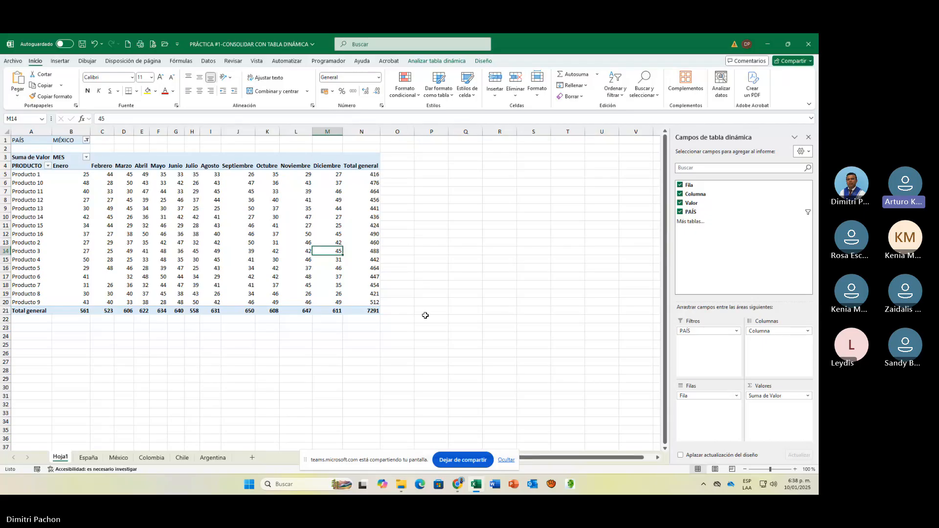
Enter the note ALT+T+B in cell P8, beside the PivotTable.
left_click(445, 202)
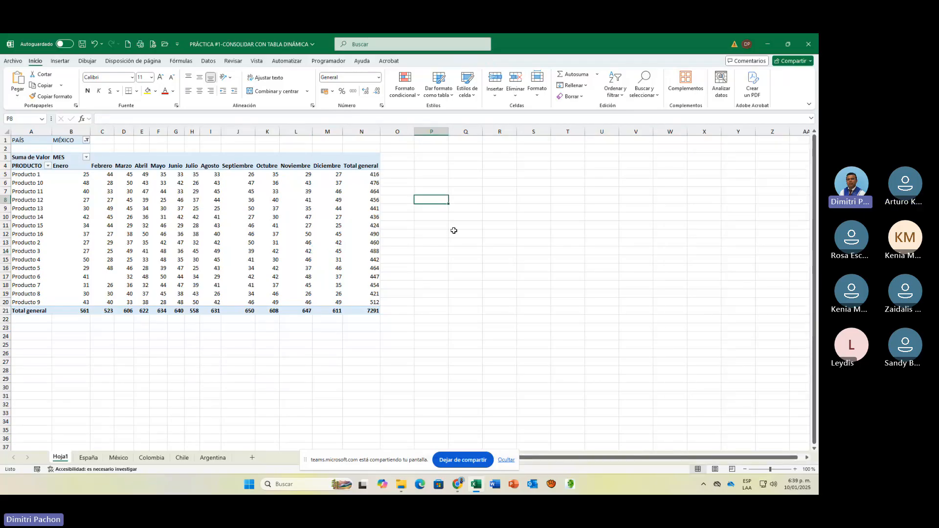
type("ALT")
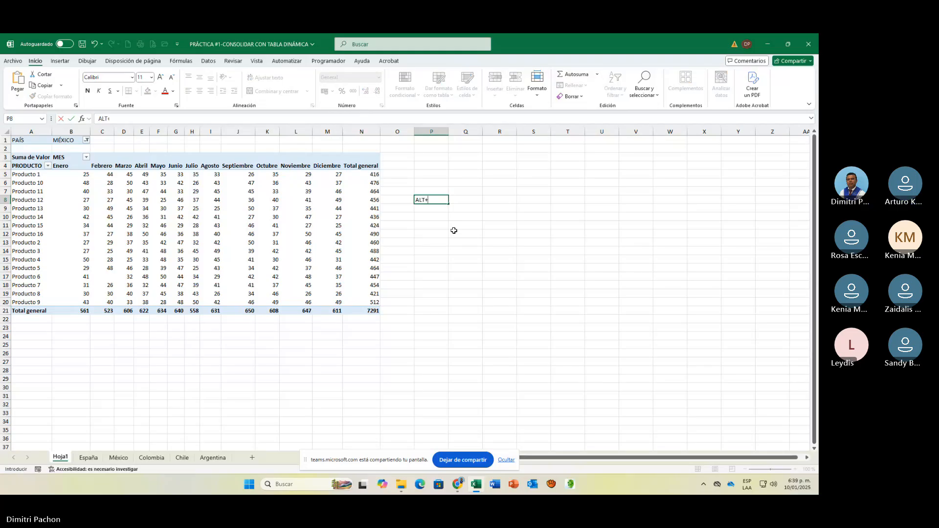
type("+T+B")
key("ctrl+Return")
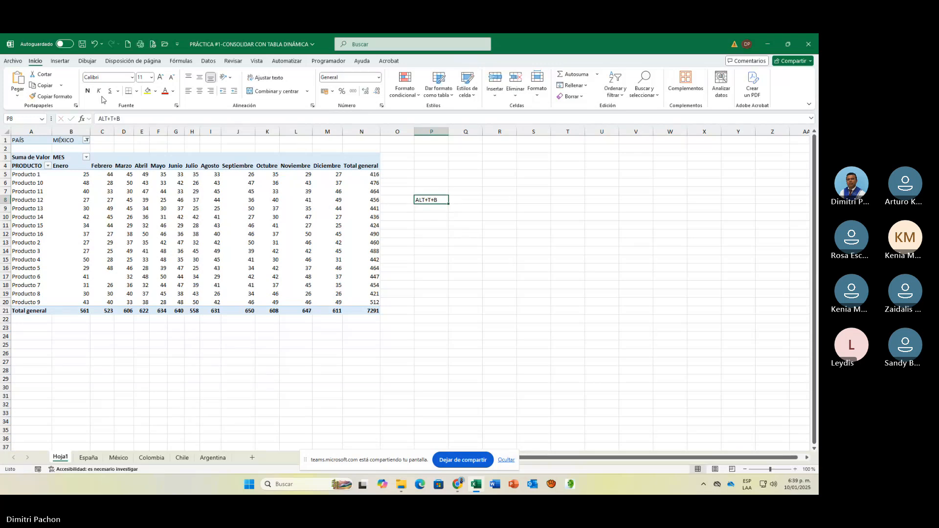
Increase the font size of cell P8 to 28.
left_click(160, 78)
left_click(160, 78)
left_click(160, 77)
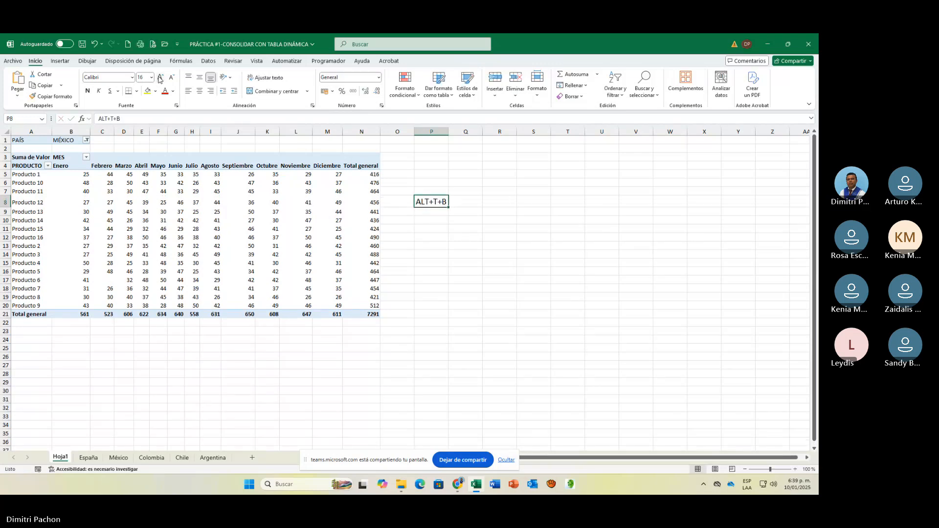
left_click(160, 77)
left_click(160, 77)
left_click(160, 78)
left_click(159, 77)
left_click(160, 77)
left_click(160, 77)
left_click(509, 261)
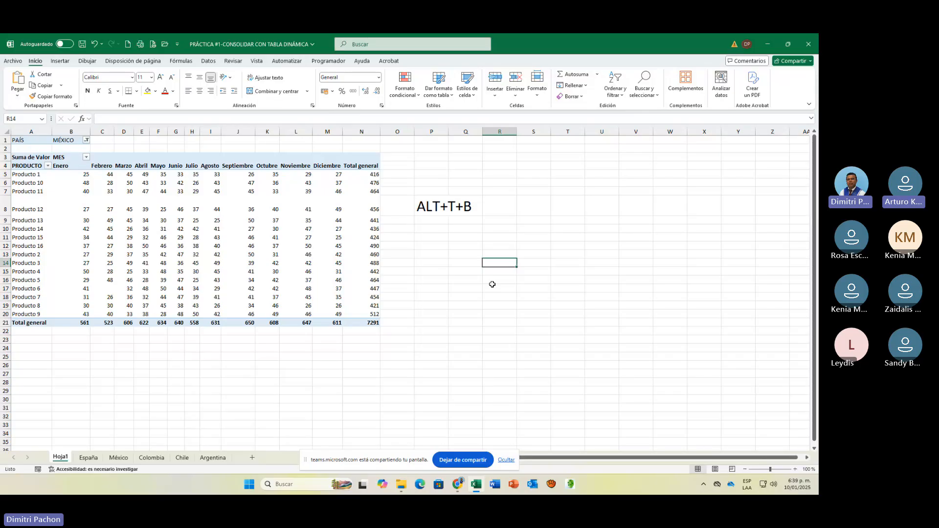
Delete the shortcut note from cell P8.
left_click(420, 207)
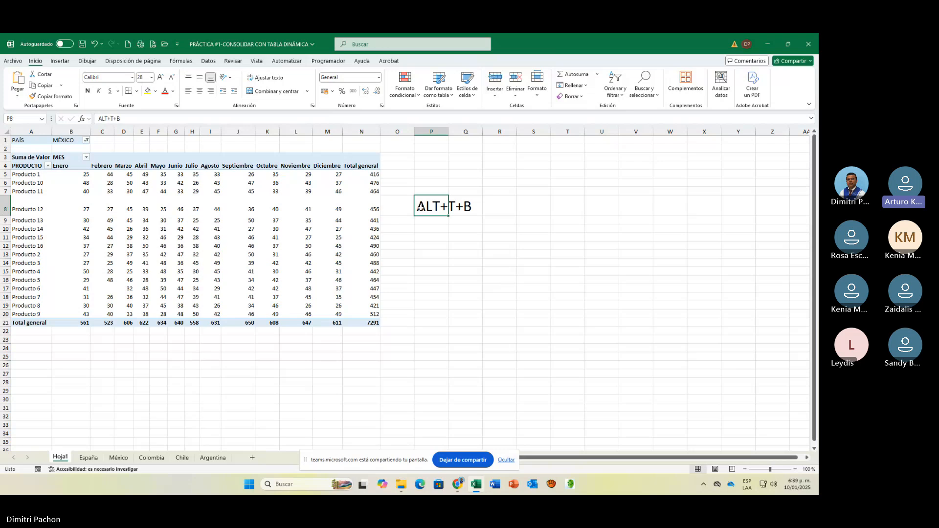
key("Delete")
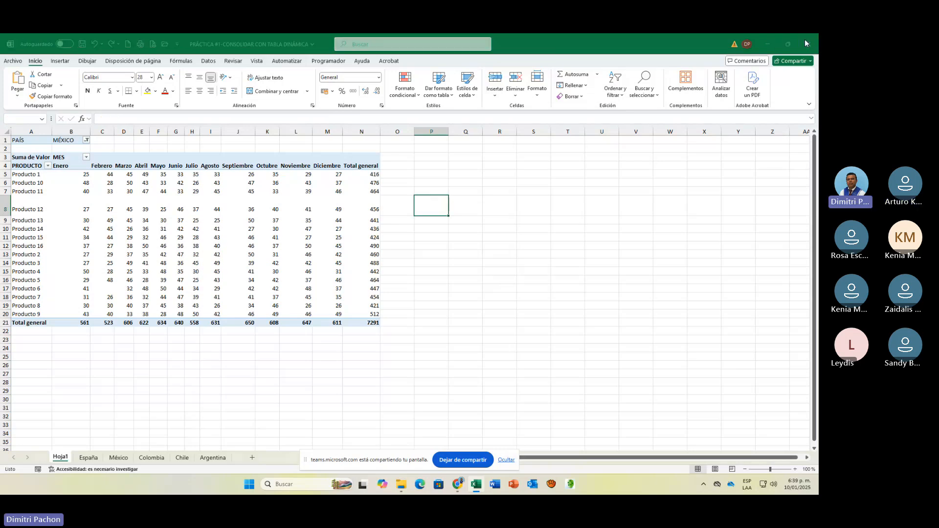
Close the PRÁCTICA #1 workbook without saving its changes.
left_click(808, 43)
left_click(430, 320)
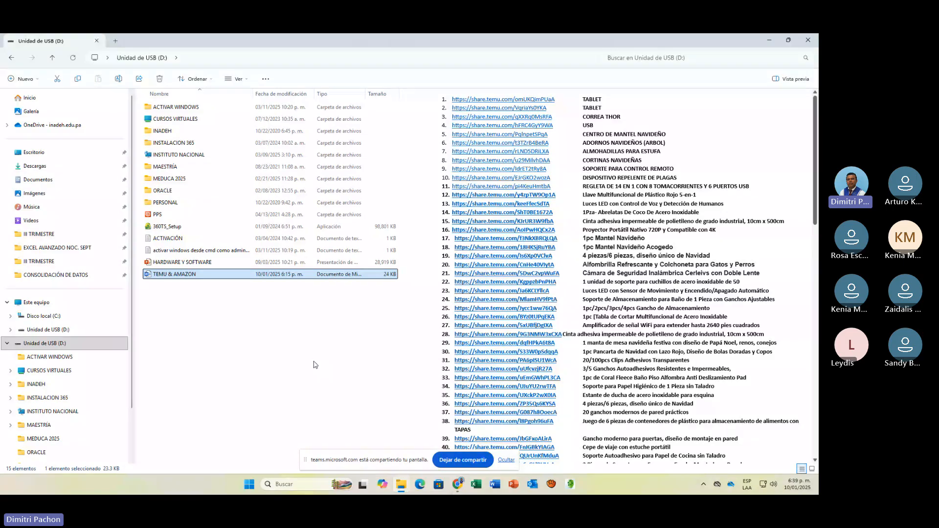
Open PRACTICA #2-CONSOLIDAR CON TABLA DINÁMICA from CURSOS VIRTUALES > 2023 > HOJA AVANZADA > CONSOLIDACIÓN DE DATOS on the USB drive.
left_click(63, 347)
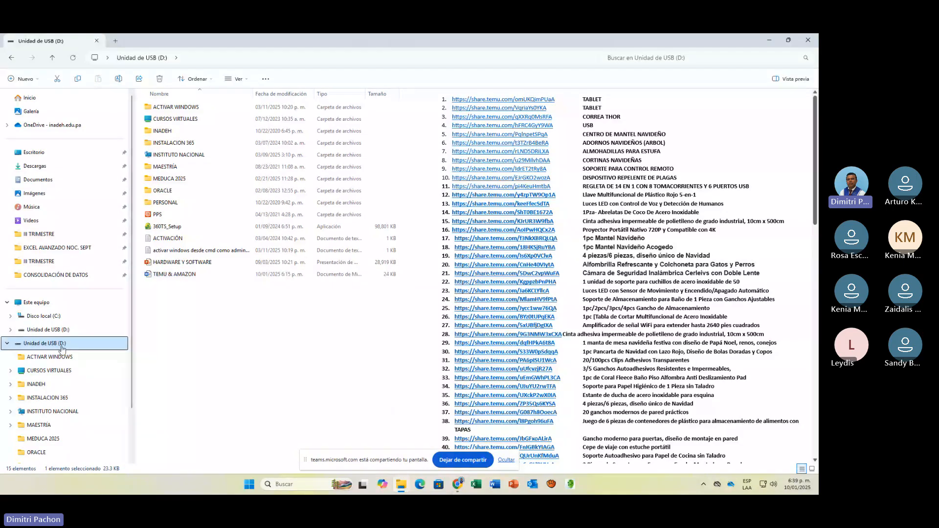
double_click(171, 120)
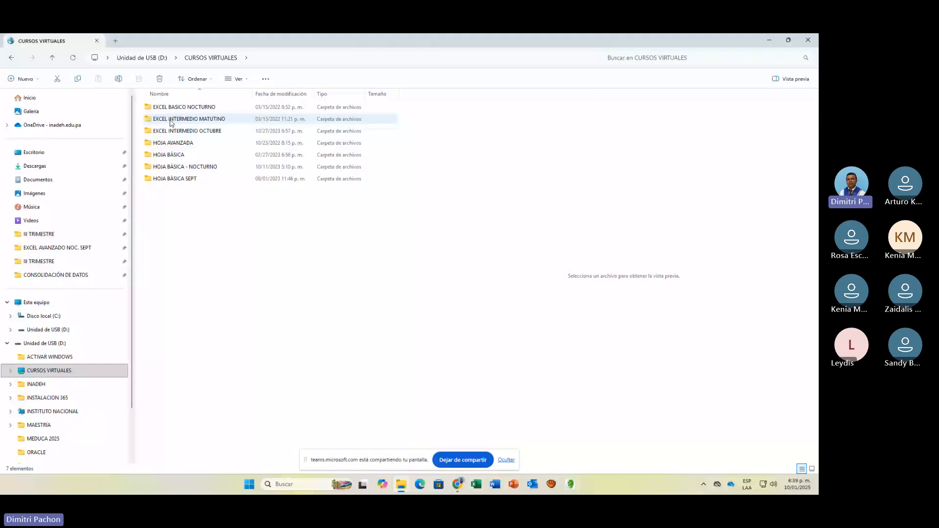
double_click(177, 143)
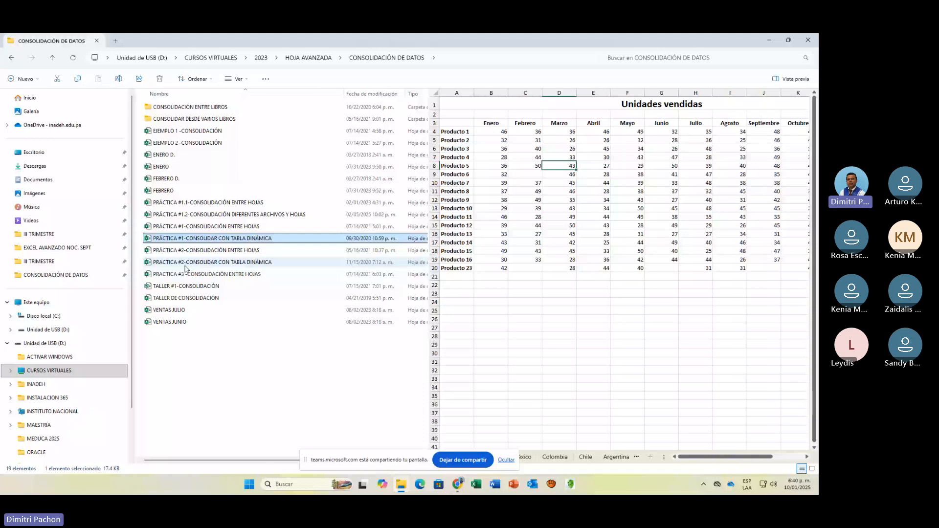
left_click(185, 266)
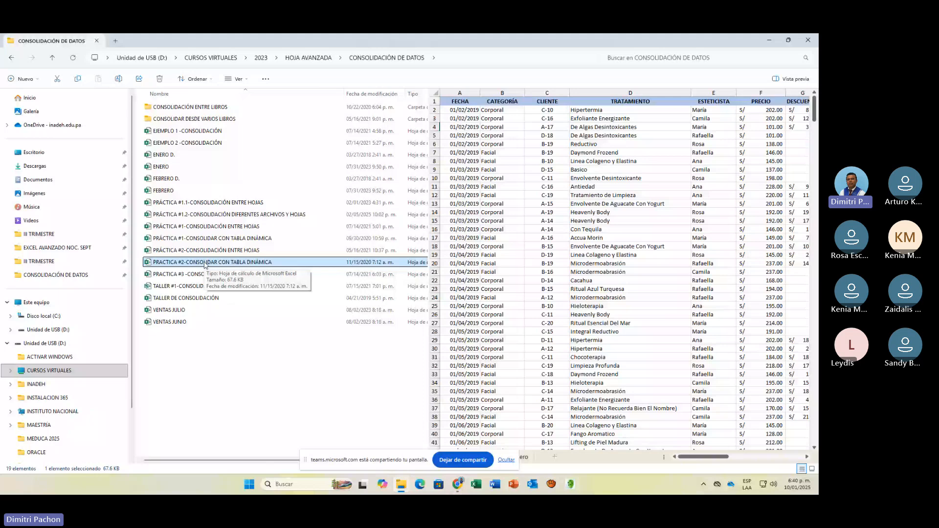
double_click(205, 263)
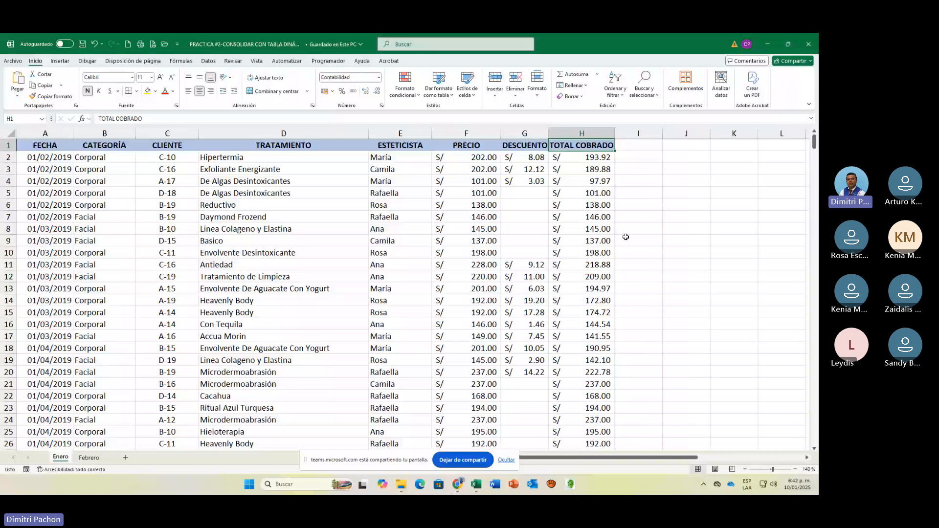
Add a blank worksheet to the workbook and place it after the Febrero sheet.
left_click(124, 458)
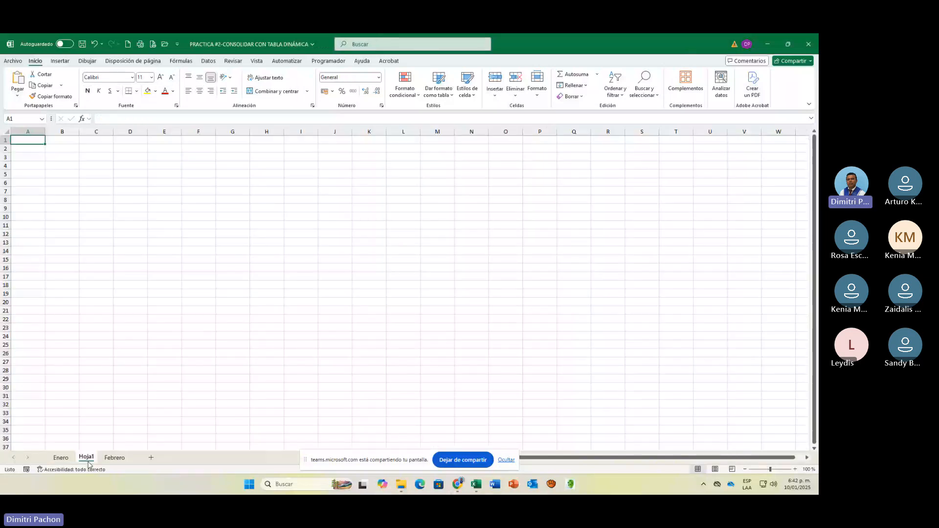
left_click_drag(88, 465, 131, 457)
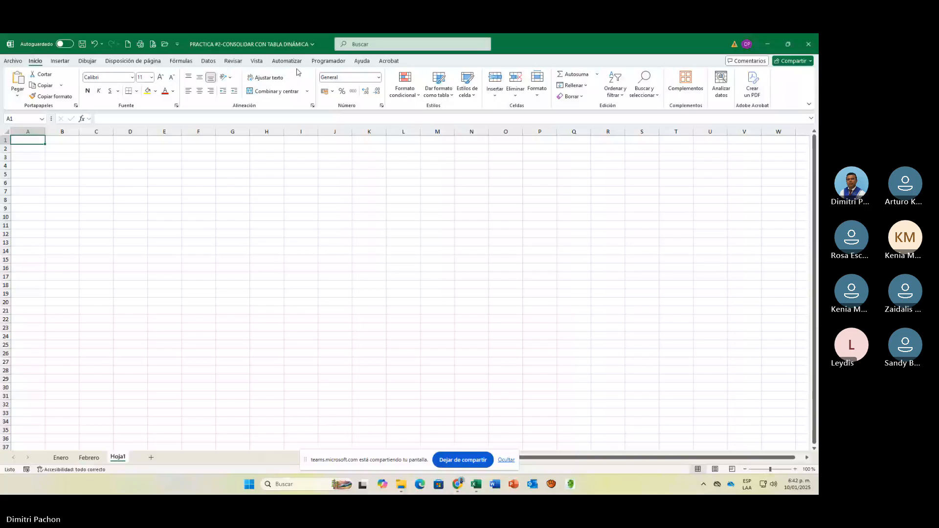
Start a Suma consolidation on the blank sheet and add range A1:H345 of the Enero sheet as a reference.
left_click(208, 61)
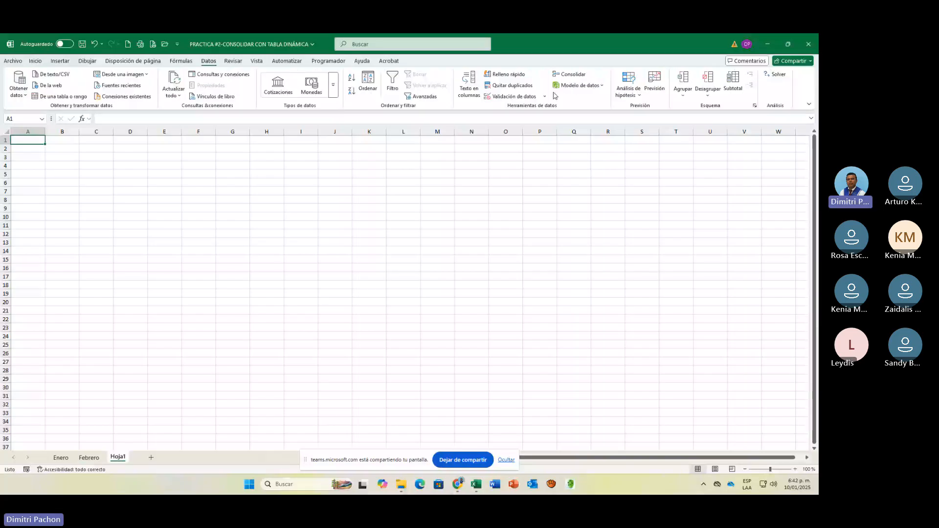
left_click(569, 74)
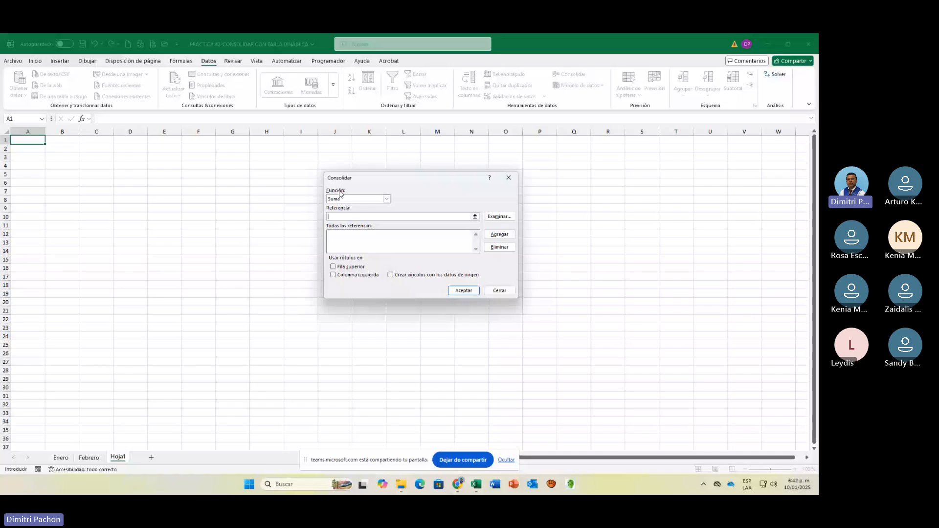
left_click(475, 217)
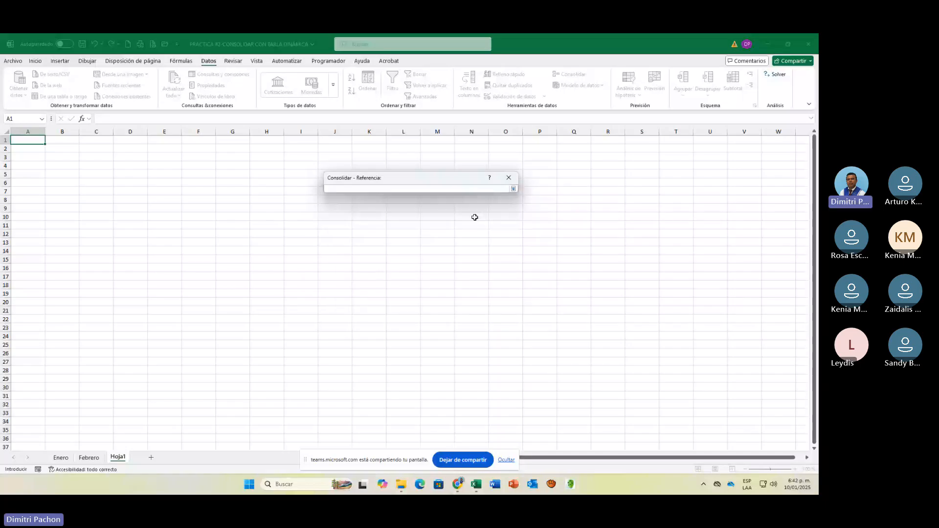
left_click(56, 458)
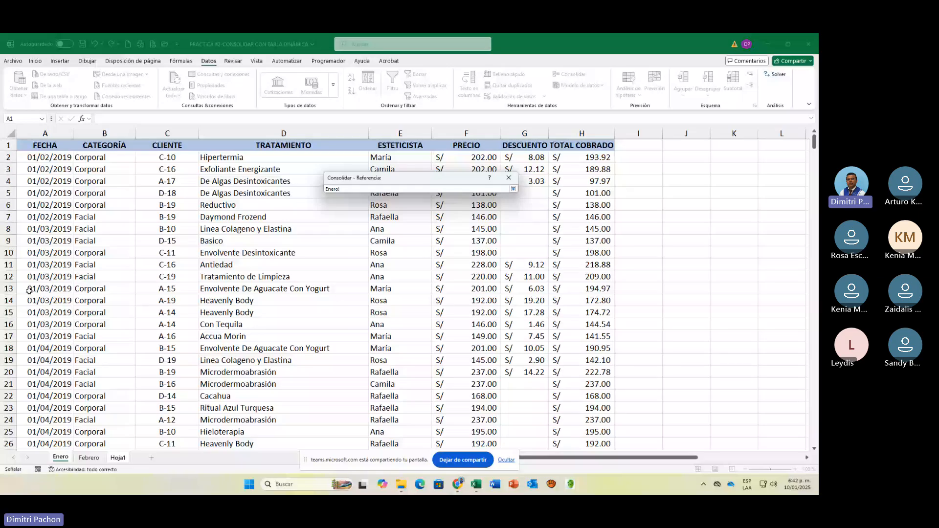
left_click_drag(45, 146, 572, 384)
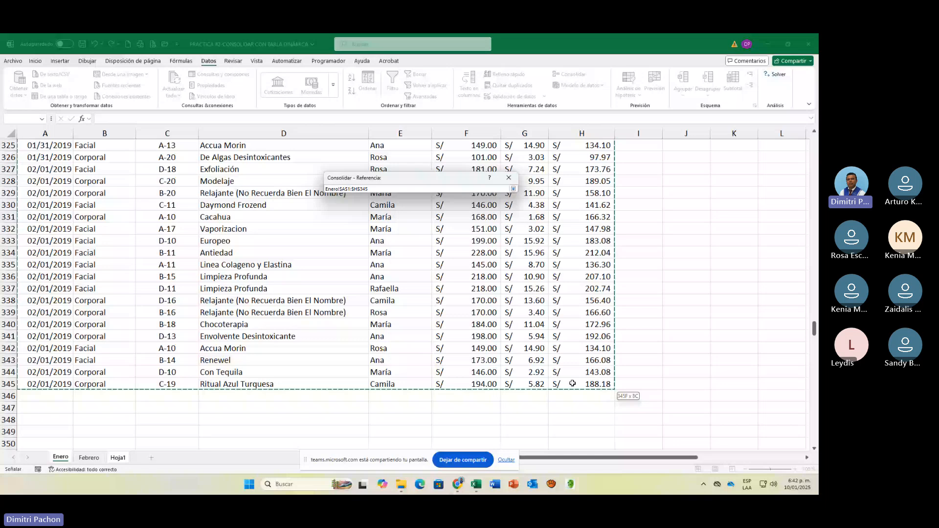
left_click(499, 235)
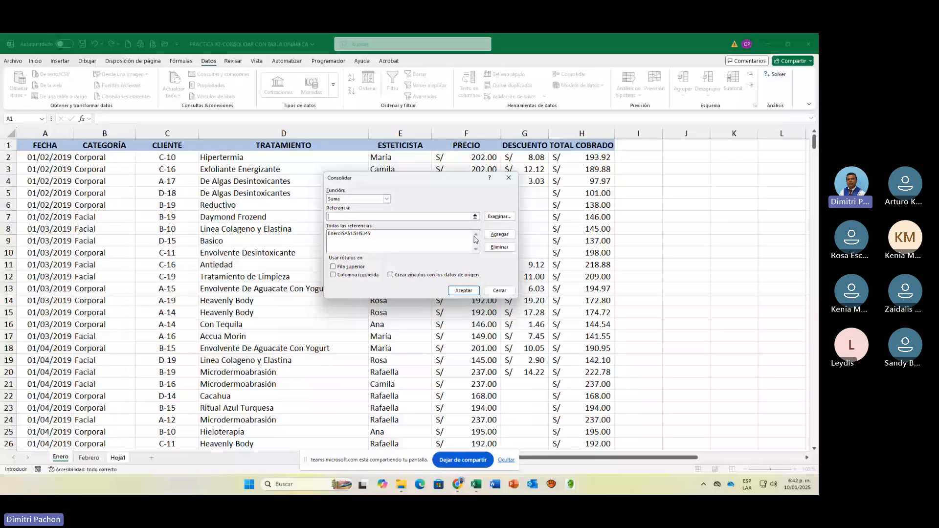
Add range A1:H194 of the Febrero sheet to the consolidation references.
left_click(89, 458)
left_click_drag(29, 140, 422, 434)
left_click(498, 235)
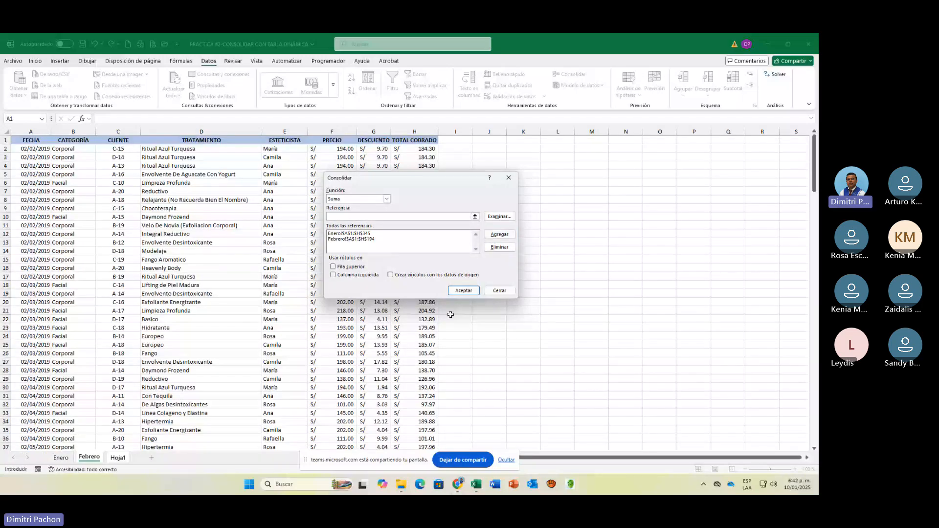
Use the top row and left column as labels and run the consolidation.
left_click(333, 267)
left_click(333, 276)
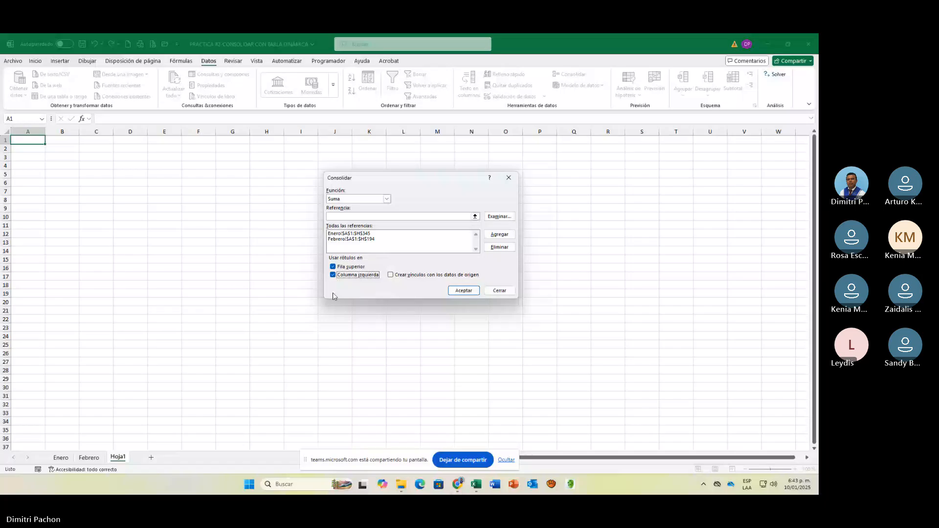
left_click(469, 292)
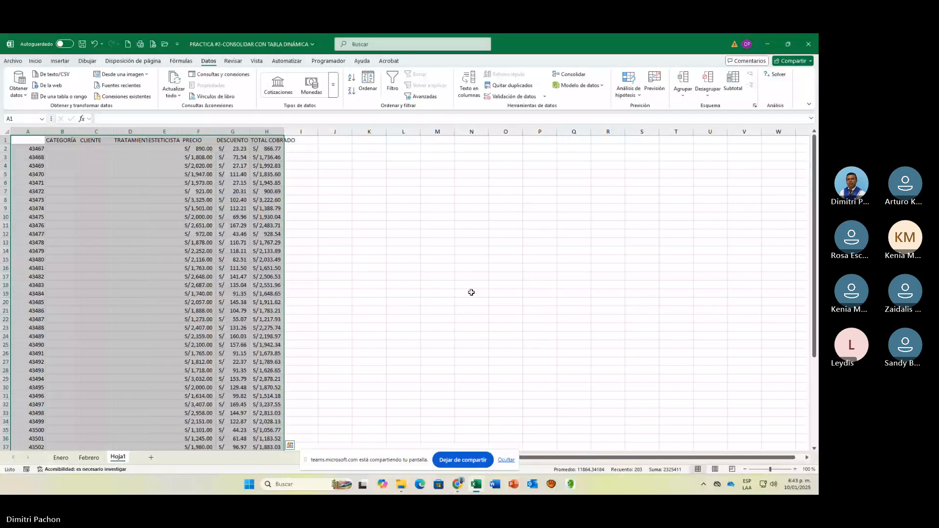
Hide the screen-sharing bar and widen column H of the consolidated table to fit its TOTAL COBRADO heading.
left_click(370, 320)
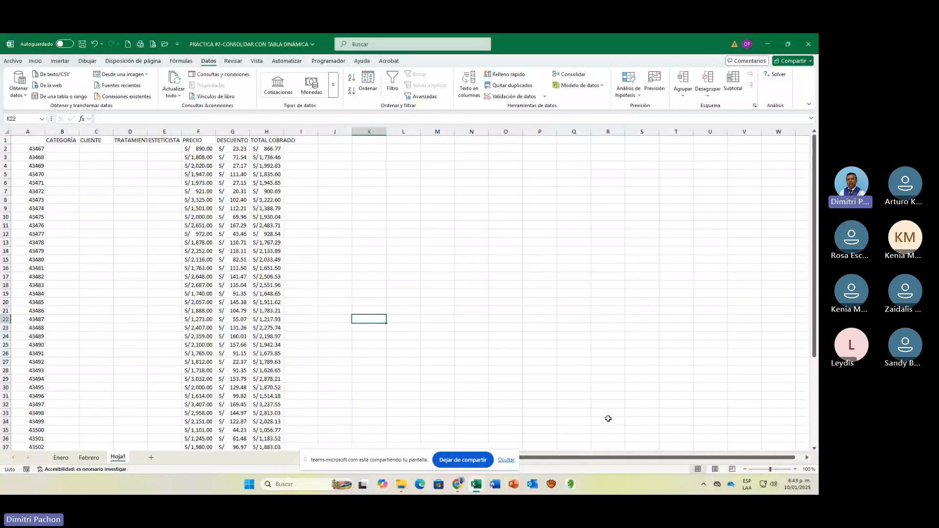
left_click(501, 461)
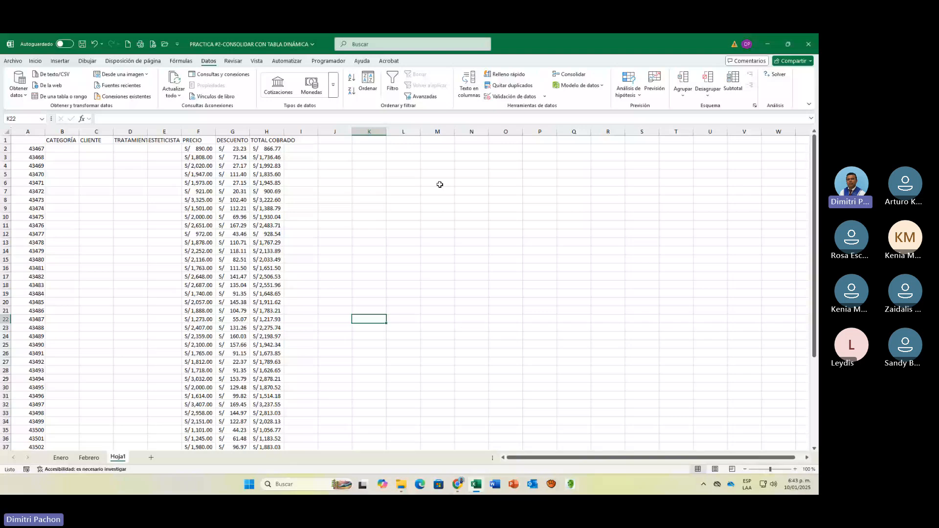
left_click_drag(284, 133, 297, 133)
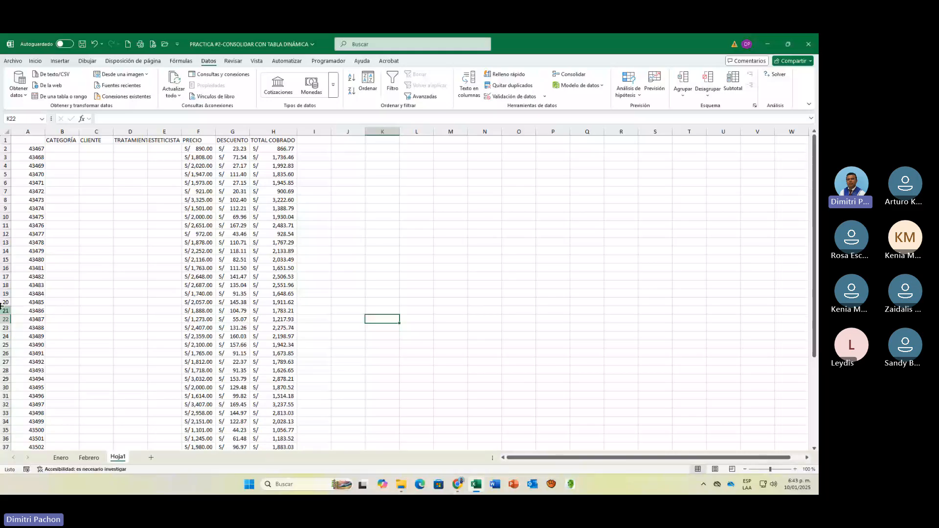
Compare the consolidated table's date, category, client, treatment, beautician and price columns with the source rows on the Enero sheet.
left_click(34, 157)
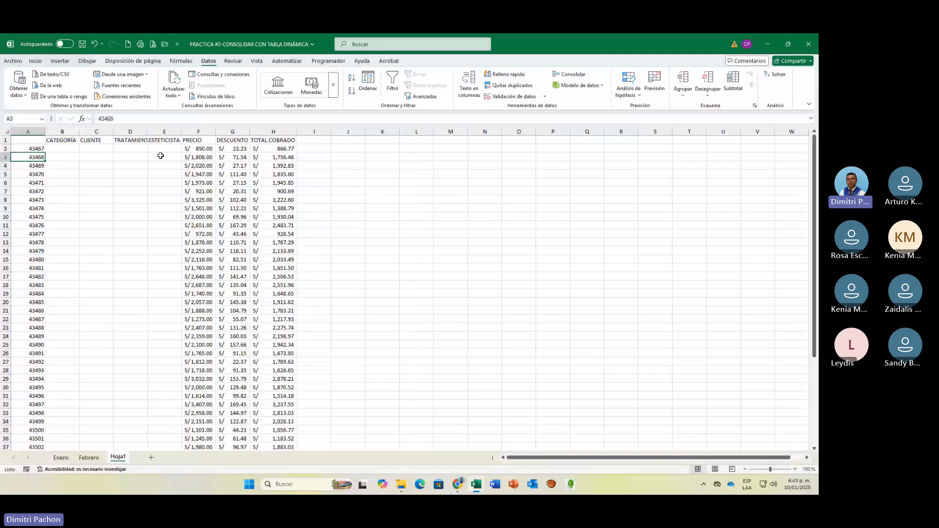
left_click(197, 157)
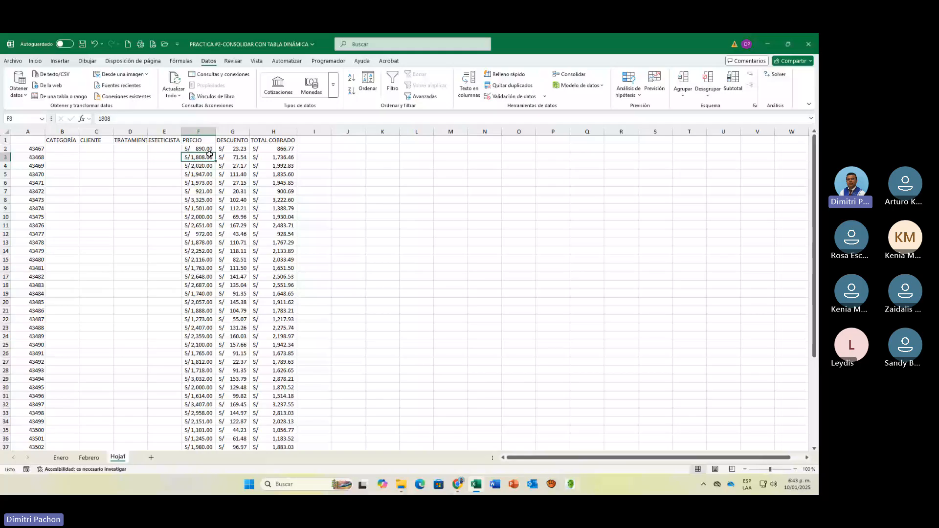
left_click(26, 149)
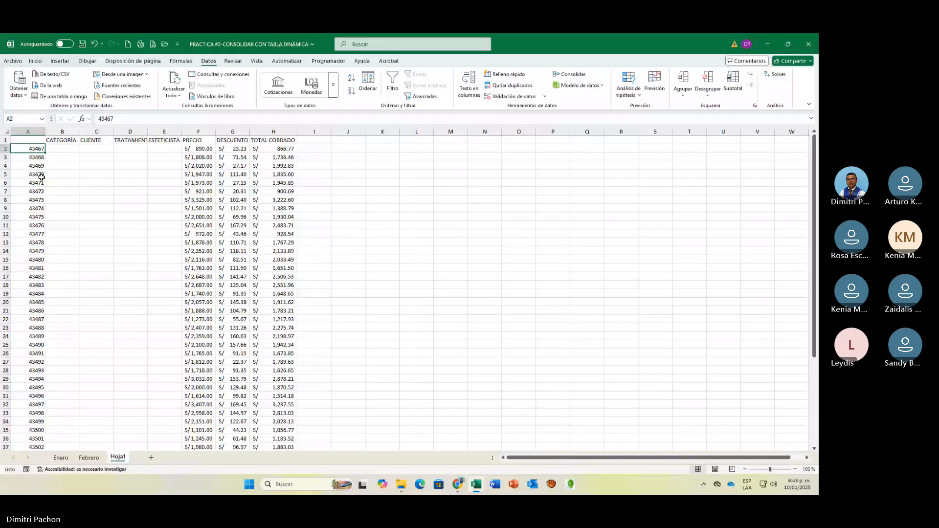
key("Right")
key("shift+Right")
key("shift+Right")
key("shift+Right")
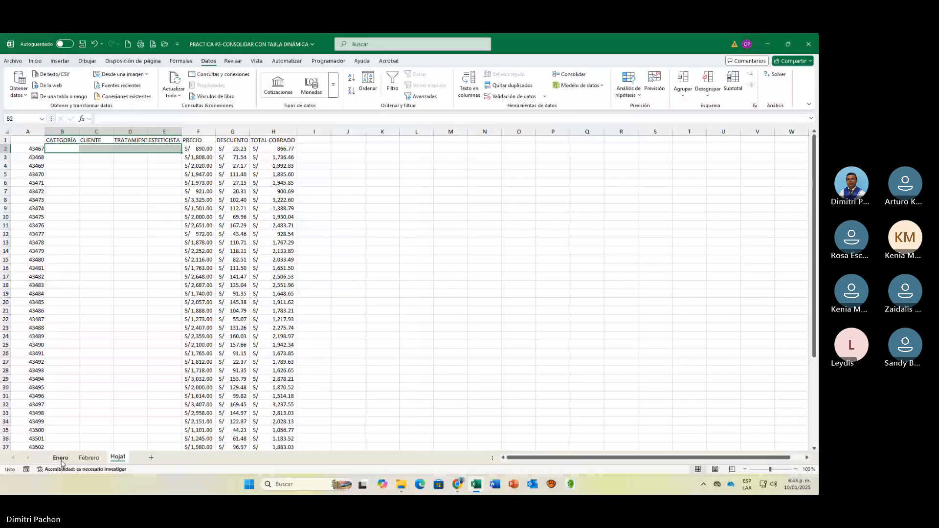
left_click(61, 458)
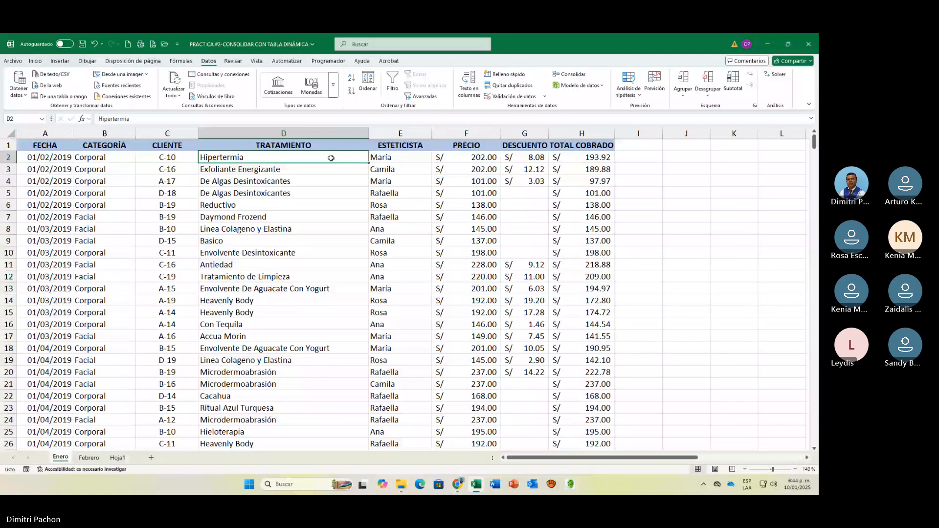
left_click(385, 158)
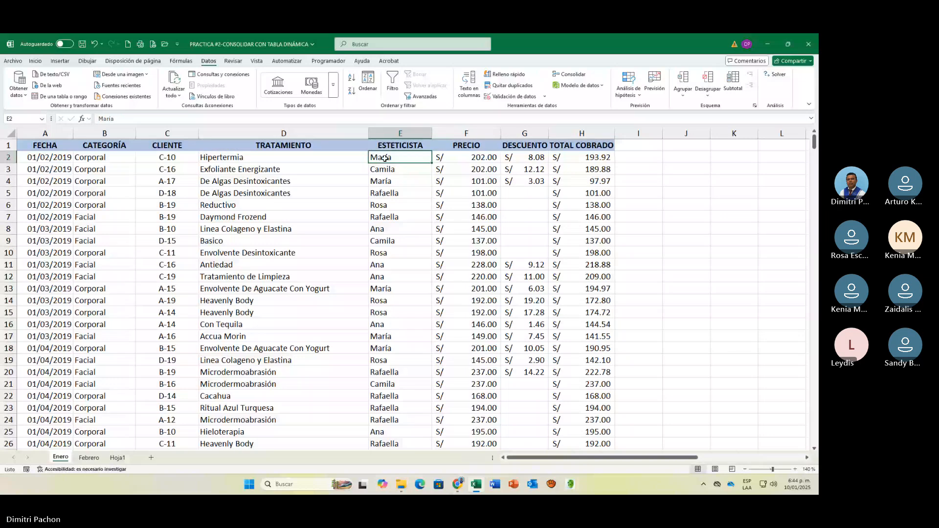
left_click(117, 458)
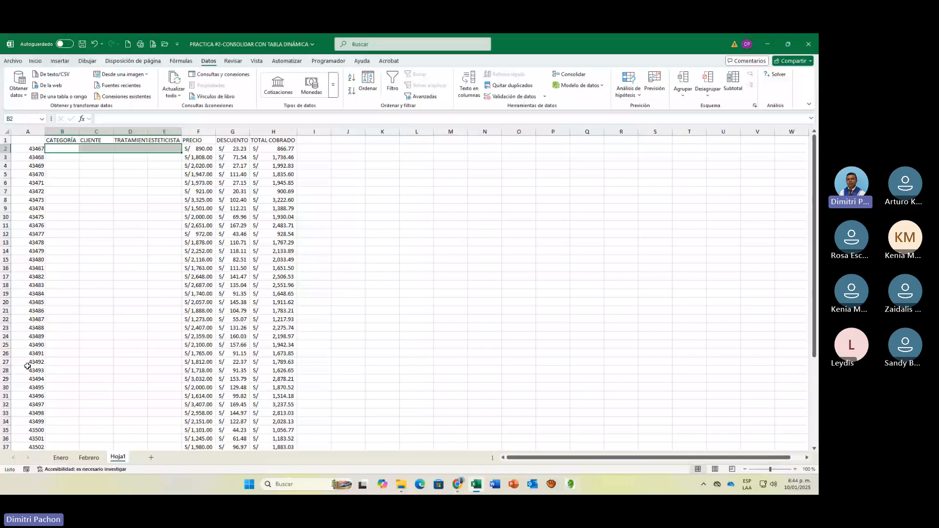
Delete the Hoja1 sheet that holds the consolidated table.
right_click(122, 460)
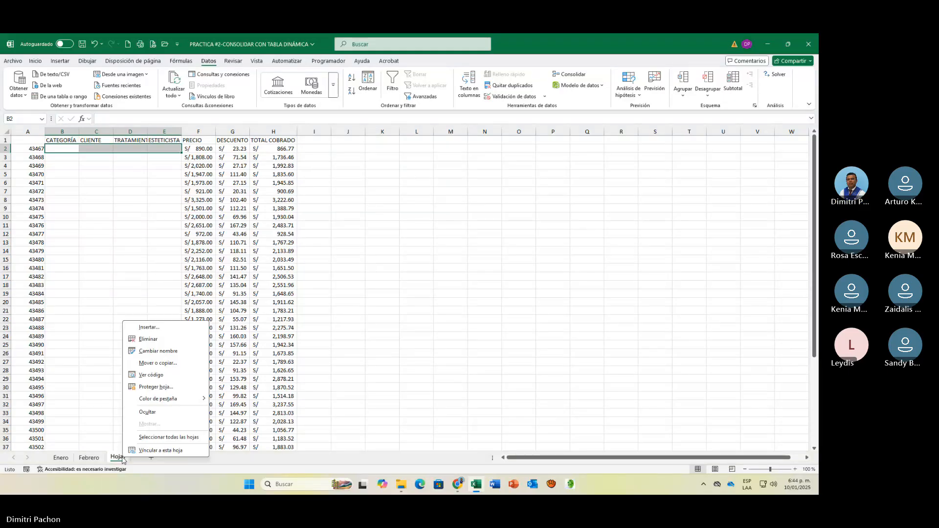
left_click(148, 340)
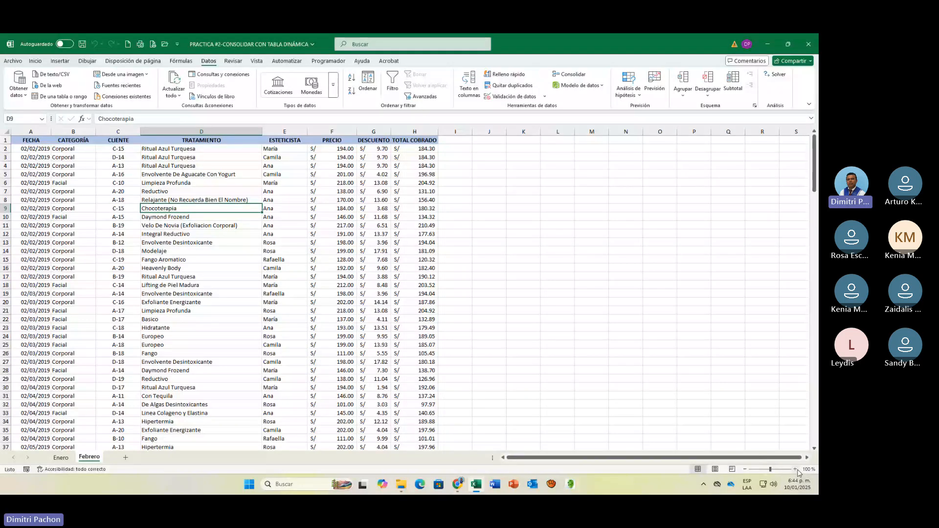
Examine the treatment records on the Febrero sheet from the first rows down to row 167.
left_click(797, 470)
left_click(796, 470)
left_click(797, 470)
left_click(796, 470)
left_click(796, 470)
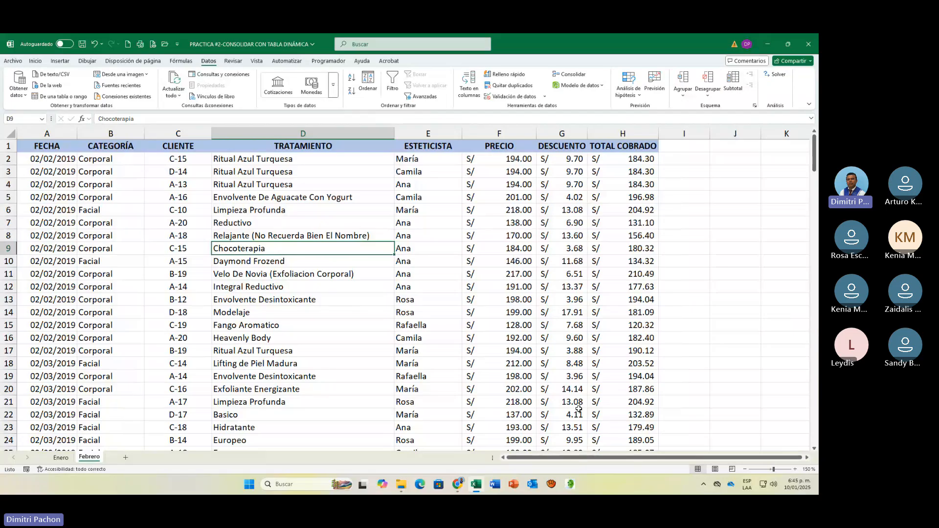
scroll(327, 328, "down", 8)
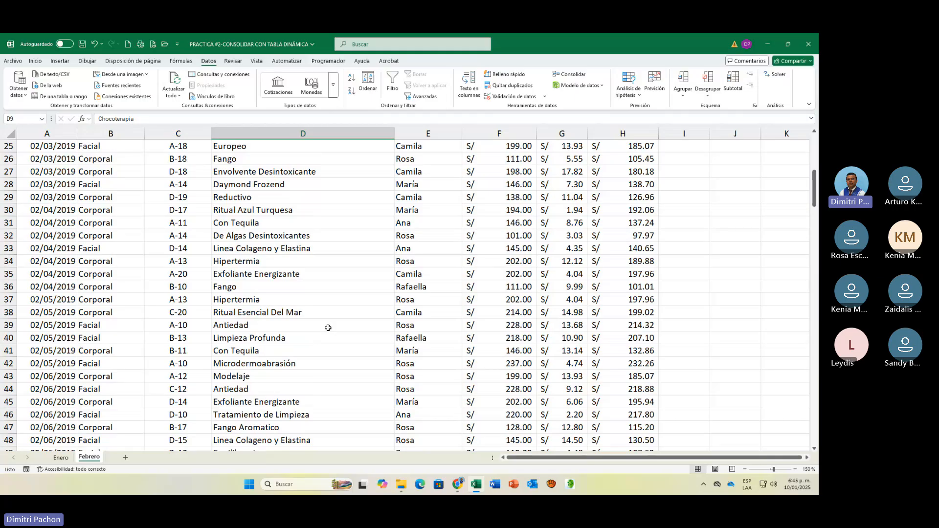
scroll(327, 327, "down", 19)
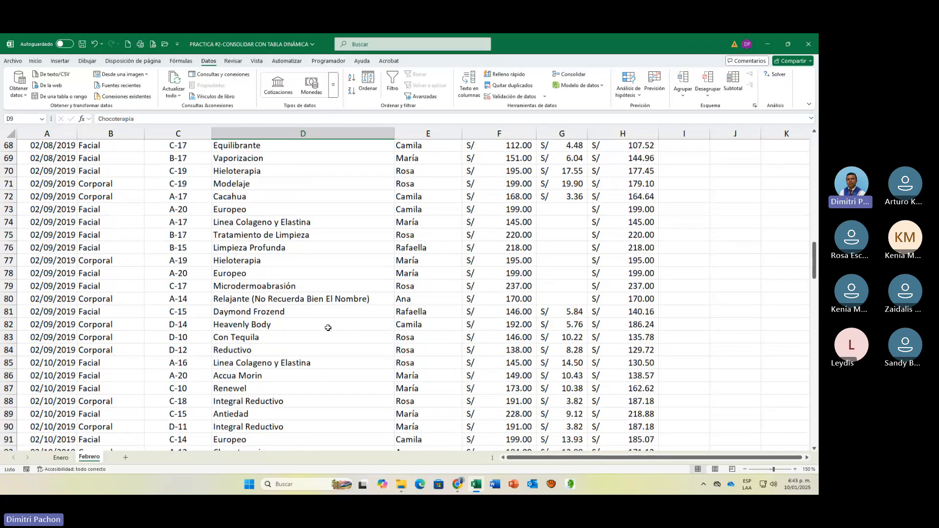
scroll(328, 328, "down", 20)
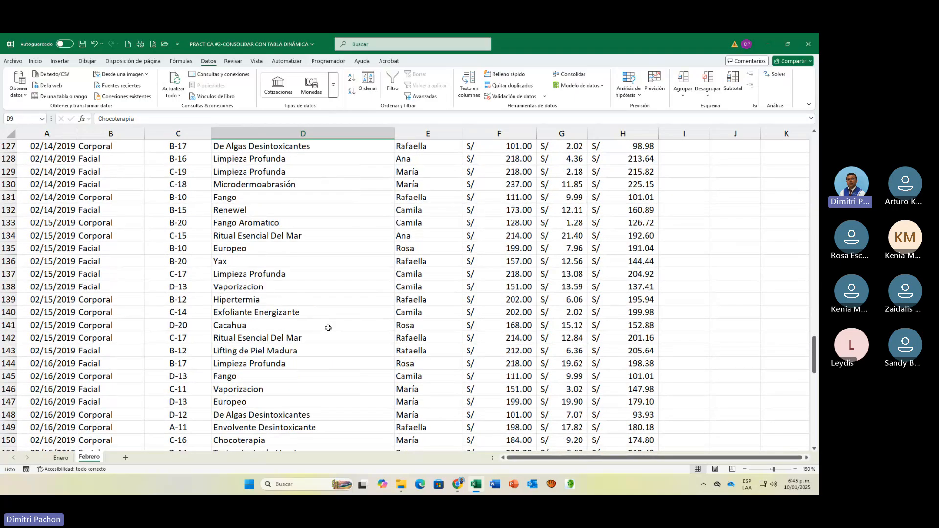
scroll(328, 328, "down", 3)
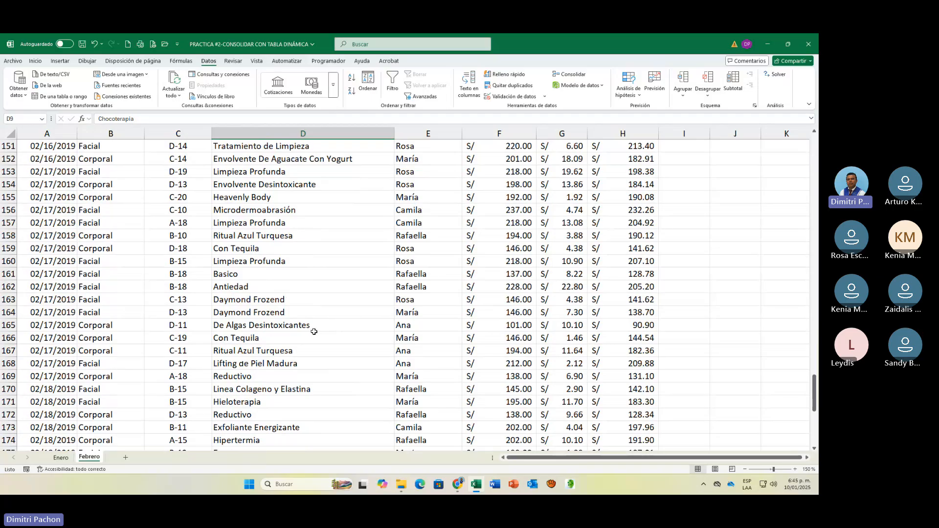
left_click(279, 349)
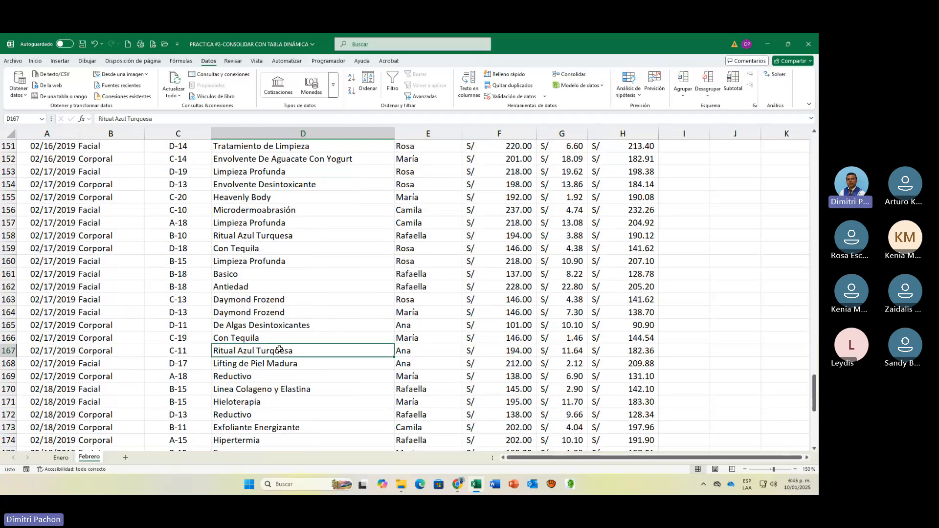
Insert a PivotTable on the existing Enero sheet at cell J1, using the treatment records in A1:H345 as its source.
scroll(278, 349, "up", 20)
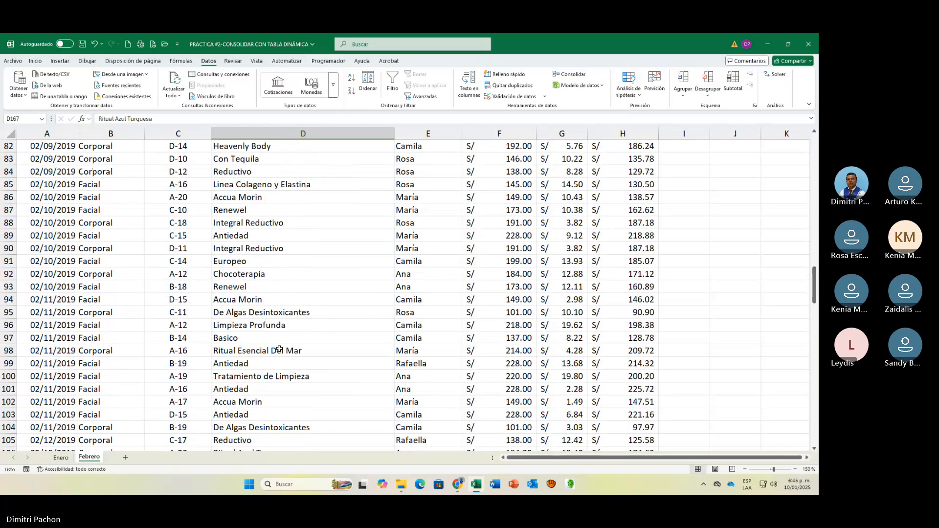
scroll(278, 349, "up", 5)
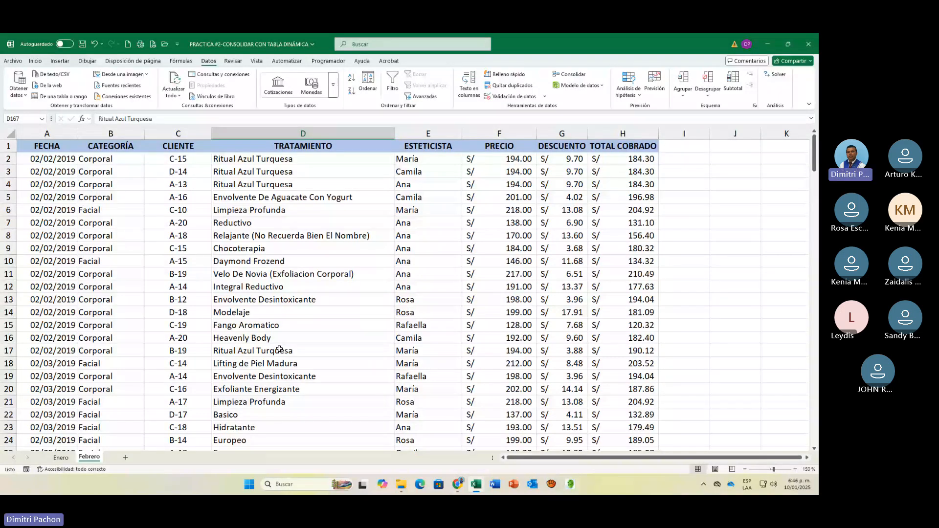
left_click(61, 457)
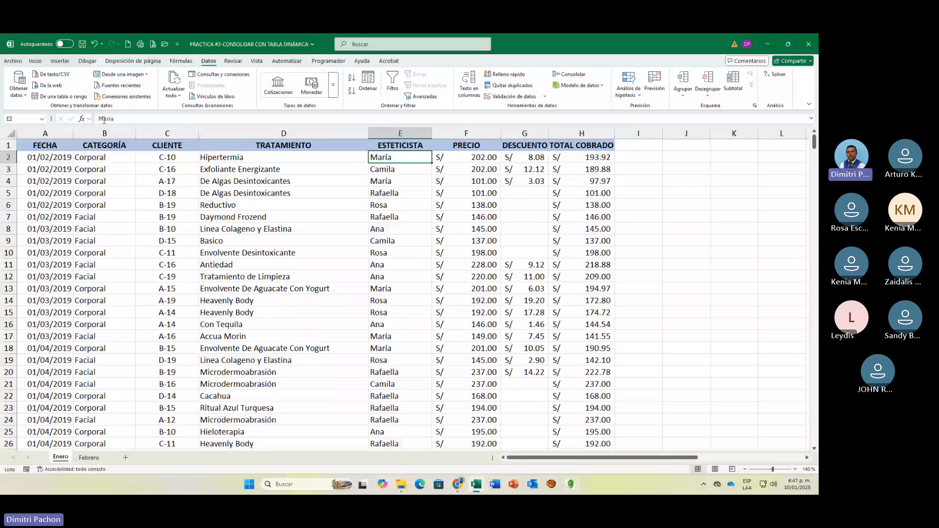
left_click(60, 61)
left_click(22, 80)
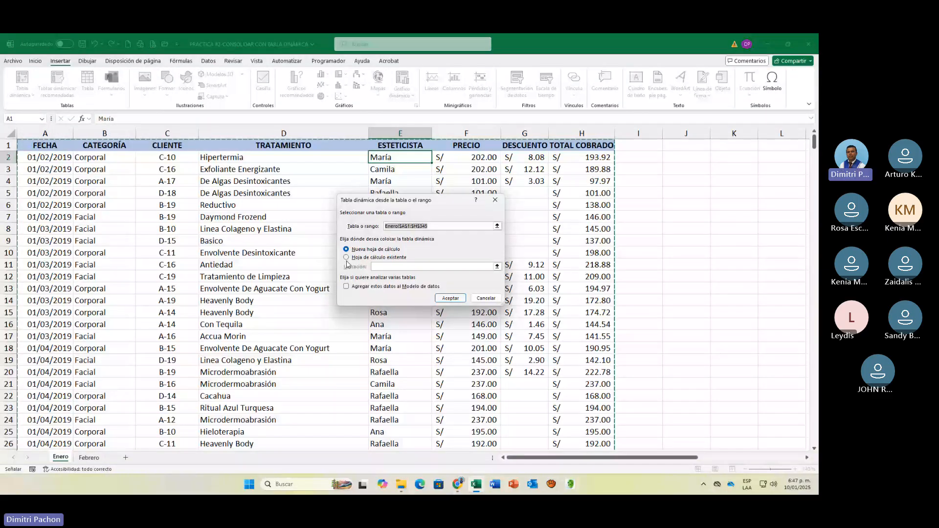
left_click(346, 258)
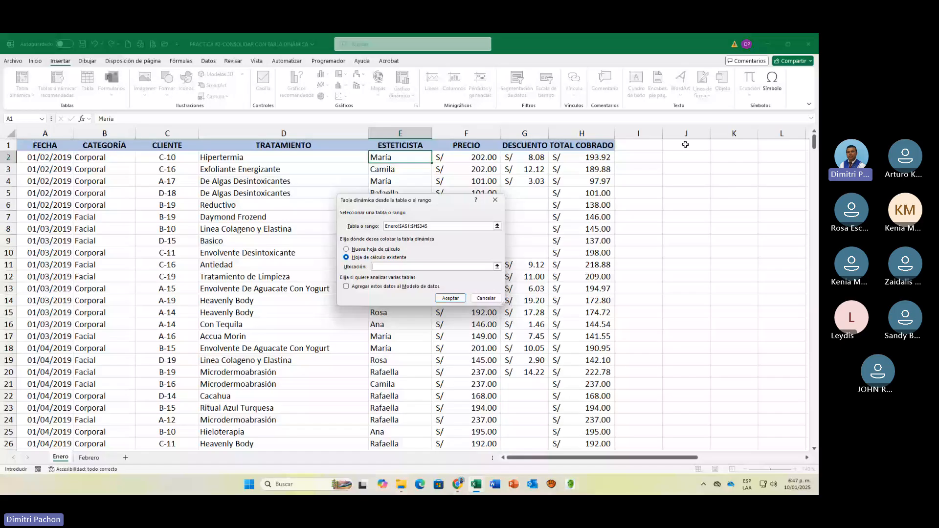
left_click(685, 145)
left_click(451, 298)
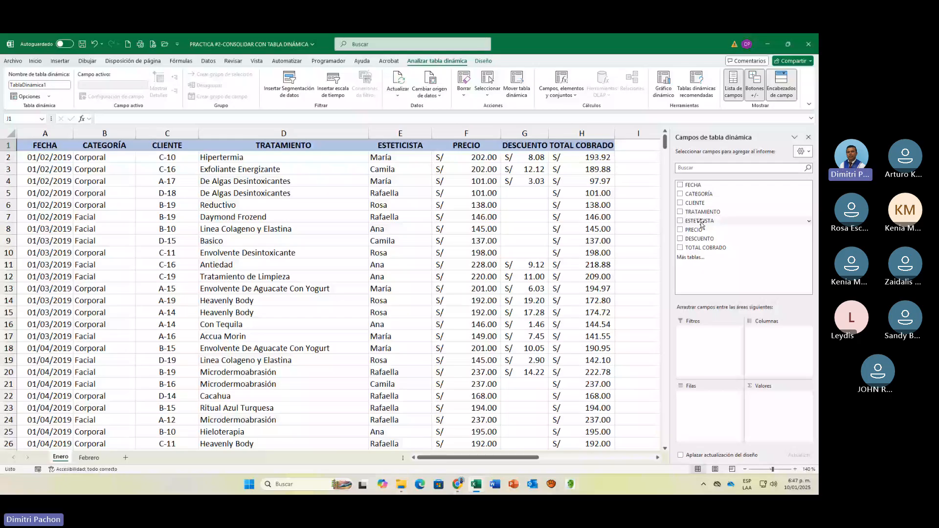
Lay out the Enero PivotTable with ESTETICISTA and TRATAMIENTO as rows and the sum of TOTAL COBRADO as values, and hide the field list.
left_click(699, 221)
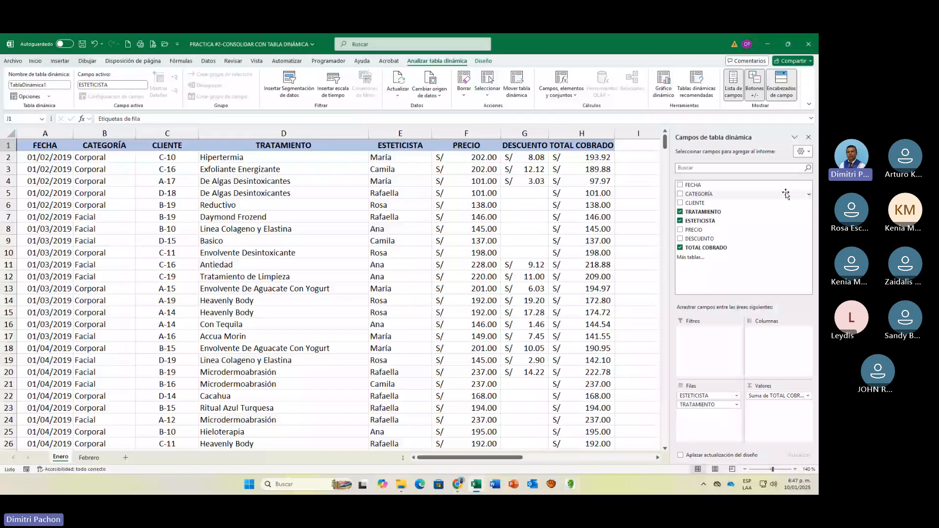
left_click(809, 138)
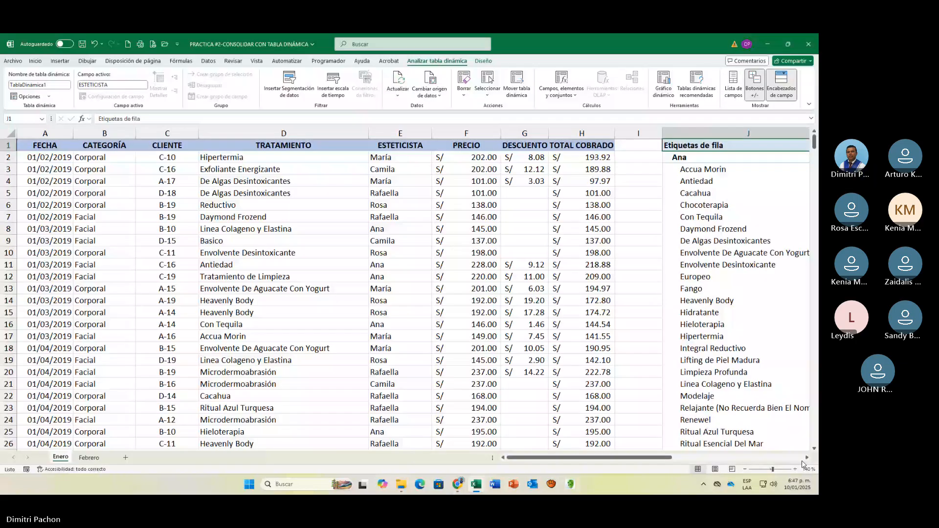
scroll(494, 410, "right", 6)
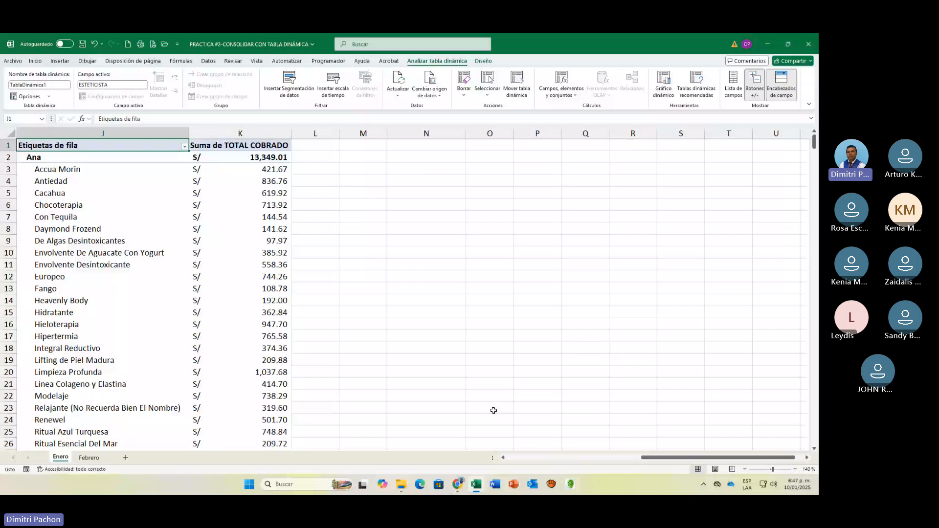
Show all subtotals of the Enero PivotTable at the bottom of each beautician group.
left_click(92, 173)
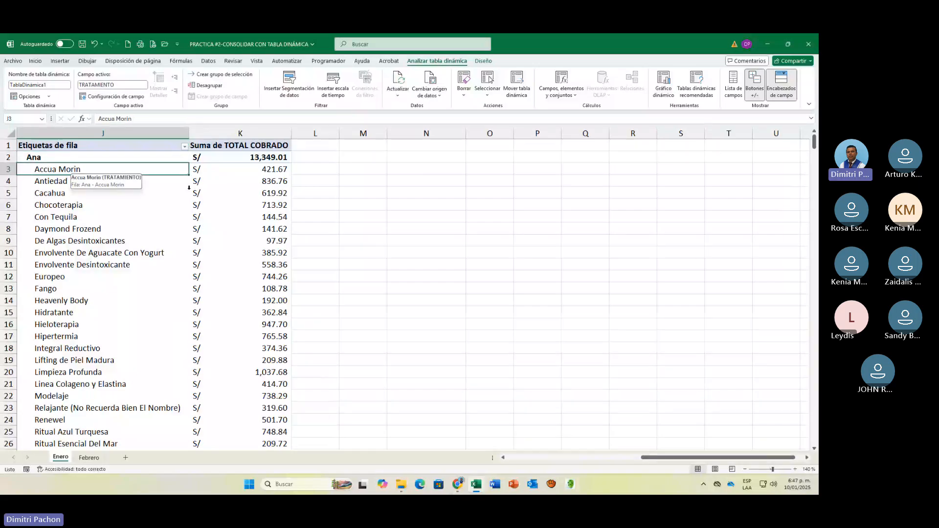
scroll(247, 228, "down", 4)
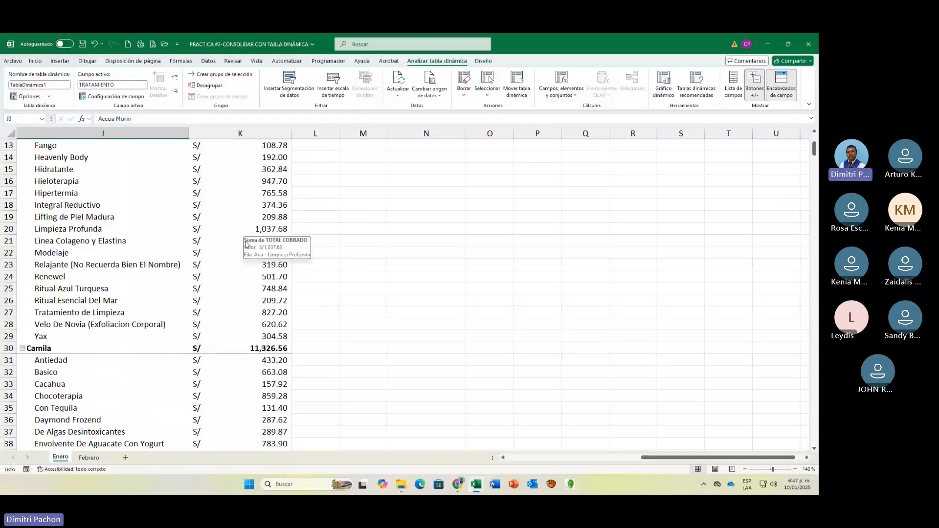
scroll(244, 292, "up", 4)
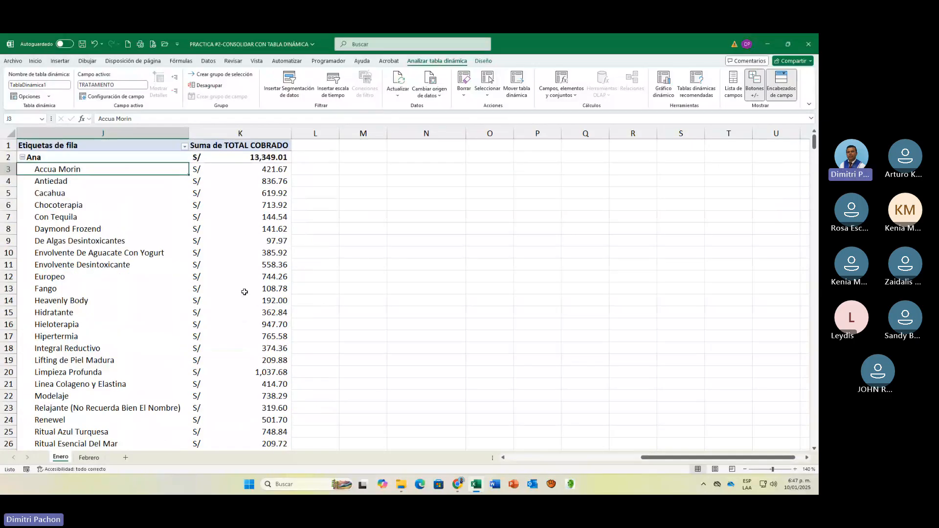
mouse_move(245, 292)
left_click(484, 61)
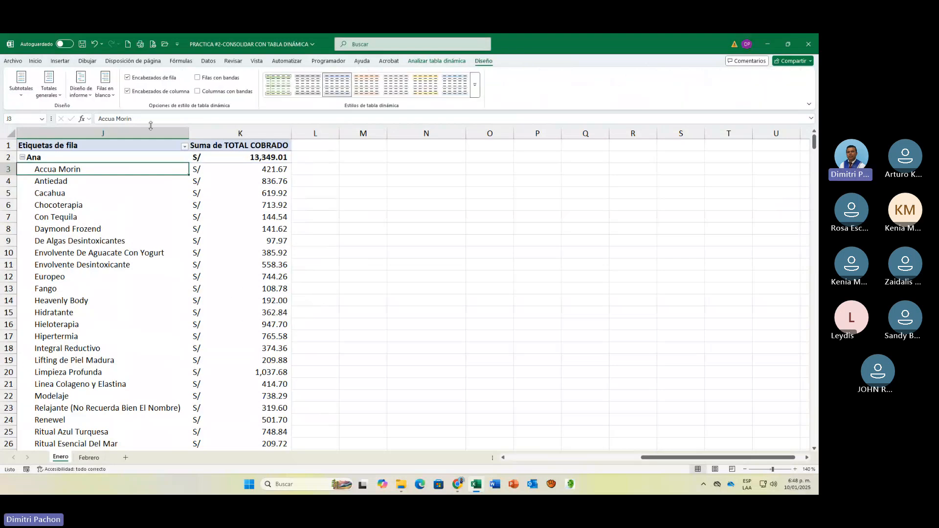
left_click(81, 90)
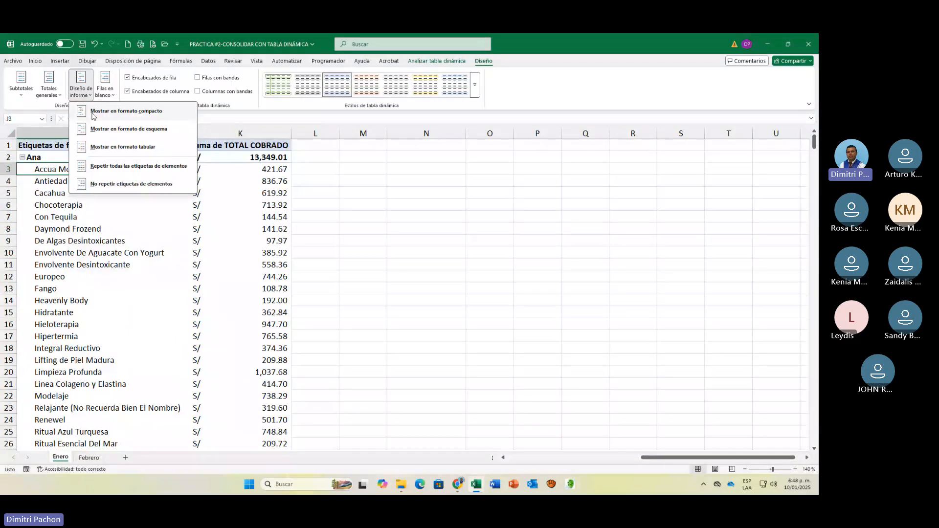
left_click(21, 91)
left_click(66, 129)
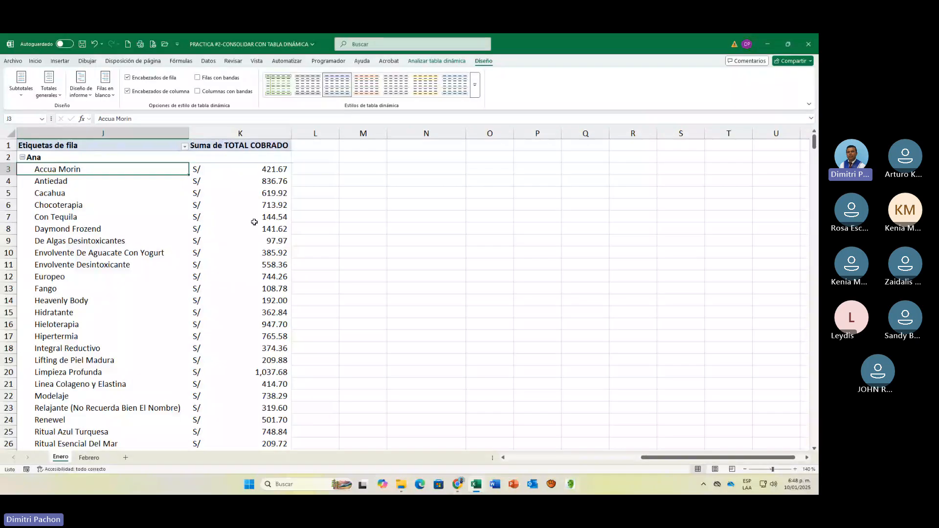
Rename the Enero PivotTable's row label heading in J1 as ESTETICISTA.
left_click(109, 149)
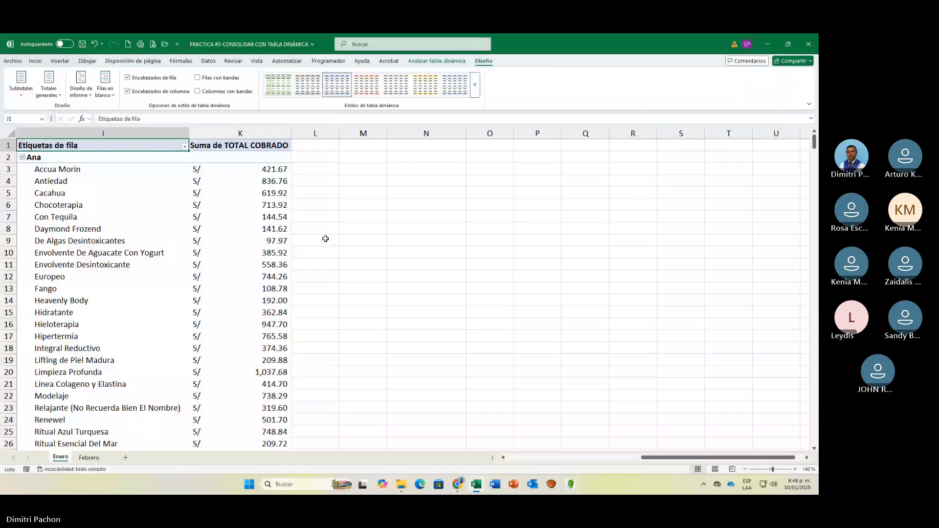
type("ESTET")
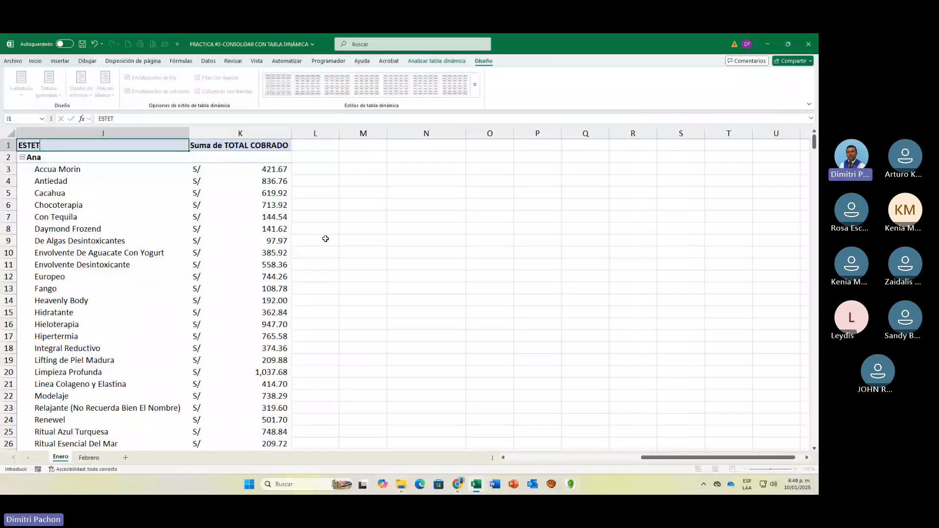
type("ICISTA")
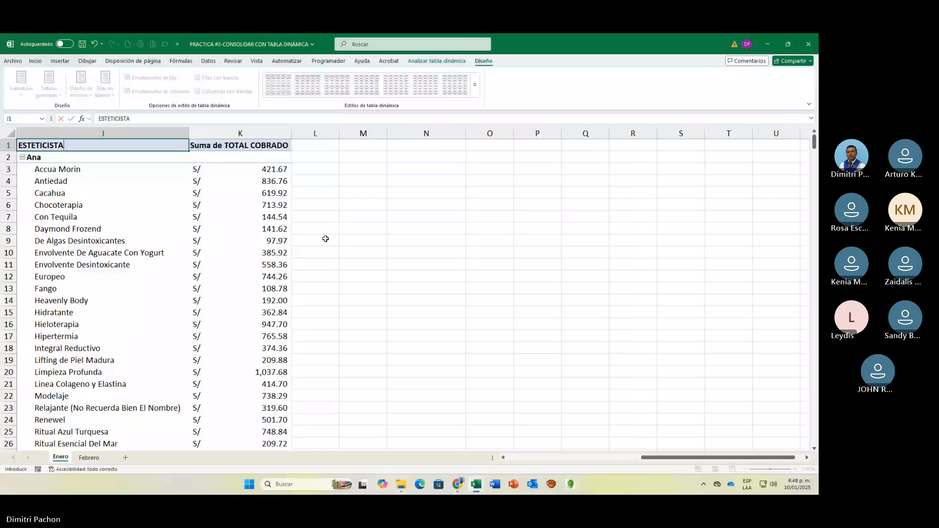
key("Return")
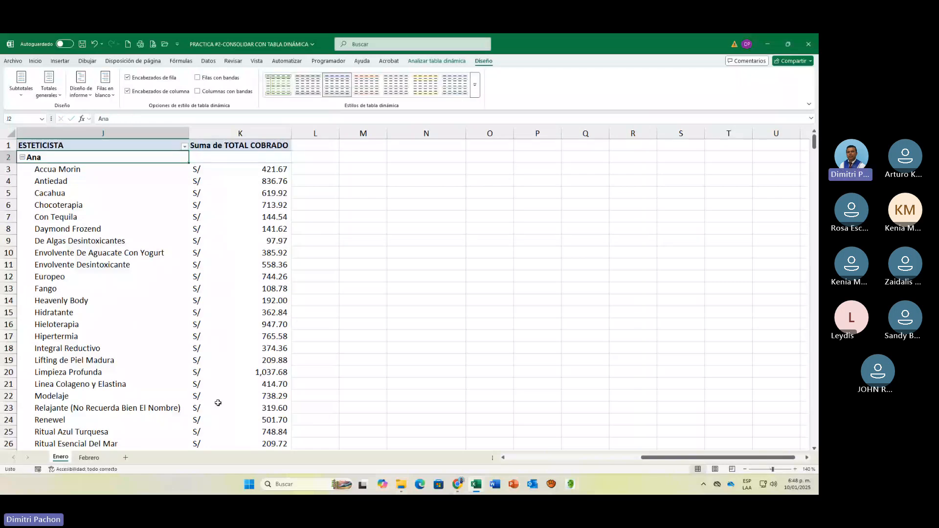
Insert a PivotTable from the treatment records on the Febrero sheet, placing it on that same sheet at cell J1.
left_click_drag(647, 463, 555, 462)
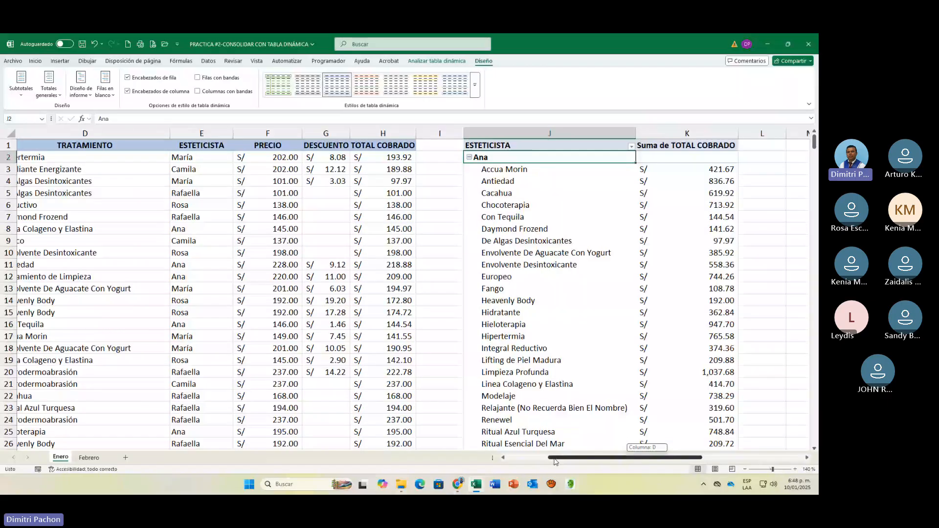
left_click(95, 459)
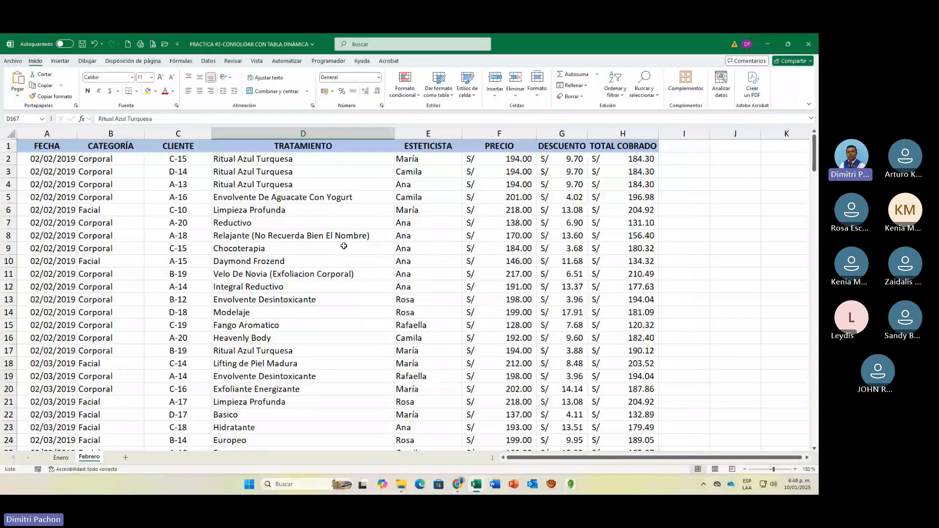
left_click(186, 262)
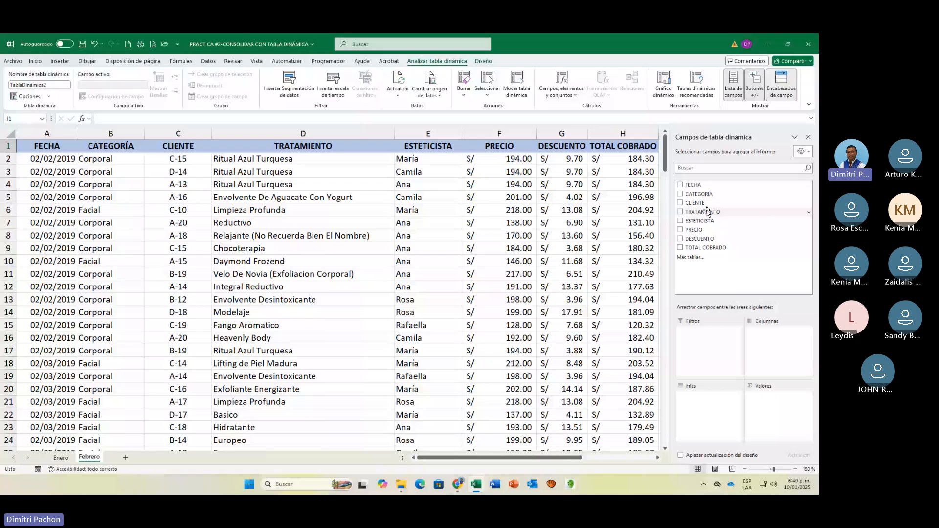
Lay out the Febrero PivotTable with ESTETICISTA and TRATAMIENTO as rows and the sum of TOTAL COBRADO as values, and hide the field list.
left_click_drag(704, 221, 717, 399)
left_click_drag(703, 211, 709, 405)
left_click_drag(706, 247, 789, 400)
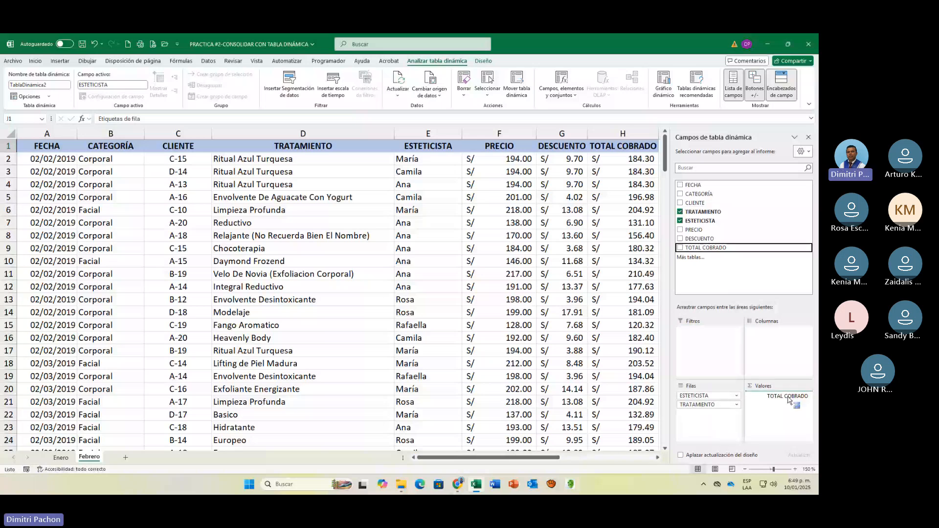
left_click_drag(789, 400, 788, 400)
left_click(808, 138)
left_click_drag(712, 458, 807, 458)
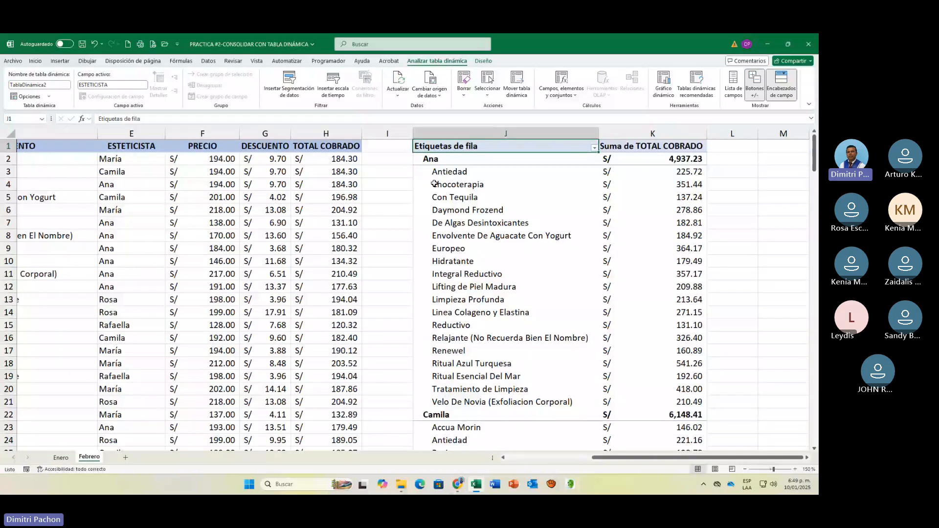
Rename the Febrero PivotTable's row label heading as ESTETICISTA and show the subtotals at the bottom of each group.
type("ES")
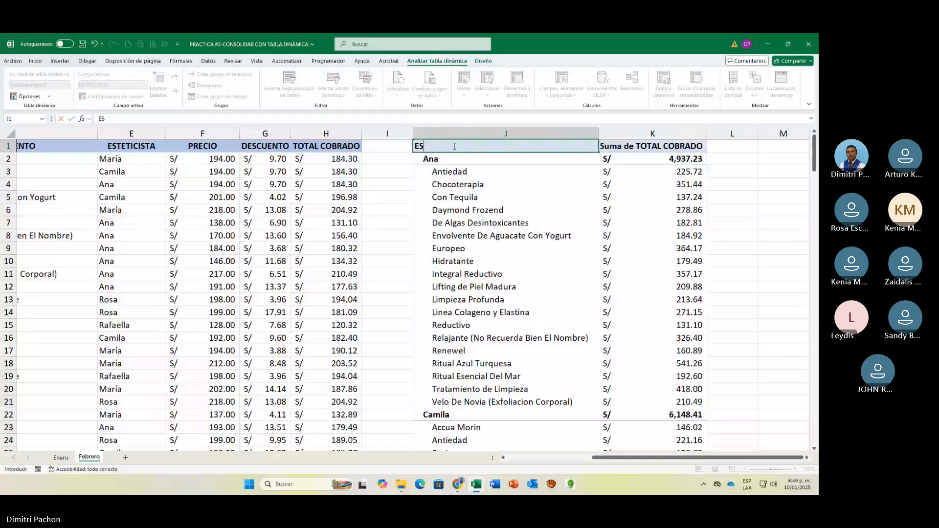
type("TE")
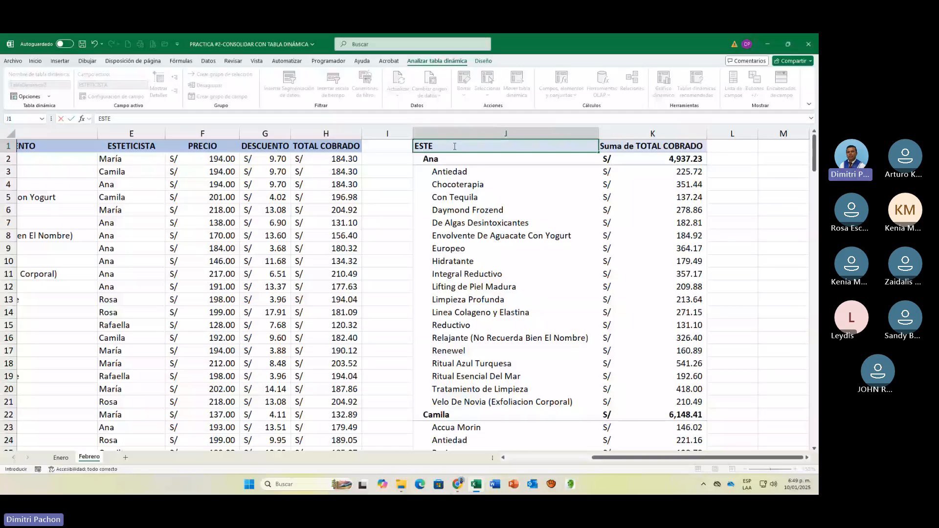
type("TICISTA")
key("Return")
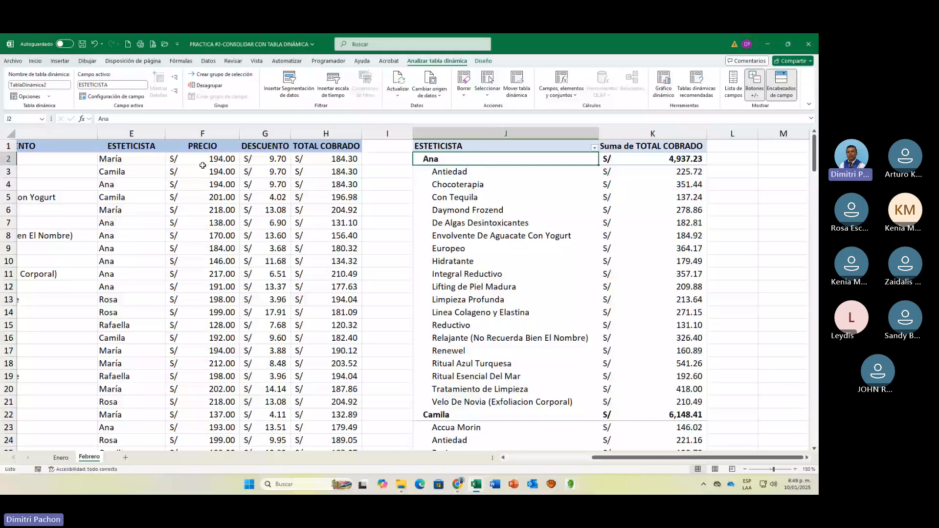
left_click(483, 61)
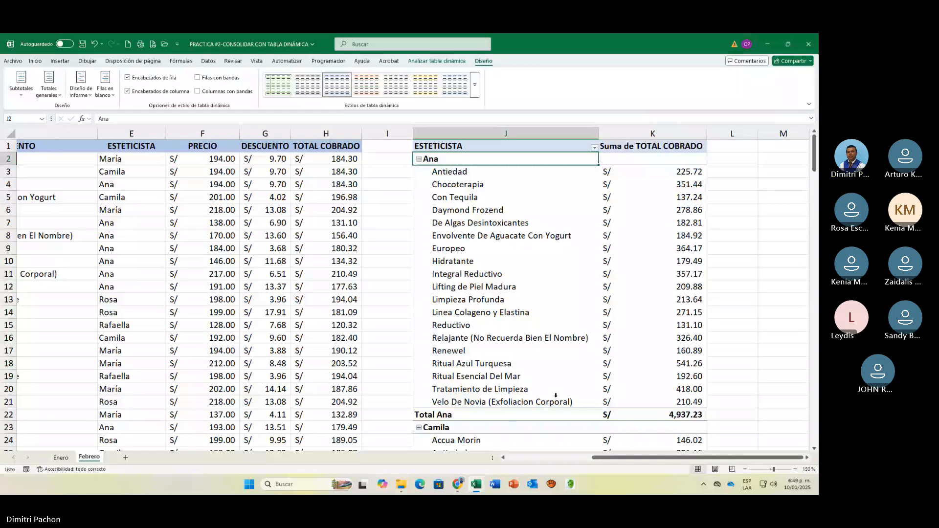
Review the Febrero PivotTable's groups and compare the sum of the first beautician's amounts in K3:K21 with the subtotal in K22.
scroll(690, 383, "down", 18)
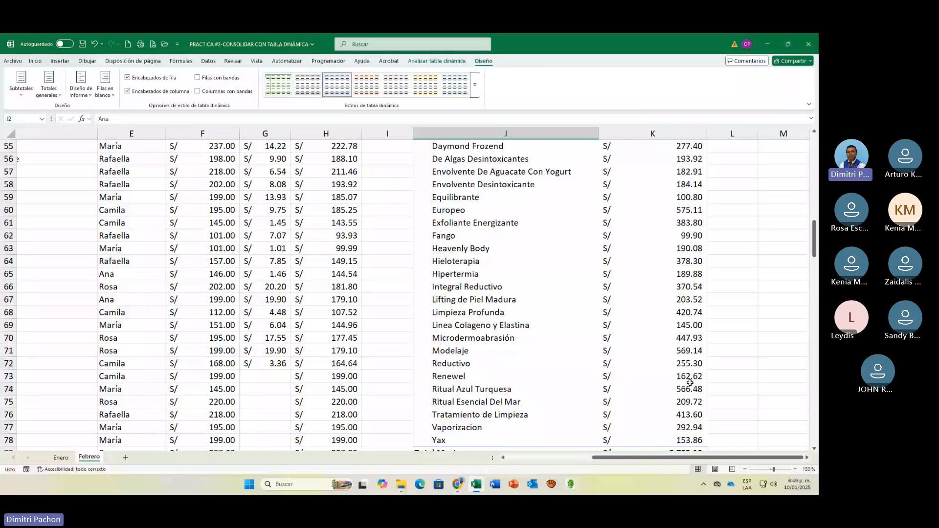
scroll(690, 382, "down", 10)
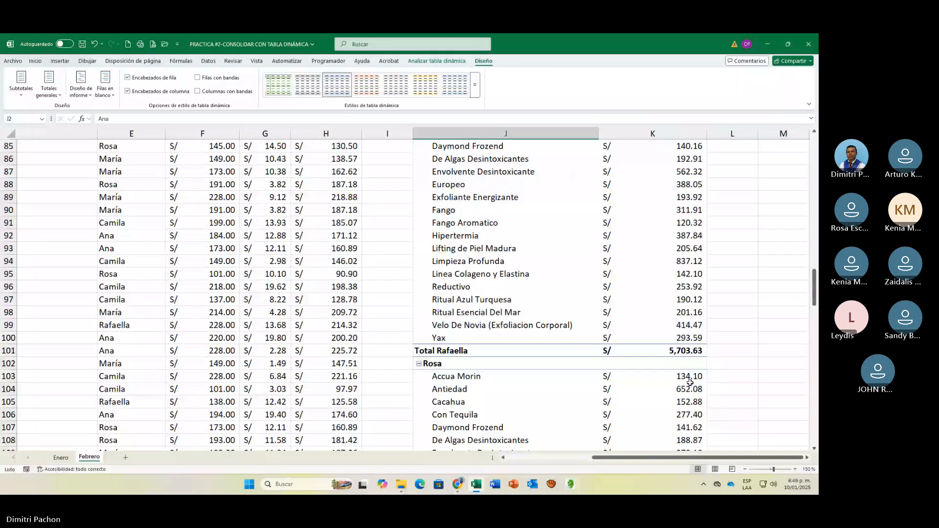
scroll(689, 382, "up", 20)
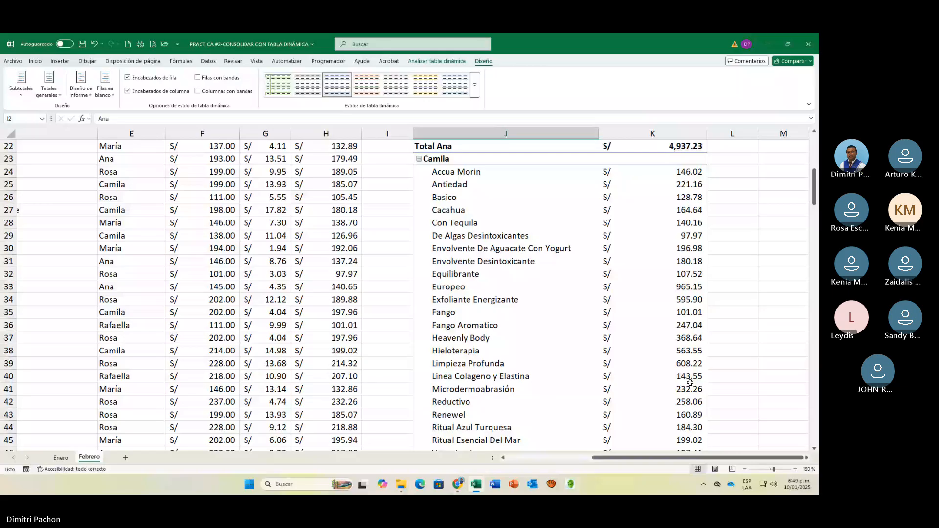
scroll(689, 383, "up", 4)
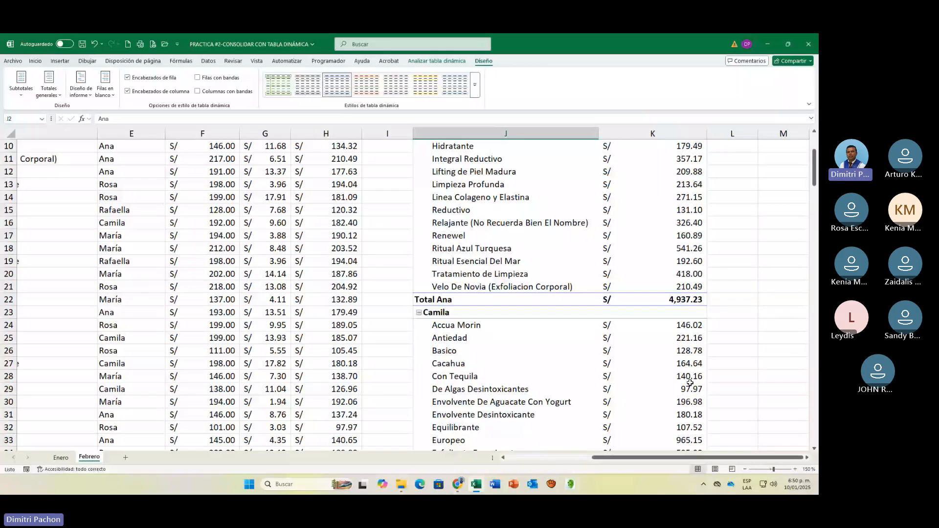
scroll(690, 383, "up", 3)
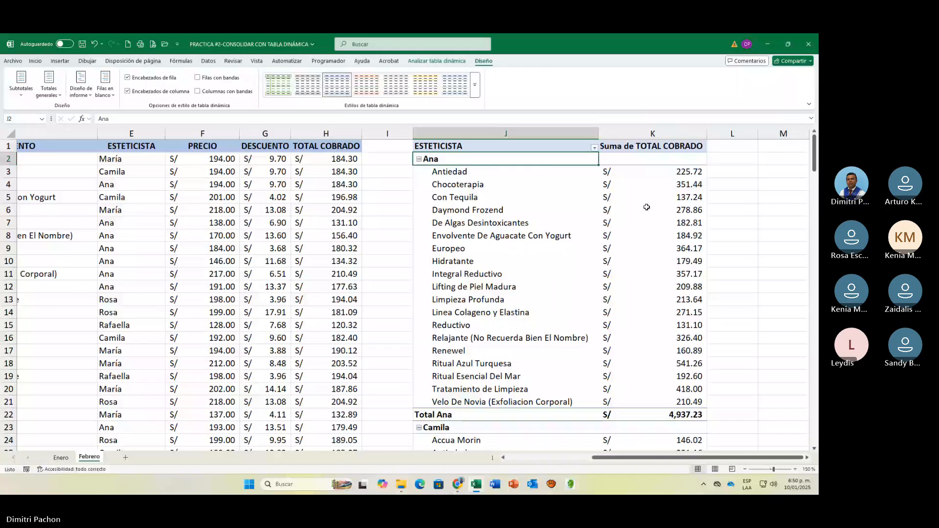
left_click_drag(651, 171, 699, 398)
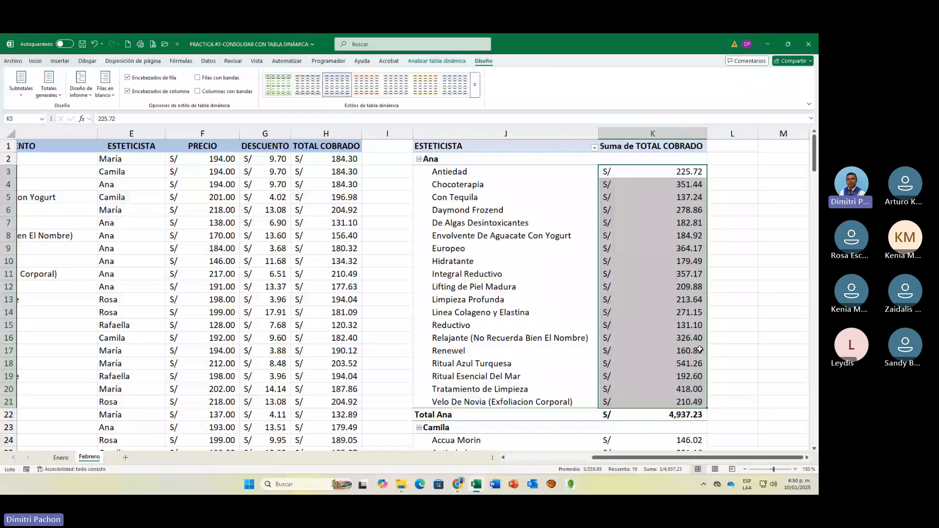
left_click(687, 419)
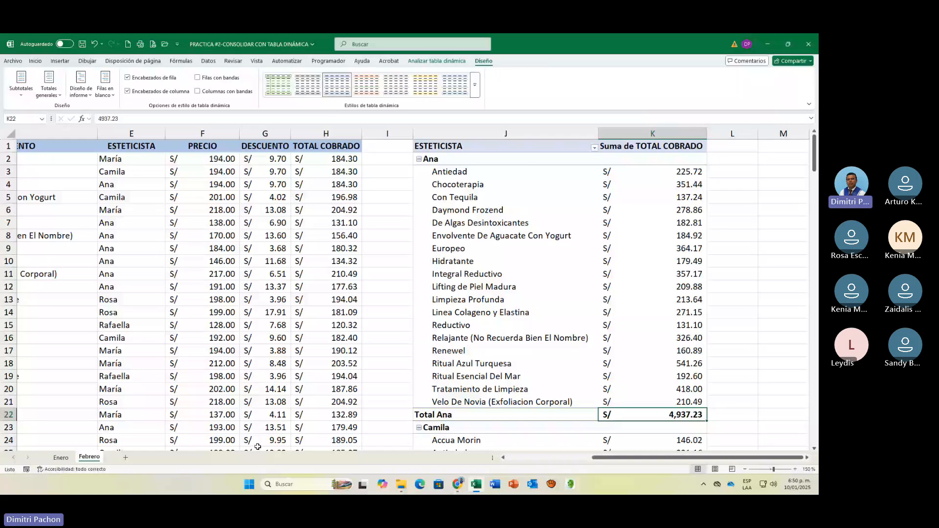
Add a new worksheet after Febrero and open the Consolidate command on it.
left_click(125, 458)
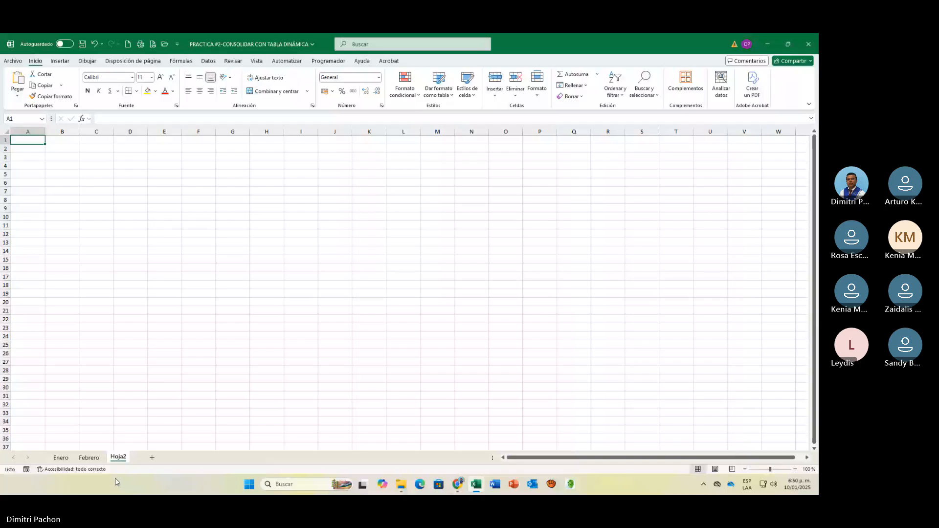
left_click(215, 61)
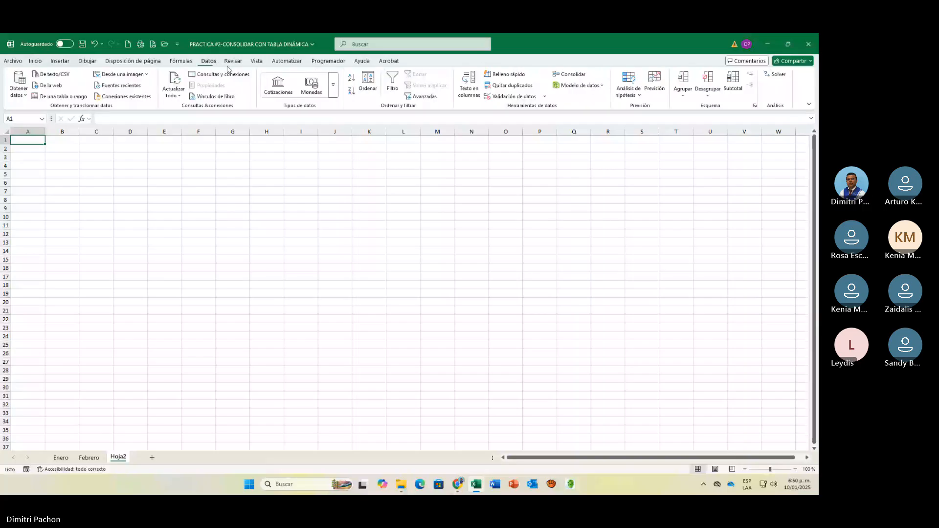
left_click(568, 74)
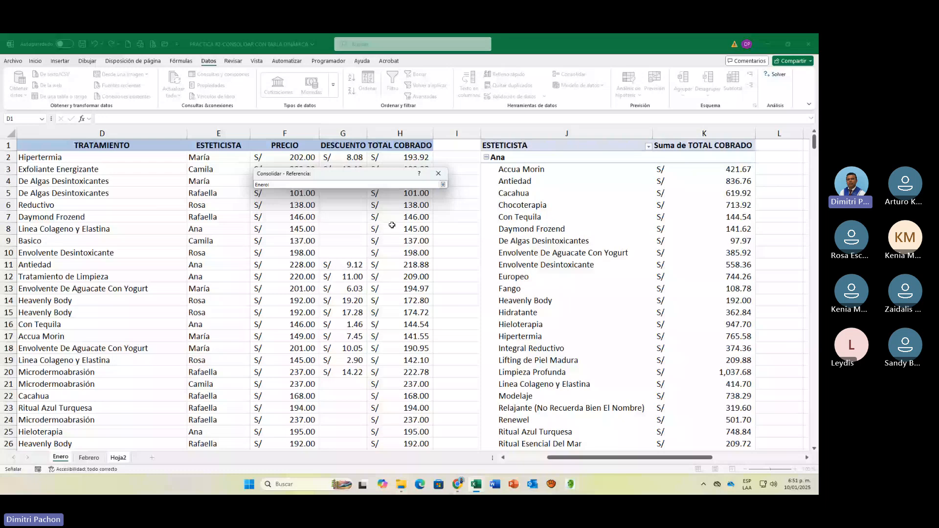
Add the Enero PivotTable range J2:K163, including its grand total, as a reference of the Sum consolidation.
left_click_drag(567, 157, 693, 479)
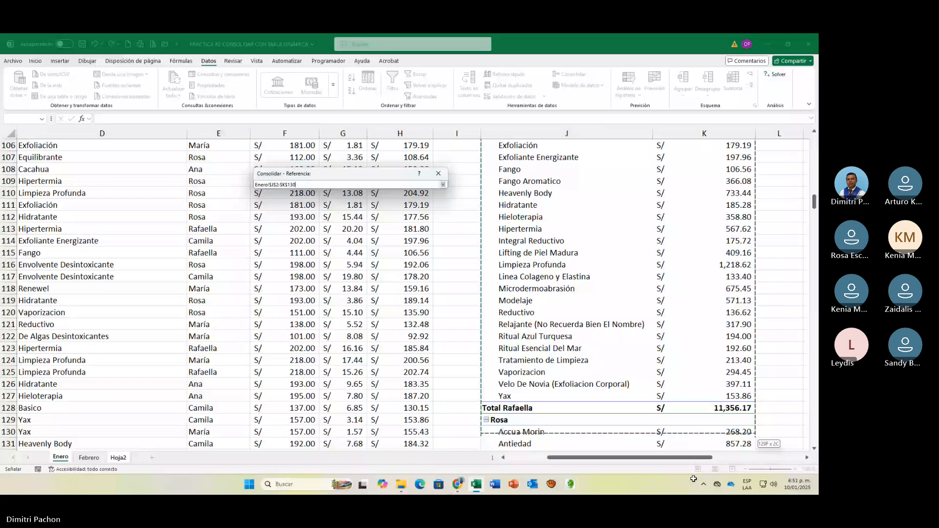
left_click_drag(694, 479, 699, 425)
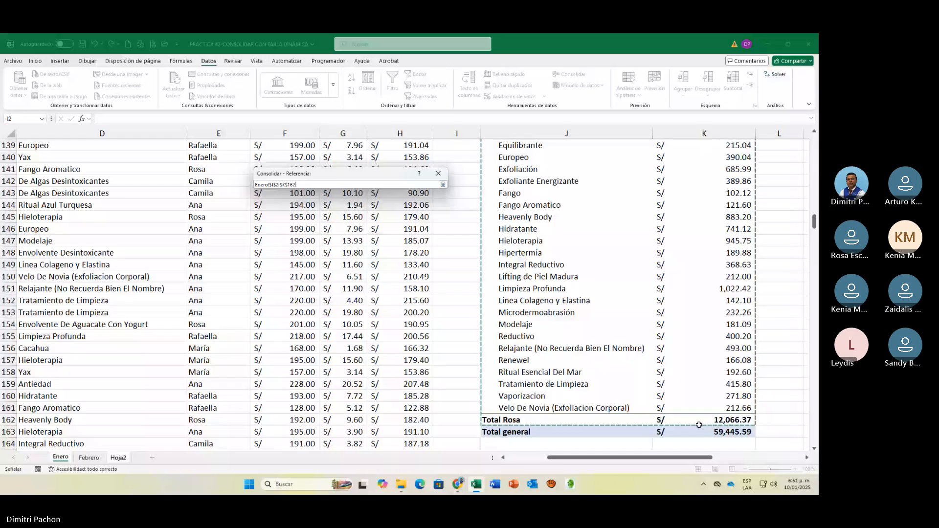
left_click_drag(699, 425, 699, 433)
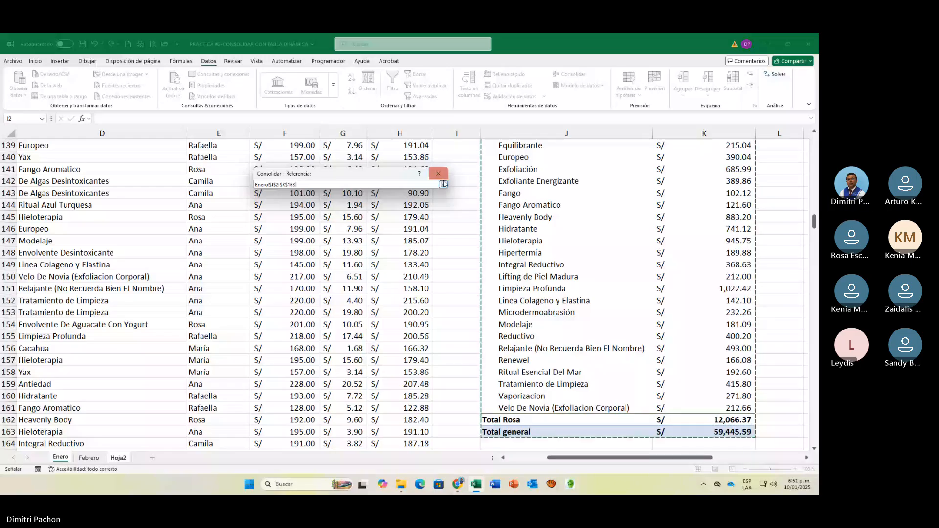
left_click(443, 184)
left_click(429, 230)
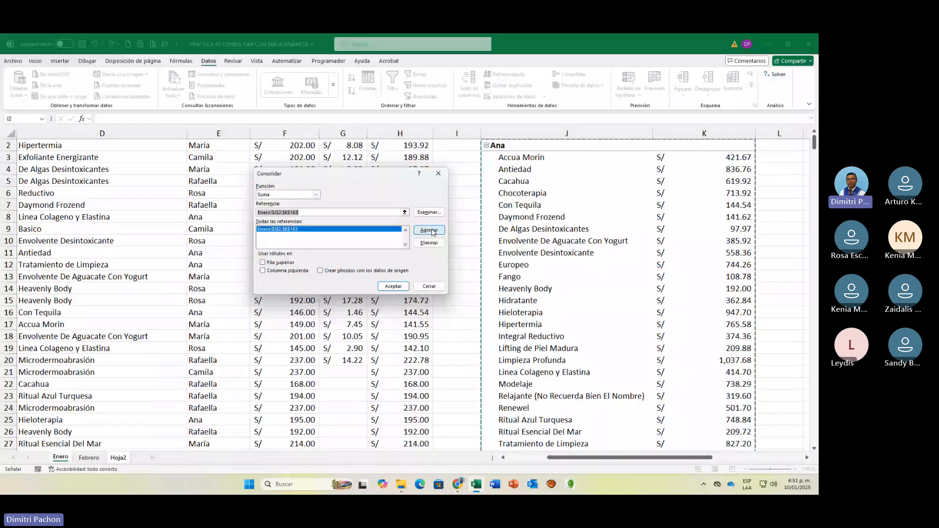
key("Delete")
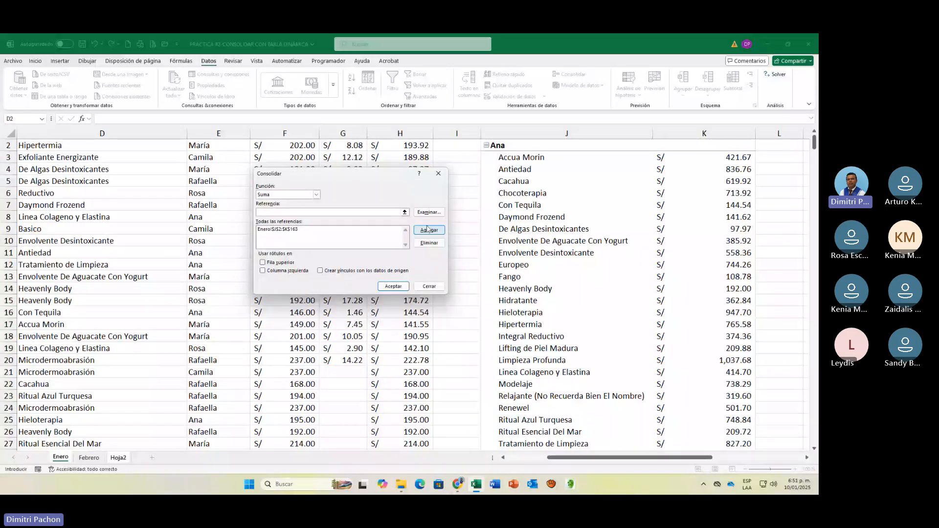
Add the Febrero PivotTable range J2:K129 as the second consolidation reference.
left_click(405, 212)
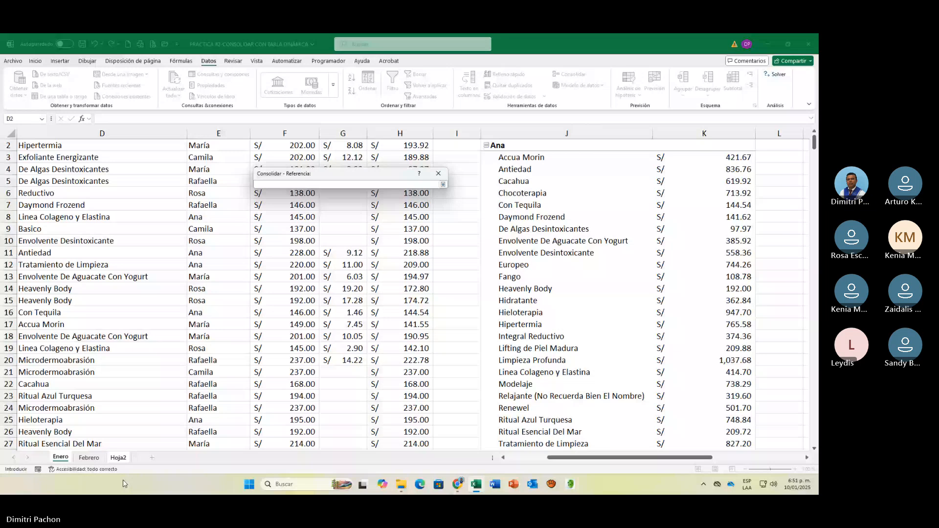
left_click(89, 458)
left_click_drag(577, 145, 745, 462)
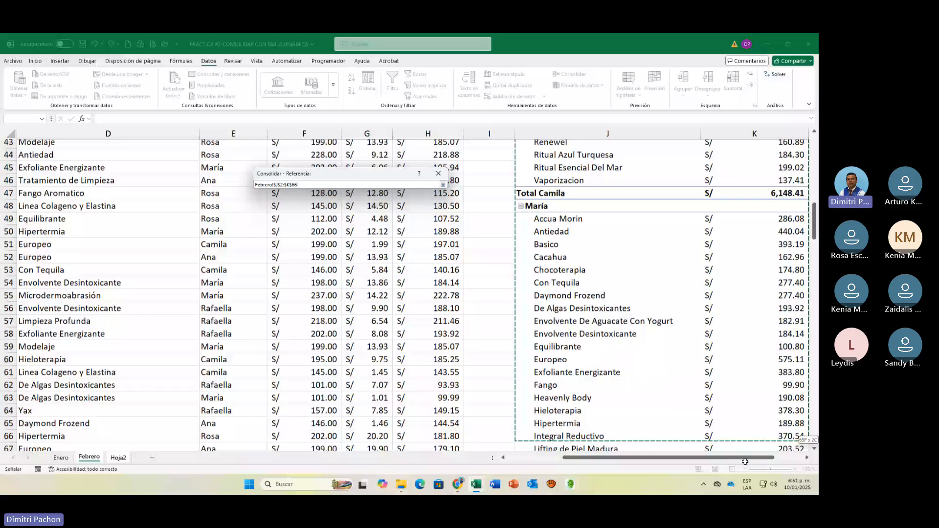
left_click_drag(745, 461, 748, 422)
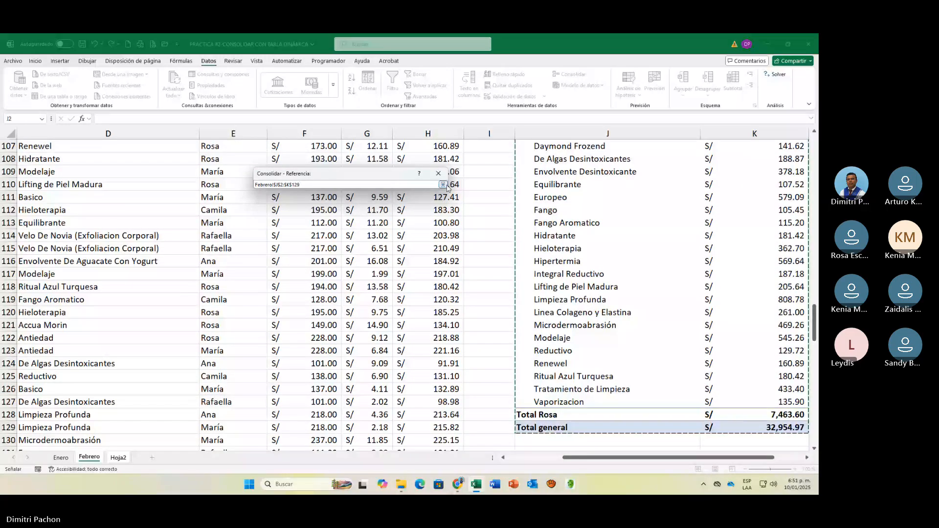
left_click(443, 185)
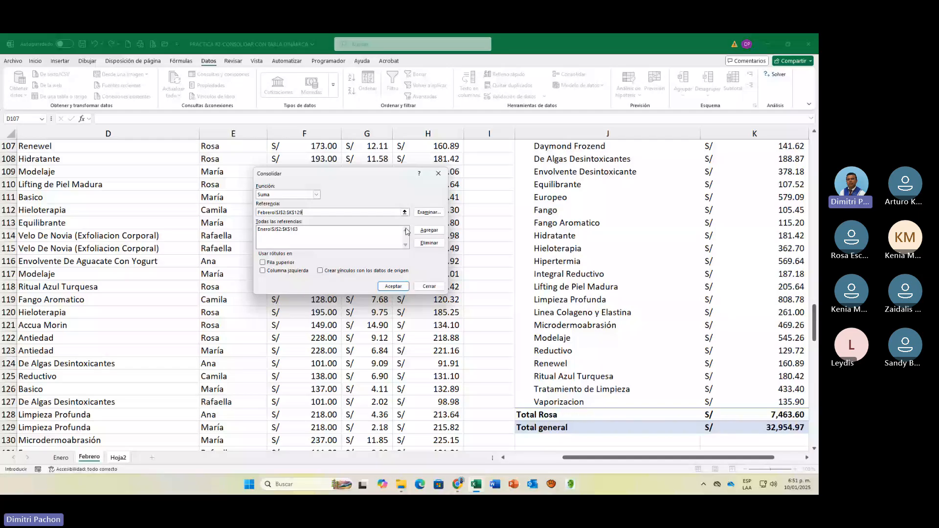
left_click(429, 230)
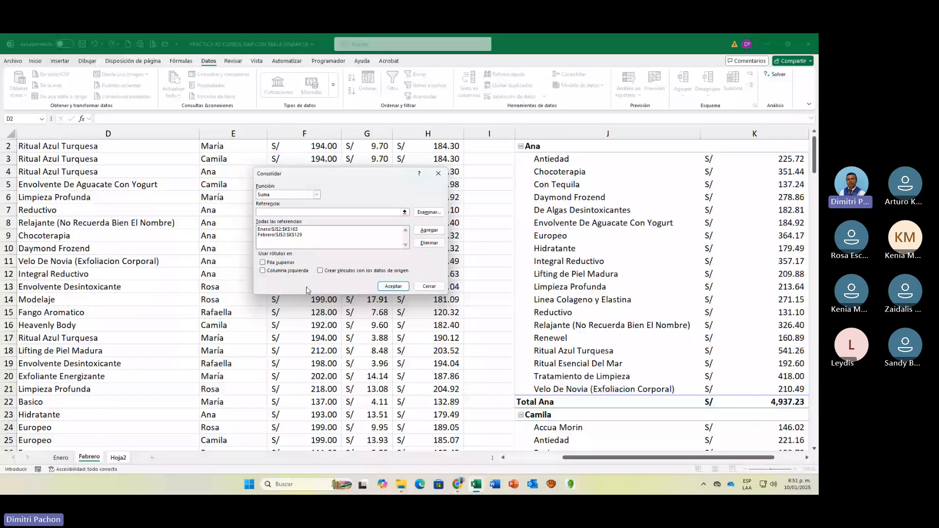
Enable top row and left column labels, try to run the consolidation, and check the Febrero PivotTable's layout.
left_click(263, 263)
left_click(264, 271)
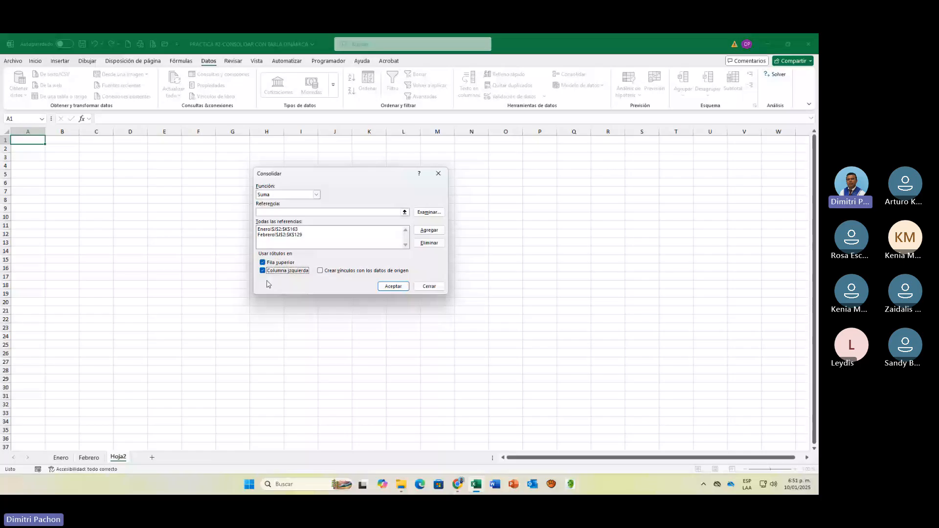
left_click(393, 287)
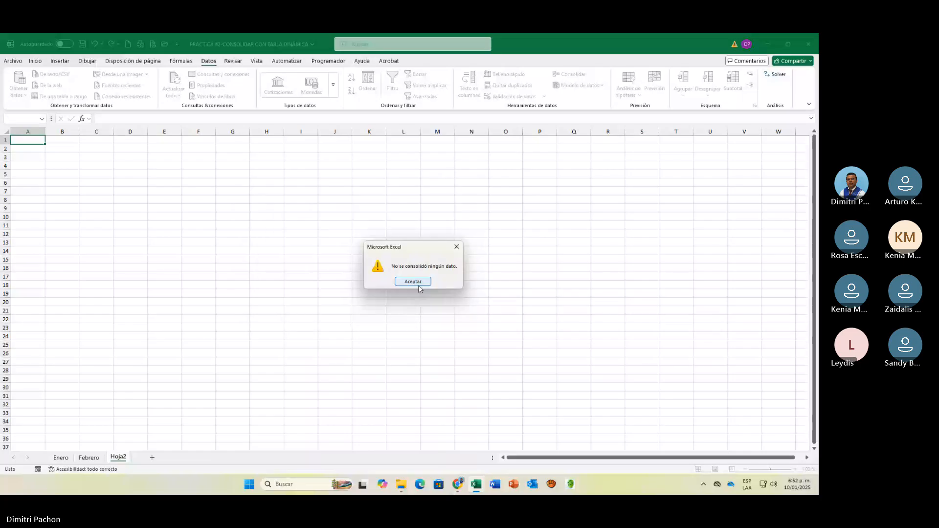
left_click(418, 282)
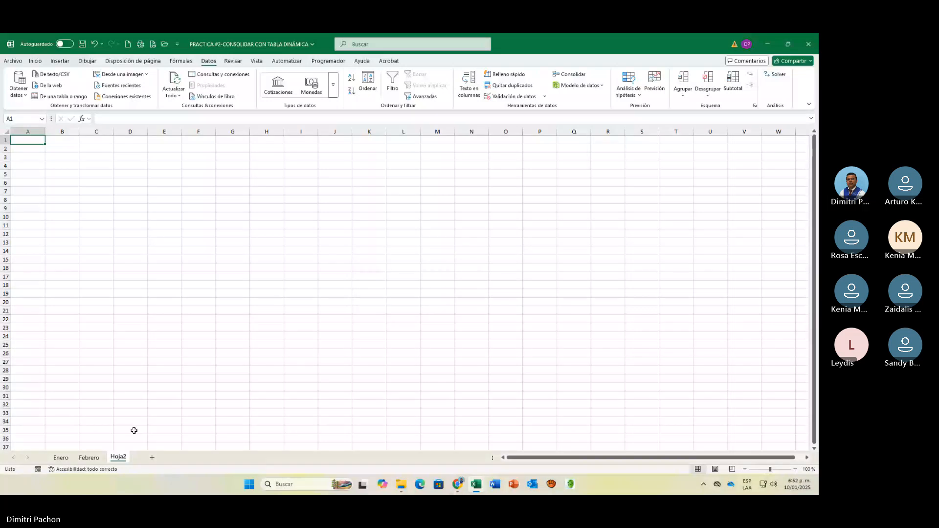
key("ctrl+Page_Up")
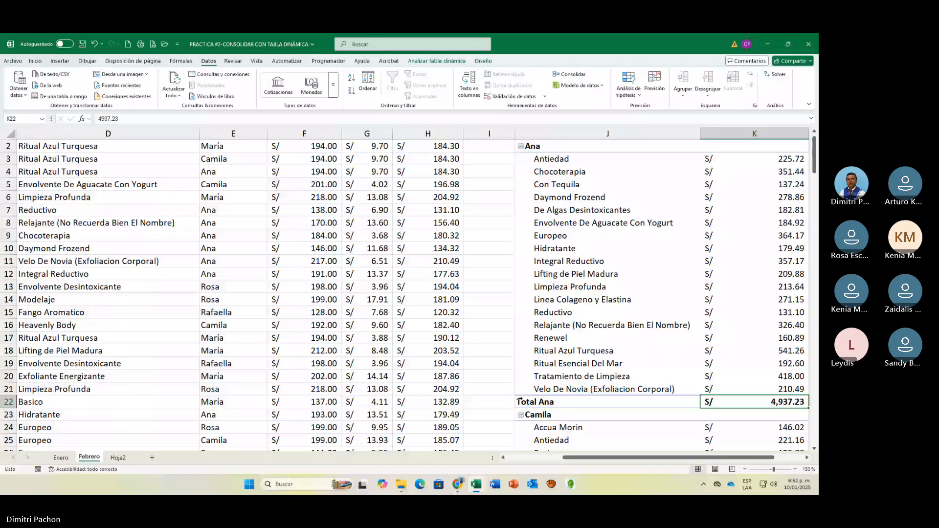
scroll(646, 389, "up", 1)
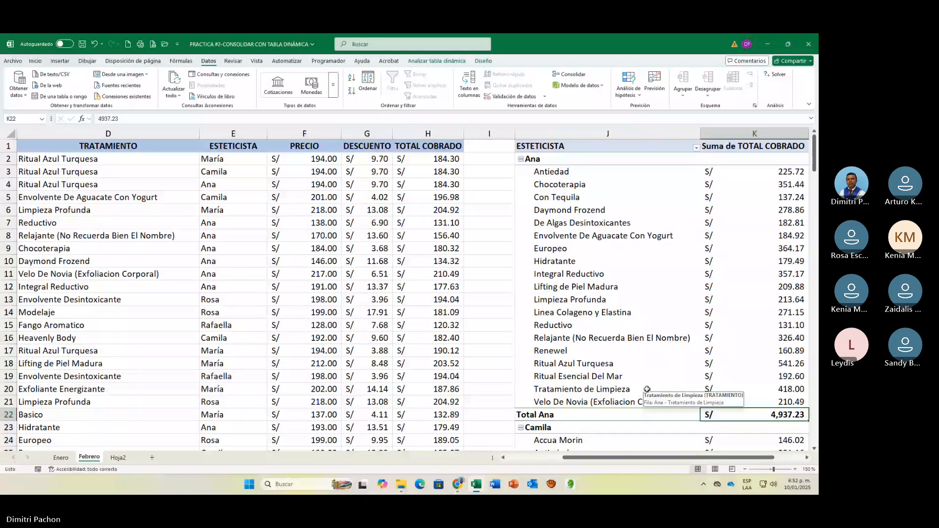
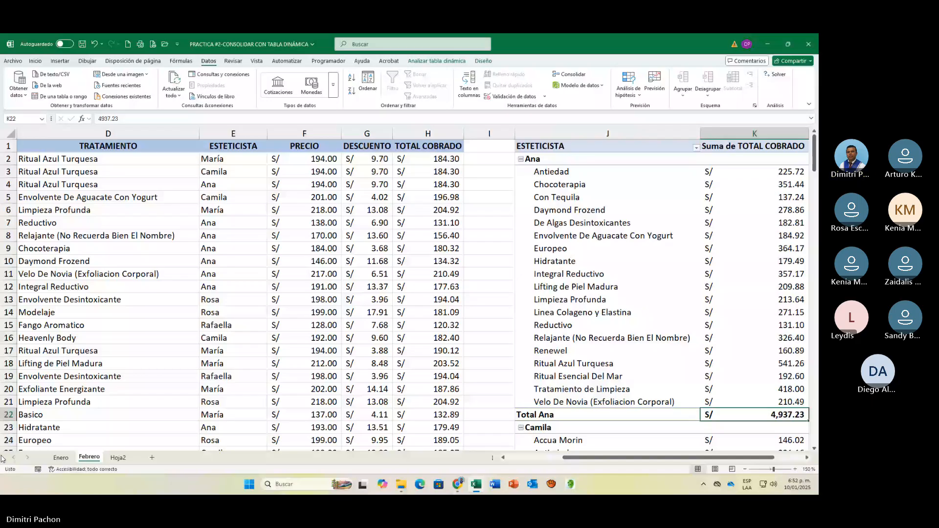
Reopen Consolidate on Hoja2 and replace the existing references with the first beautician's range J2:K29 from the Enero PivotTable.
left_click(118, 458)
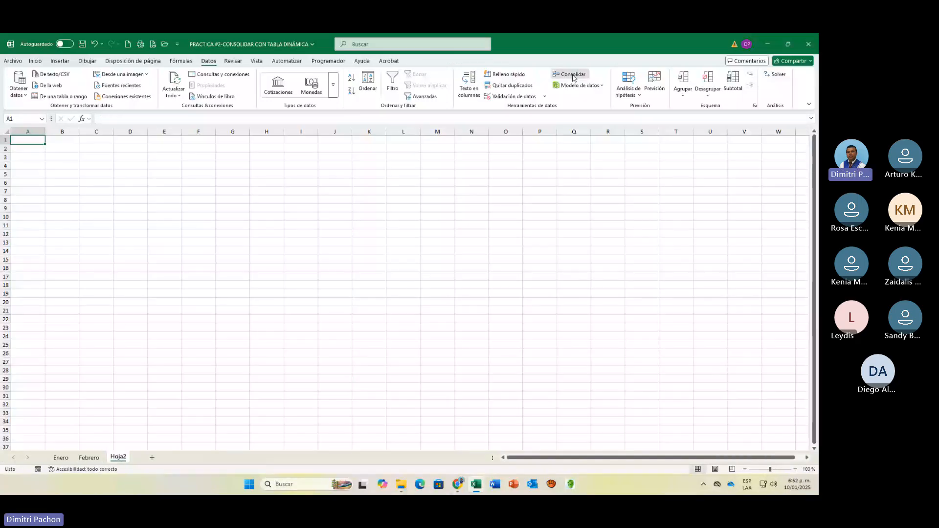
left_click(572, 75)
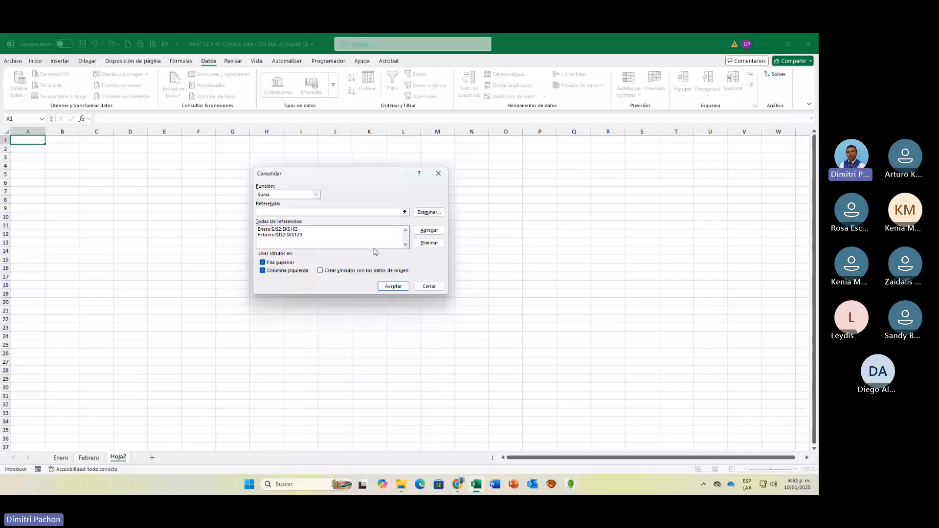
left_click(294, 231)
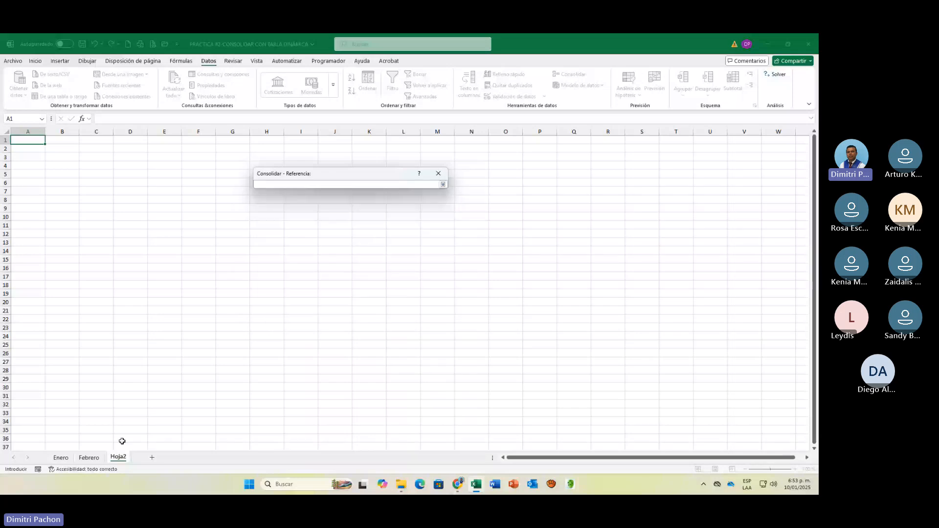
left_click(60, 458)
left_click(501, 146)
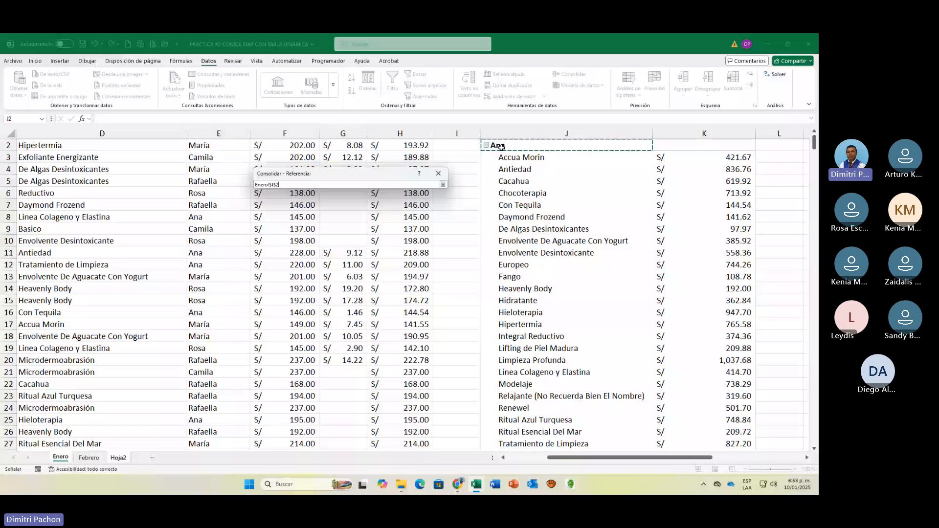
left_click_drag(501, 147, 700, 434)
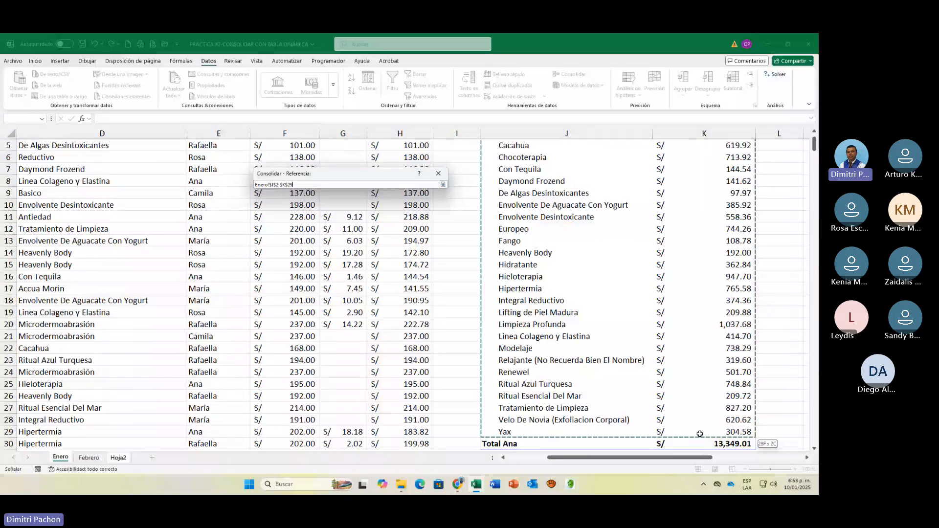
left_click_drag(700, 434, 701, 432)
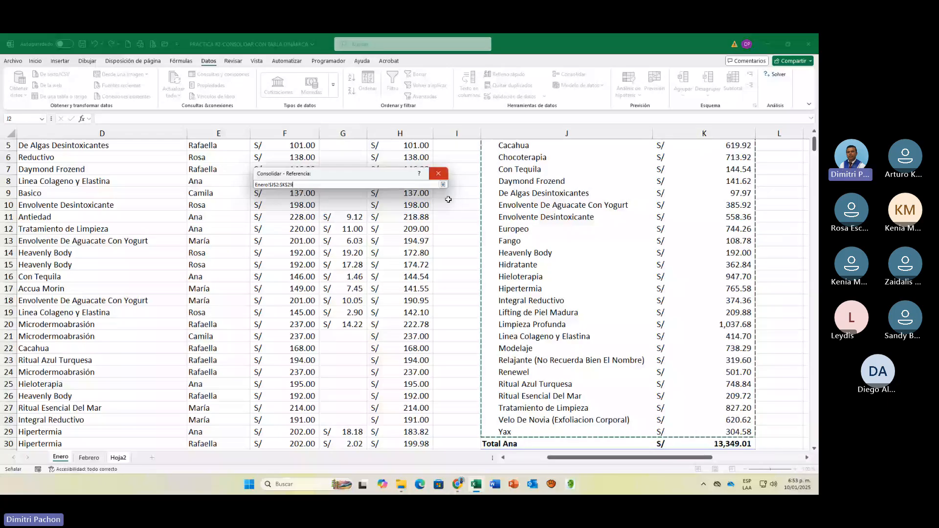
key("Return")
left_click(420, 231)
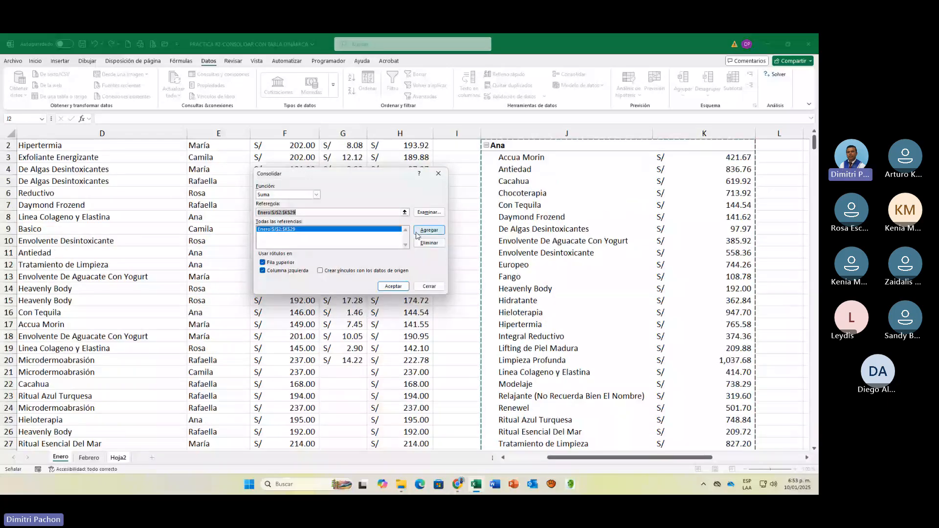
key("BackSpace")
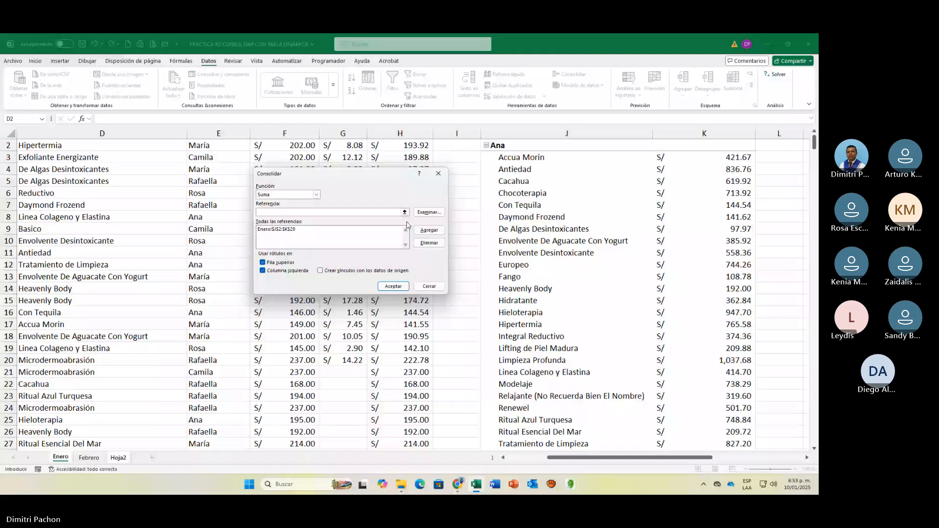
Try selecting the first beautician's range J2:K21 on Febrero as the second reference, and cancel the consolidation.
left_click(405, 213)
left_click(88, 457)
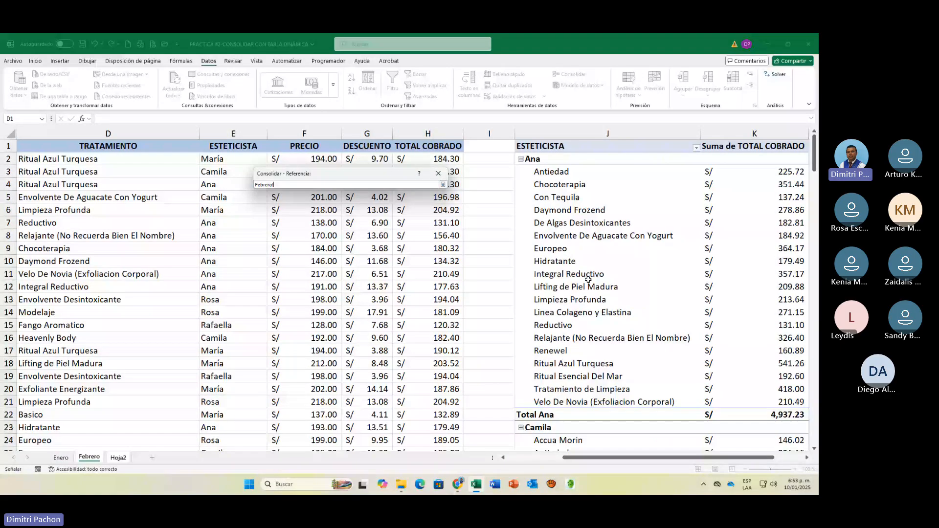
left_click_drag(538, 155, 726, 405)
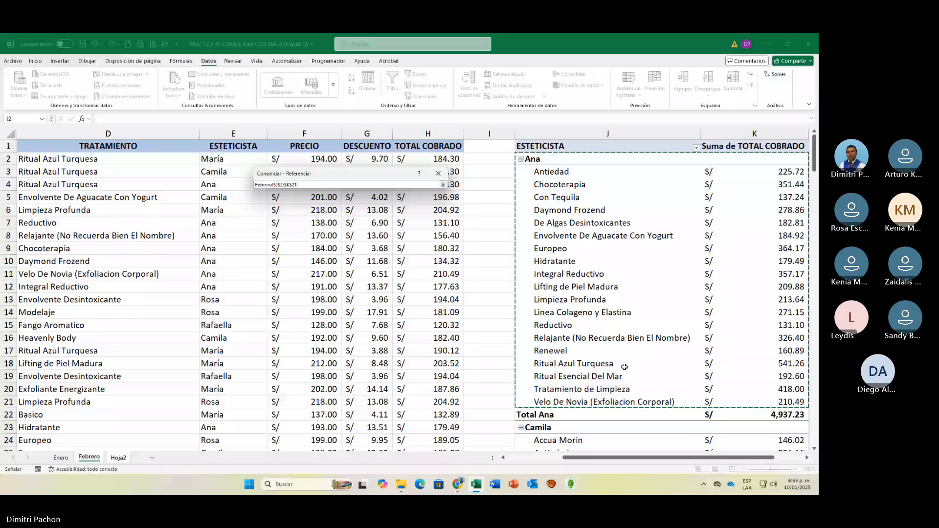
key("Escape")
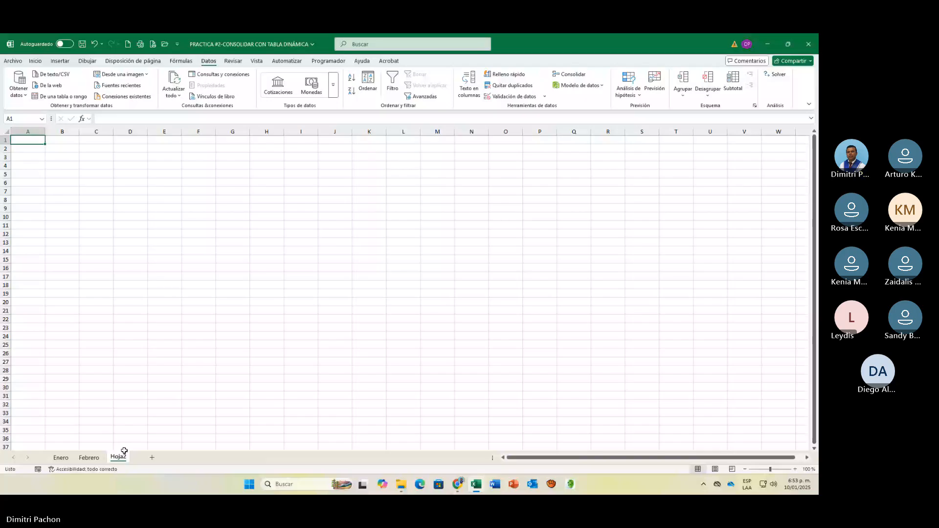
Replace the Hoja2 consolidation reference with the first beautician's treatment rows J3:K29 from the Enero PivotTable, excluding the name row.
left_click(61, 458)
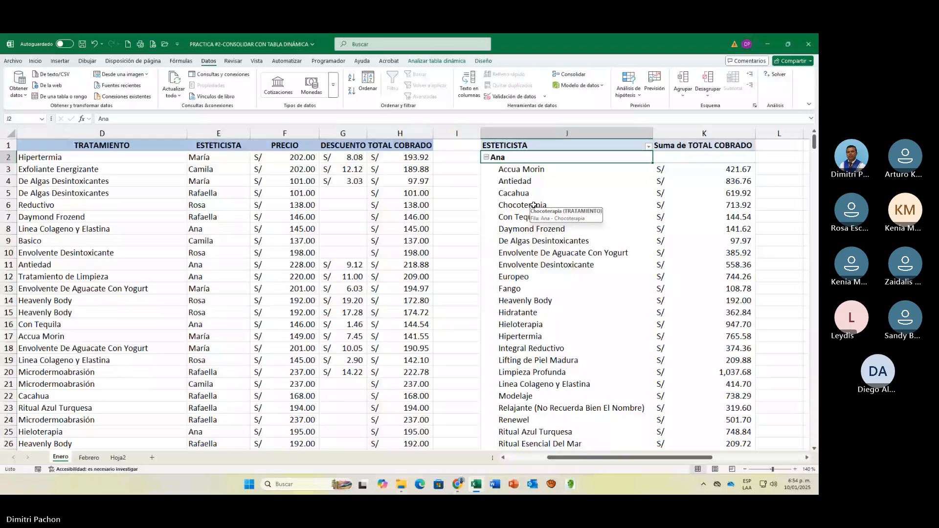
left_click_drag(522, 169, 724, 399)
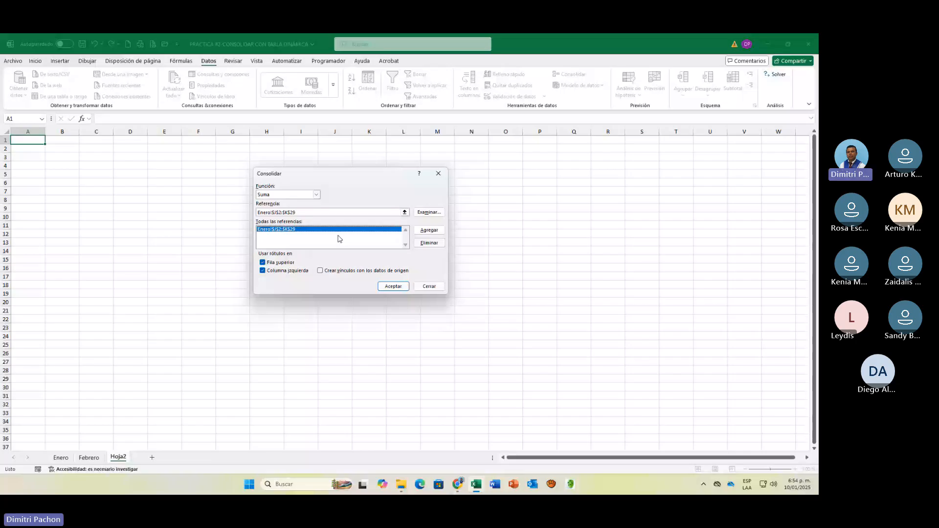
left_click(424, 244)
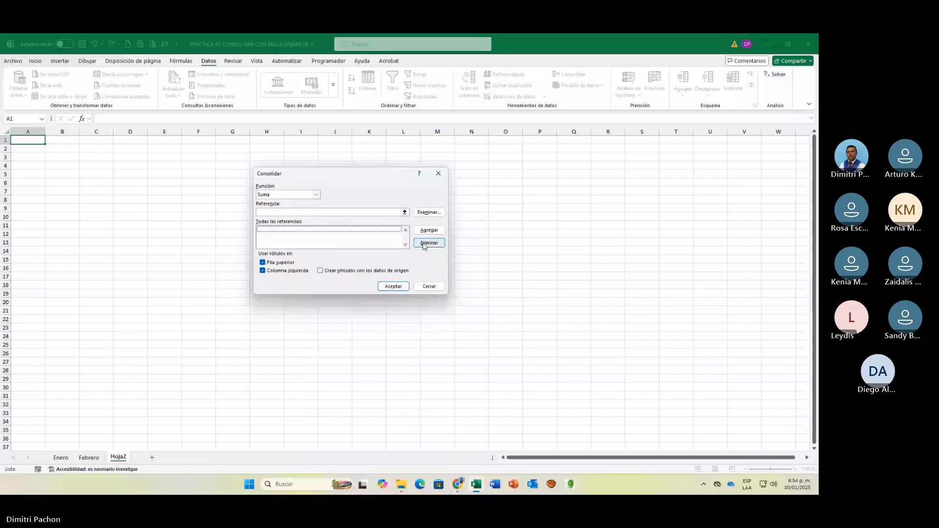
left_click(405, 213)
left_click(69, 458)
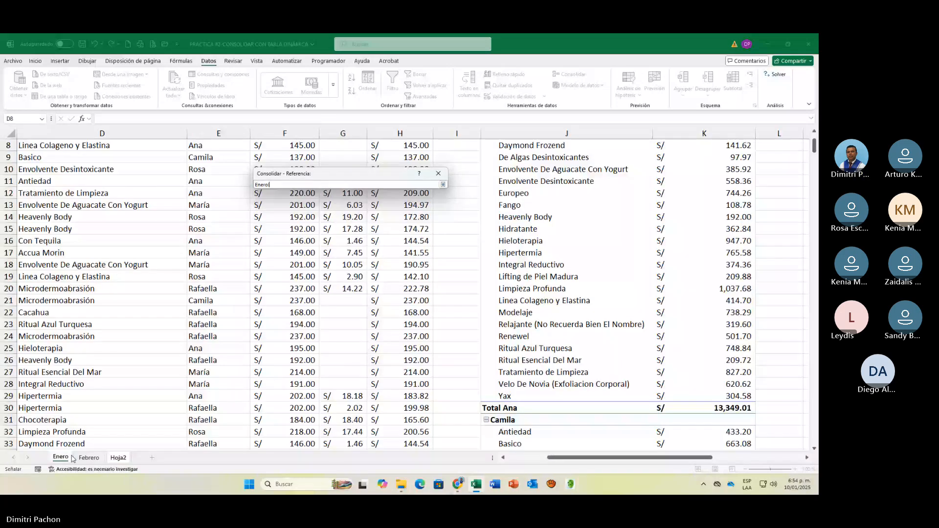
scroll(504, 245, "up", 3)
left_click_drag(504, 169, 682, 400)
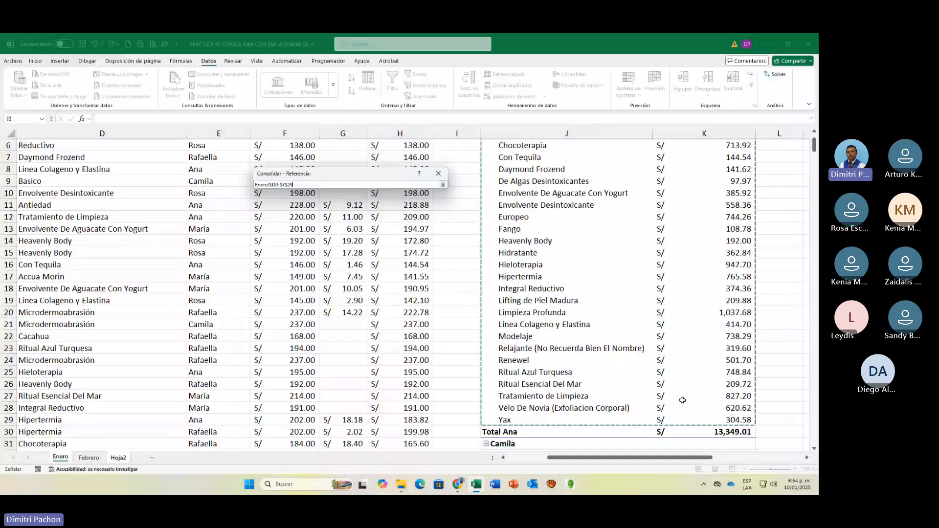
left_click(443, 185)
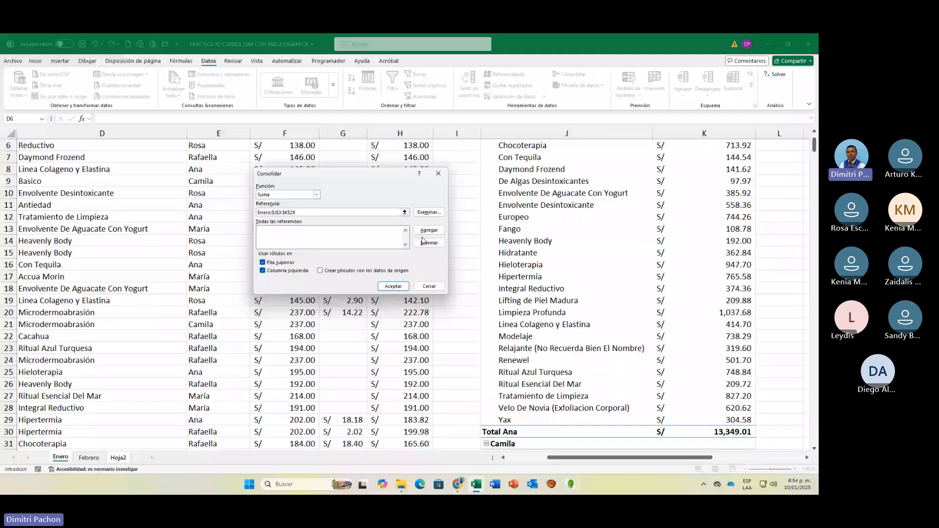
left_click(430, 231)
Add the first beautician's Febrero range J3:K21 as the second reference and run the consolidation on Hoja2.
left_click(89, 458)
left_click_drag(562, 172, 767, 301)
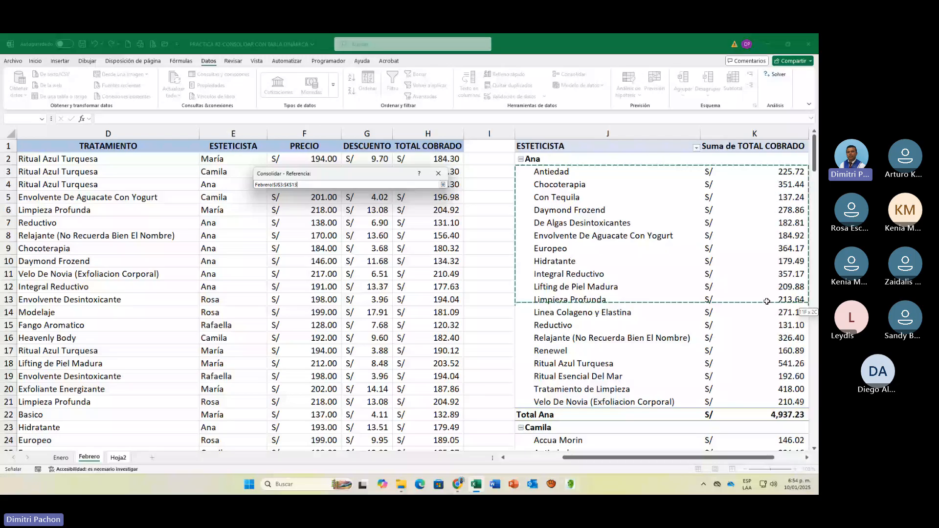
left_click_drag(767, 302, 768, 402)
left_click(422, 231)
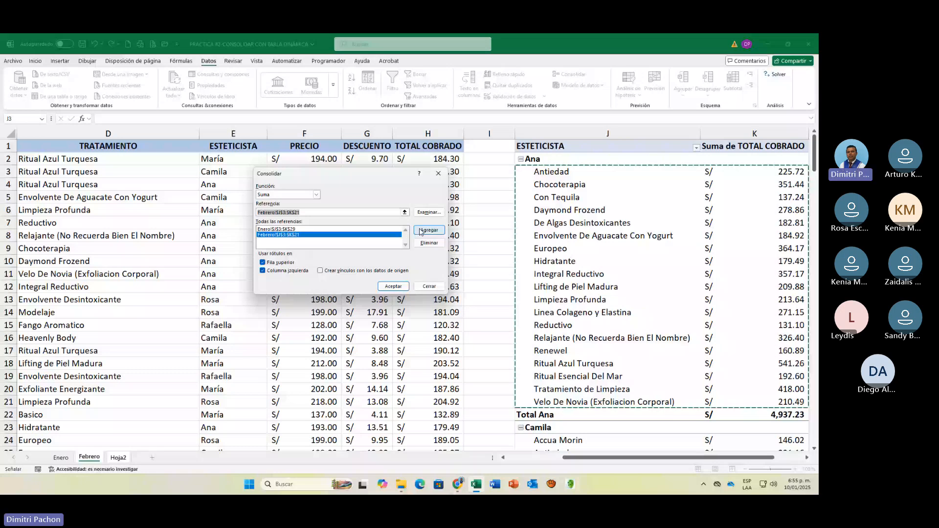
left_click(393, 287)
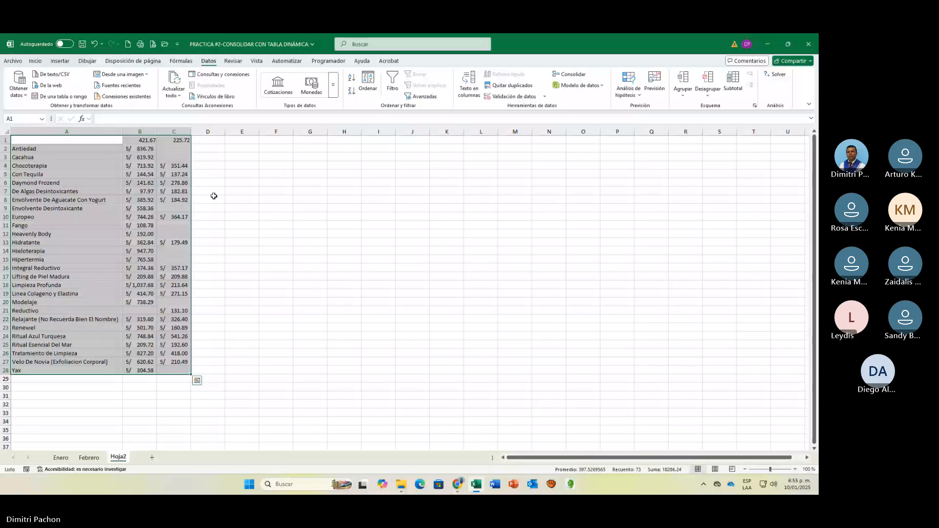
Compare the consolidated amounts in the first rows of Hoja2 with the source PivotTables on Enero and Febrero.
left_click(134, 142)
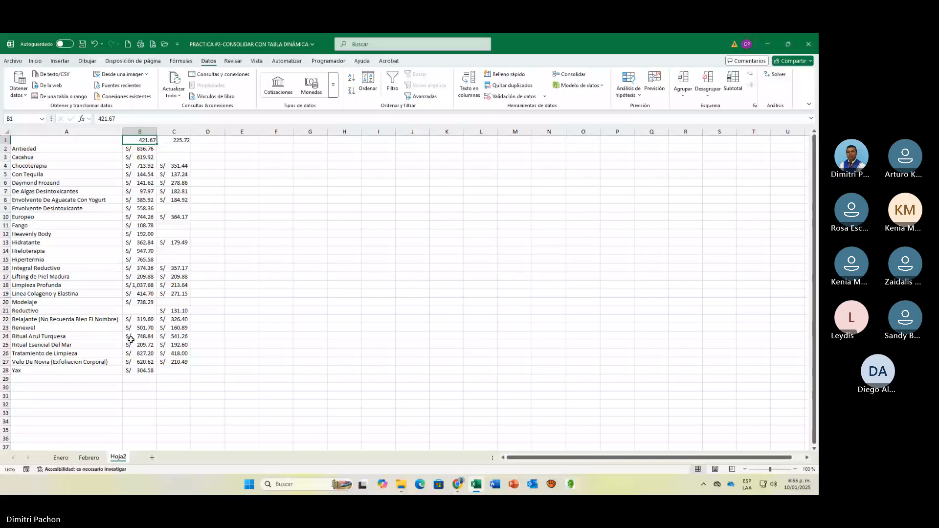
left_click(149, 151)
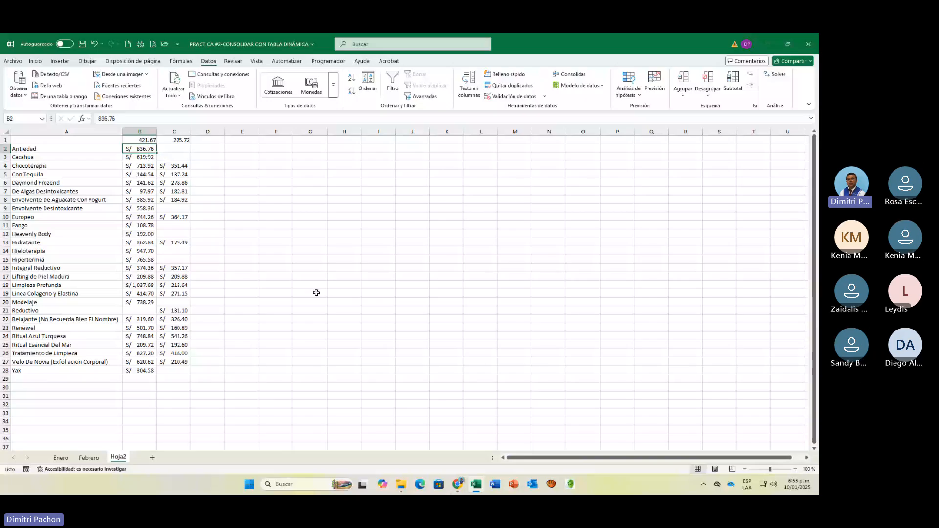
key("ctrl+Page_Up")
key("ctrl+Page_Up")
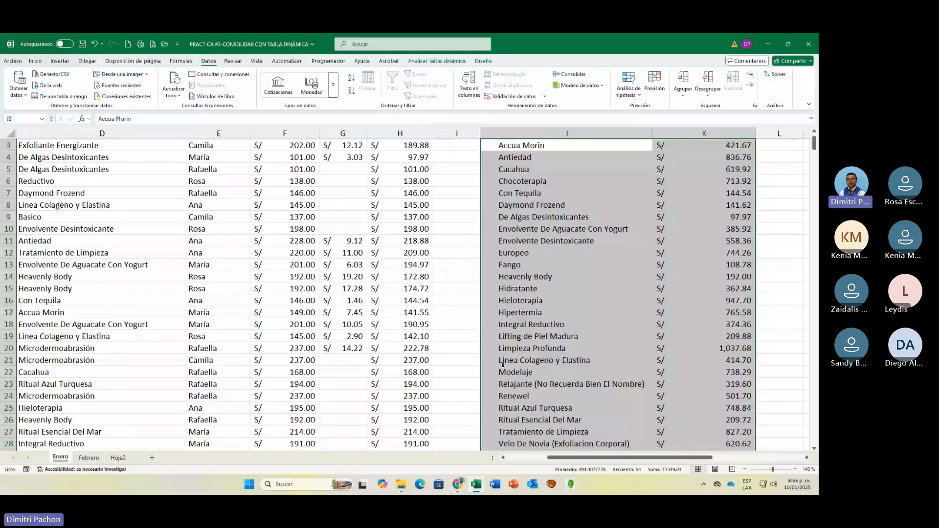
key("Right")
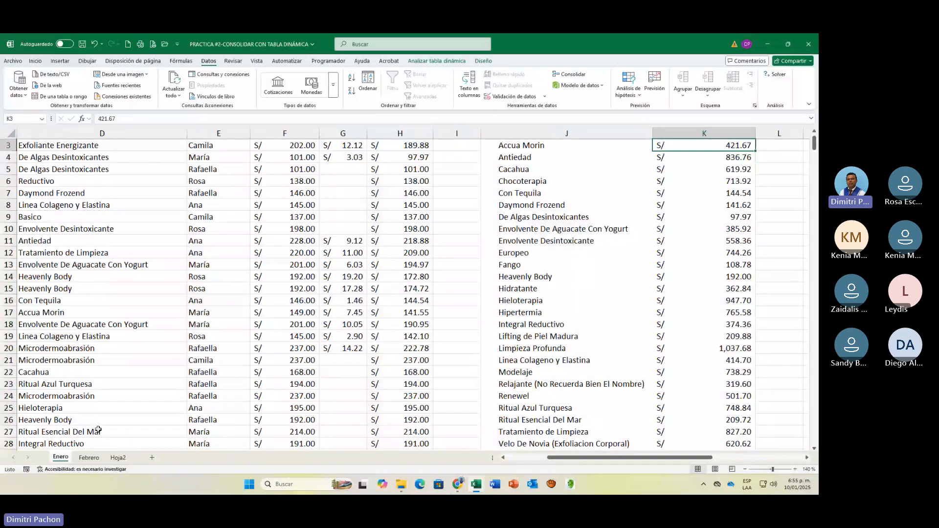
key("ctrl+Page_Down")
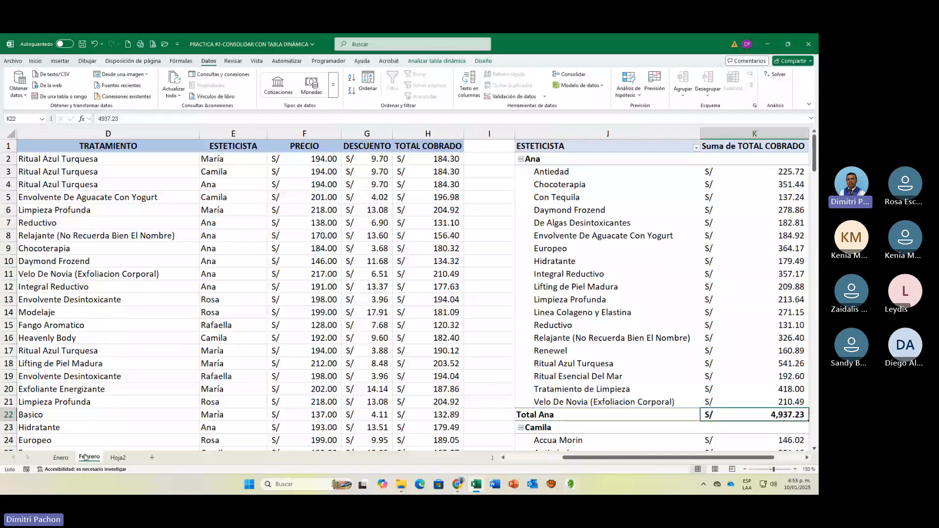
key("ctrl+Page_Down")
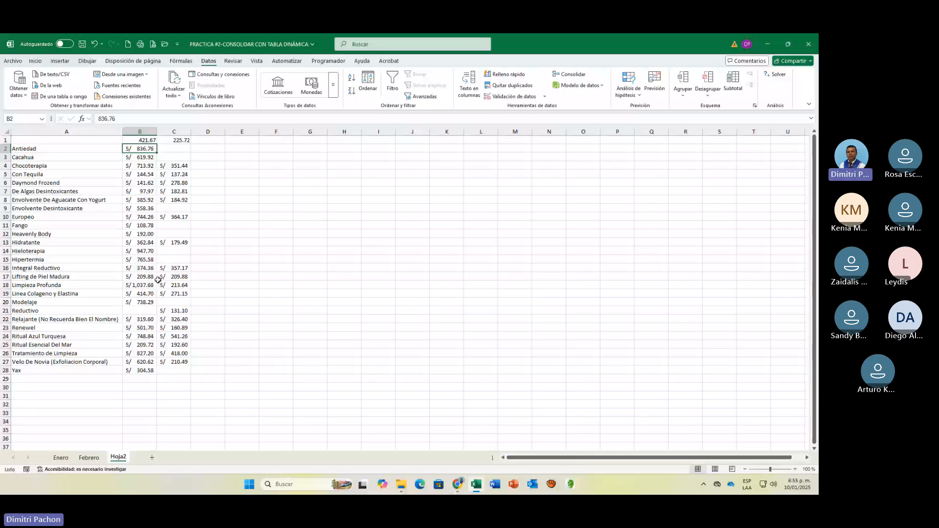
key("ctrl+Page_Up")
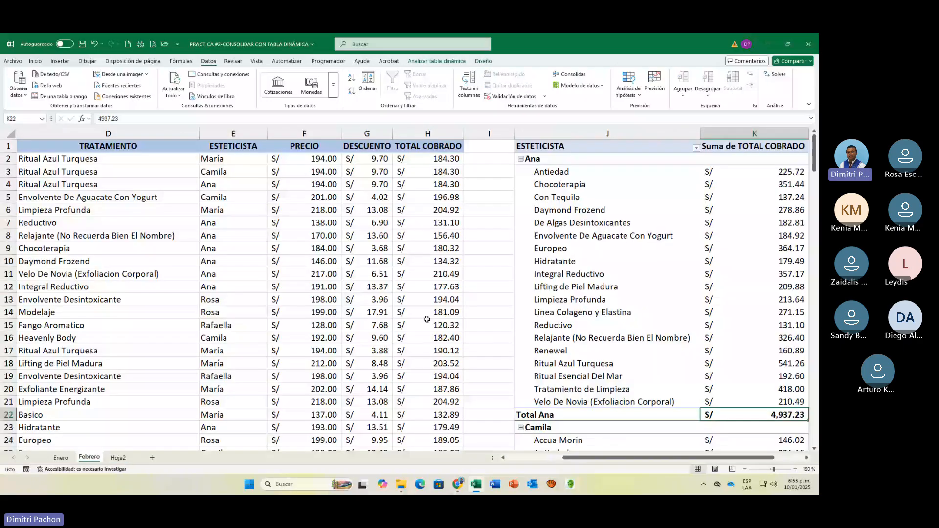
Try the outline layout on the Febrero PivotTable, and switch its report layout to tabular form.
left_click(535, 158)
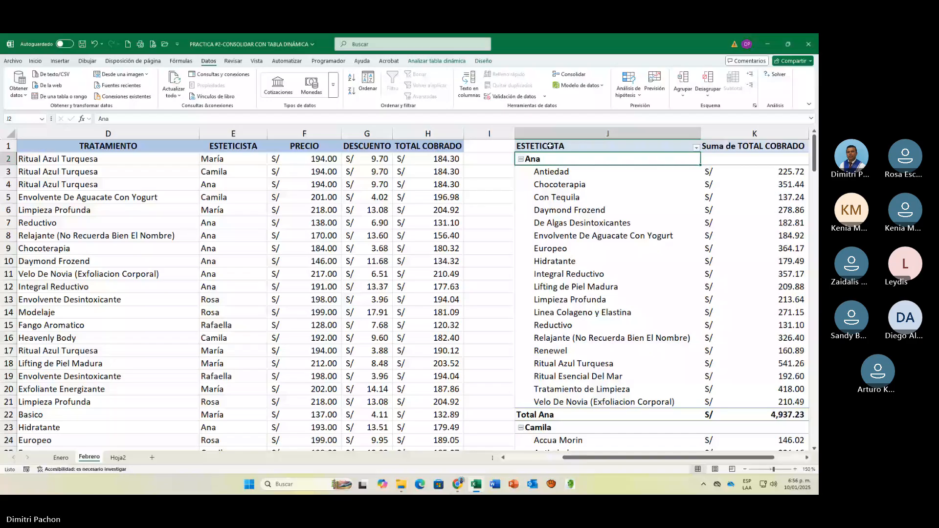
left_click(484, 61)
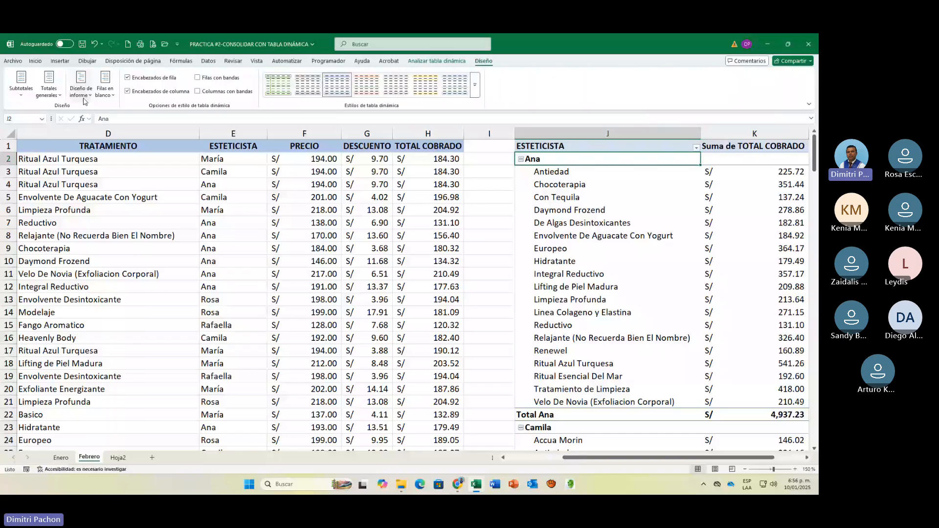
left_click(81, 88)
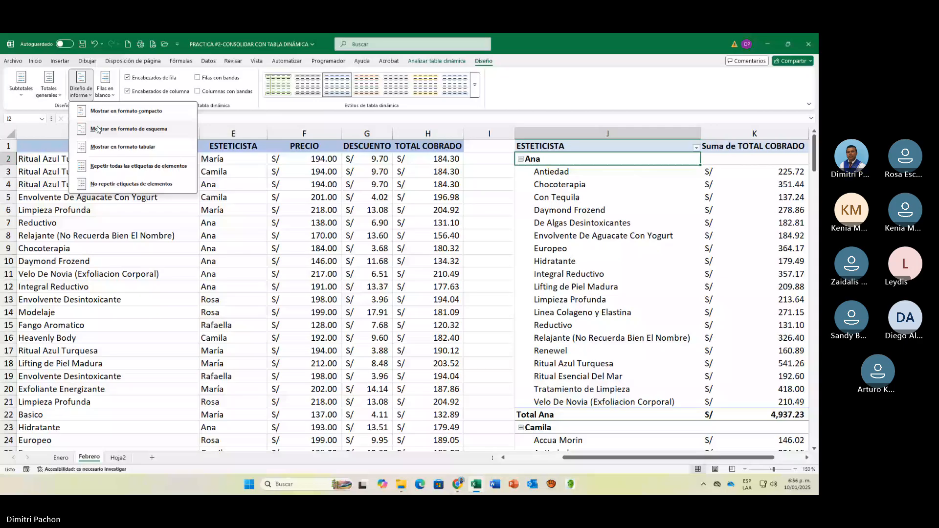
left_click(97, 129)
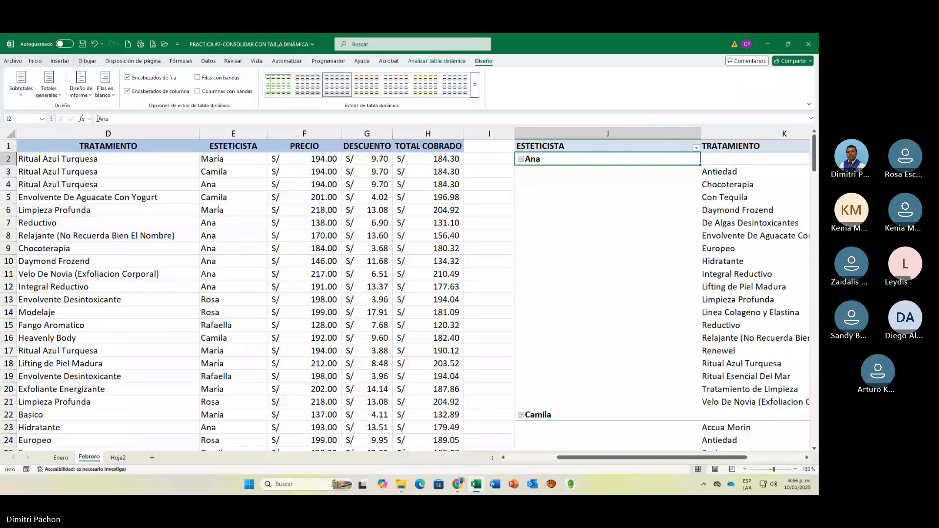
left_click(80, 85)
left_click(98, 149)
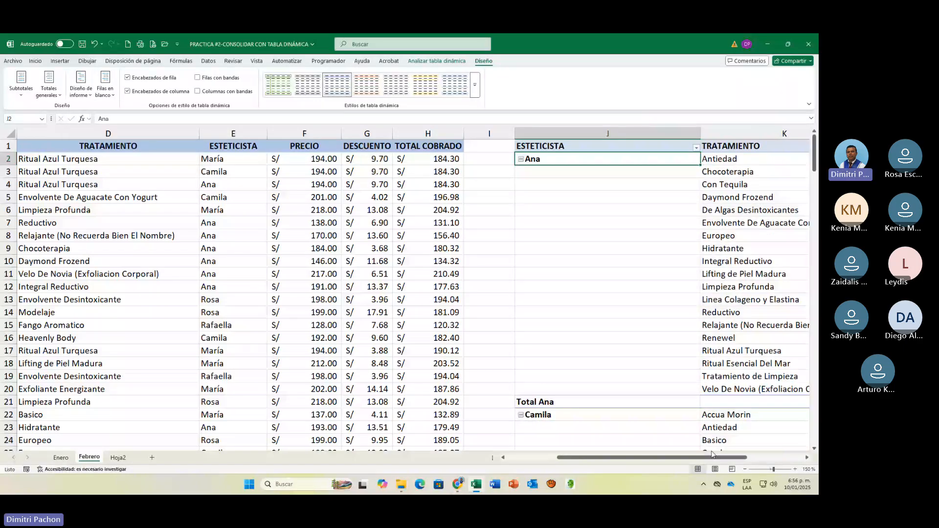
scroll(712, 455, "right", 1)
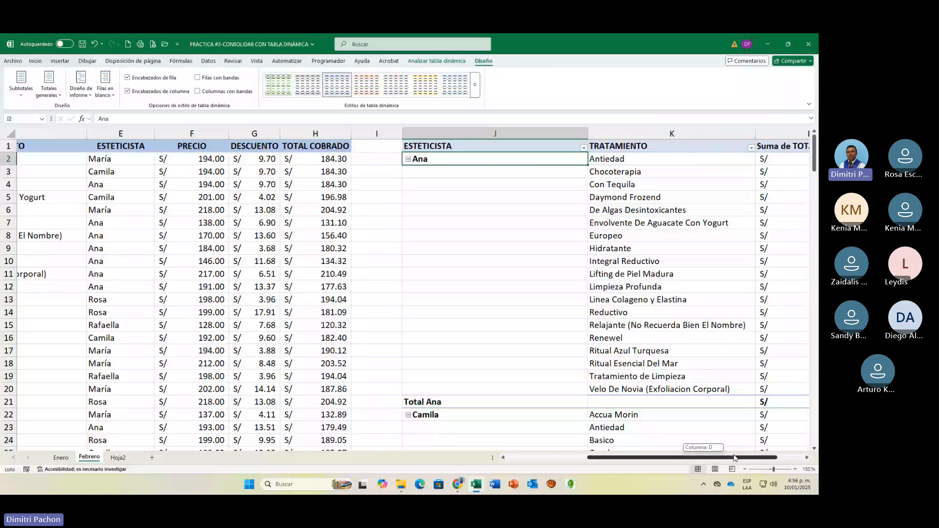
scroll(729, 452, "right", 1)
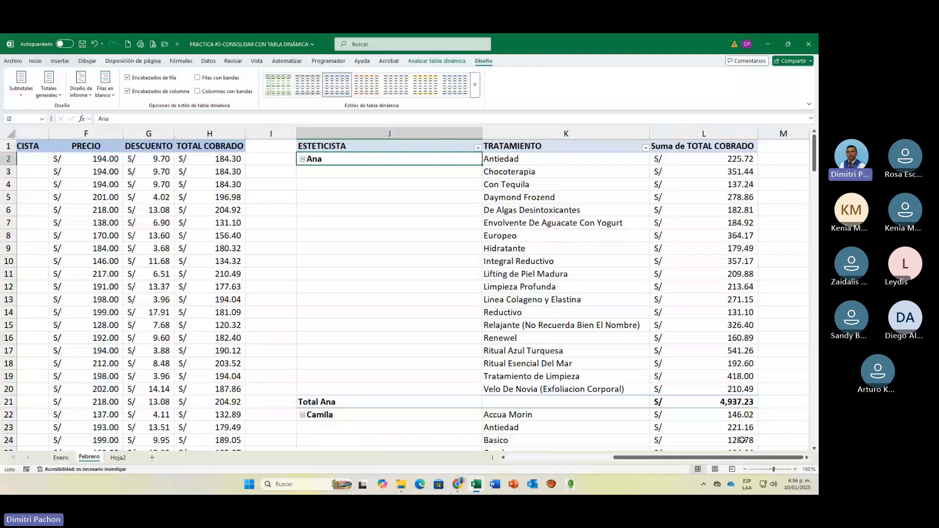
left_click(404, 153)
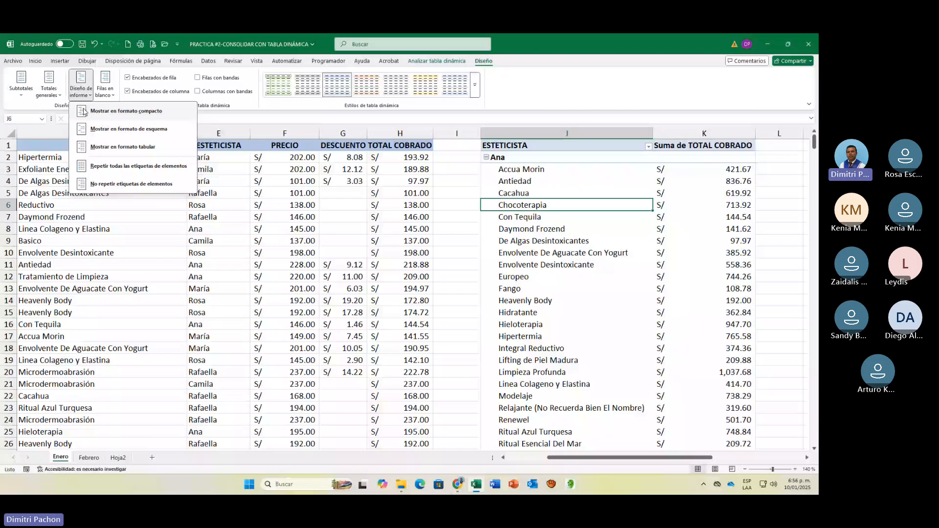
Add a new sheet after Hoja2 and add the tabular Enero PivotTable range J2:L28 as its first Sum consolidation reference.
left_click(122, 459)
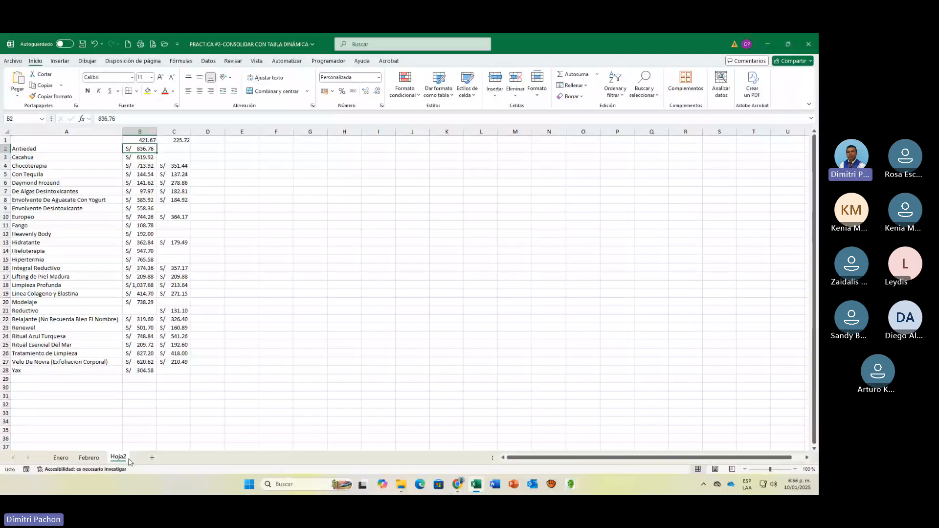
left_click(153, 459)
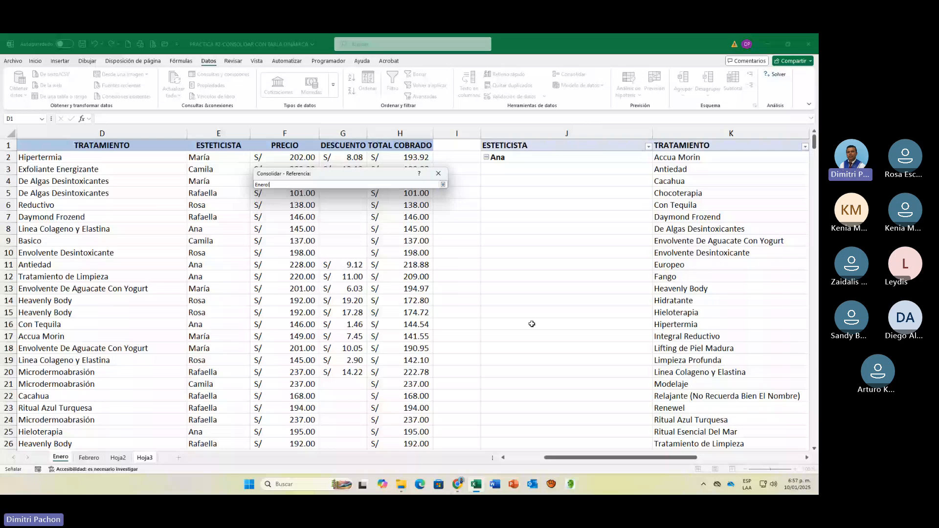
left_click_drag(532, 157, 737, 445)
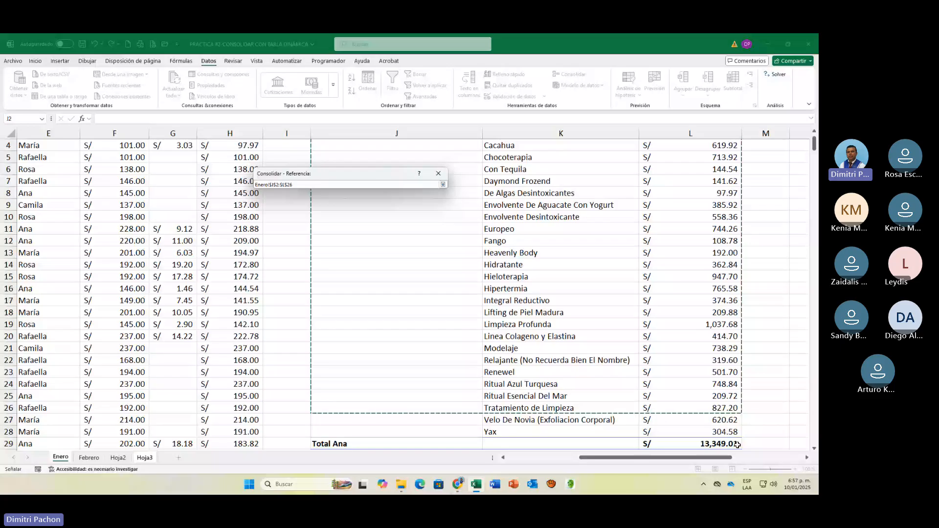
left_click_drag(737, 445, 737, 433)
left_click(427, 231)
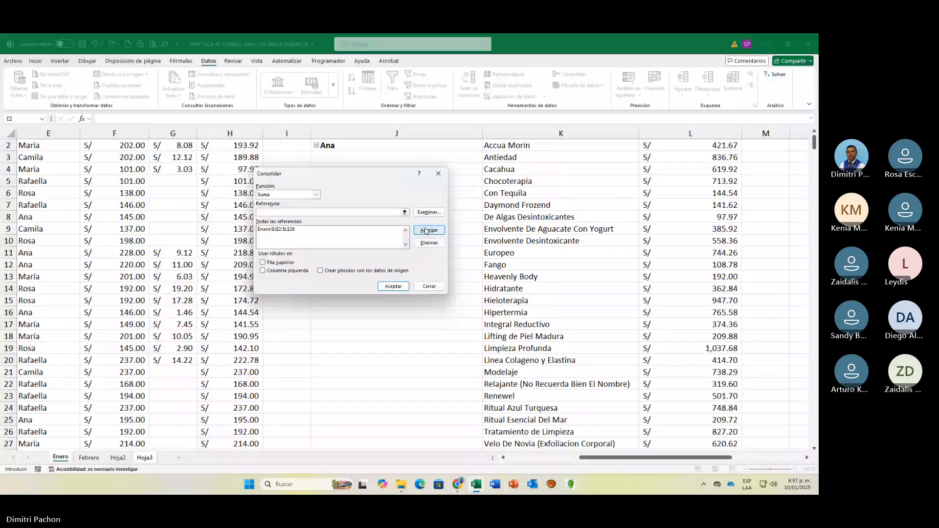
Add the tabular Febrero PivotTable range J2:L20 as the second consolidation reference and enable top row labels.
left_click(89, 458)
left_click_drag(337, 159, 731, 257)
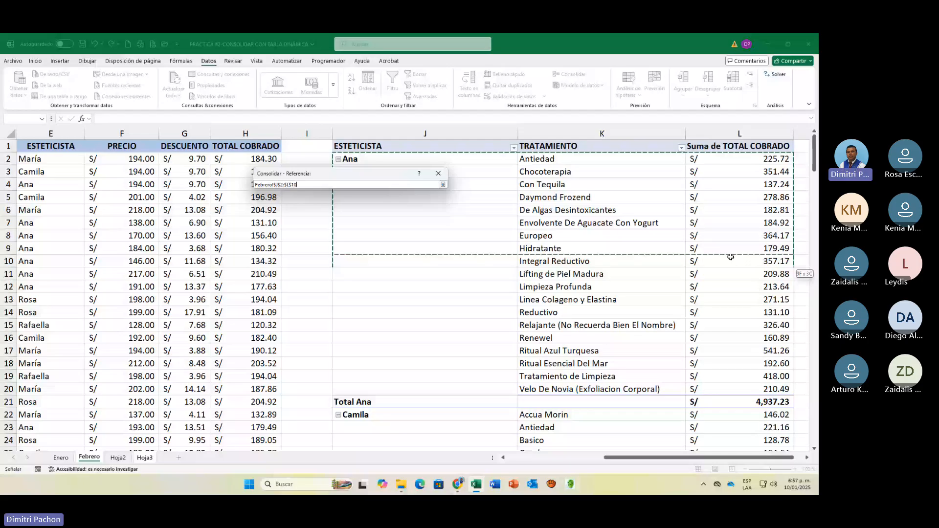
left_click_drag(730, 257, 719, 392)
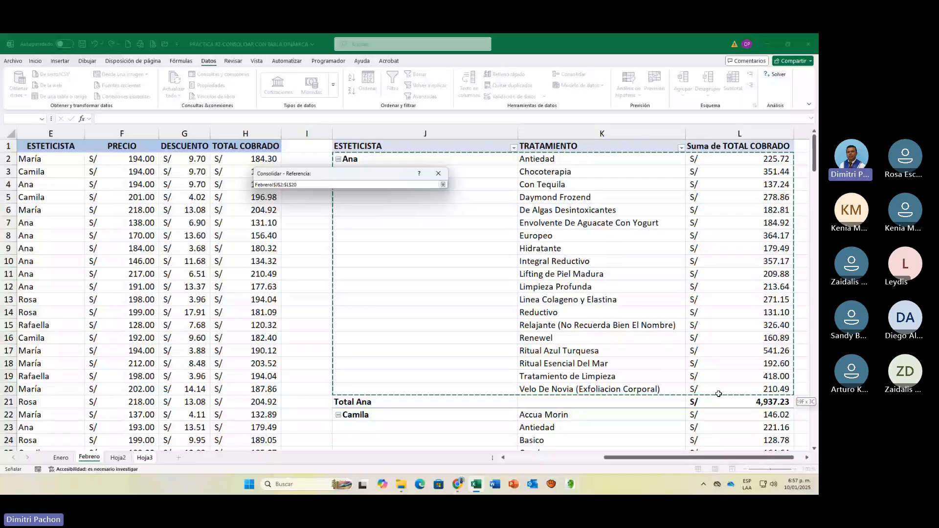
left_click_drag(718, 394, 718, 394)
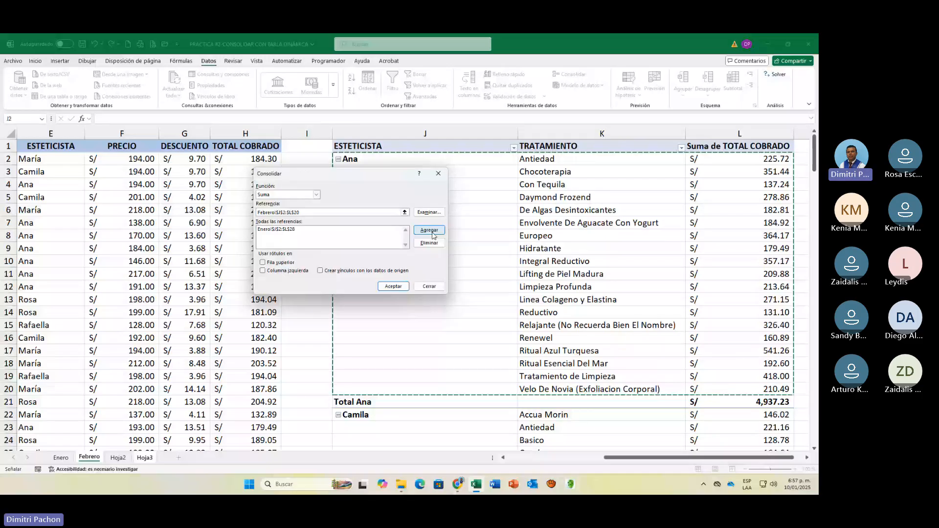
left_click(433, 235)
left_click(262, 263)
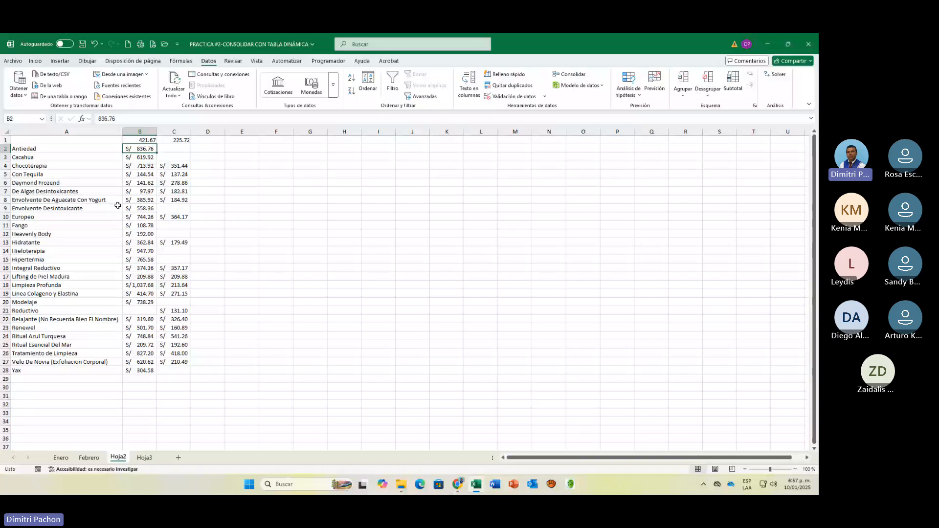
Display the field list for the Enero PivotTable and remove the TRATAMIENTO field from its rows.
left_click_drag(67, 140, 67, 370)
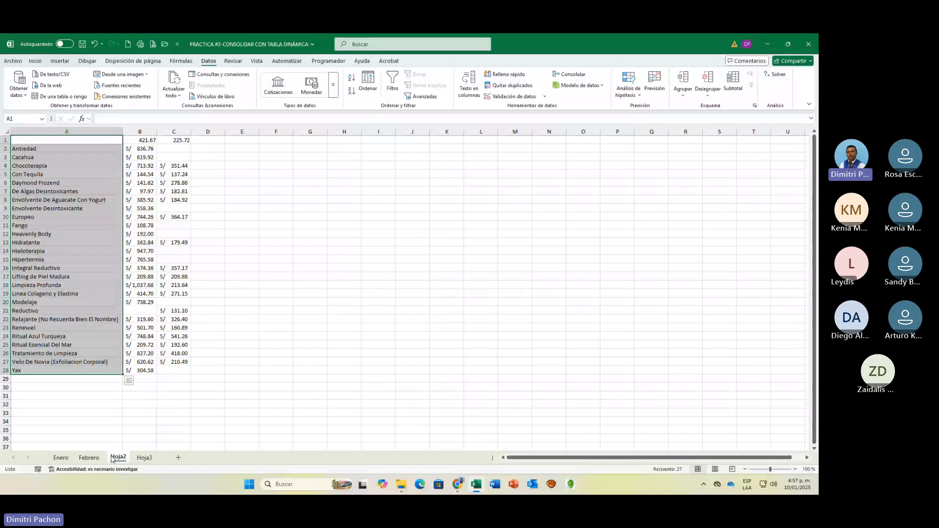
left_click(61, 458)
left_click(423, 61)
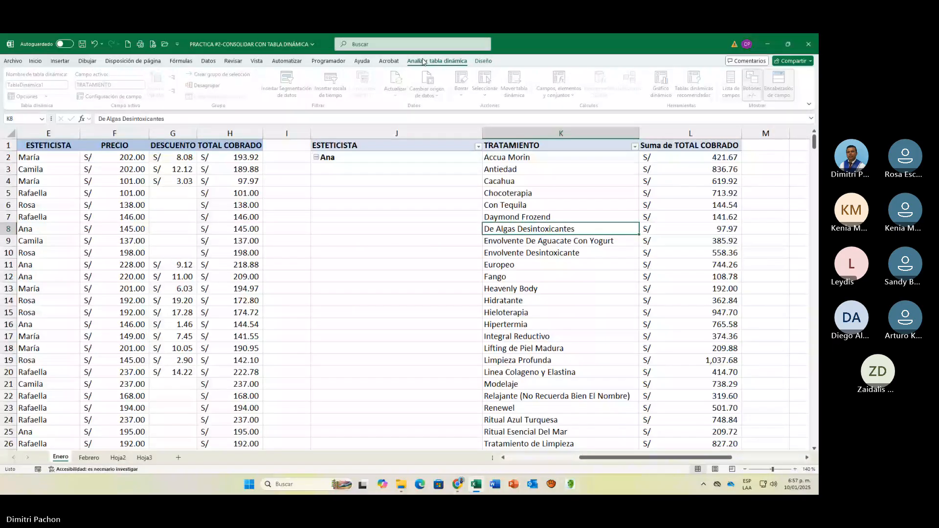
left_click(732, 81)
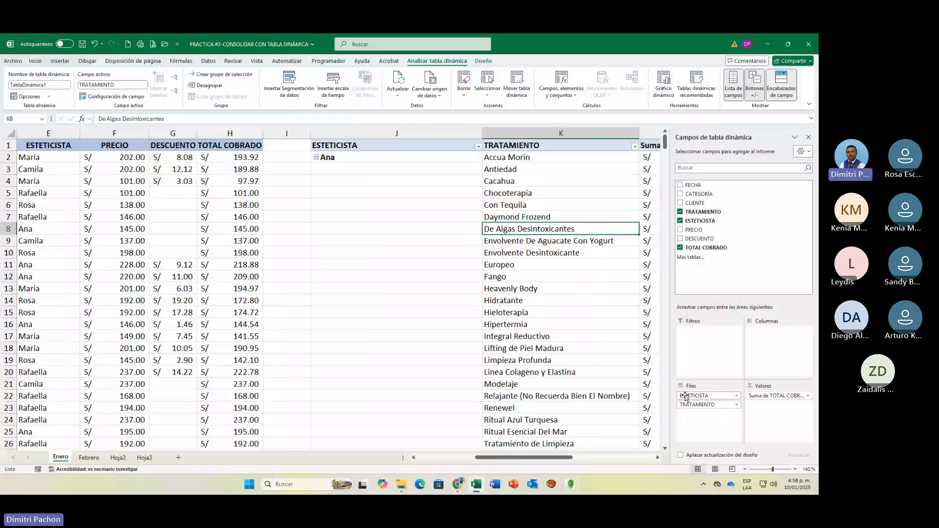
left_click_drag(690, 405, 440, 202)
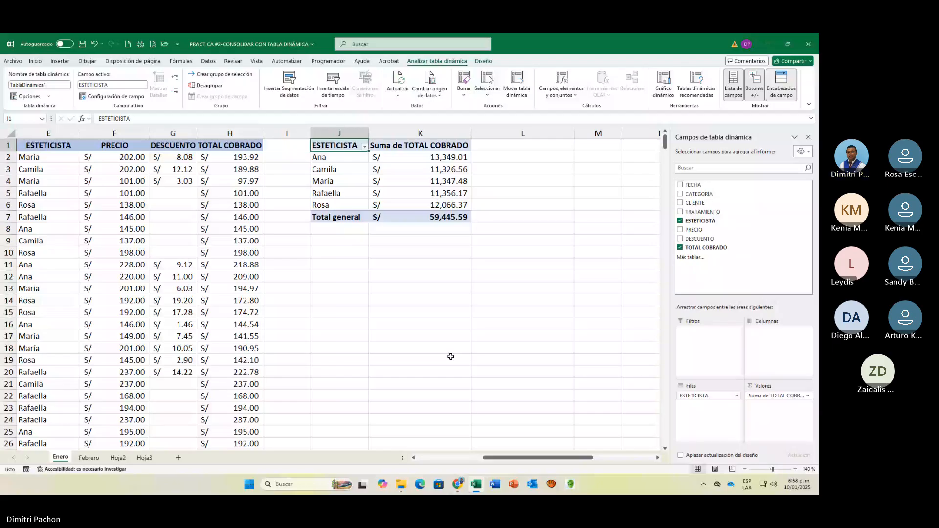
Remove the TRATAMIENTO field from the Febrero PivotTable so only ESTETICISTA remains in its rows.
key("ctrl+Page_Down")
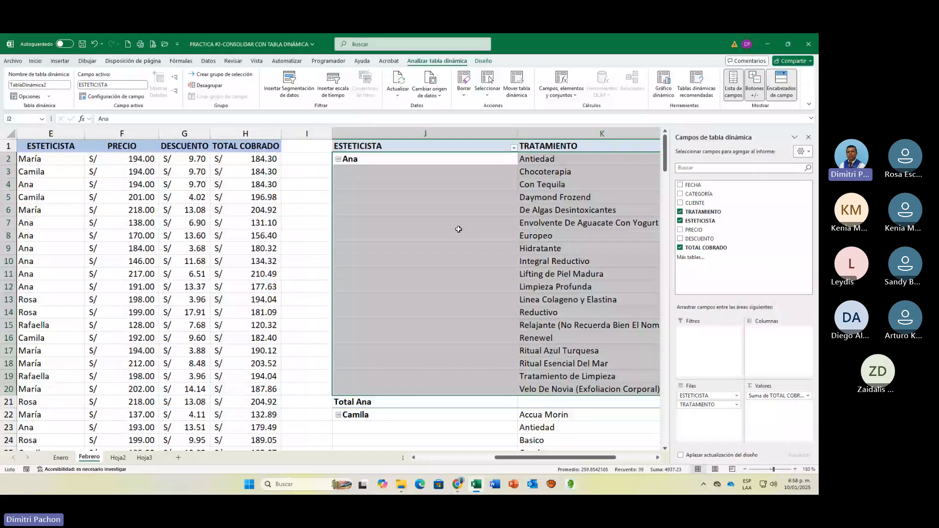
left_click(461, 211)
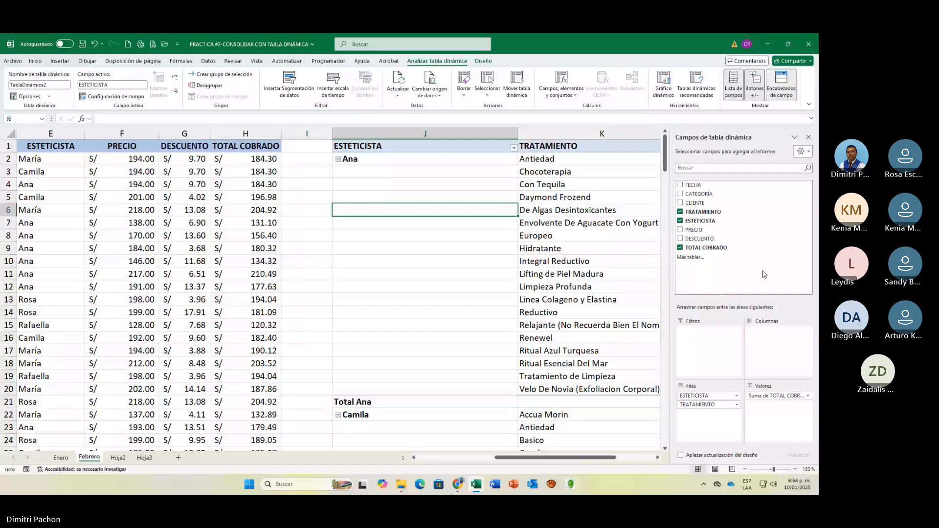
left_click(680, 212)
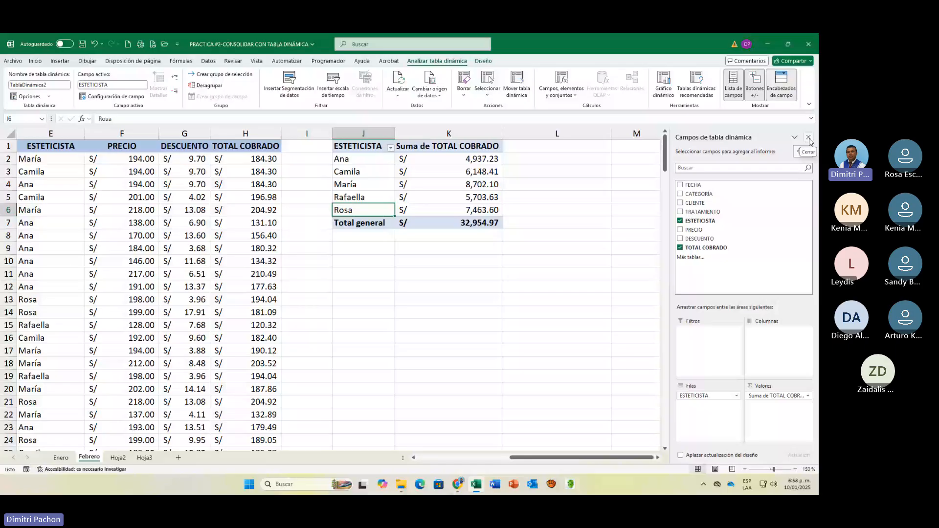
Replace Hoja2 and Hoja3 with a new sheet and add Enero J1:K7 and Febrero J1:K7 as its Sum consolidation references.
left_click(118, 457)
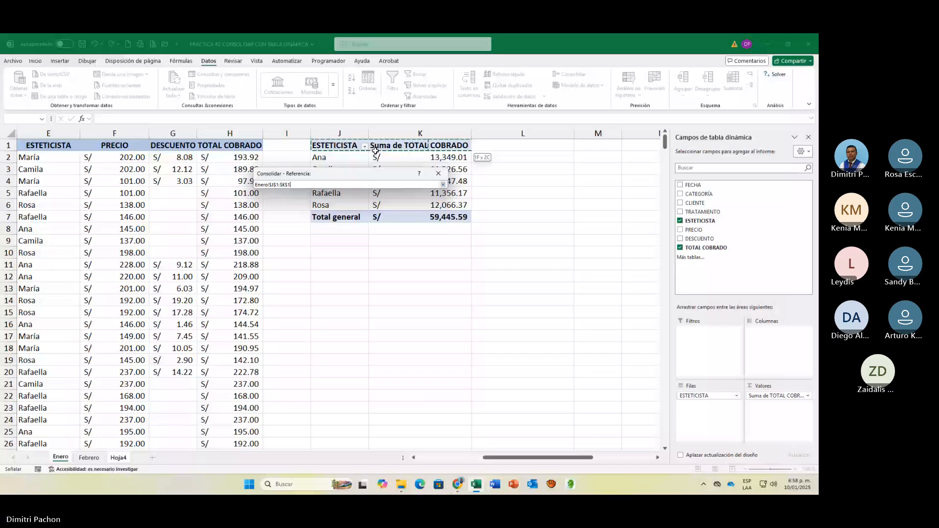
key("BackSpace")
left_click(89, 458)
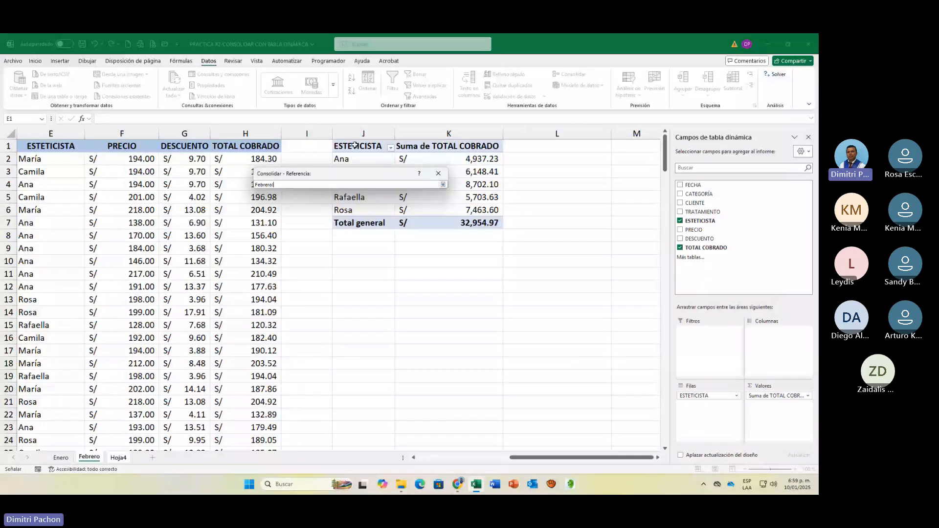
left_click_drag(355, 145, 447, 220)
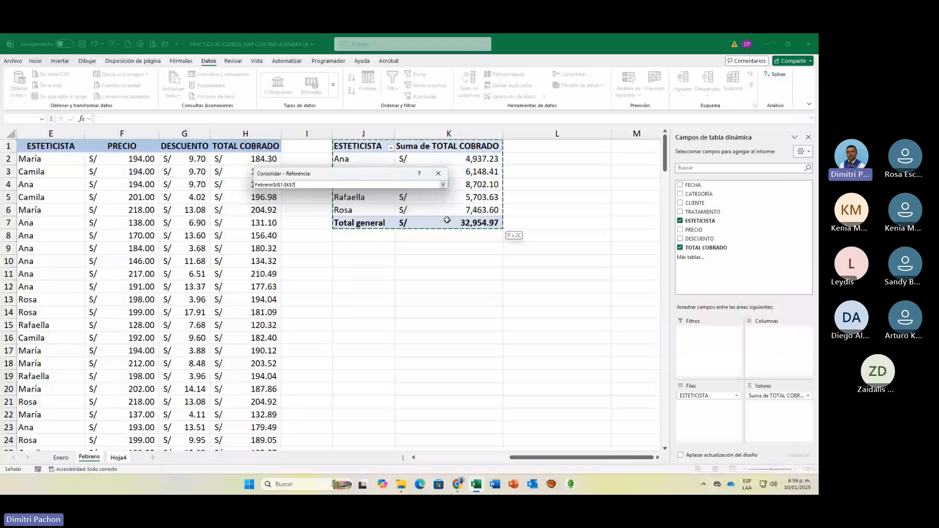
left_click(442, 184)
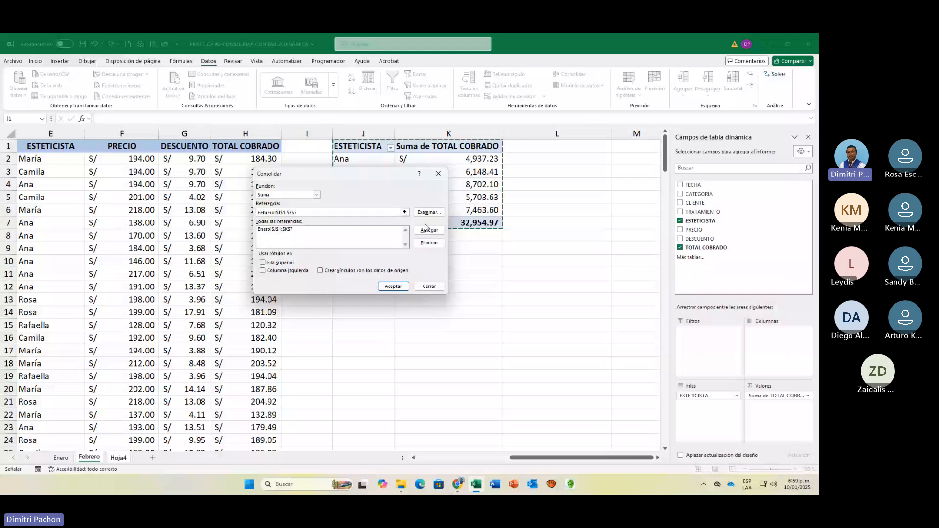
left_click(427, 229)
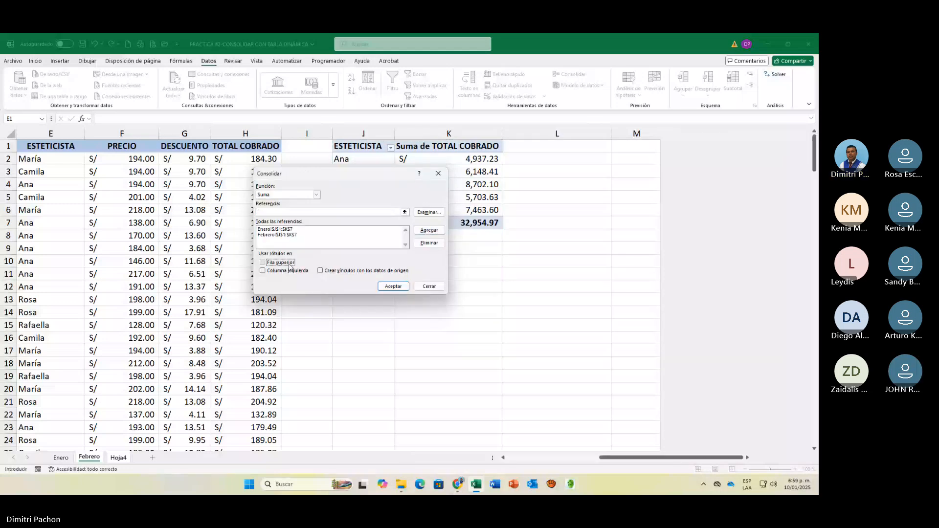
Consolidate onto Hoja4 using top row and left column labels, and autofit columns A and B.
left_click(289, 264)
left_click(289, 272)
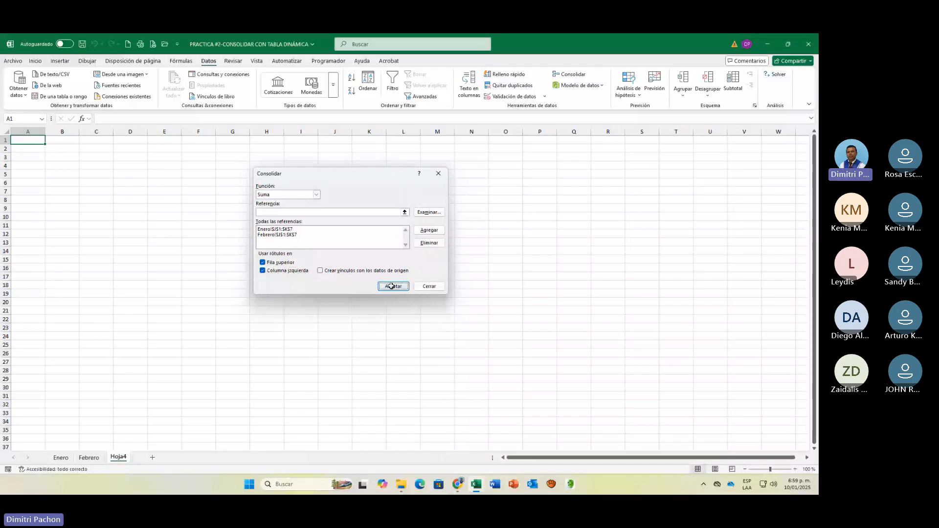
left_click(392, 286)
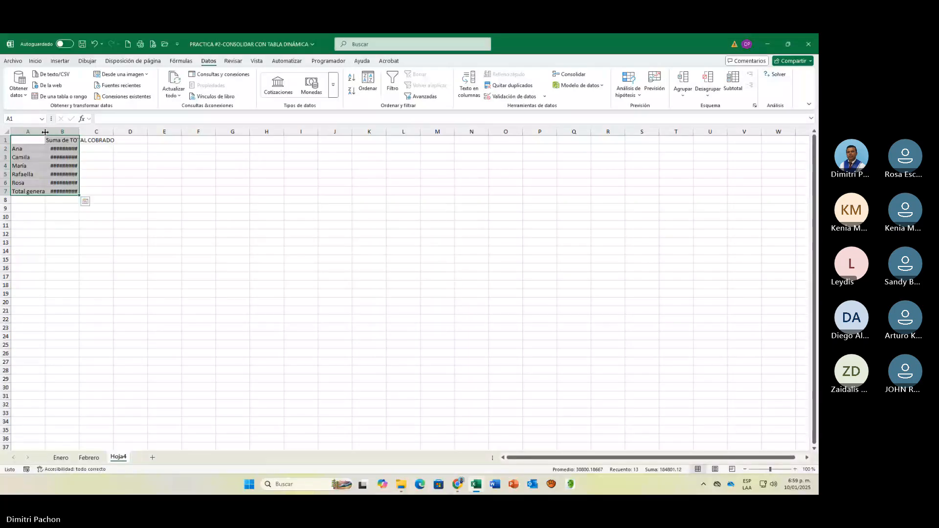
double_click(45, 132)
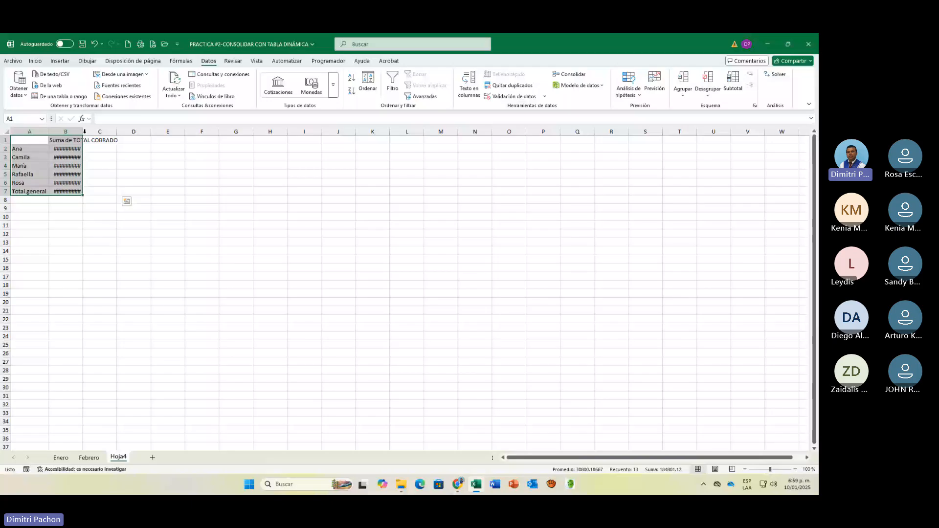
double_click(84, 131)
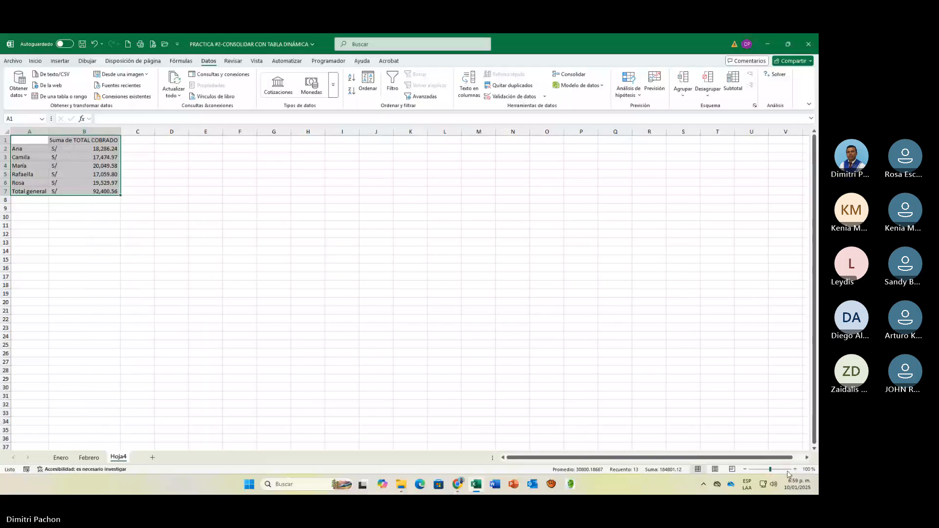
Compare the consolidated totals per beautician and the grand total on Hoja4 with the Enero and Febrero PivotTables.
left_click(795, 469)
left_click(795, 470)
left_click(794, 470)
left_click(794, 469)
left_click(794, 469)
left_click(795, 470)
left_click(794, 470)
left_click(794, 470)
left_click(794, 469)
left_click(795, 470)
left_click(794, 470)
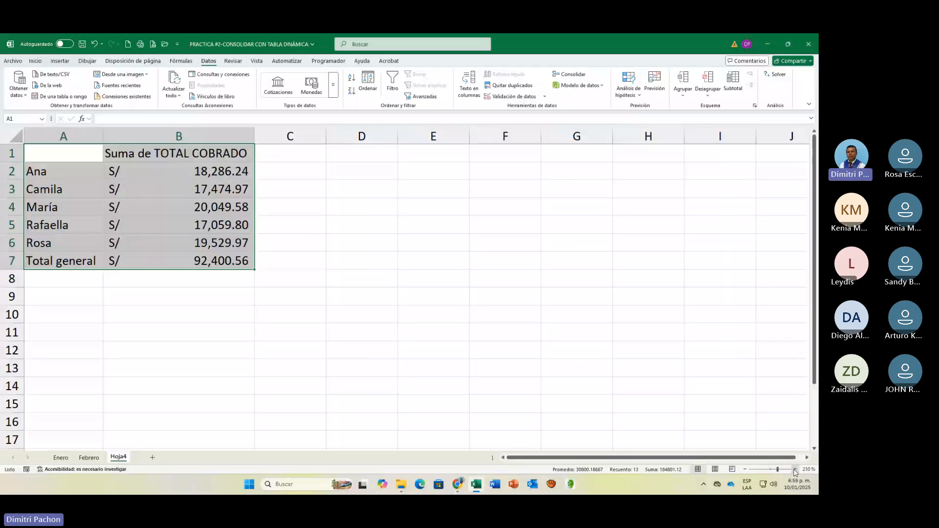
left_click(794, 470)
left_click(794, 469)
left_click(794, 470)
left_click(794, 469)
left_click(794, 469)
left_click(795, 470)
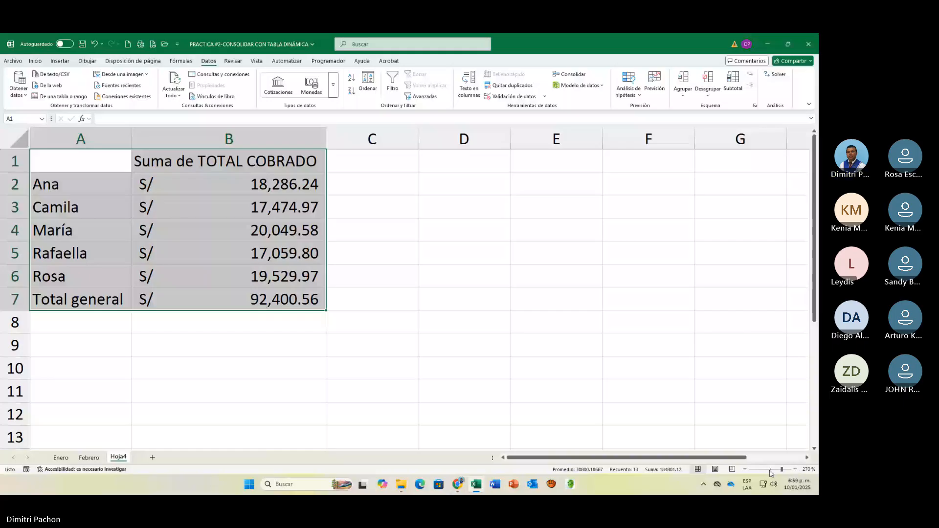
left_click(87, 458)
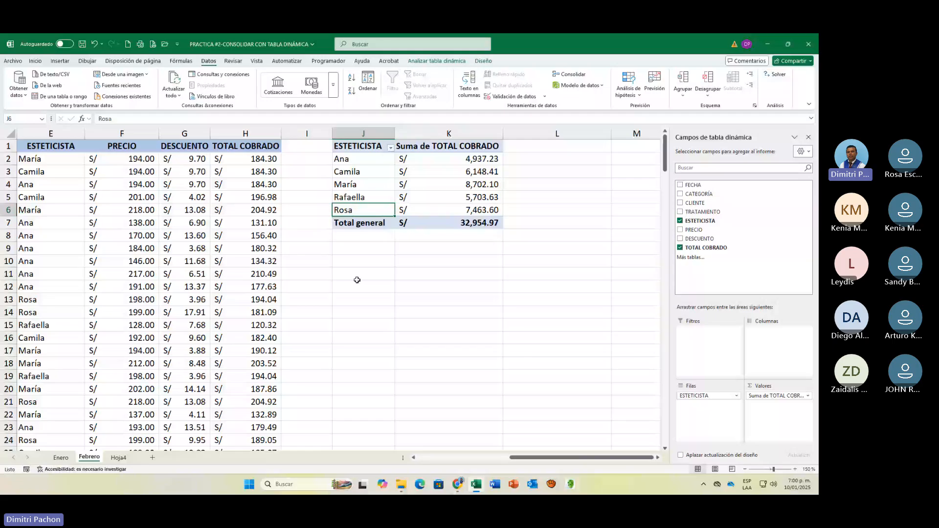
key("ctrl+Page_Down")
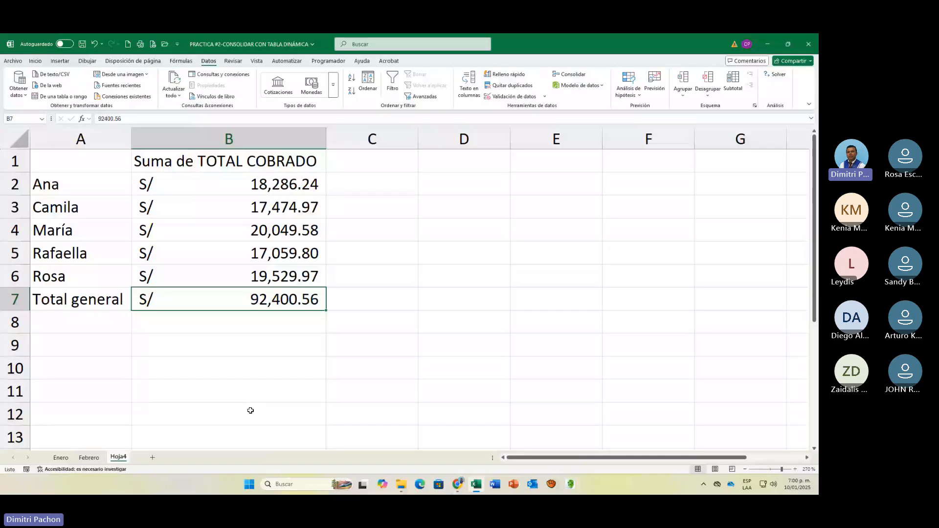
key("ctrl+Page_Up")
key("ctrl+Page_Up")
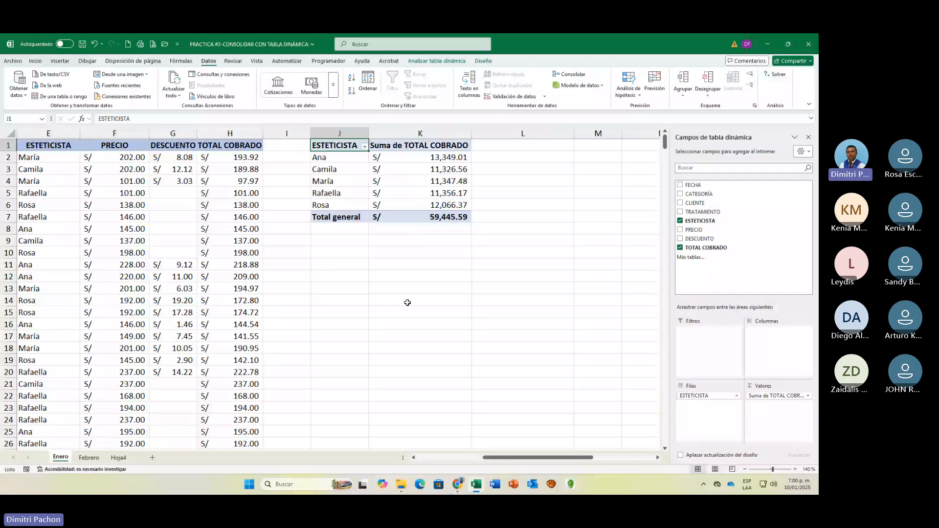
key("ctrl+Page_Down")
key("ctrl+Page_Down")
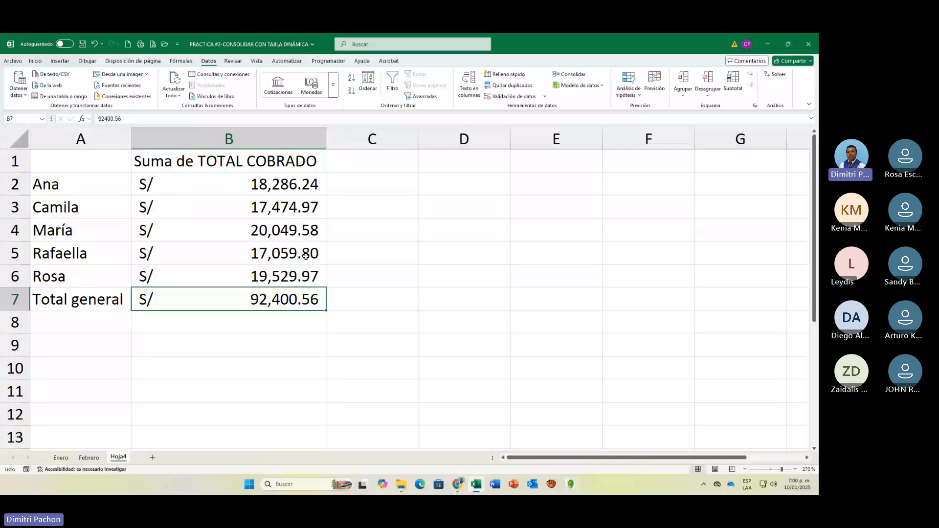
key("ctrl+Page_Up")
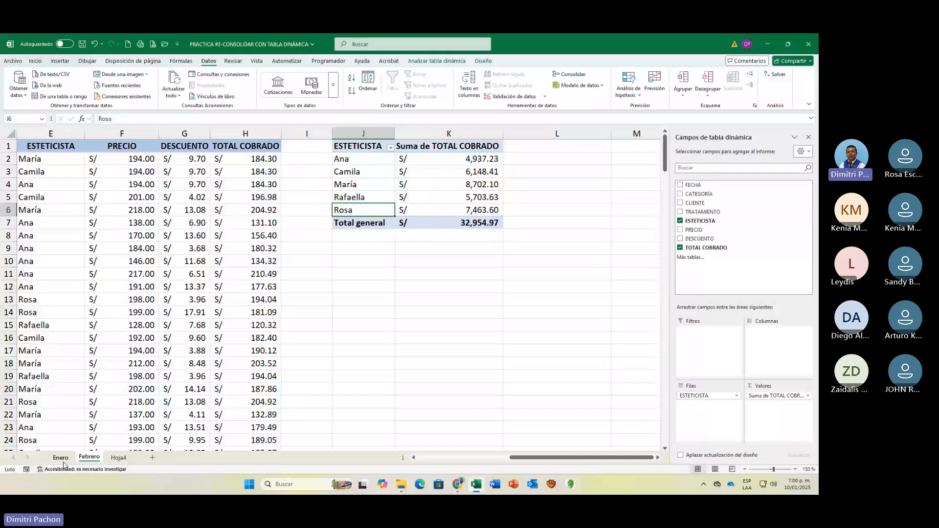
left_click(64, 461)
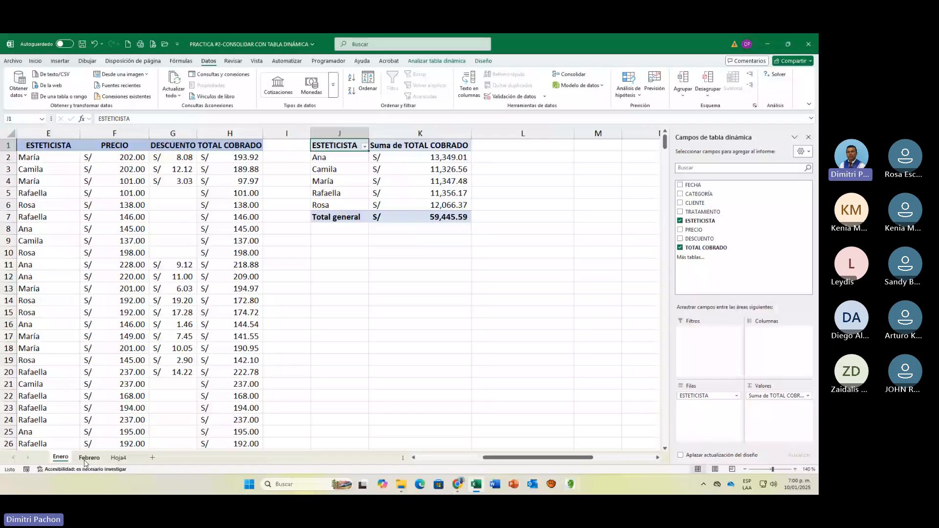
left_click(86, 459)
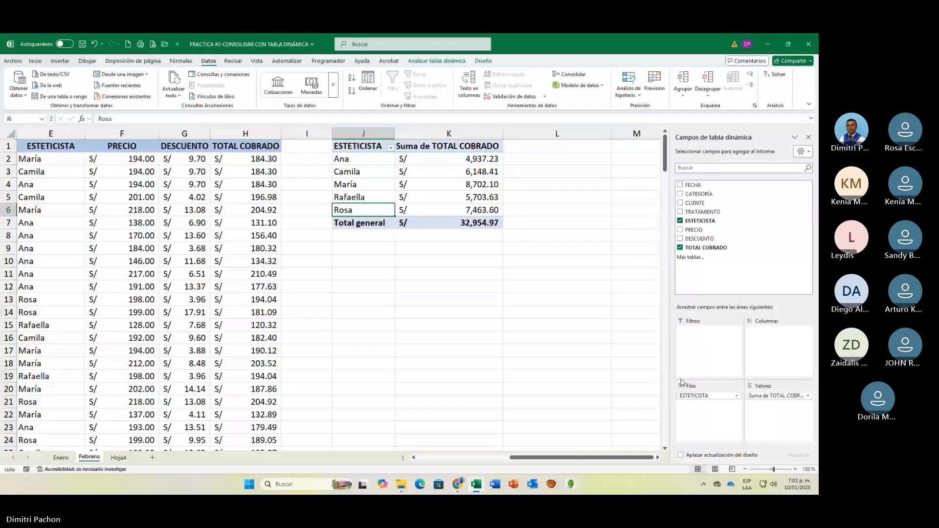
Close the practice workbook and preview the VENTAS JULIO workbook in the CONSOLIDACIÓN DE DATOS folder.
left_click(804, 46)
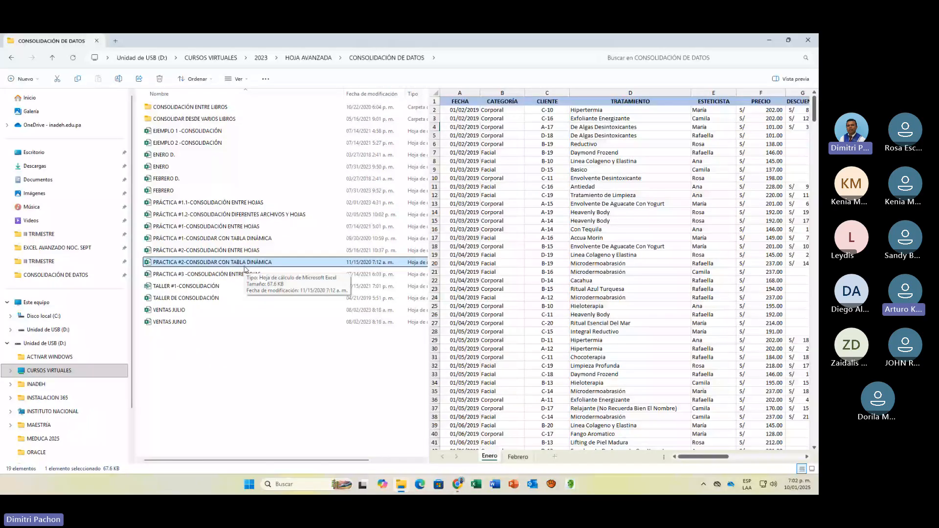
left_click(180, 312)
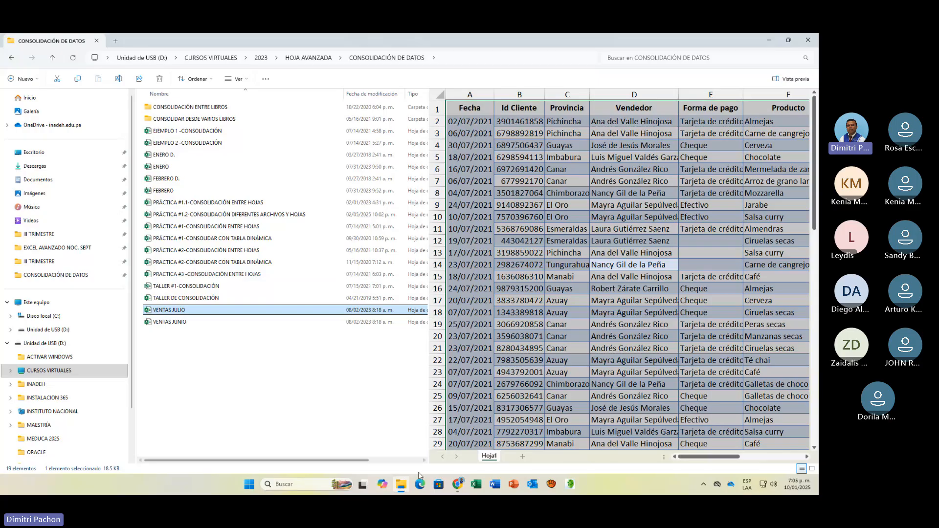
Switch to Microsoft Teams in the browser and look through the recent recordings and files in its OneDrive section.
mouse_move(455, 486)
left_click(422, 438)
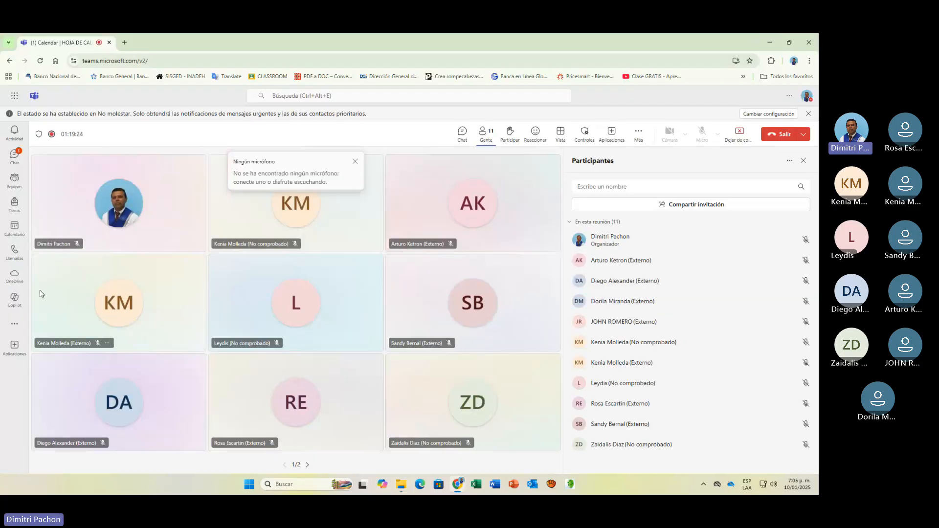
left_click(19, 281)
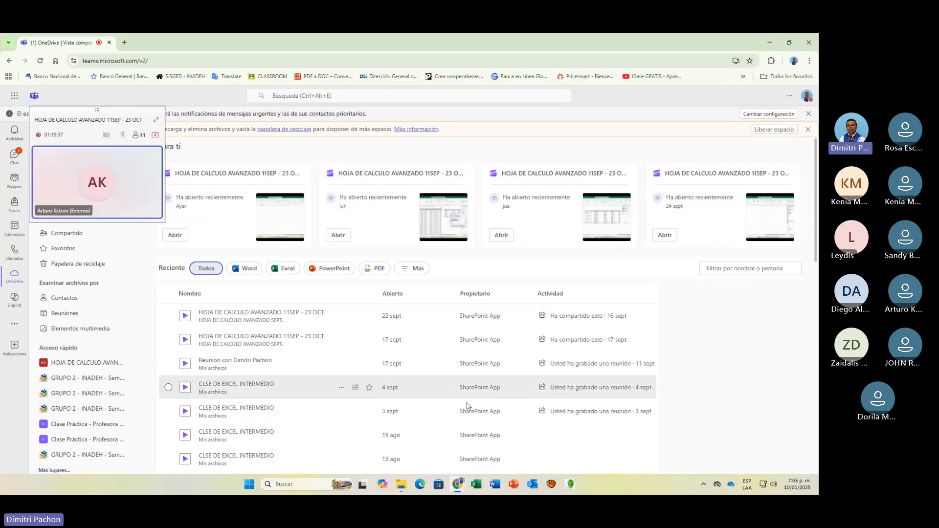
scroll(460, 416, "down", 1)
scroll(460, 419, "down", 8)
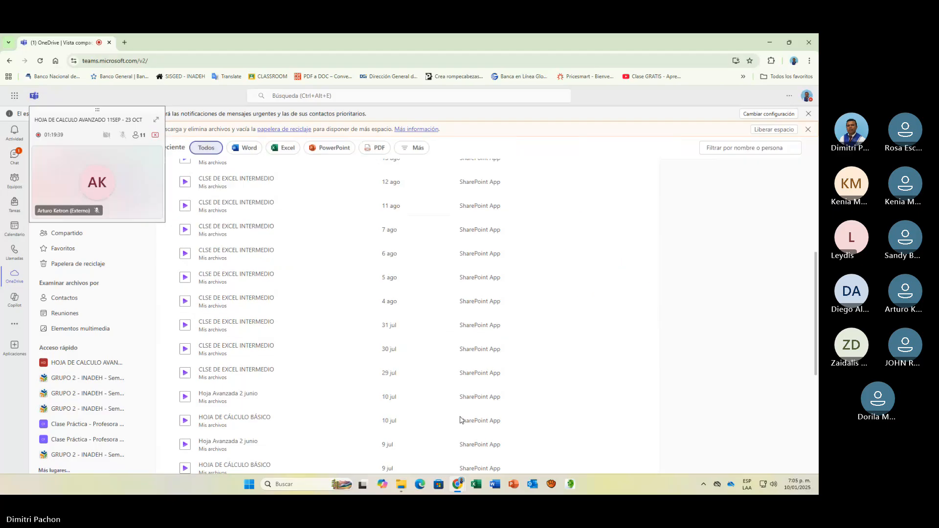
scroll(460, 420, "down", 10)
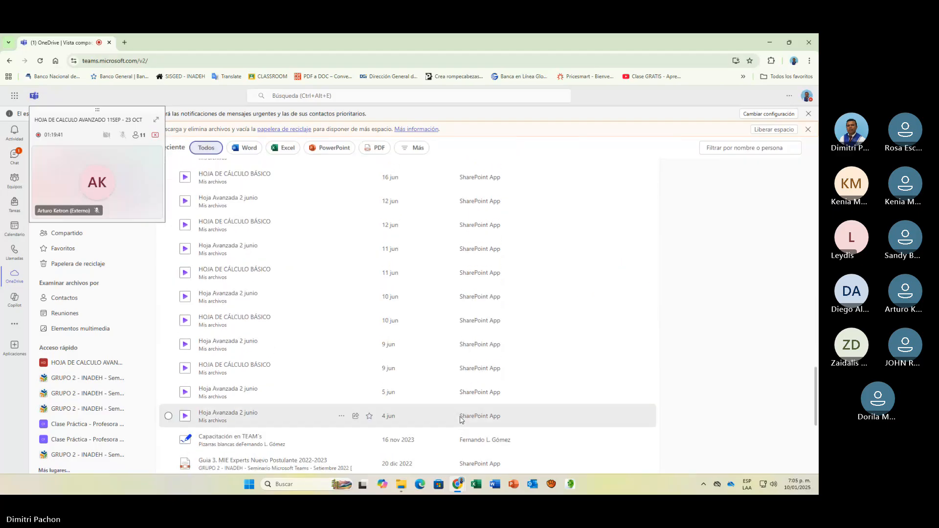
scroll(461, 419, "up", 20)
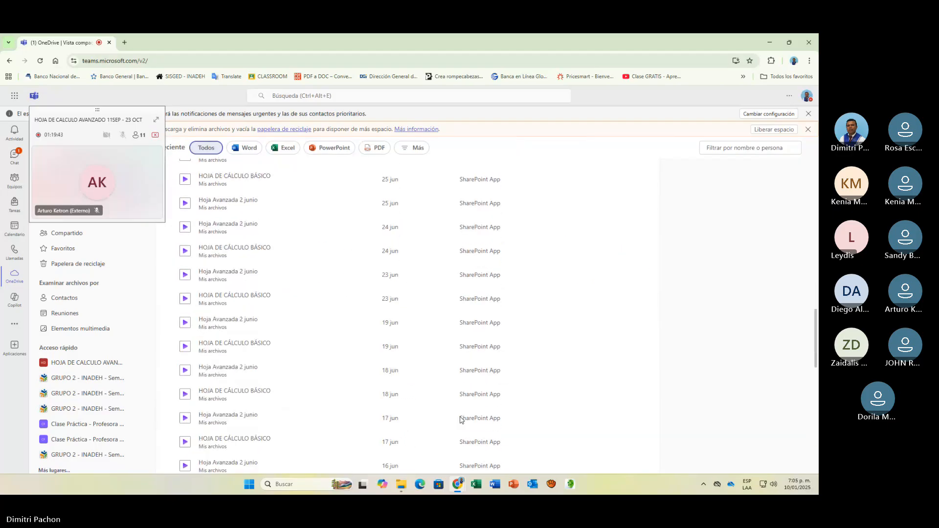
scroll(460, 420, "up", 2)
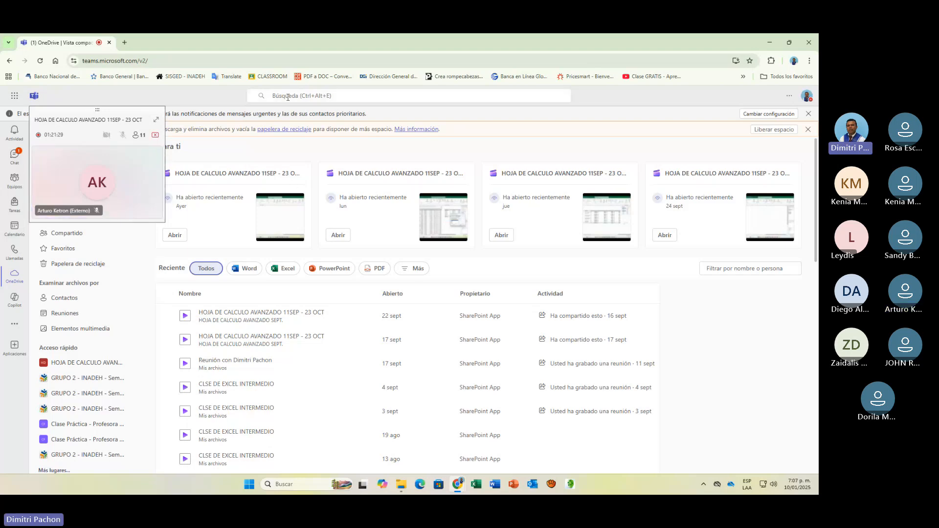
Return to the full meeting view and display the list of meeting participants.
left_click(157, 121)
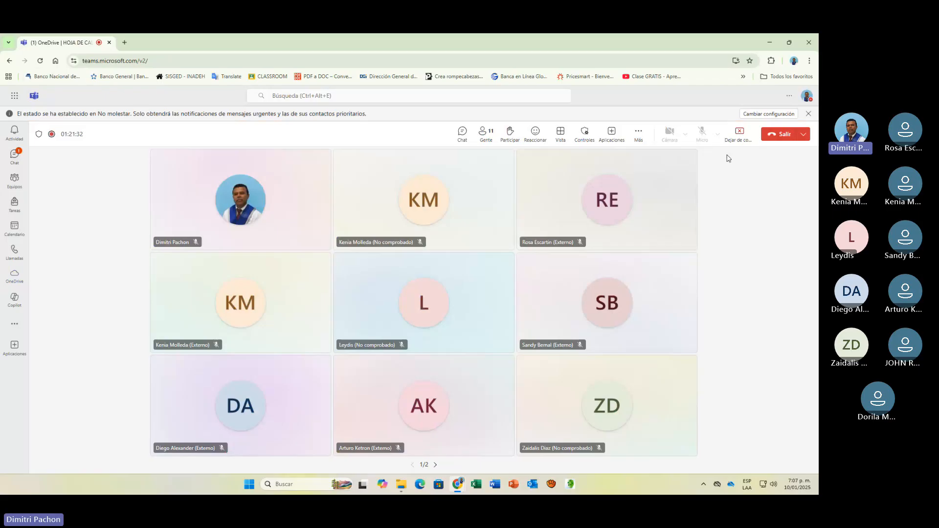
left_click(487, 133)
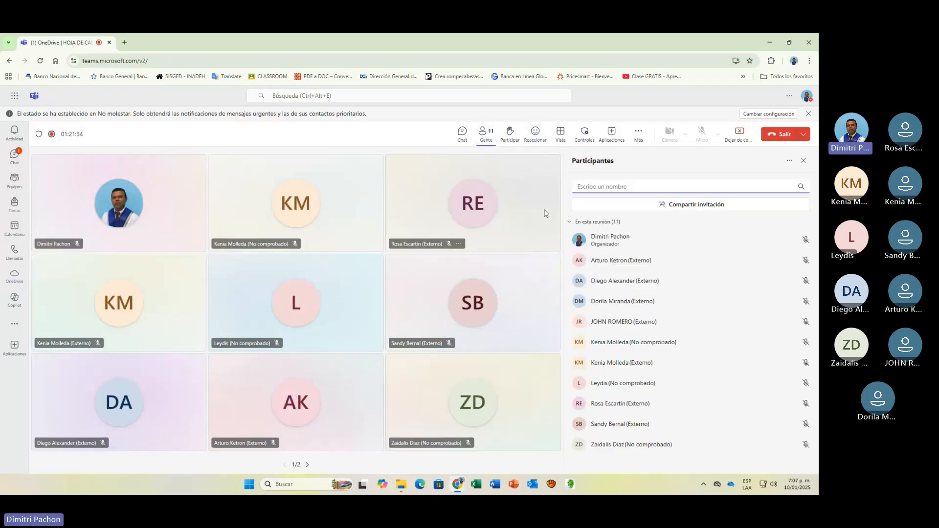
Switch to File Explorer and examine the sales tables by previewing VENTAS JUNIO and opening VENTAS JULIO in Excel, closing it without changes.
left_click(401, 485)
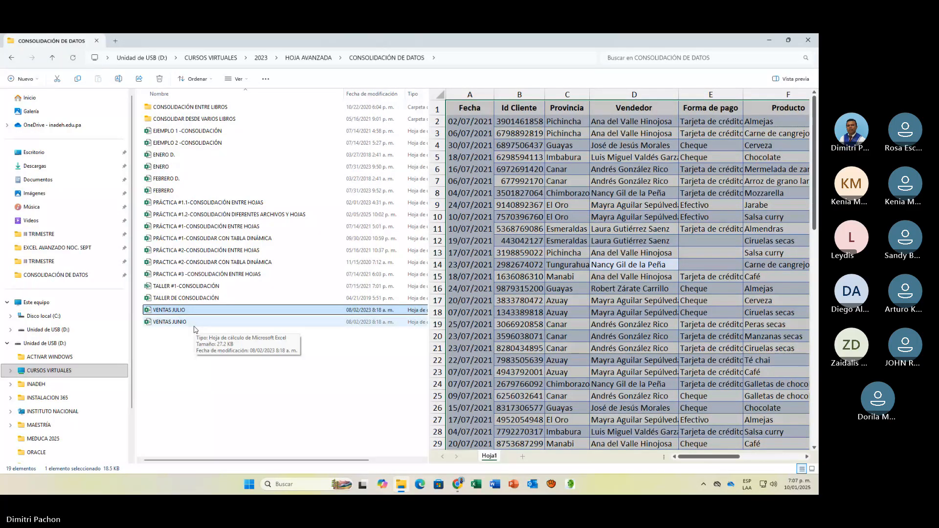
left_click(177, 321)
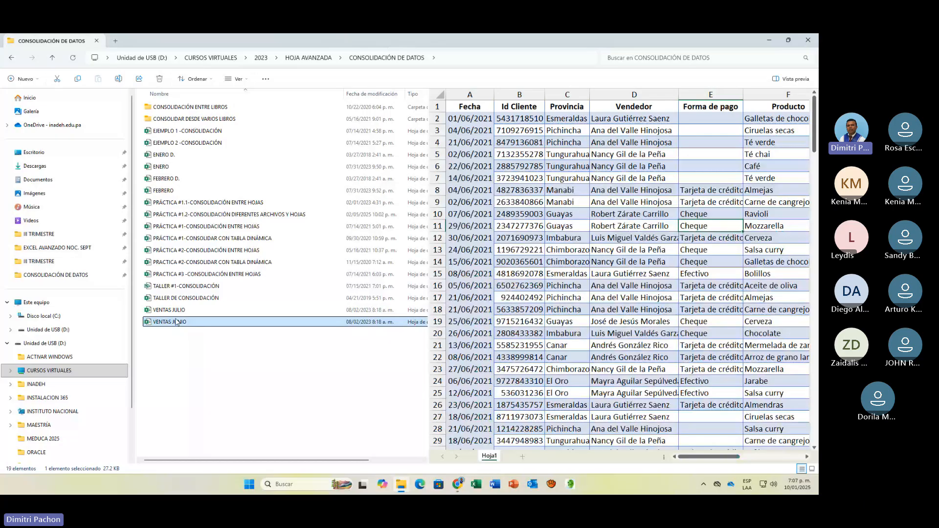
double_click(178, 322)
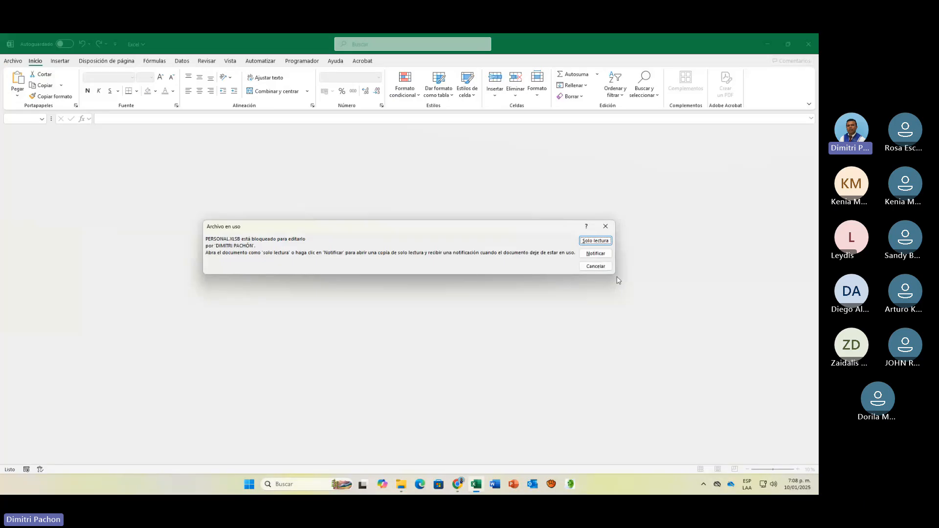
left_click(605, 268)
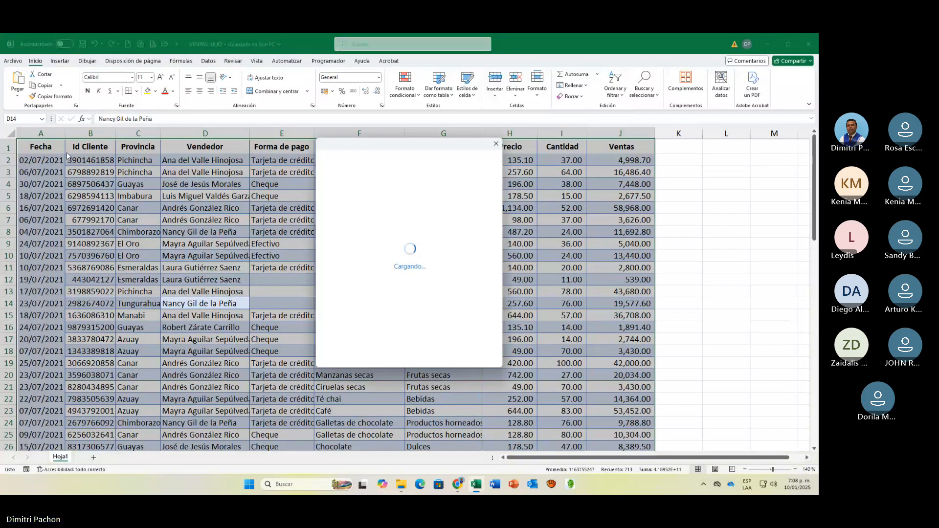
left_click(496, 144)
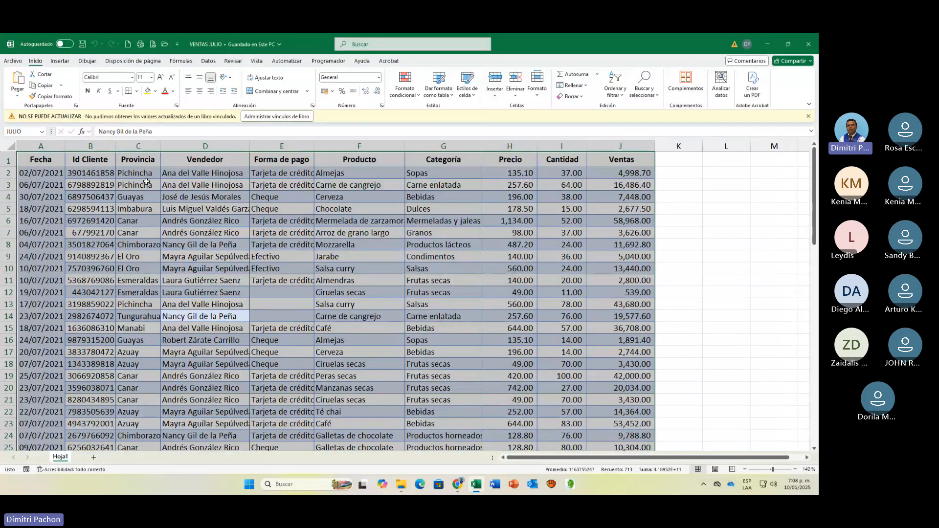
left_click(808, 116)
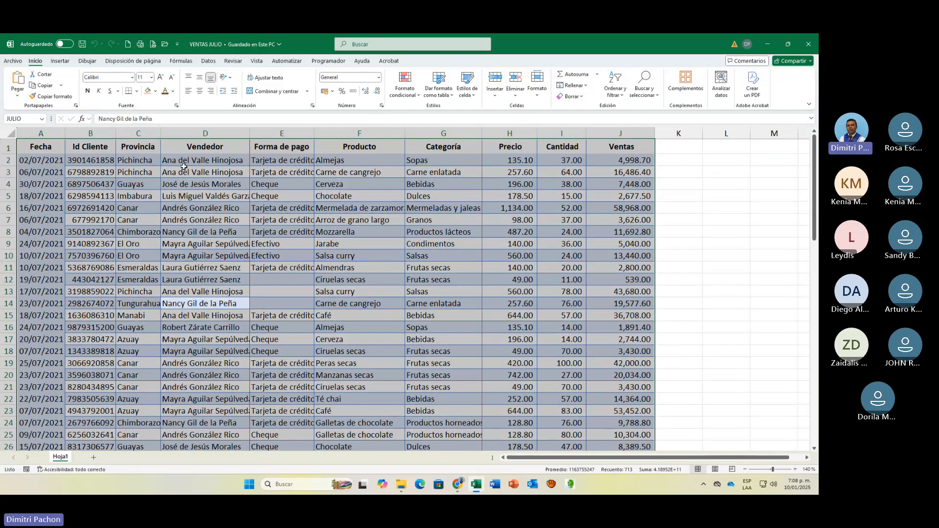
left_click(204, 185)
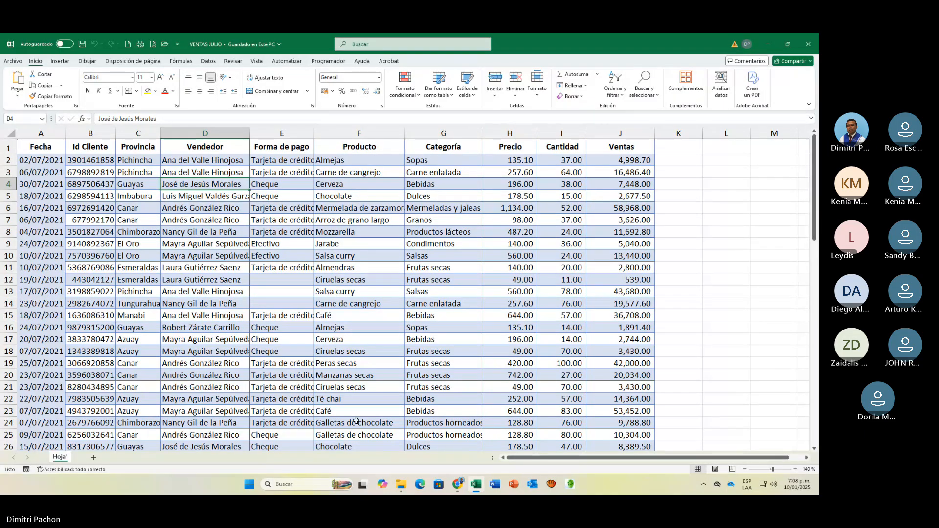
left_click(808, 45)
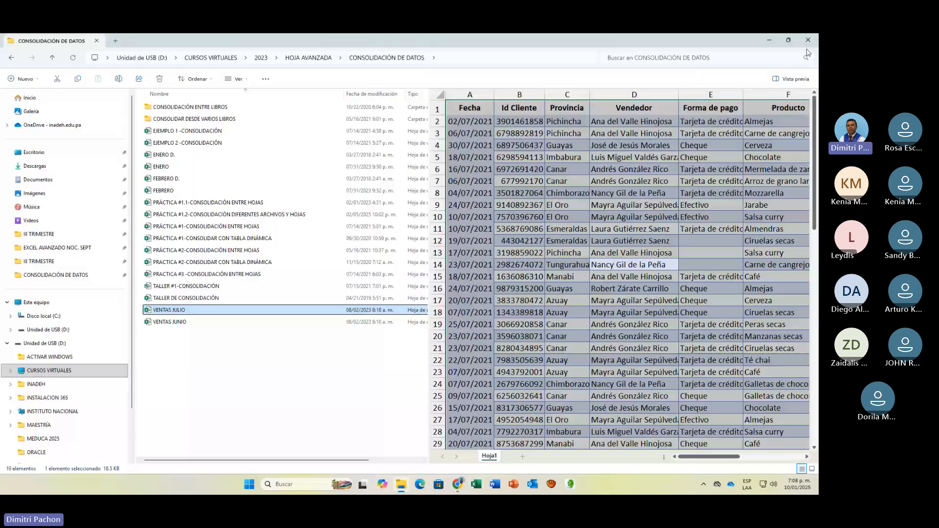
left_click(162, 326)
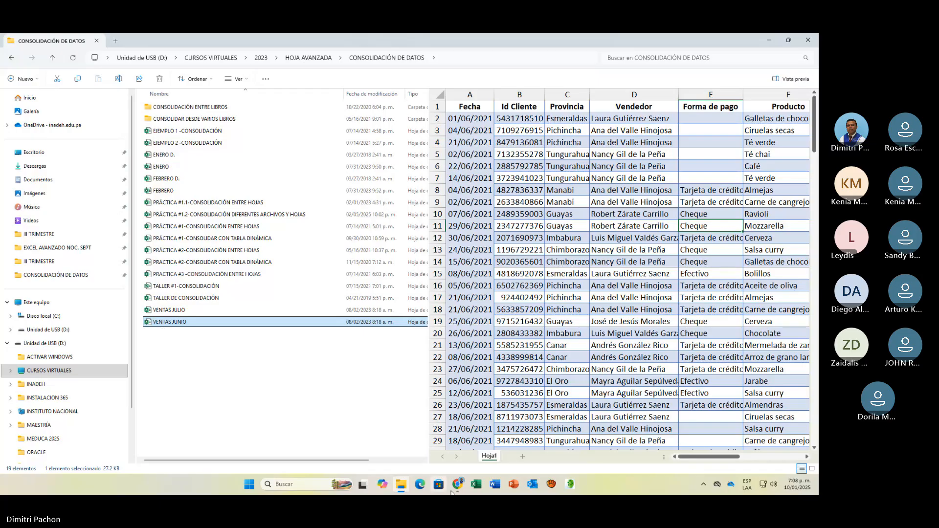
Switch to the browser and show the classwork of the HOJA DE CÁLCULO AVANZADO class in Google Classroom in a new tab.
mouse_move(458, 485)
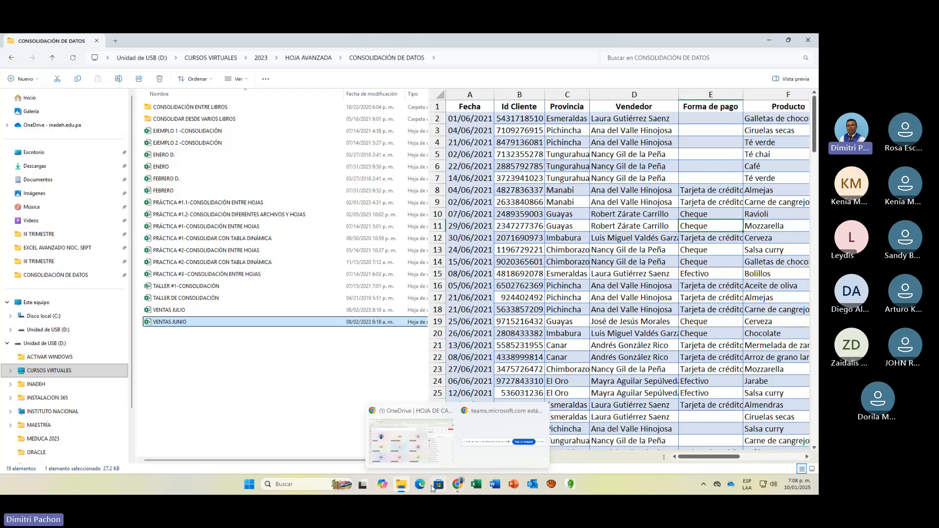
left_click(411, 435)
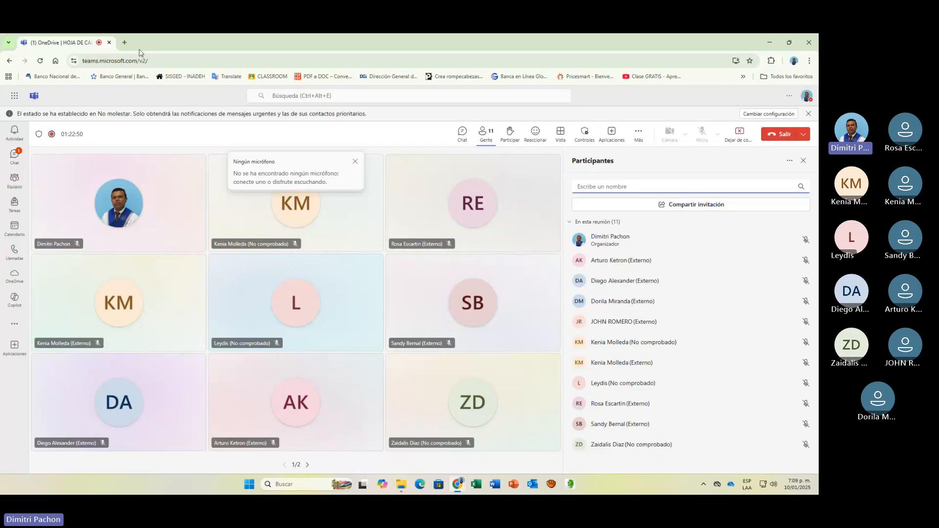
left_click(122, 46)
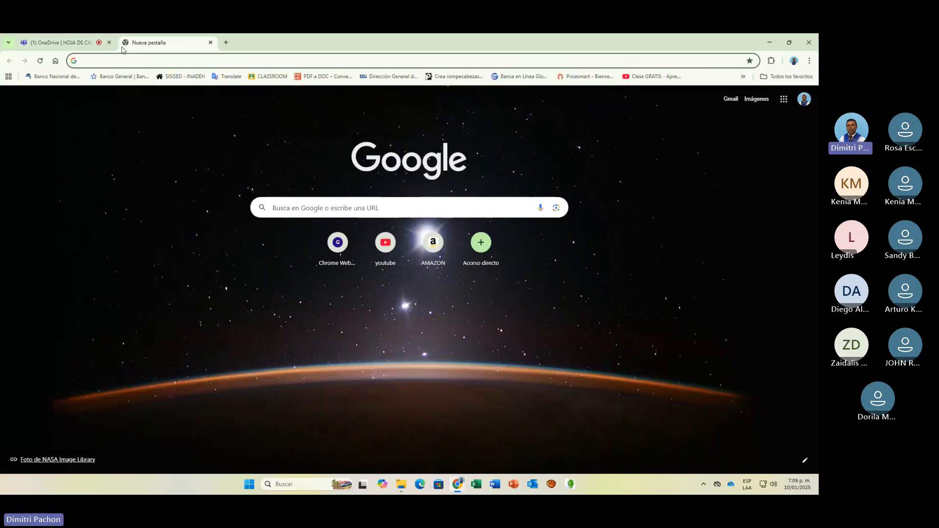
left_click(268, 76)
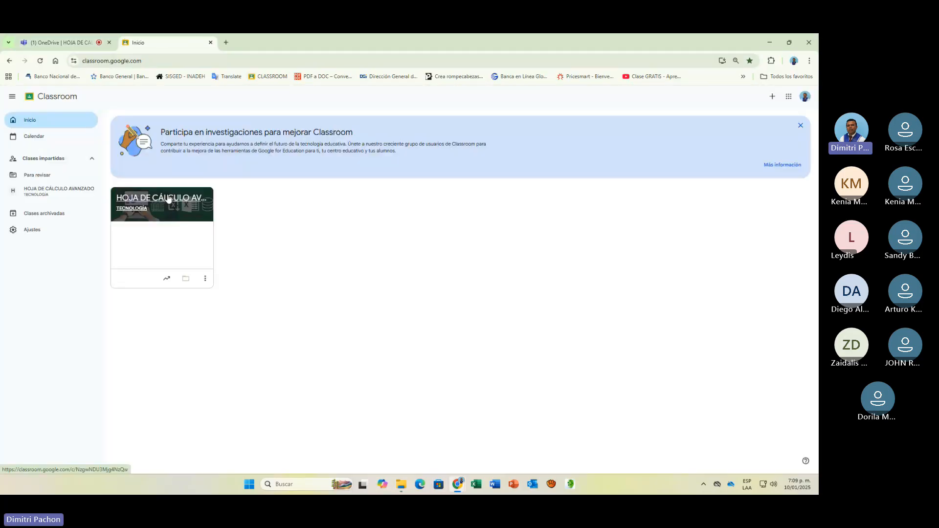
left_click(167, 201)
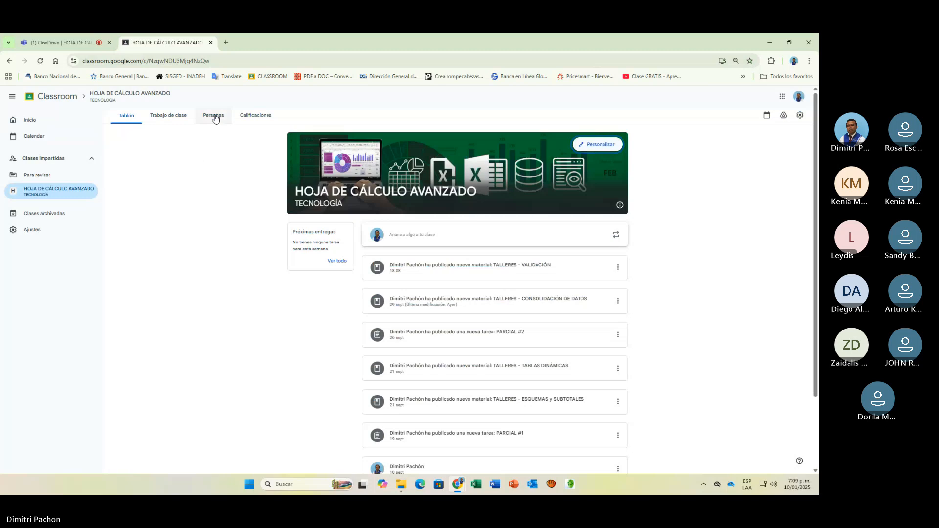
left_click(182, 116)
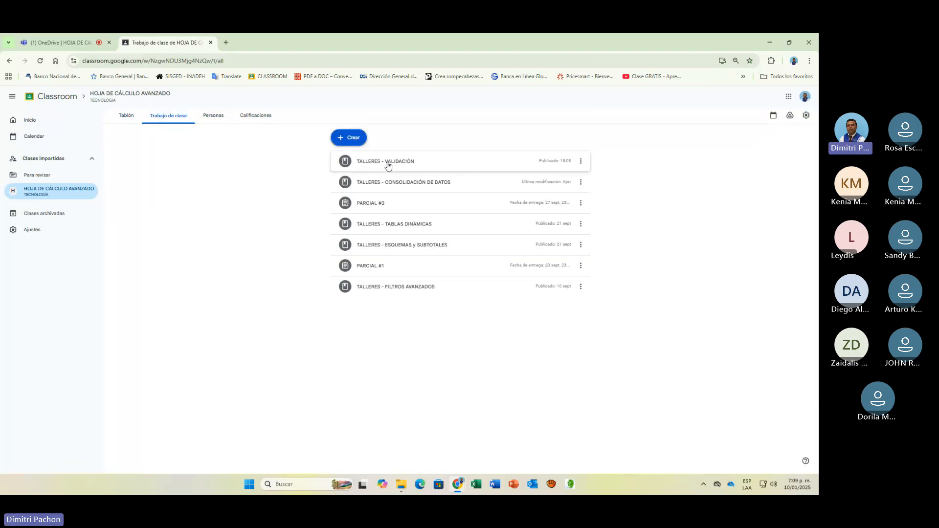
Open the TALLERES - CONSOLIDACIÓN DE DATOS material for editing and look through its attached workbooks.
left_click(580, 183)
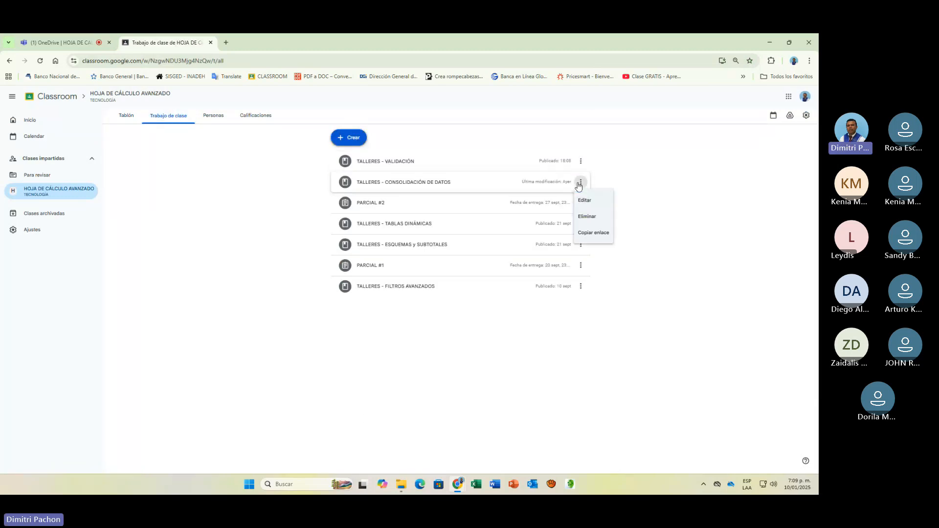
left_click(585, 200)
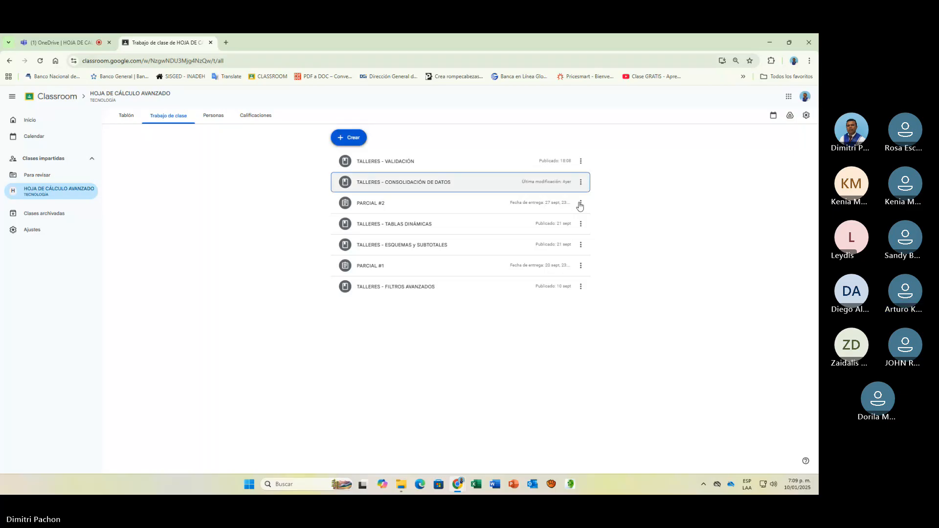
scroll(376, 336, "down", 1)
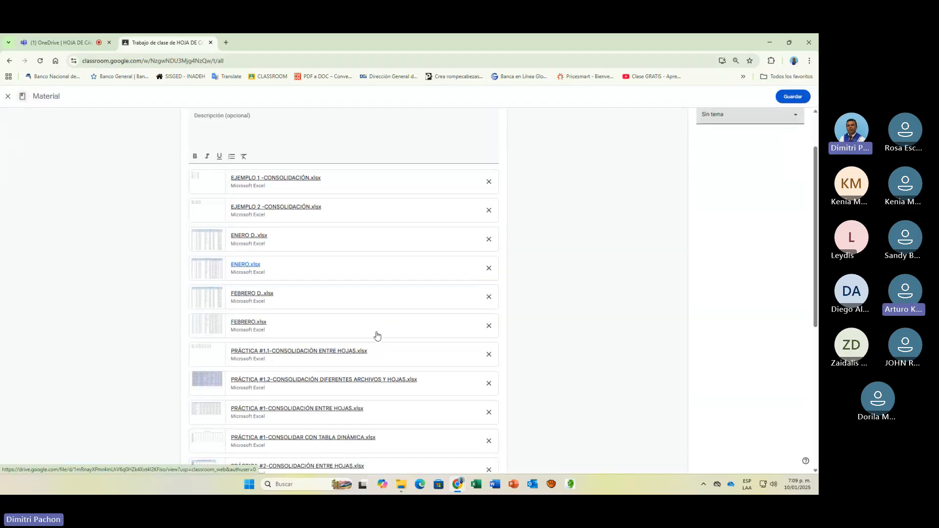
scroll(376, 335, "down", 6)
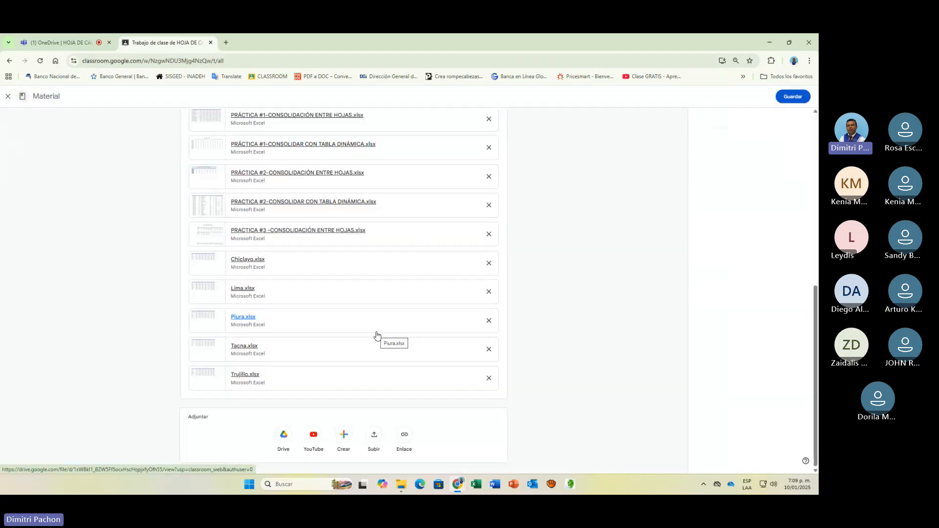
scroll(377, 336, "up", 7)
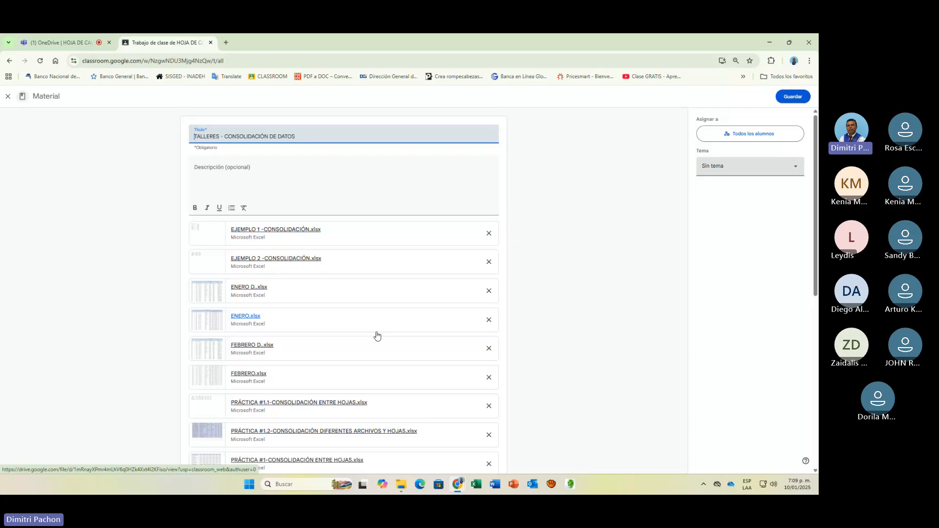
scroll(377, 335, "down", 7)
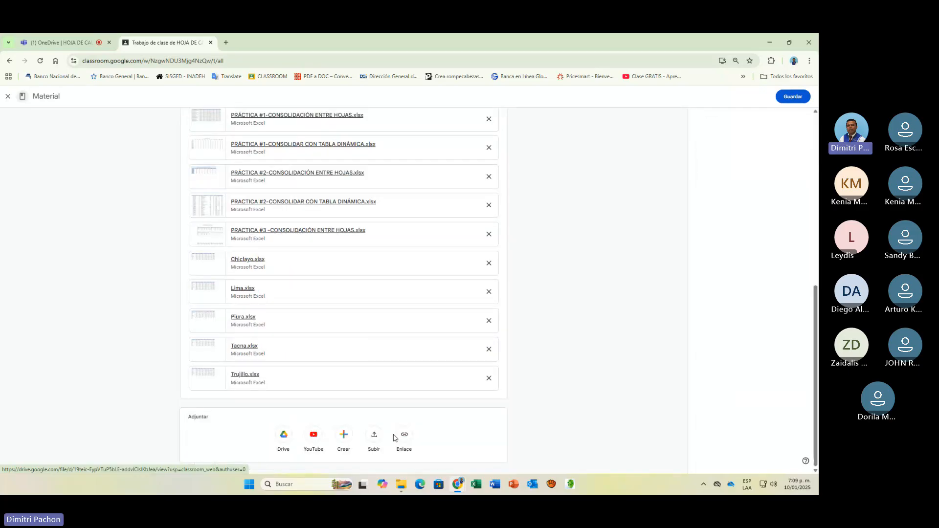
Start a file upload for the material and browse to the CURSOS VIRTUALES > 2023 > HOJA AVANZADA > CONSOLIDACIÓN DE DATOS folder.
left_click(376, 435)
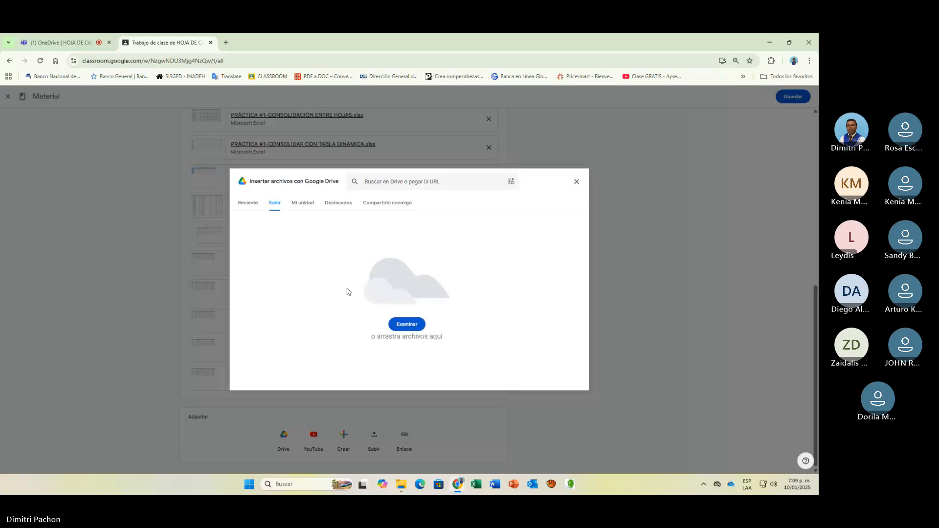
left_click(395, 324)
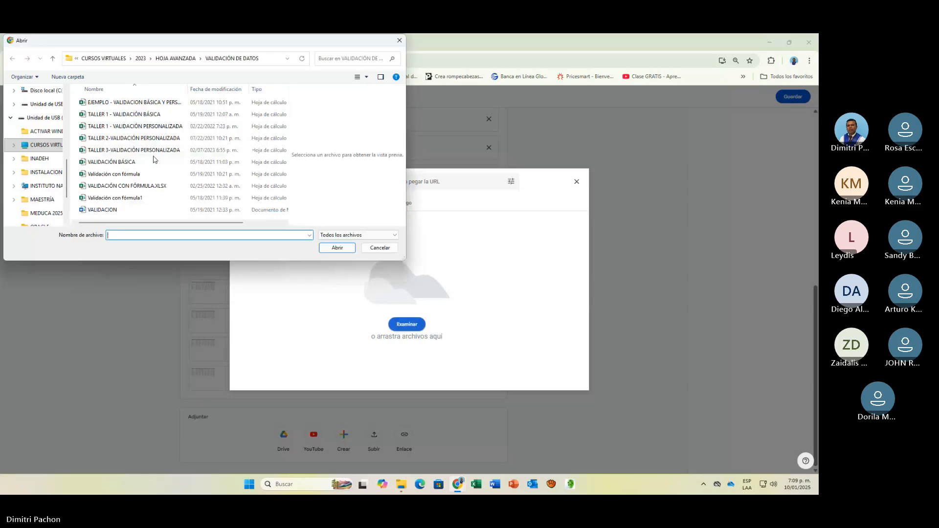
scroll(133, 206, "right", 3)
scroll(127, 206, "left", 3)
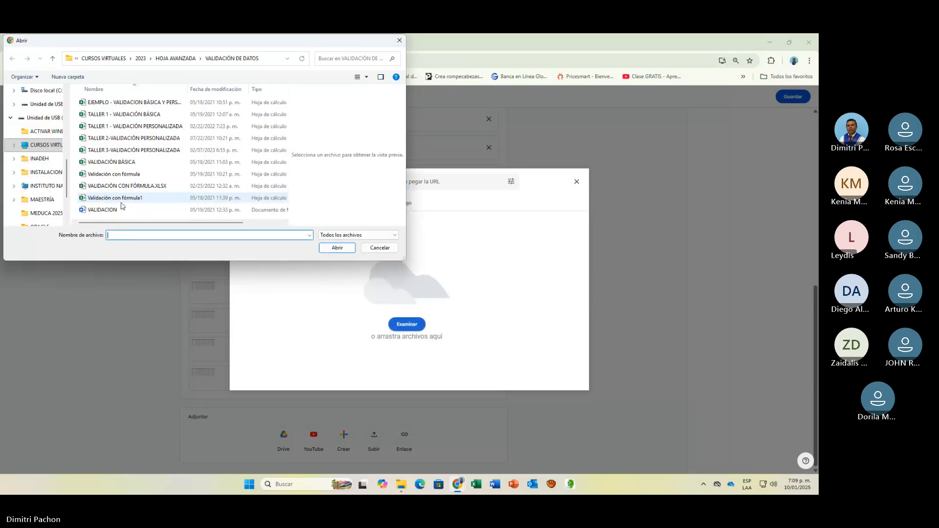
left_click(48, 146)
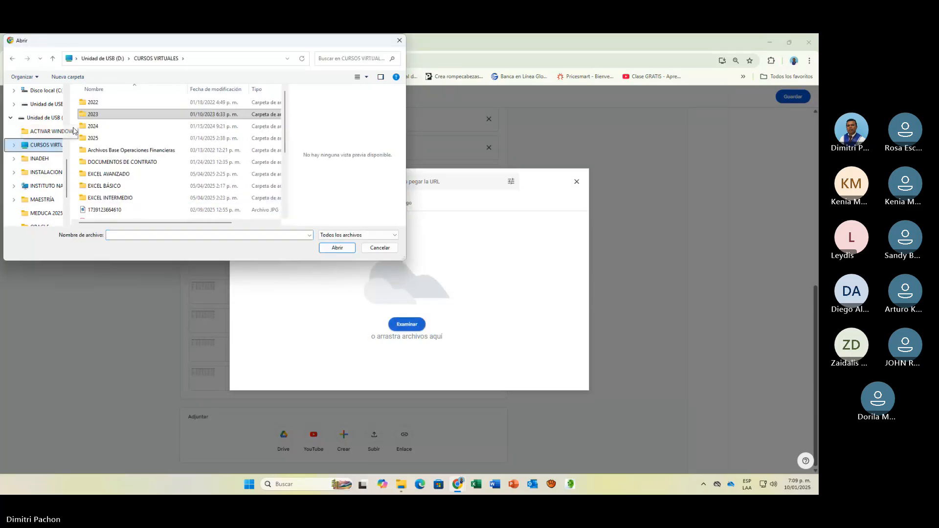
double_click(93, 114)
left_click(99, 140)
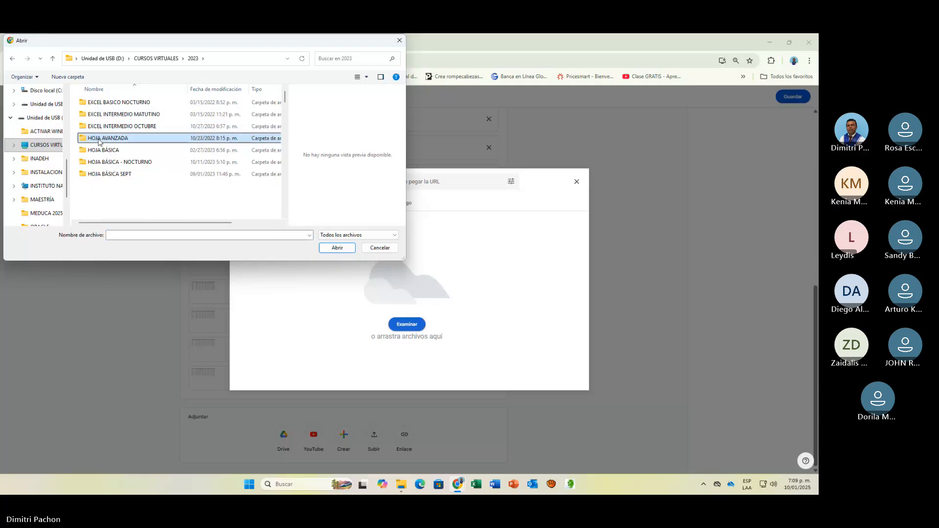
double_click(99, 140)
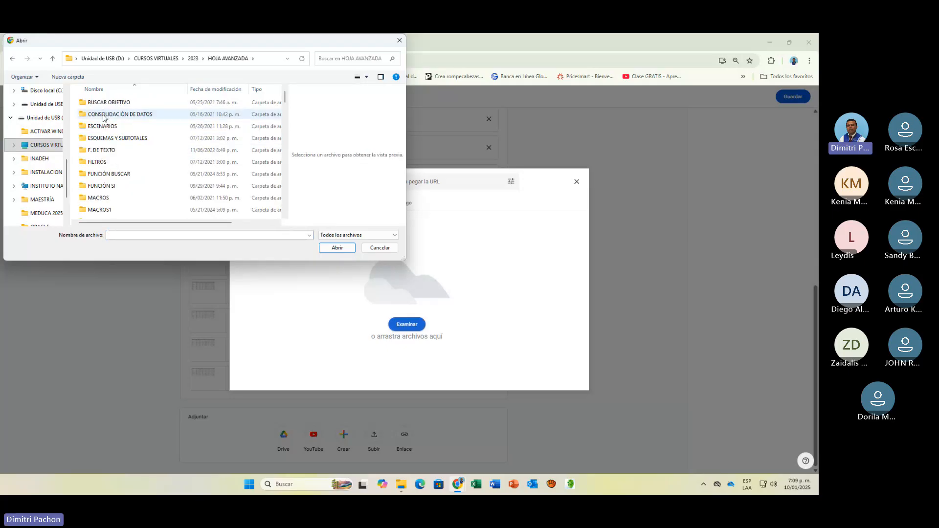
double_click(103, 117)
Attach the VENTAS JULIO and VENTAS JUNIO workbooks to the material.
left_click(103, 202)
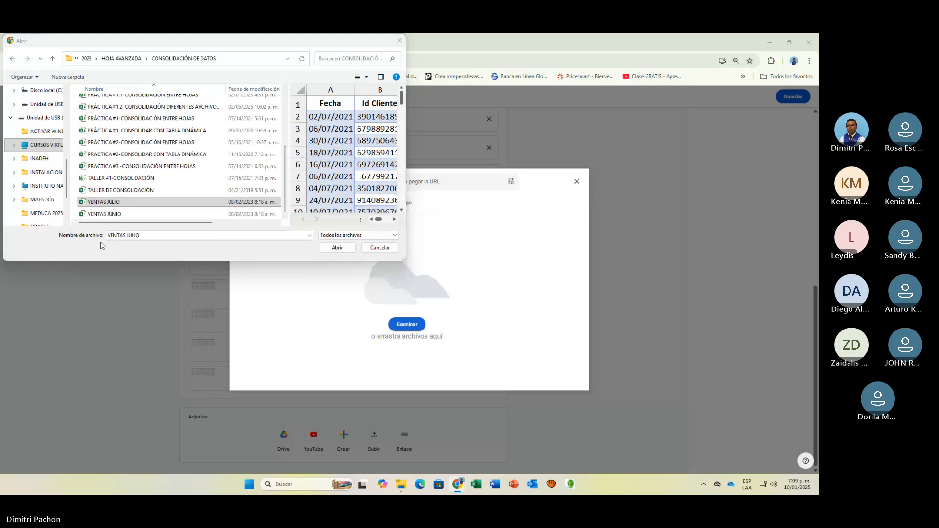
key("shift+Down")
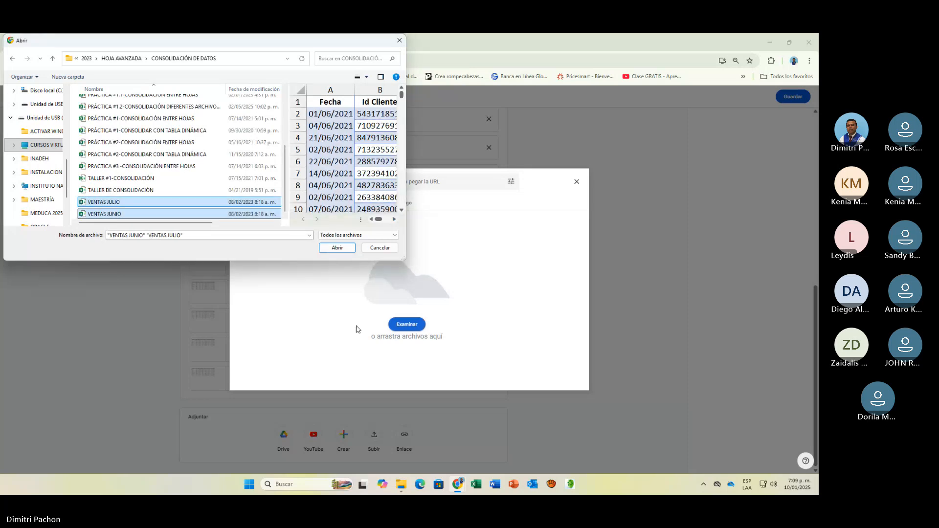
key("Return")
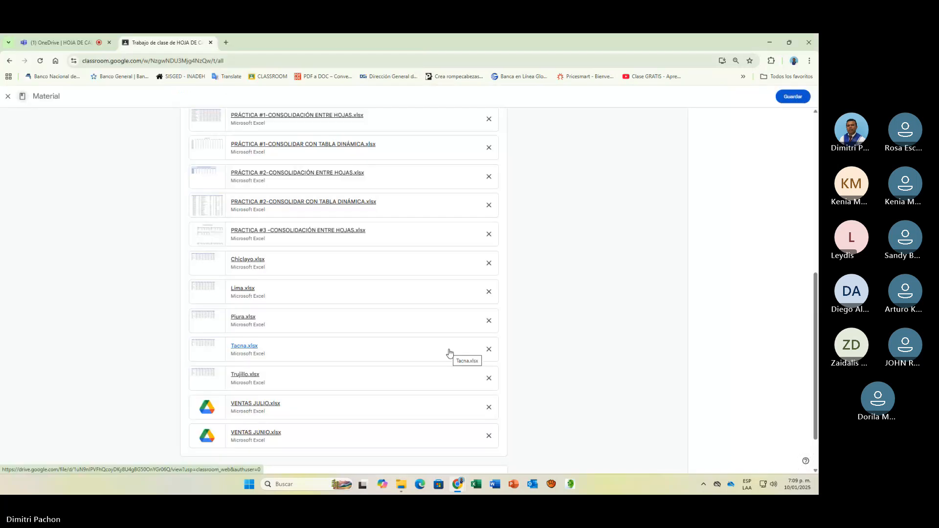
Save the edited material, close Google Classroom and return to the CONSOLIDACIÓN DE DATOS folder in File Explorer.
left_click(794, 98)
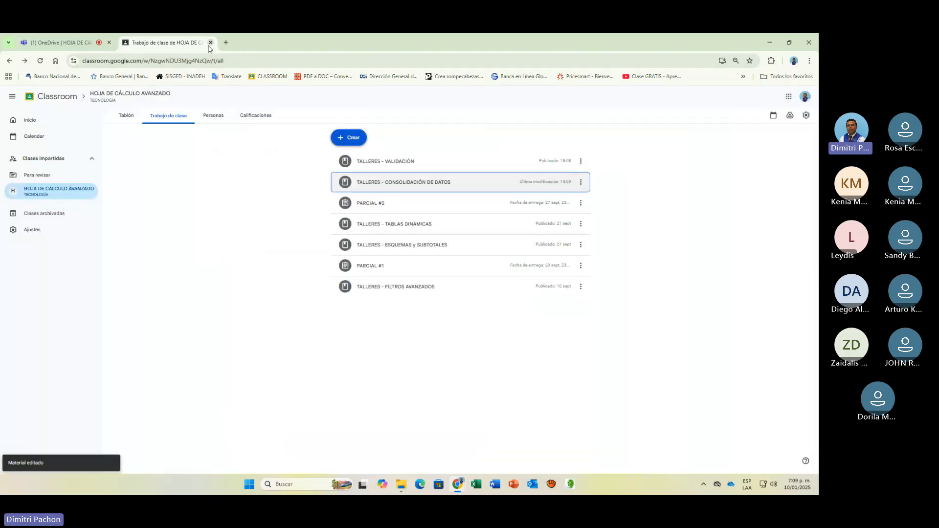
left_click(210, 45)
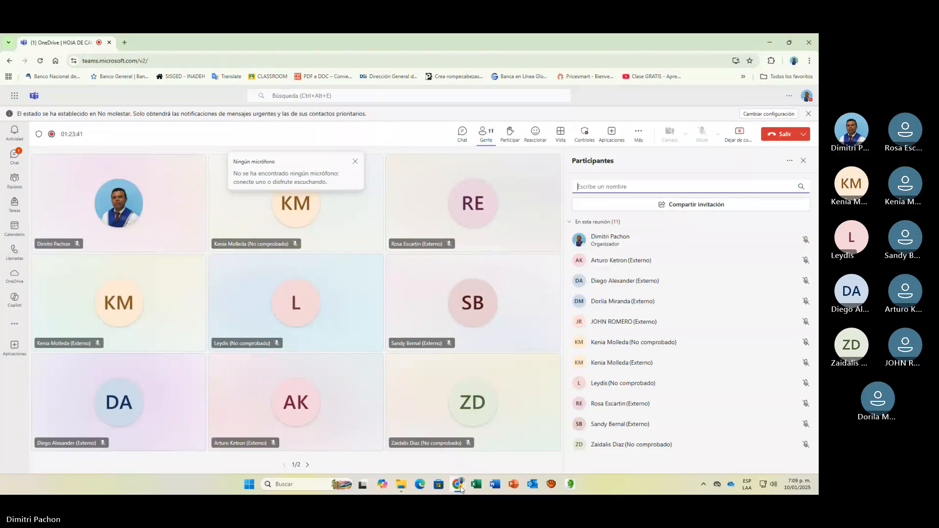
mouse_move(457, 491)
left_click(408, 489)
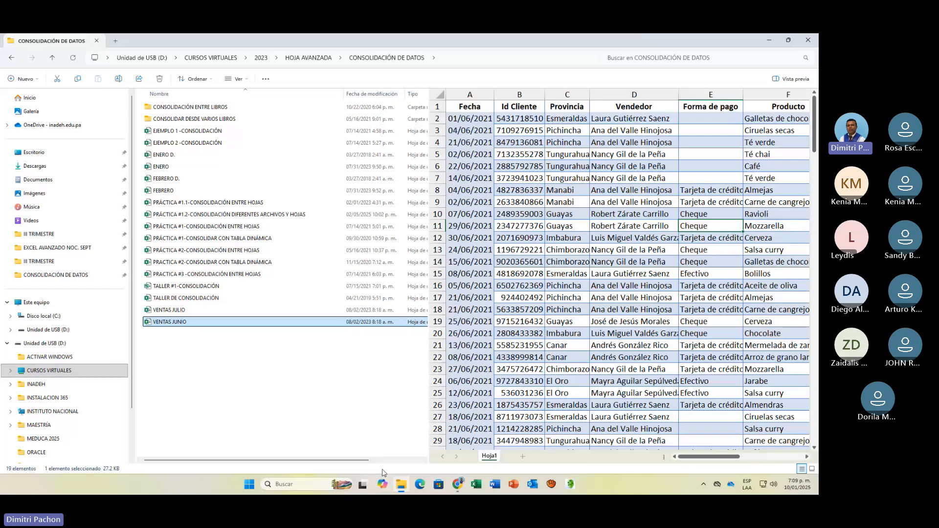
Open the VENTAS JUNIO and VENTAS JULIO workbooks from the CONSOLIDACIÓN DE DATOS folder and dismiss the security warning in VENTAS JUNIO.
double_click(170, 322)
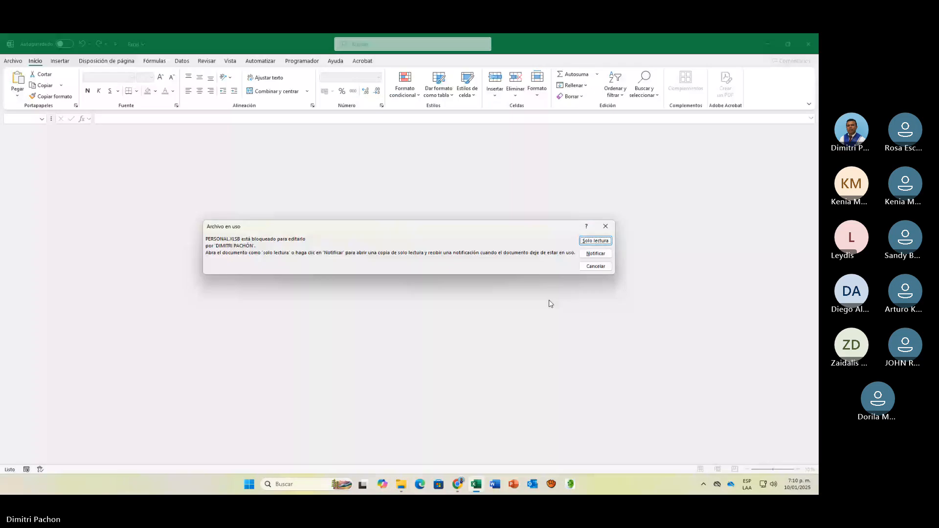
left_click(593, 266)
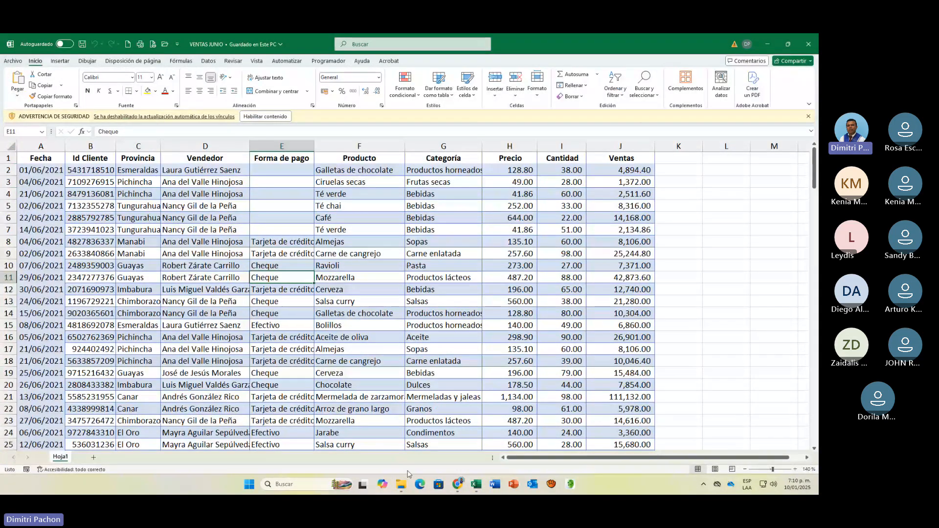
left_click(401, 485)
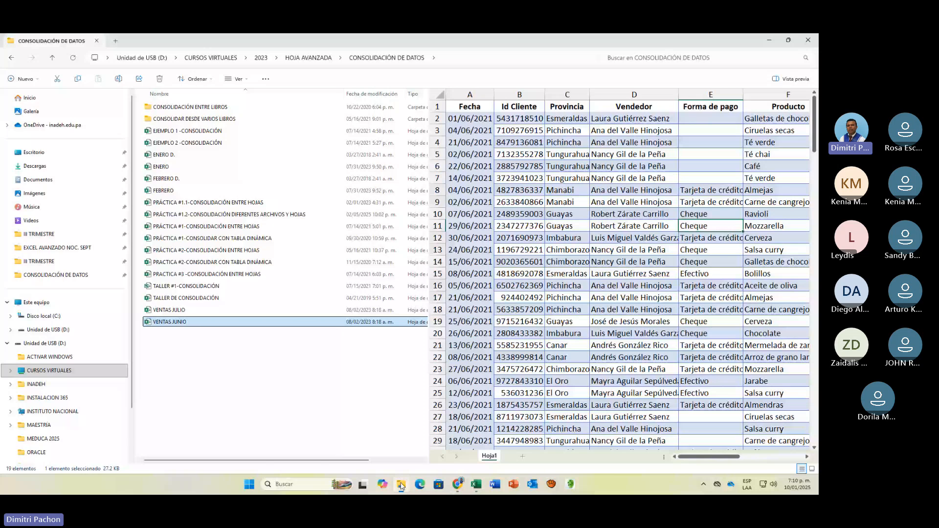
double_click(192, 313)
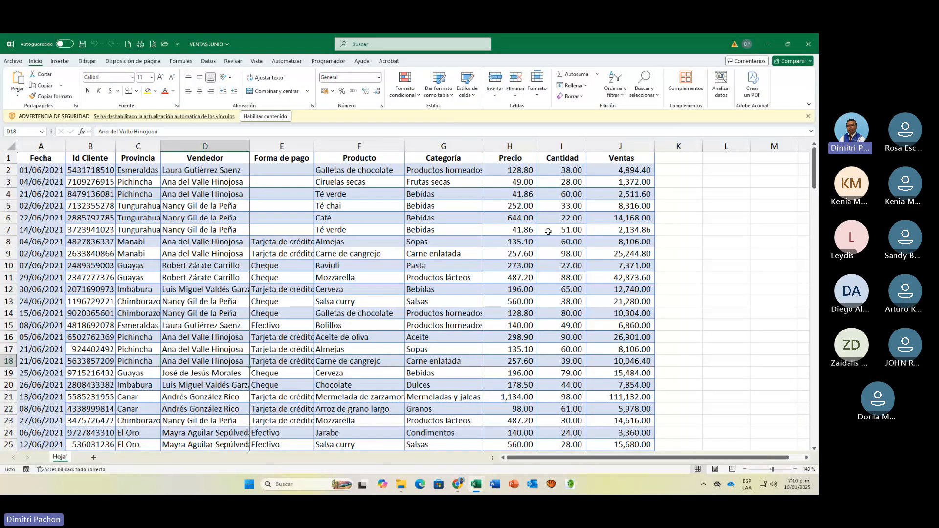
left_click(808, 116)
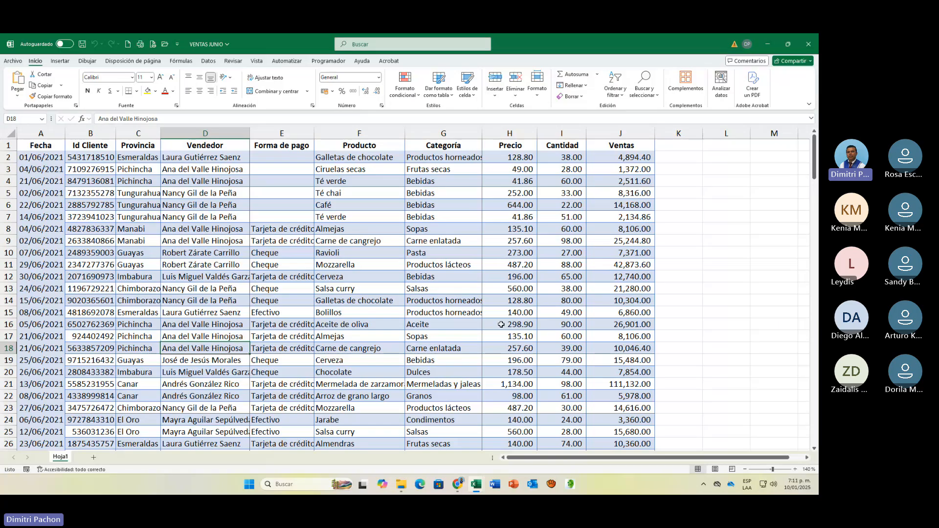
Insert a pivot table from the VENTAS JUNIO sales data on the existing sheet, starting at cell L1.
mouse_move(476, 488)
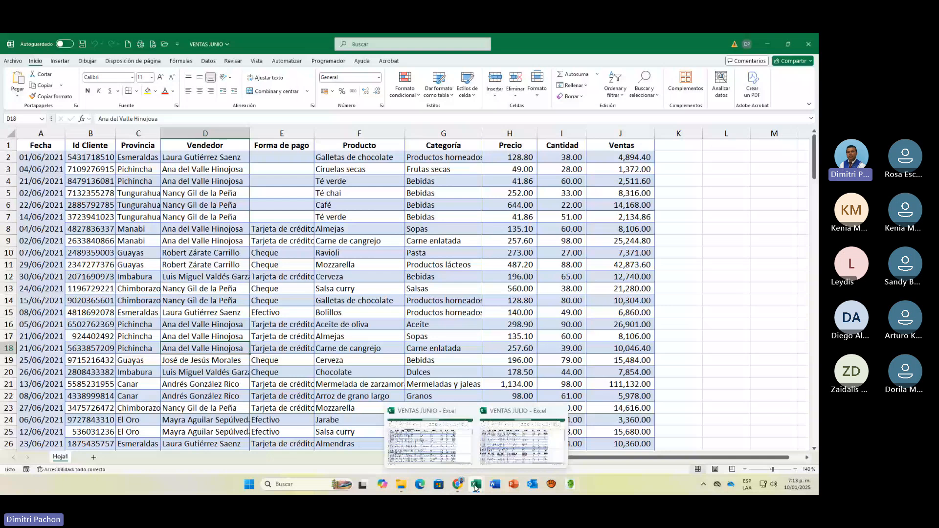
left_click(286, 259)
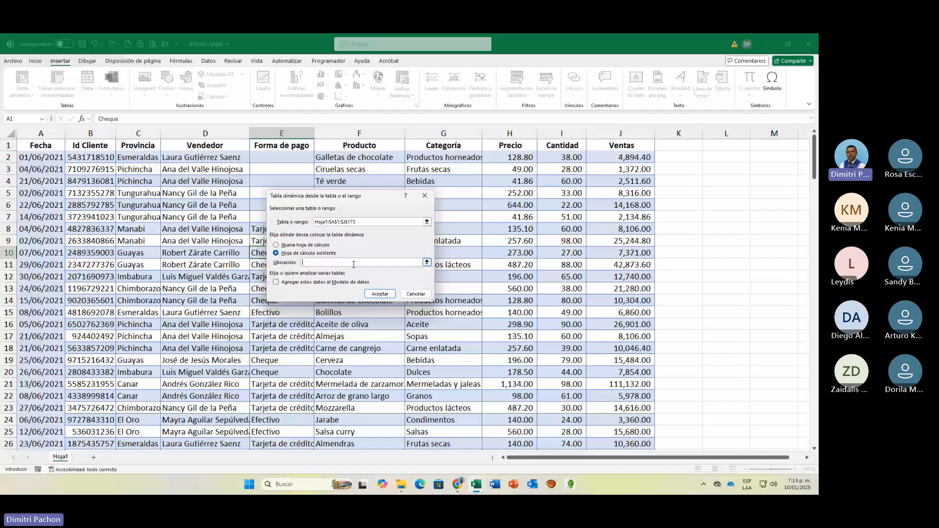
left_click(726, 145)
left_click(381, 294)
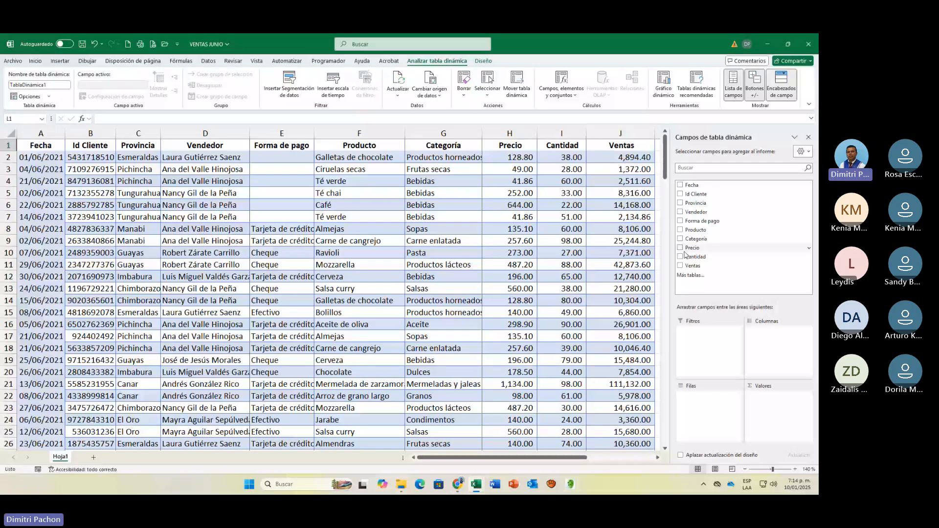
Set Producto as the June pivot table's rows with Cantidad and Ventas as summed values, and close the field list.
left_click(704, 230)
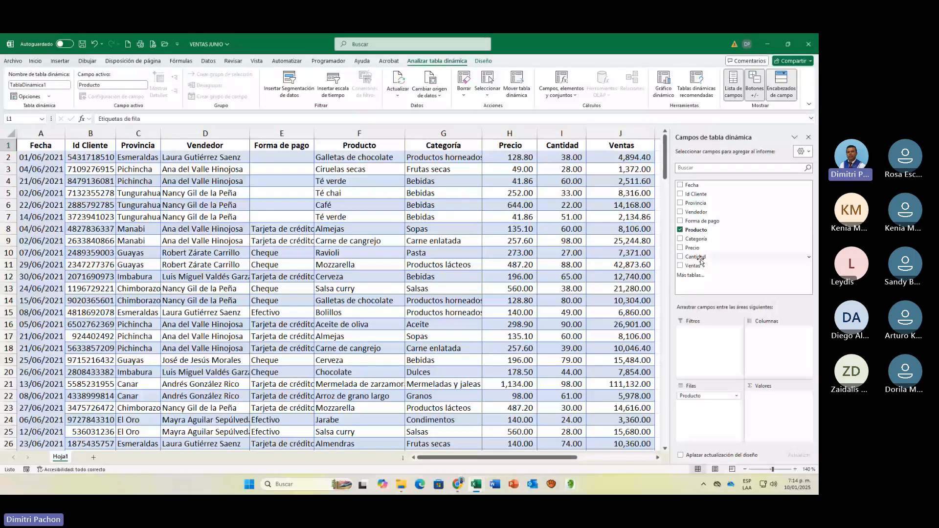
left_click_drag(701, 259, 766, 399)
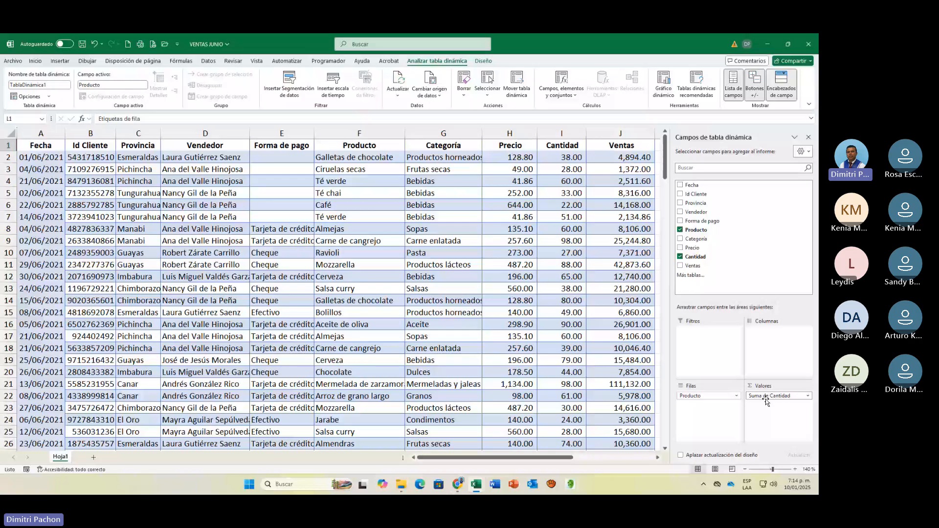
left_click_drag(693, 266, 767, 409)
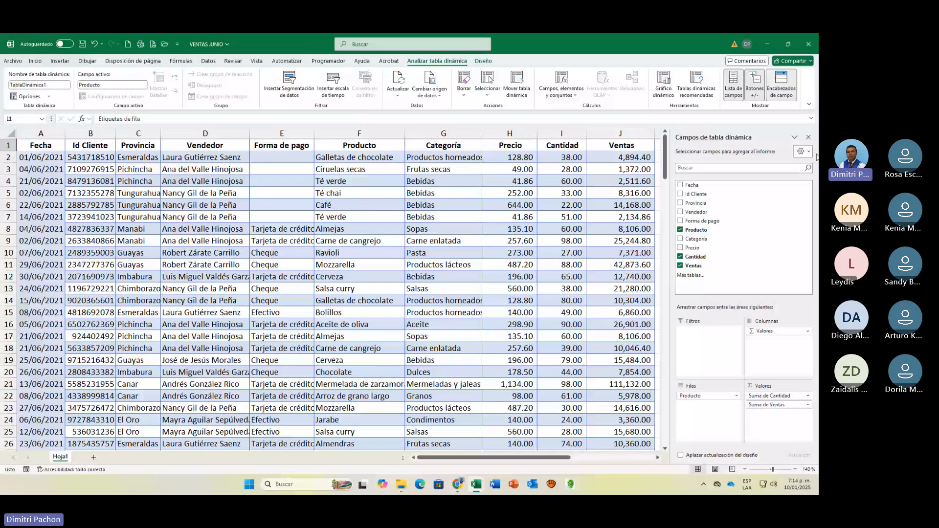
left_click(808, 137)
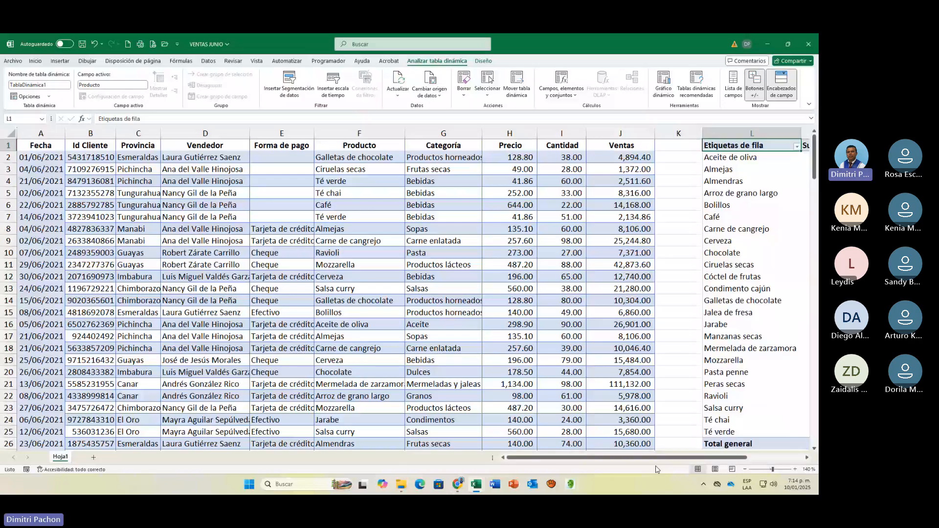
Rename the June pivot table's row label header in L1 to PRODUCTO.
scroll(777, 447, "right", 3)
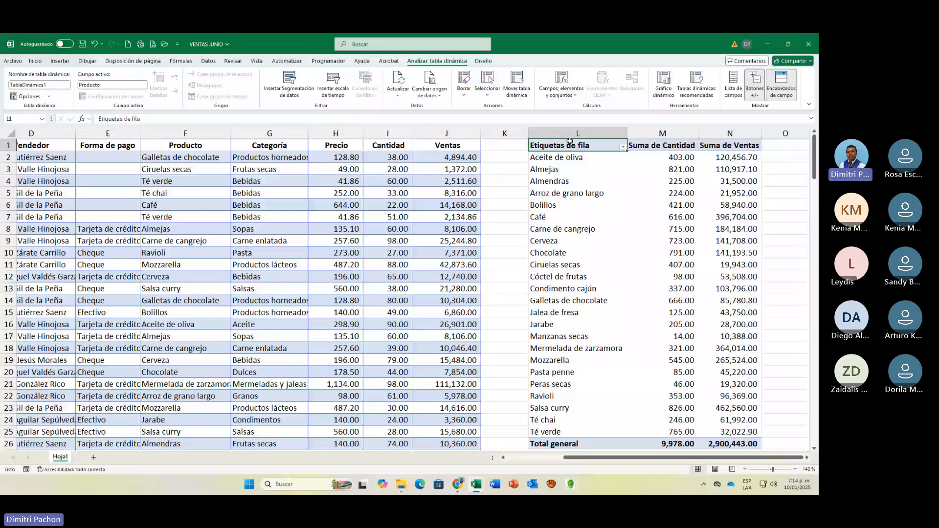
type("PRODUCTO")
key("Return")
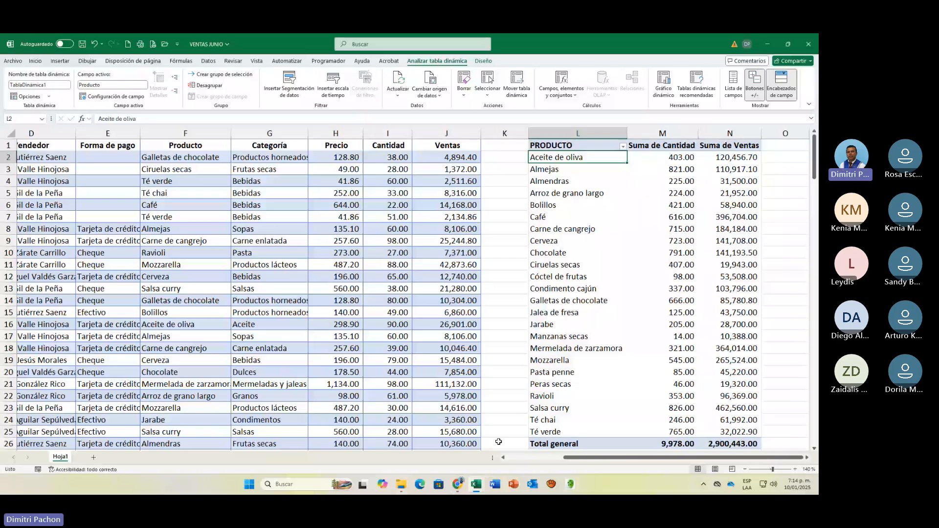
In VENTAS JULIO, build a pivot table at L1 with Producto as rows and the sums of Cantidad and Ventas as values.
left_click(476, 484)
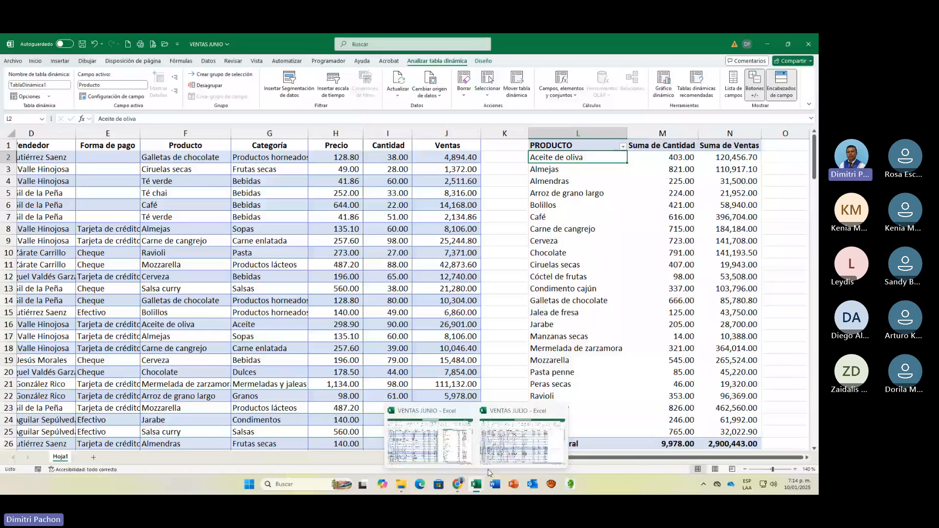
left_click(523, 437)
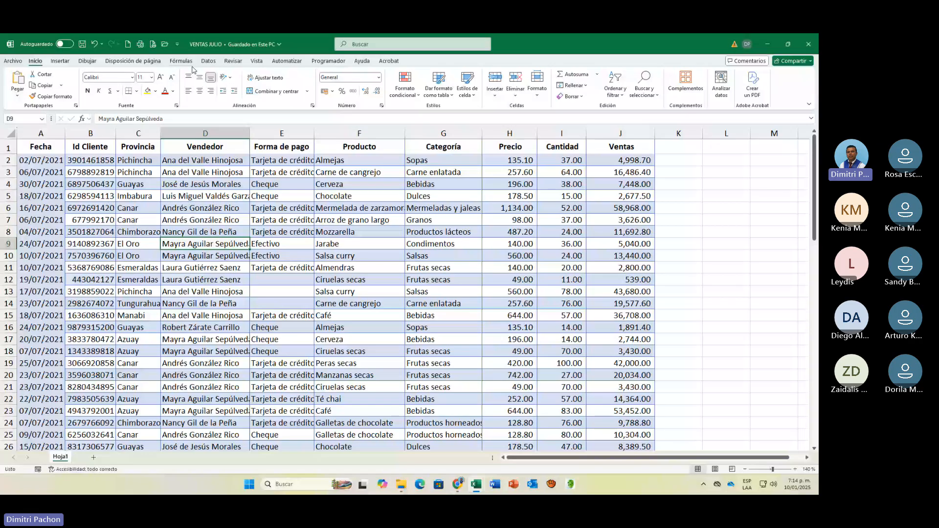
left_click(60, 61)
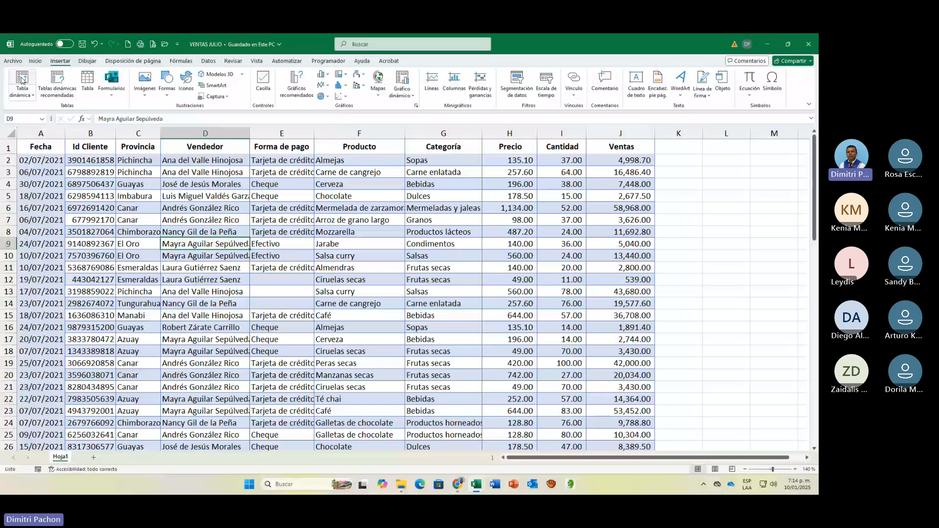
left_click(21, 80)
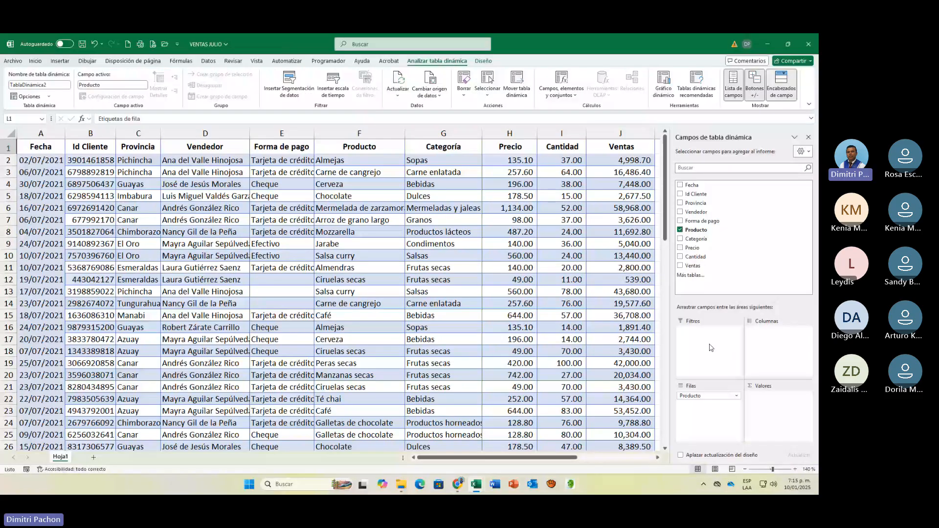
left_click_drag(696, 257, 777, 404)
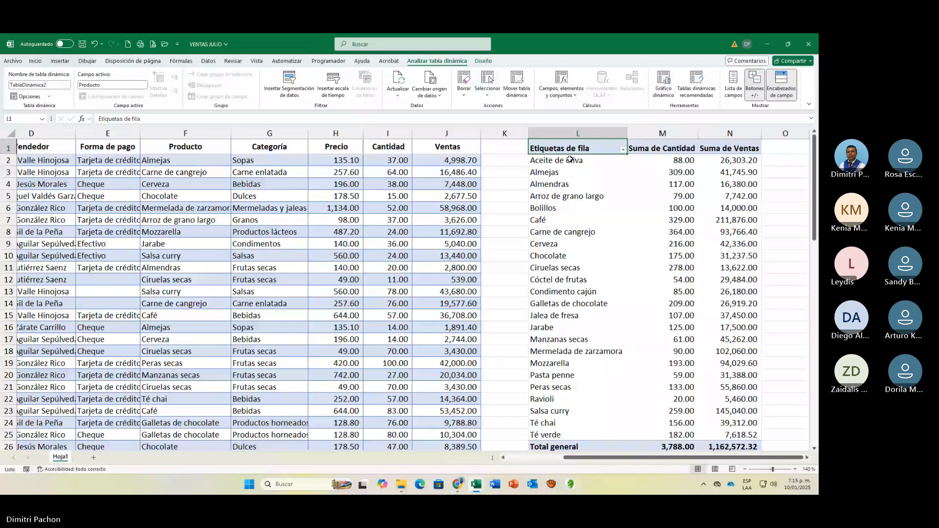
Rename the July pivot table's row label header in L1 to PRODUCTO.
type("PR")
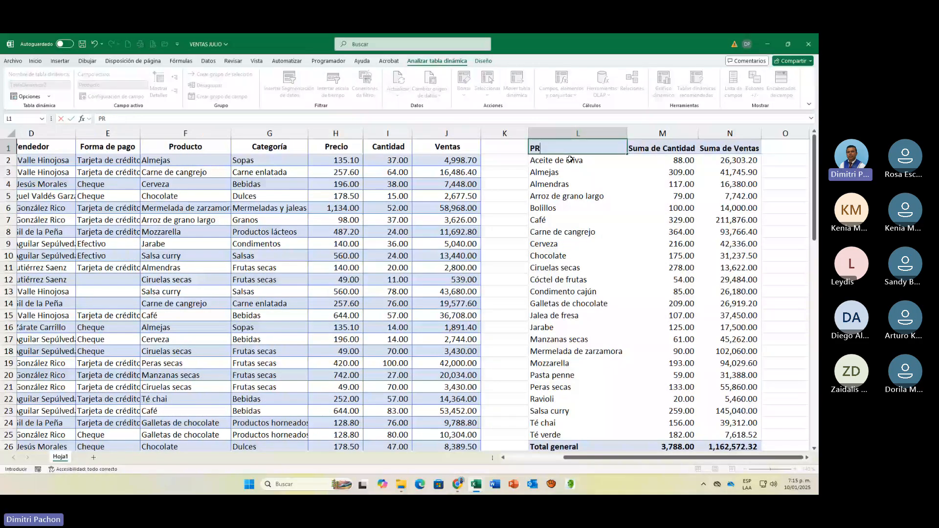
type("ODUCTO")
key("Return")
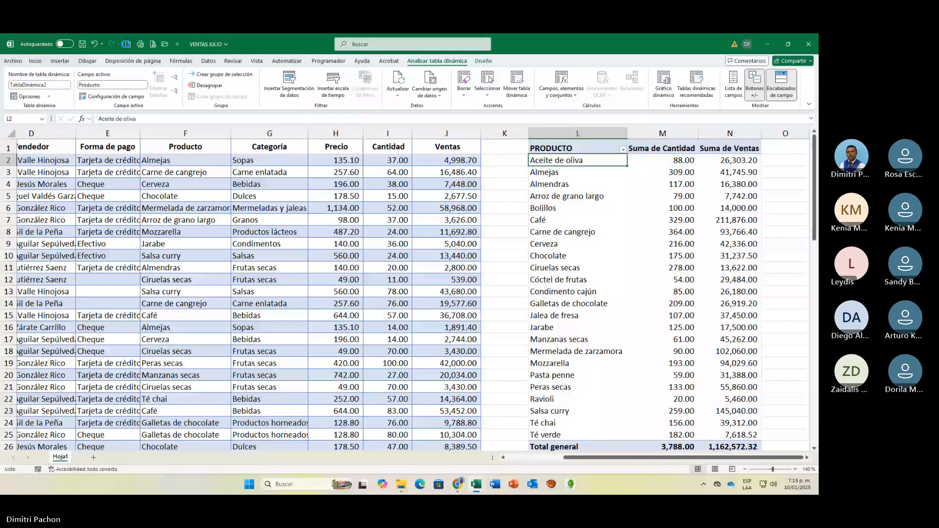
Create a new blank workbook to hold the consolidated June and July sales.
left_click(126, 44)
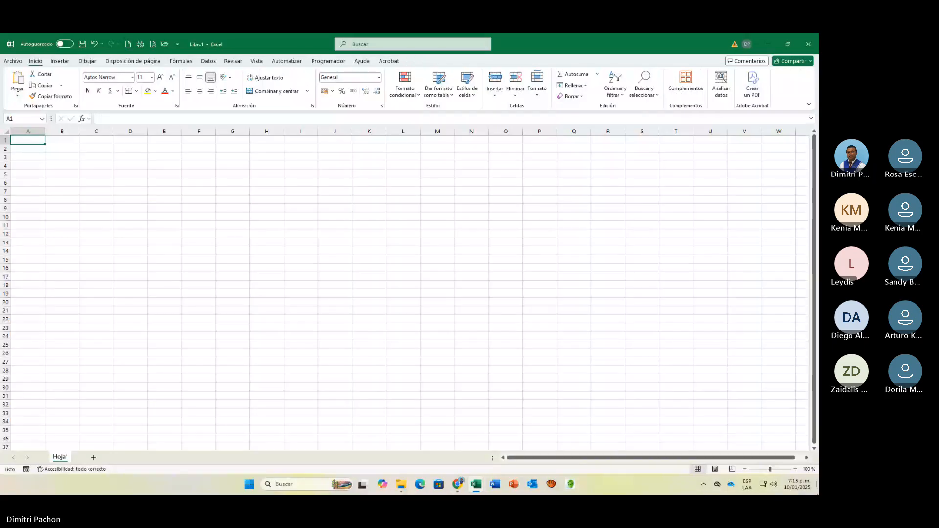
left_click(795, 470)
left_click(795, 470)
left_click(795, 470)
left_click(795, 470)
left_click(795, 470)
left_click(795, 470)
left_click(795, 470)
left_click(795, 471)
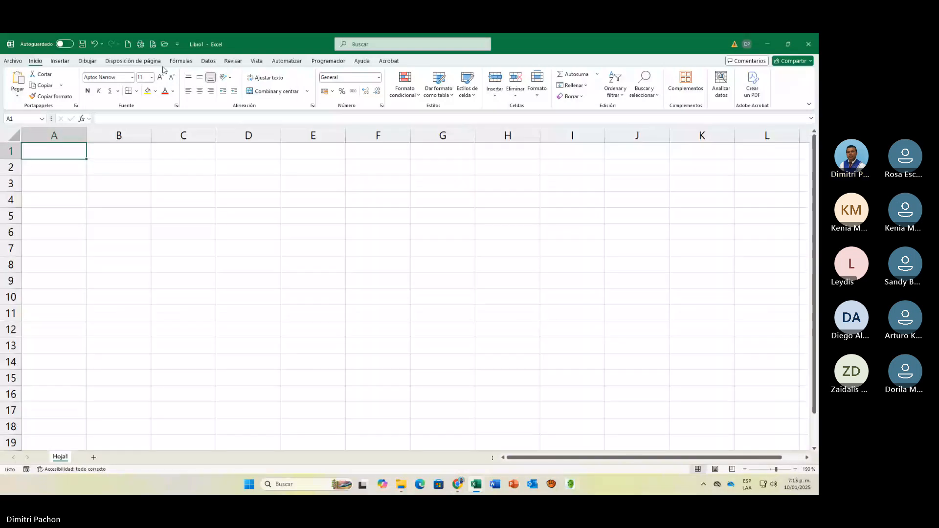
Start a Suma consolidation at A1 of the new workbook and add VENTAS JUNIO's pivot range L1:N26 as a reference.
left_click(208, 61)
left_click(570, 75)
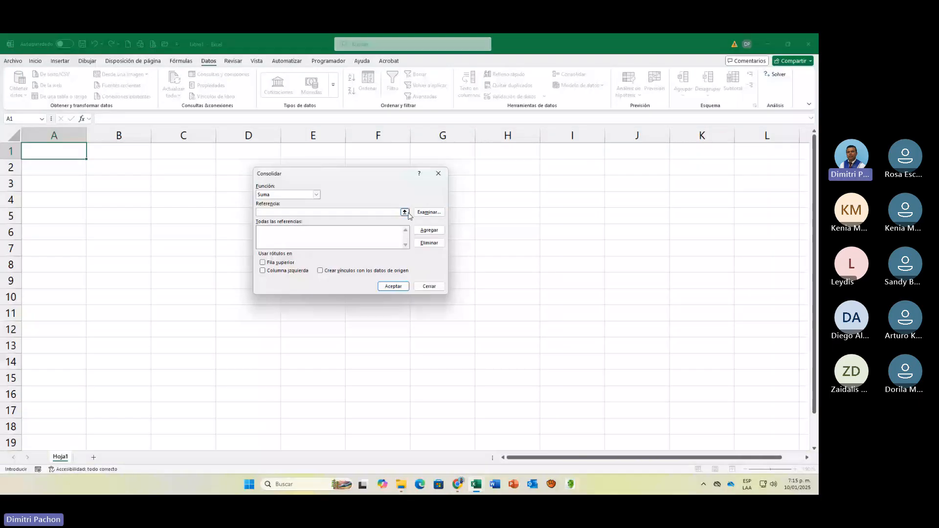
left_click(404, 212)
mouse_move(476, 483)
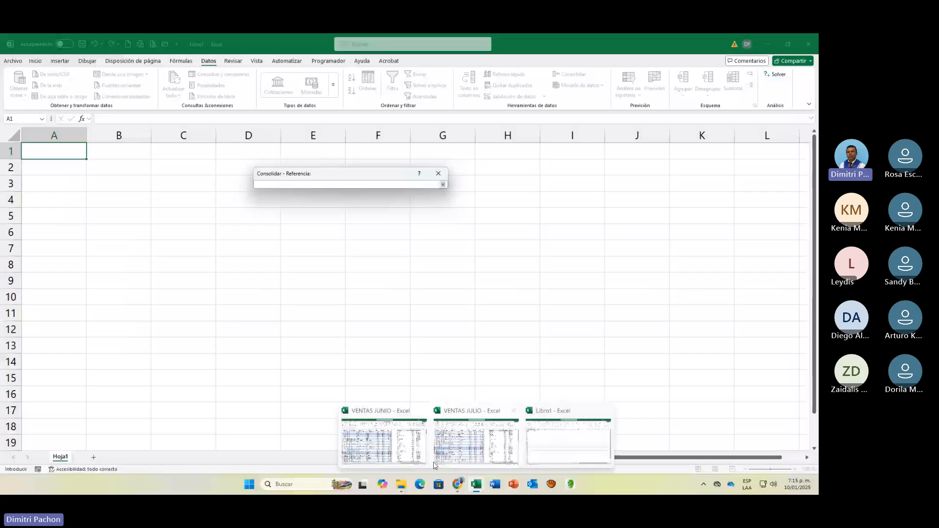
left_click(406, 449)
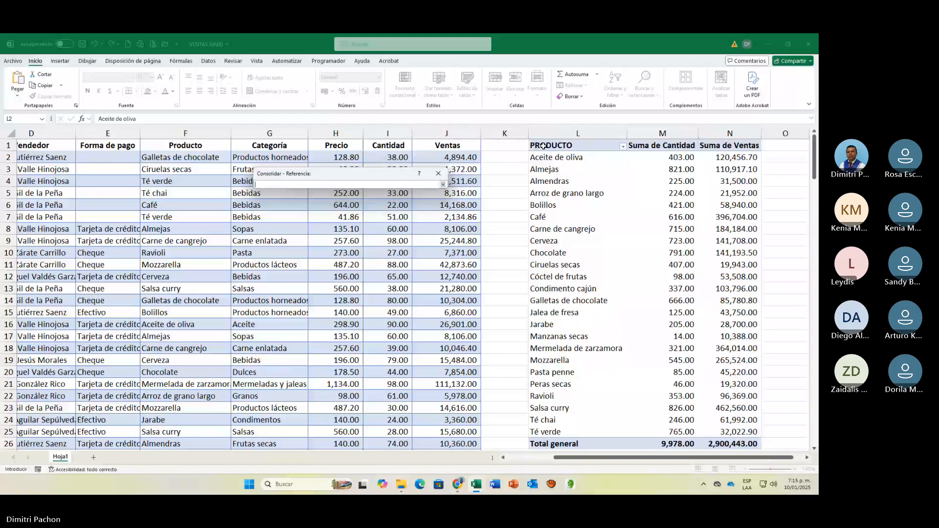
left_click_drag(544, 146, 730, 444)
left_click(443, 185)
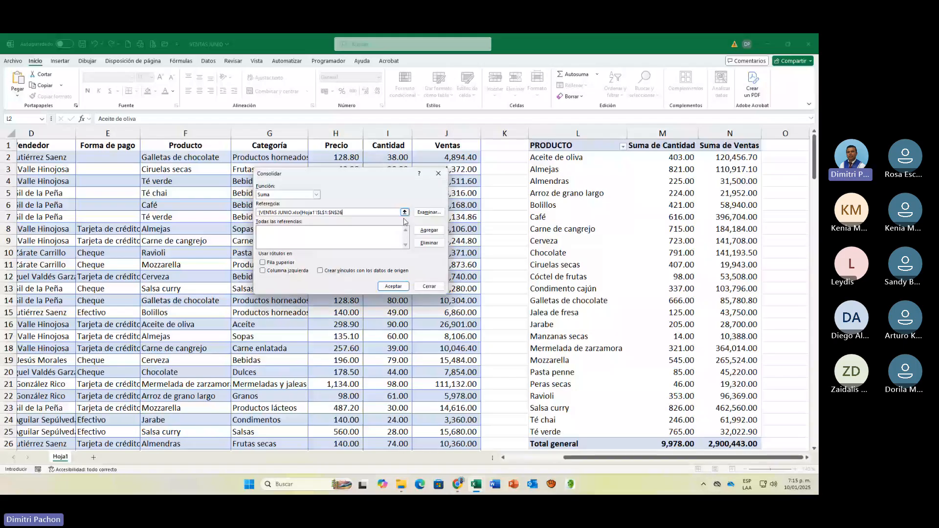
left_click(418, 230)
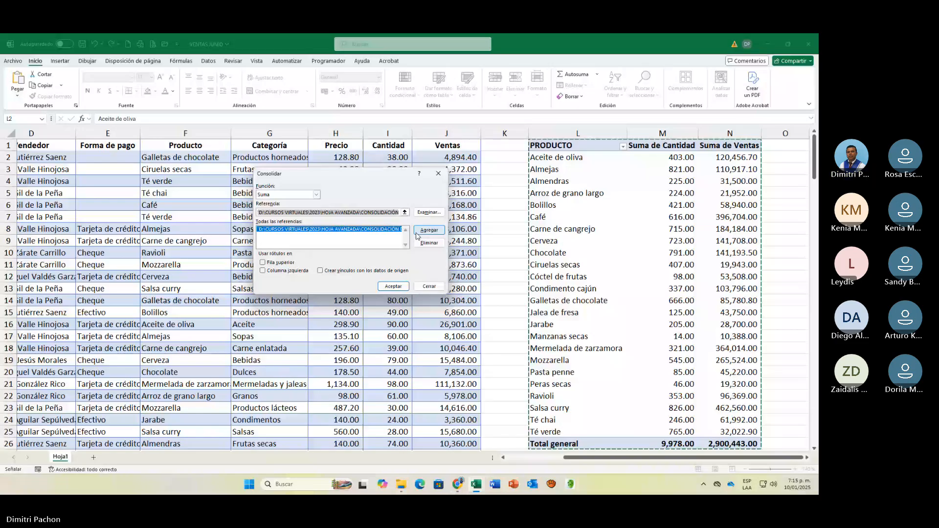
Clear the reference entry and add VENTAS JULIO's pivot range L1:N26 as the second consolidation reference.
key("Delete")
left_click(404, 212)
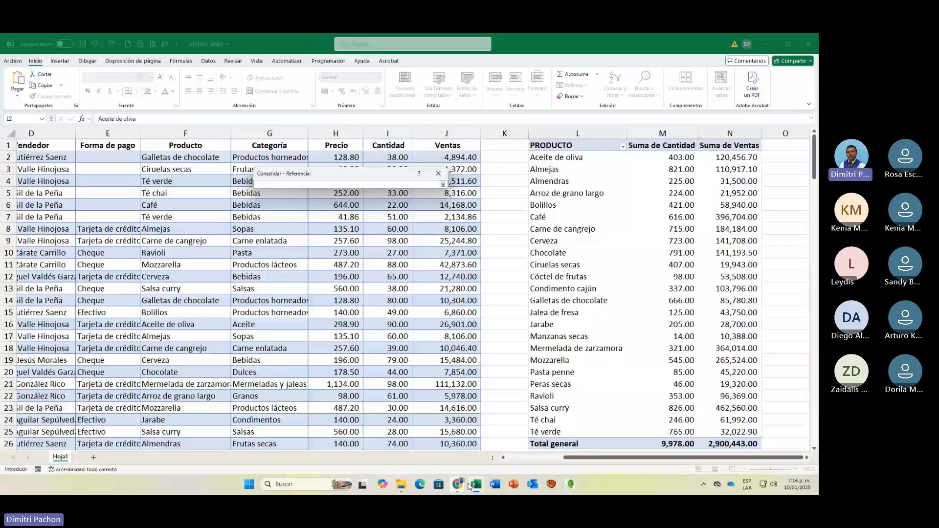
left_click_drag(562, 146, 734, 445)
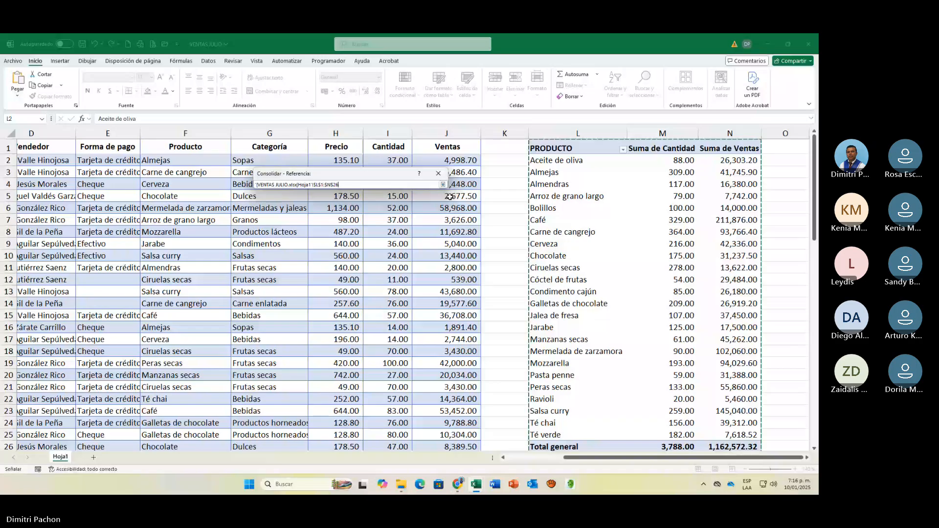
left_click(443, 184)
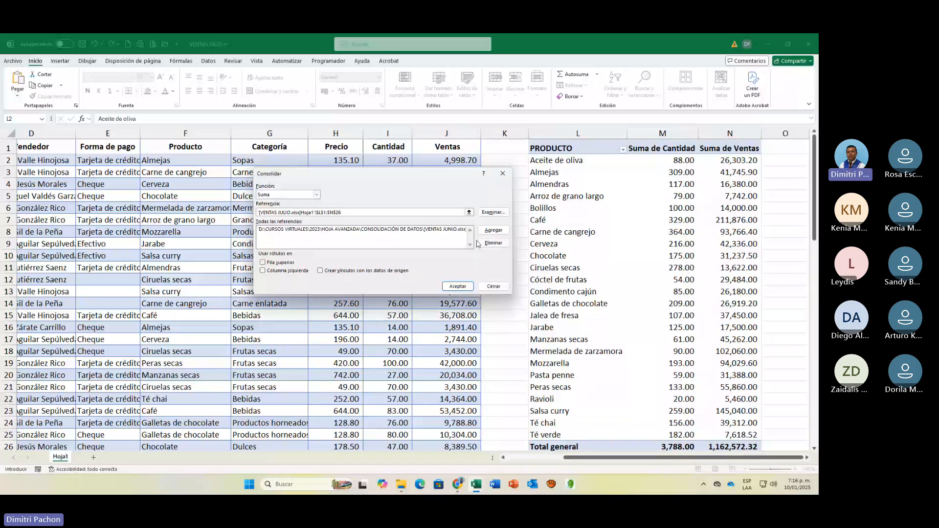
left_click(493, 230)
Run the consolidation with labels from the top row and left column, and auto-fit column C to its contents.
left_click(263, 262)
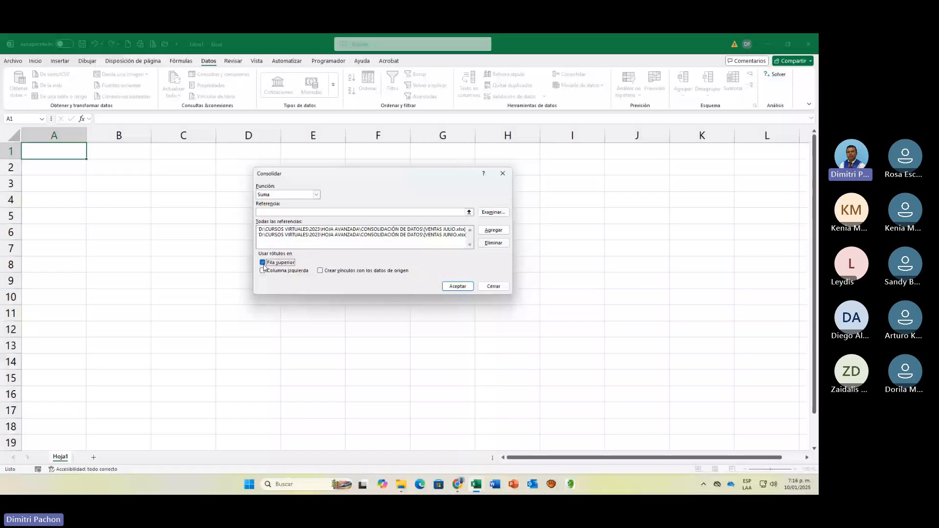
left_click(262, 270)
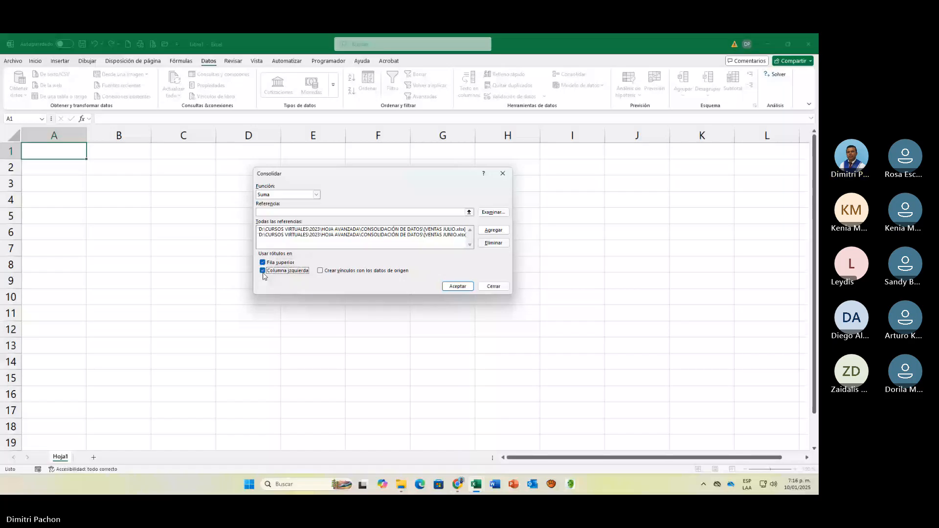
left_click(457, 286)
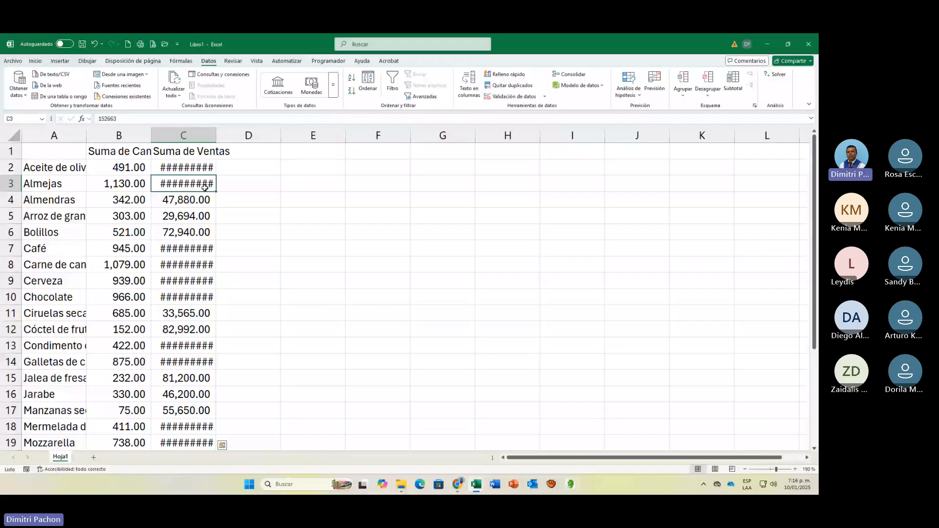
double_click(216, 135)
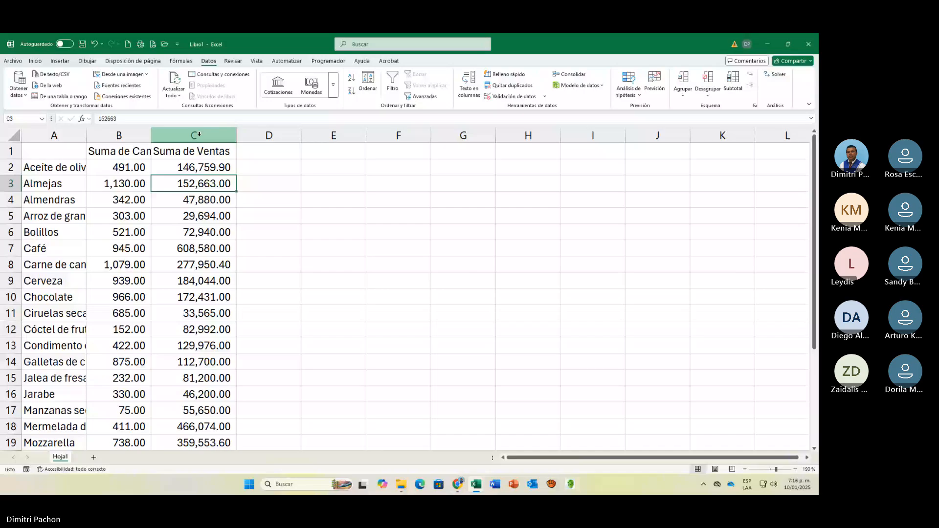
Auto-fit columns B and A of the consolidated table to their contents.
double_click(151, 134)
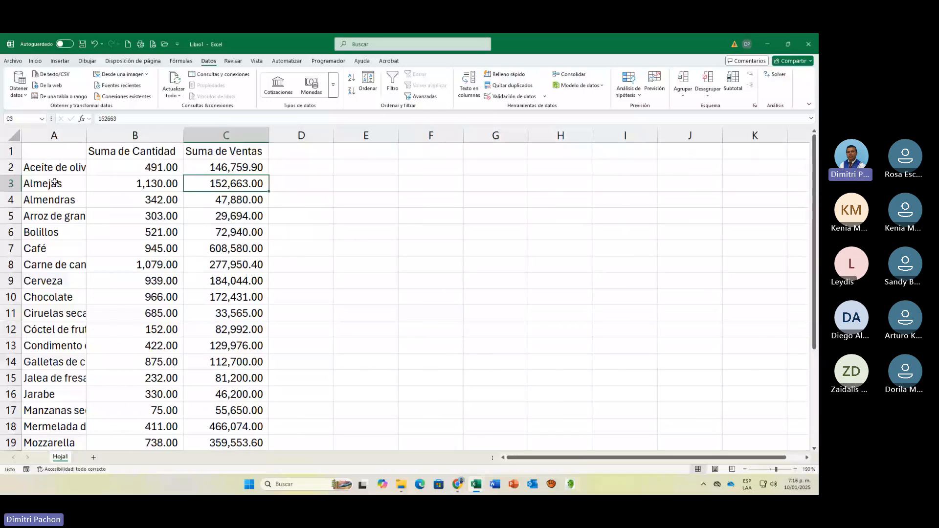
double_click(87, 135)
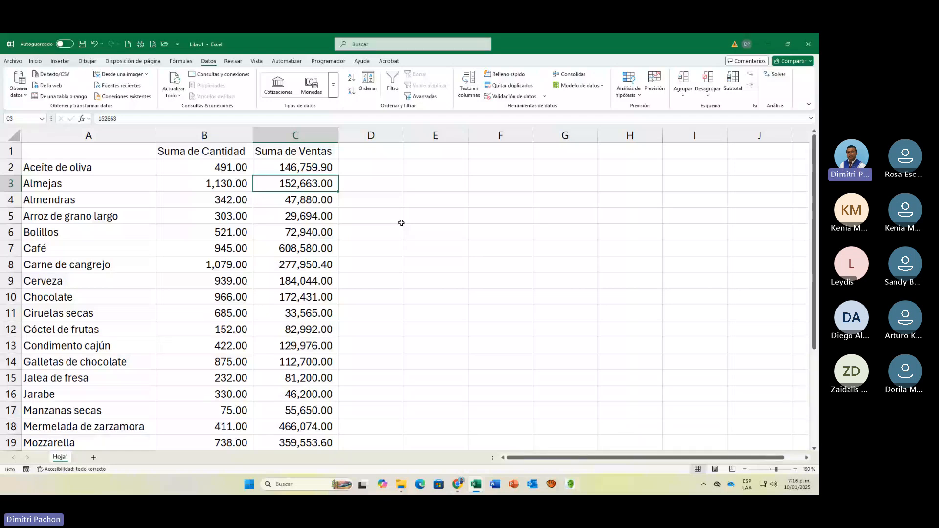
Review the consolidated quantities and sales per product and compare them with the VENTAS JUNIO and VENTAS JULIO workbooks.
left_click(231, 185)
scroll(231, 185, "down", 1)
scroll(232, 184, "down", 2)
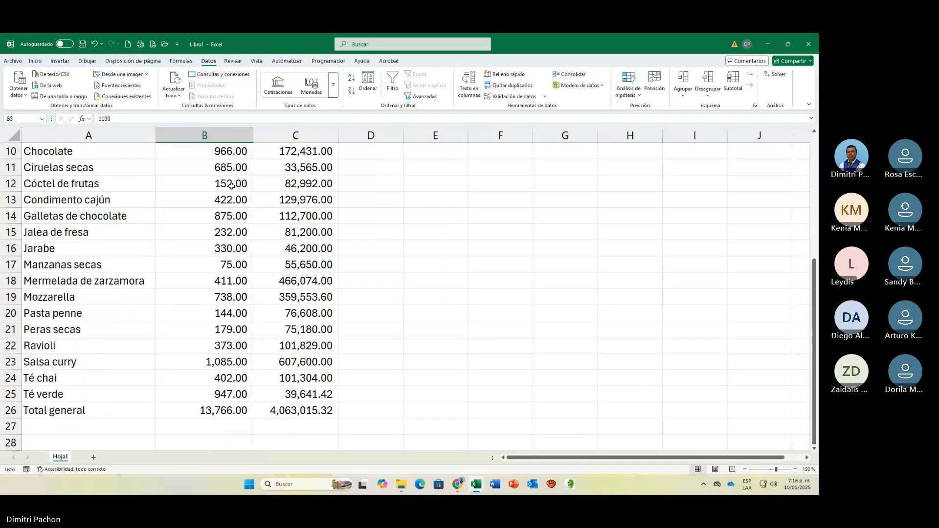
scroll(232, 184, "up", 2)
scroll(231, 185, "up", 1)
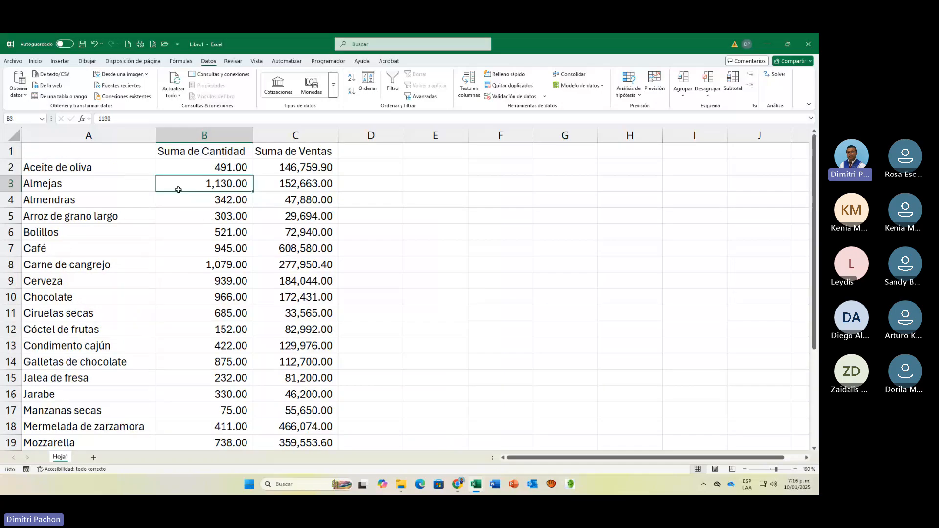
left_click(184, 168)
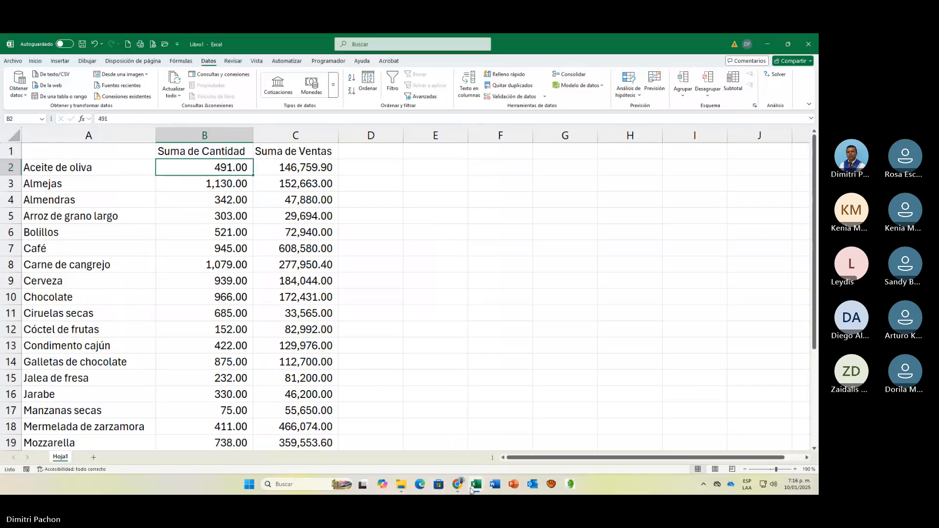
mouse_move(473, 486)
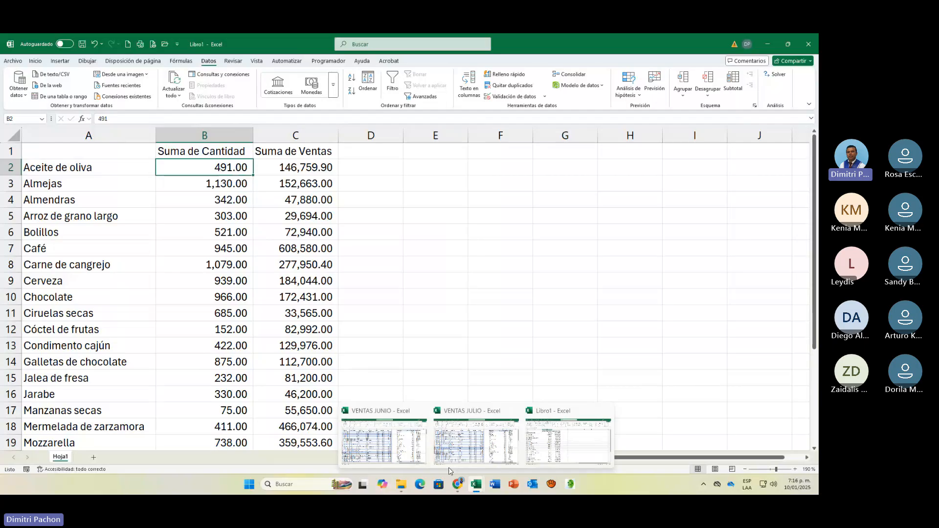
mouse_move(423, 461)
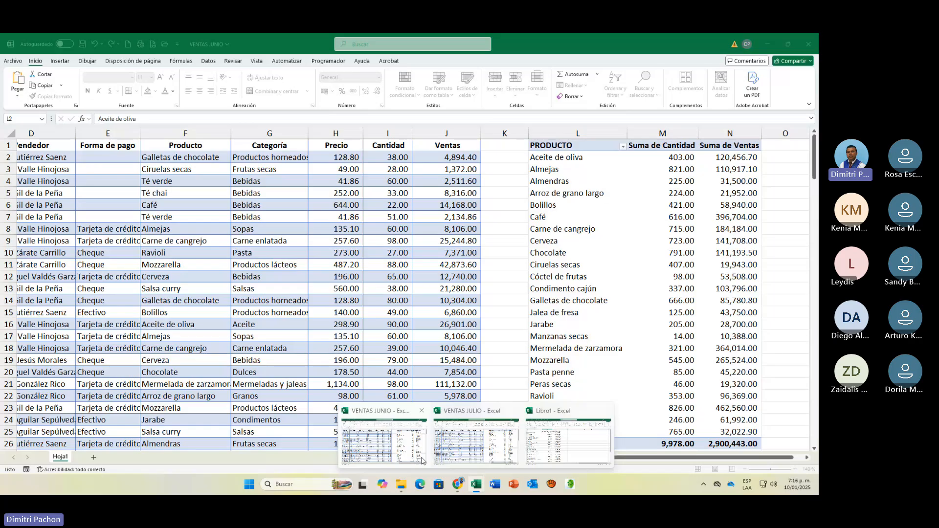
mouse_move(474, 447)
mouse_move(549, 448)
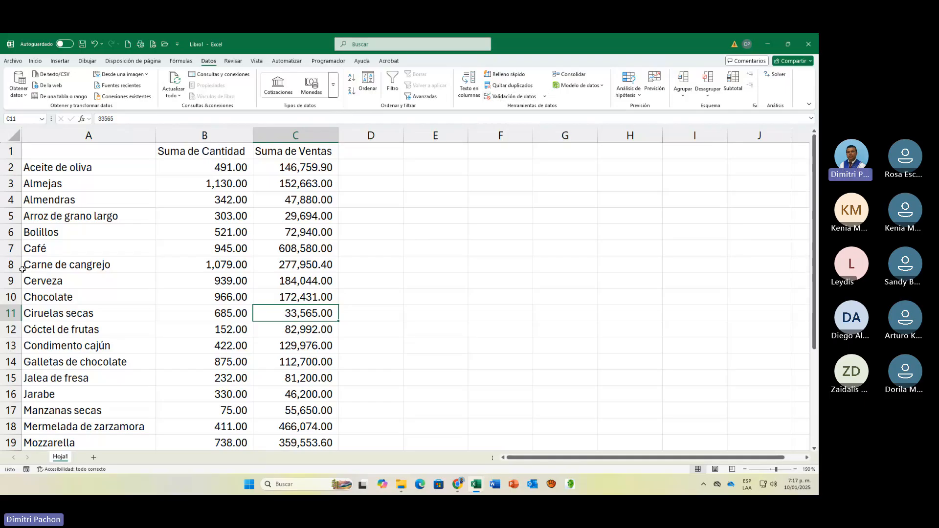
Add a second sheet to the consolidation workbook and start a Suma consolidation at its cell A1.
left_click(95, 459)
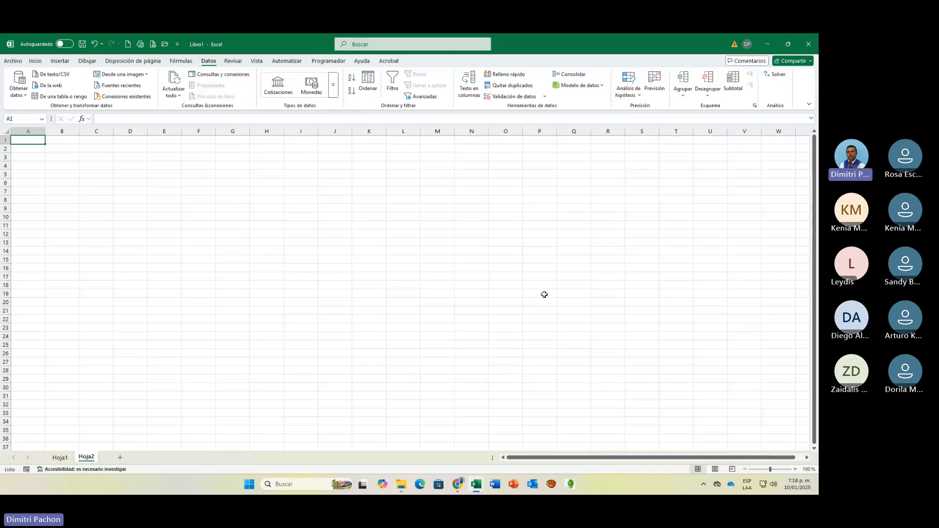
left_click(572, 76)
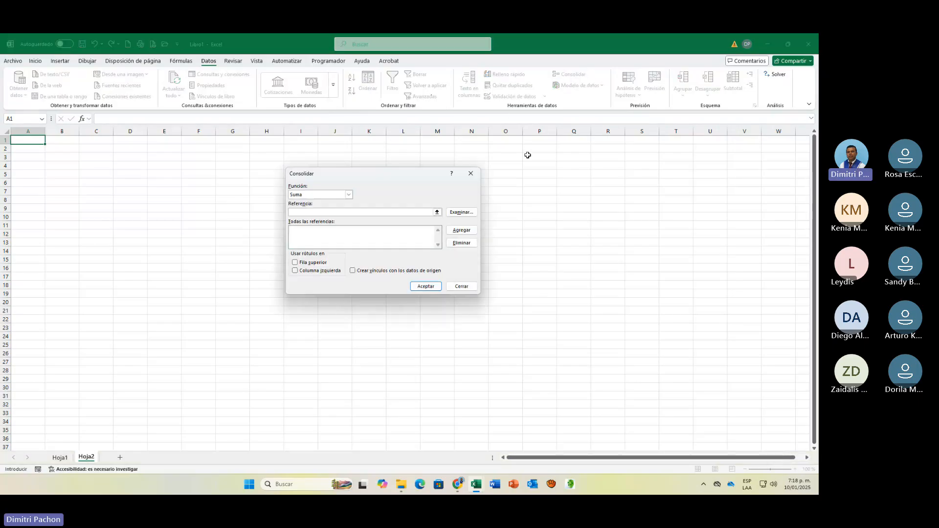
left_click(437, 213)
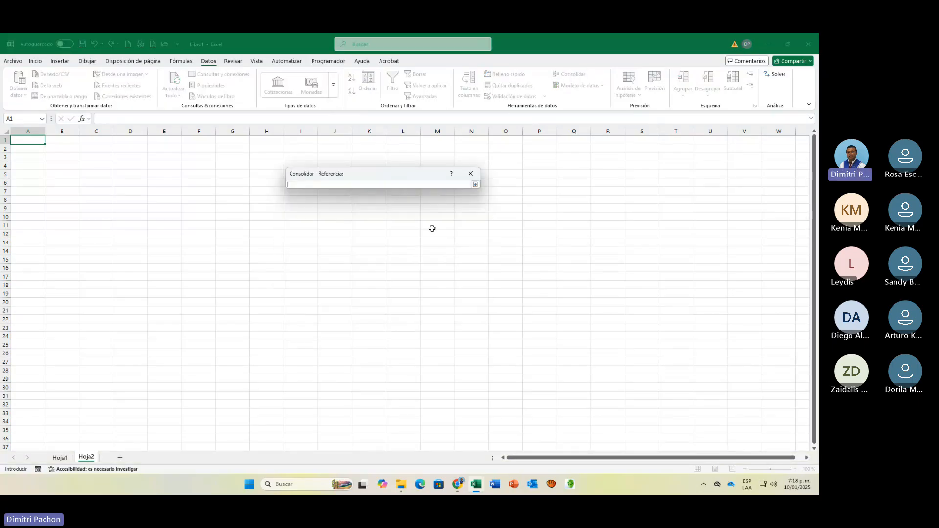
left_click(60, 458)
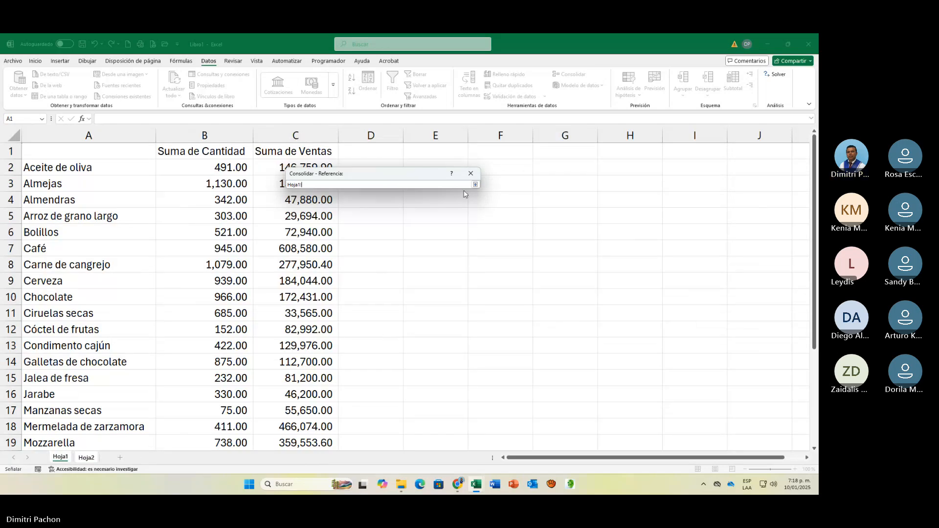
left_click(470, 173)
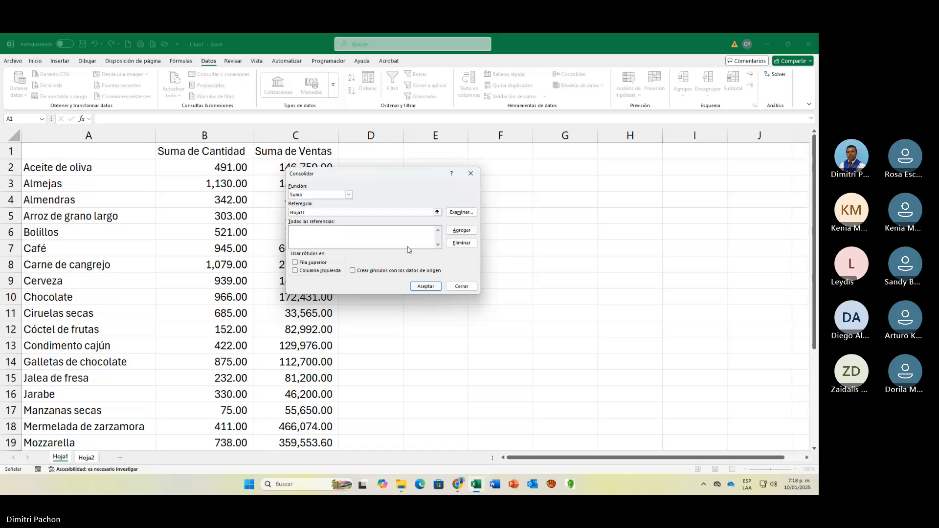
type("H")
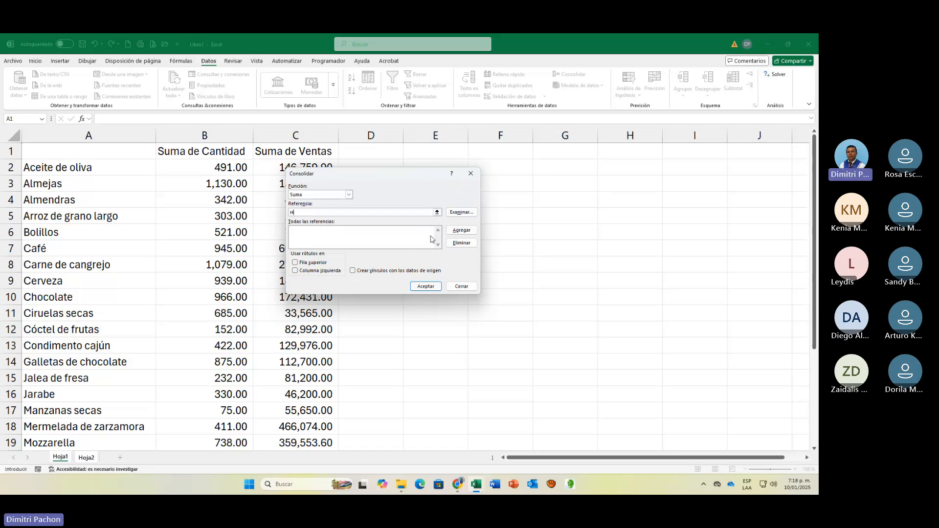
key("BackSpace")
Add VENTAS JUNIO's pivot range L1:N26 as the first reference of the Hoja2 consolidation.
left_click(437, 212)
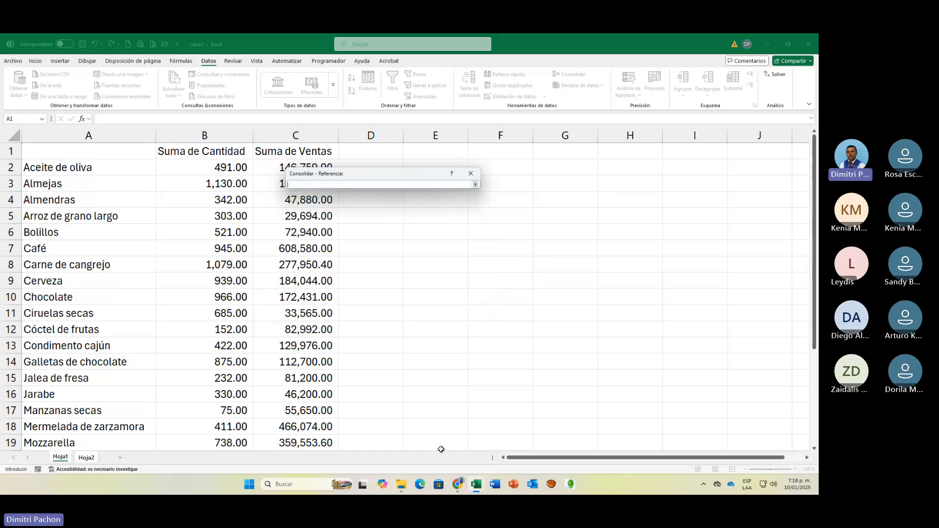
mouse_move(473, 488)
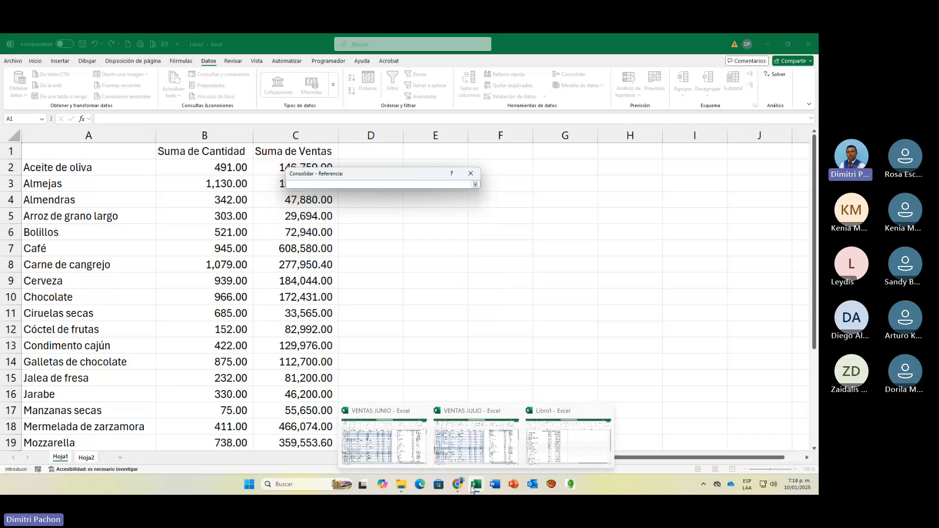
left_click(384, 438)
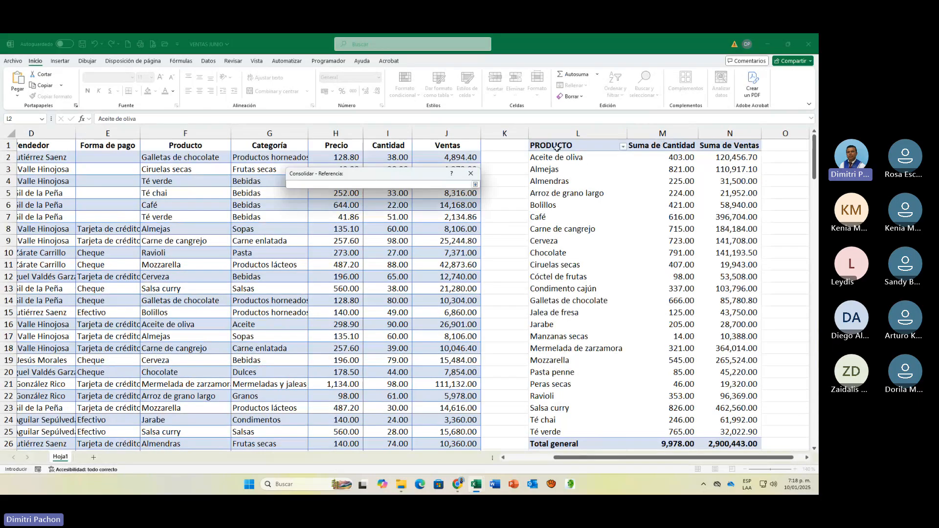
left_click_drag(557, 148, 734, 408)
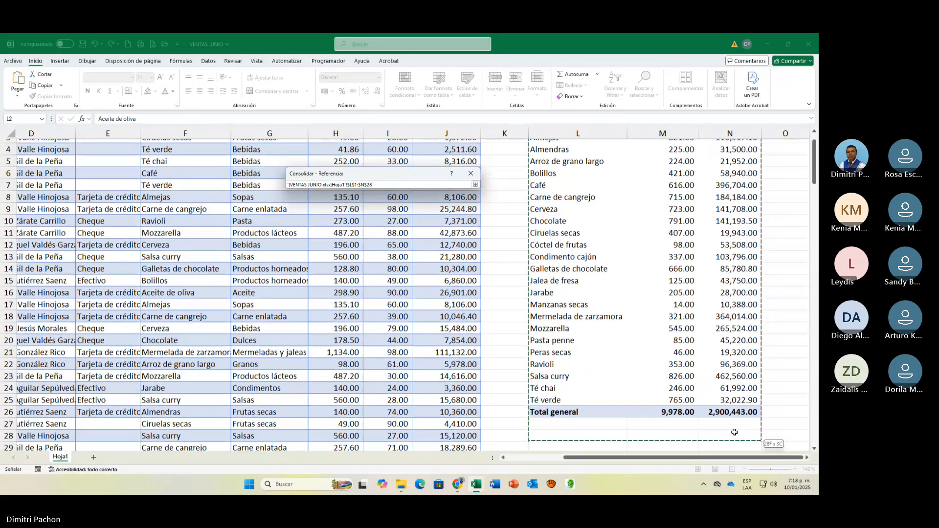
left_click(475, 184)
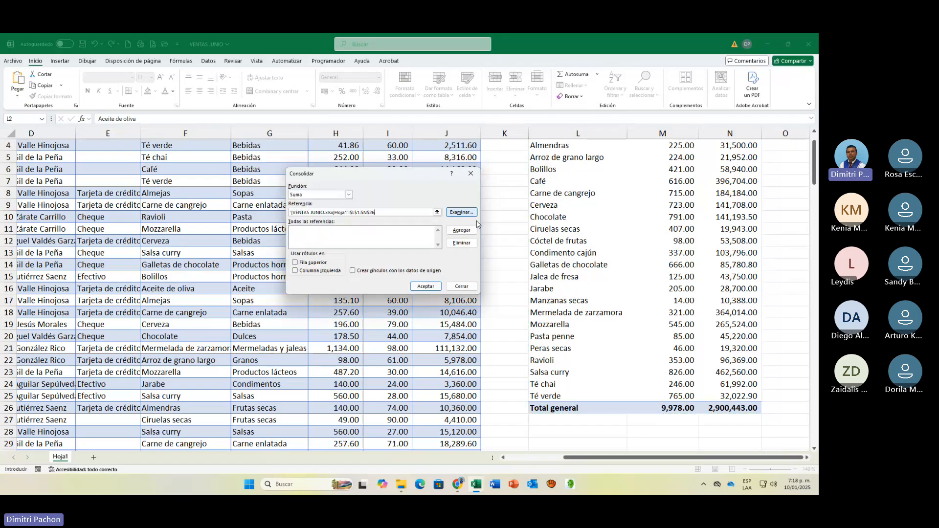
left_click(467, 231)
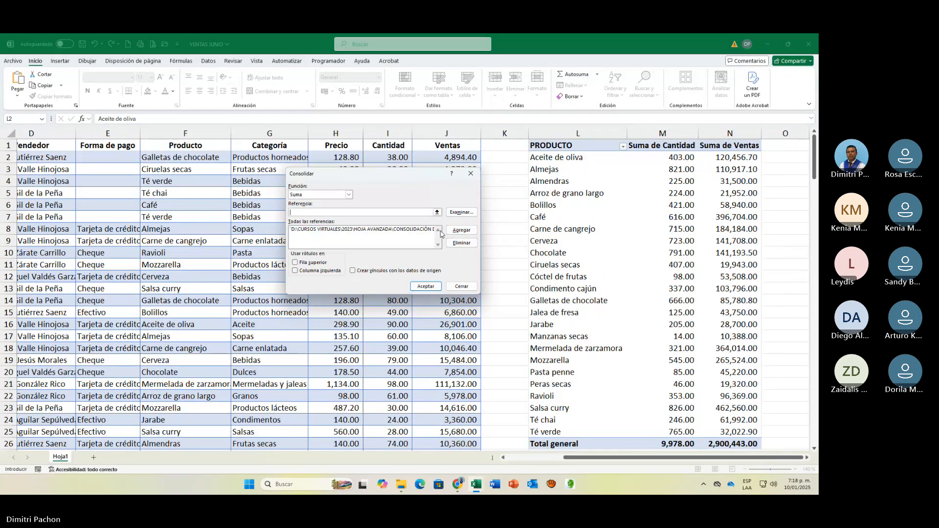
Add VENTAS JULIO's pivot range L1:N26 as the second reference of the Hoja2 consolidation.
left_click(437, 211)
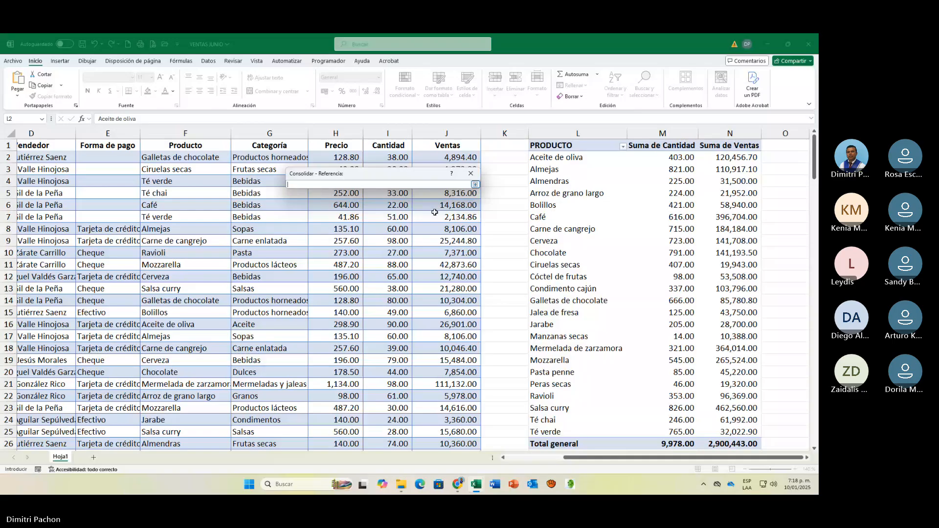
mouse_move(484, 493)
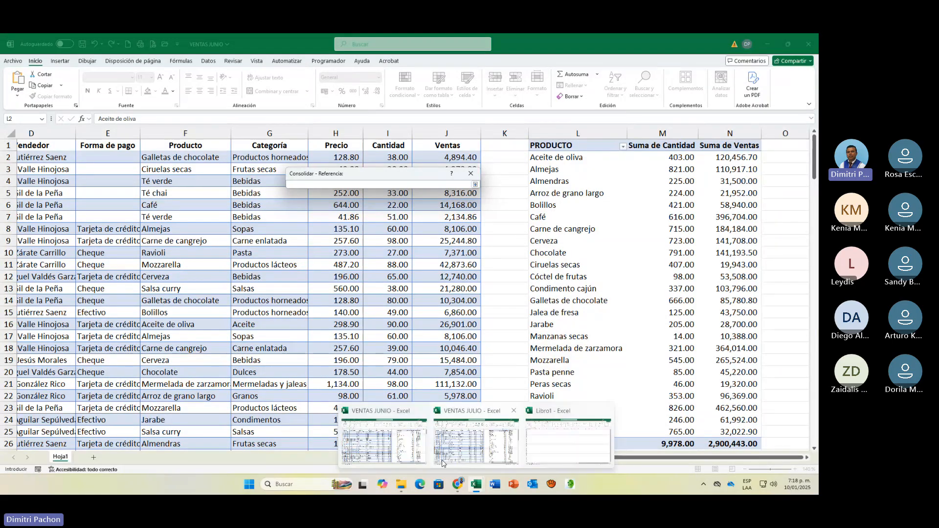
left_click(443, 463)
left_click(538, 149)
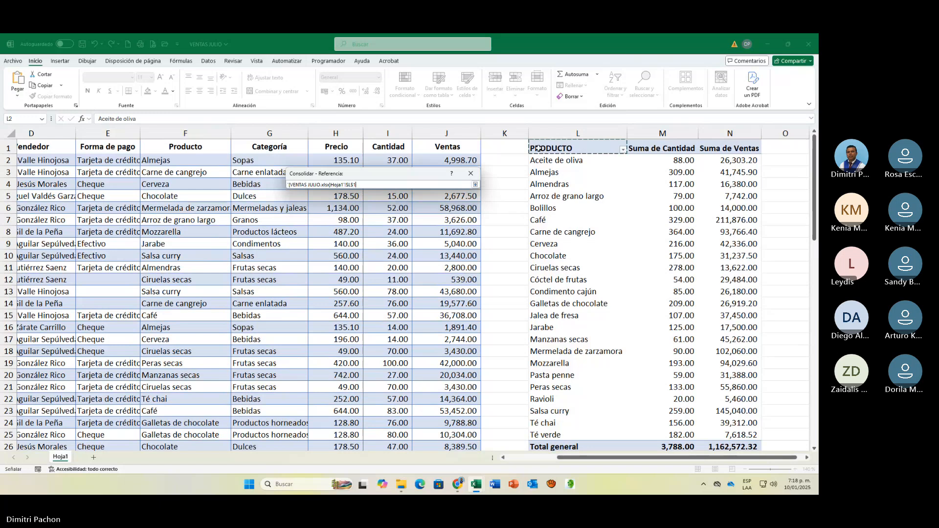
left_click_drag(538, 148, 727, 440)
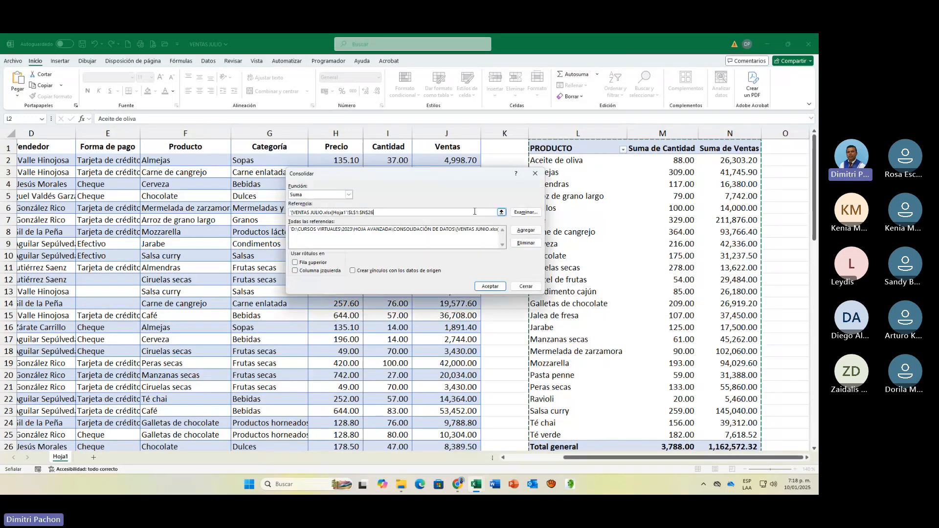
left_click(523, 237)
left_click(523, 243)
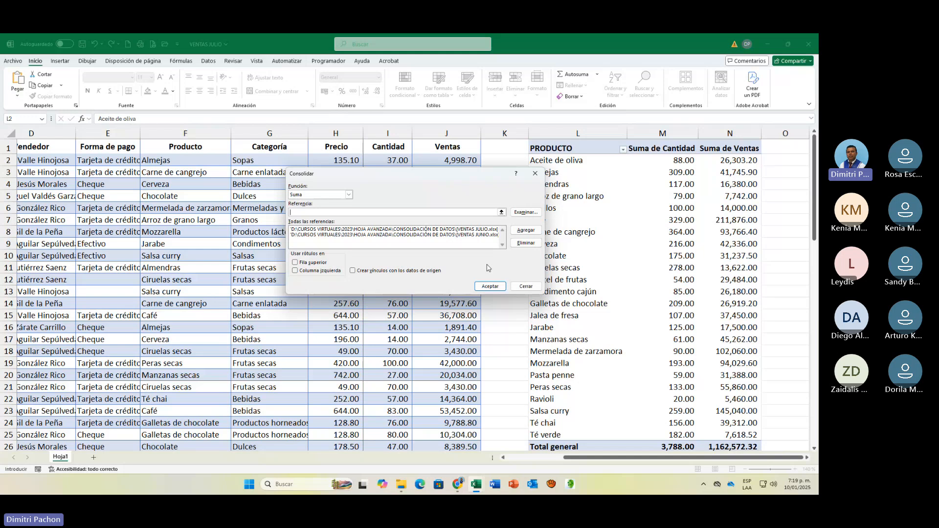
Run the consolidation with top-row and left-column labels and links to the source data, and return to Libro1.
left_click(296, 262)
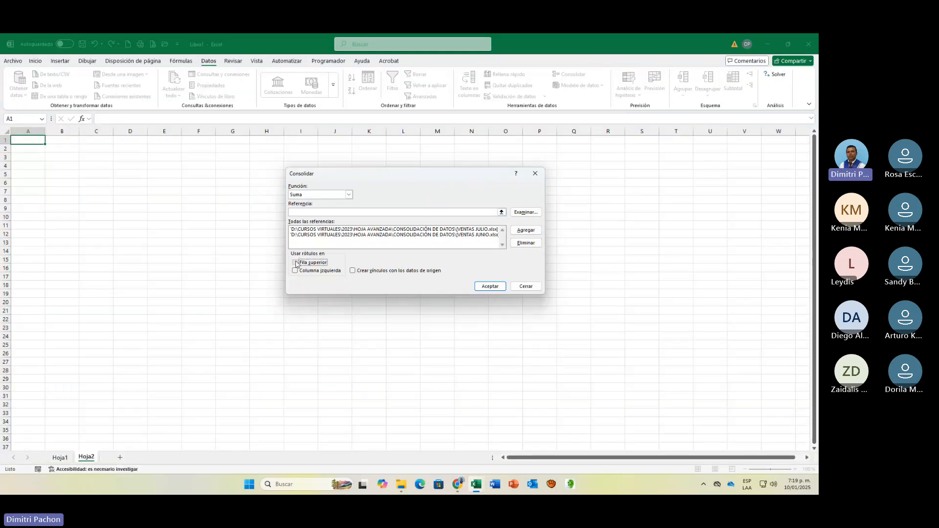
left_click(296, 271)
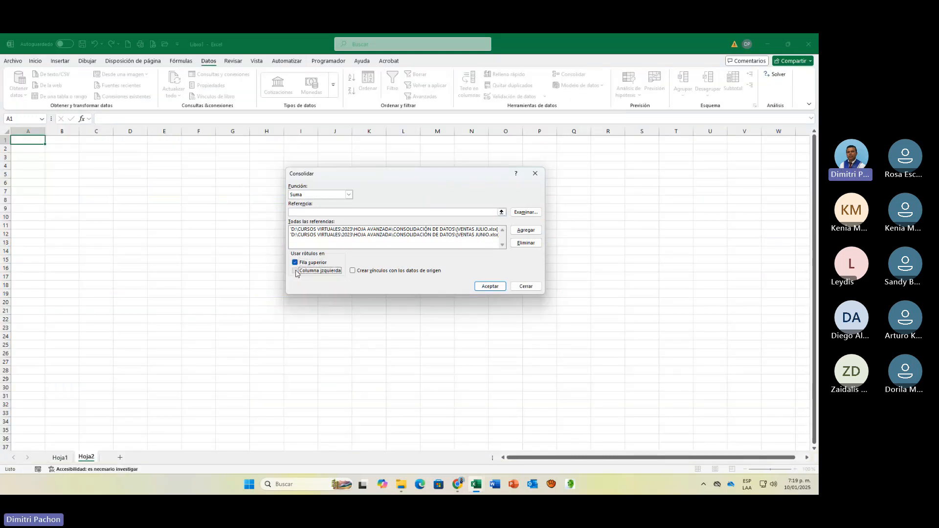
left_click(353, 271)
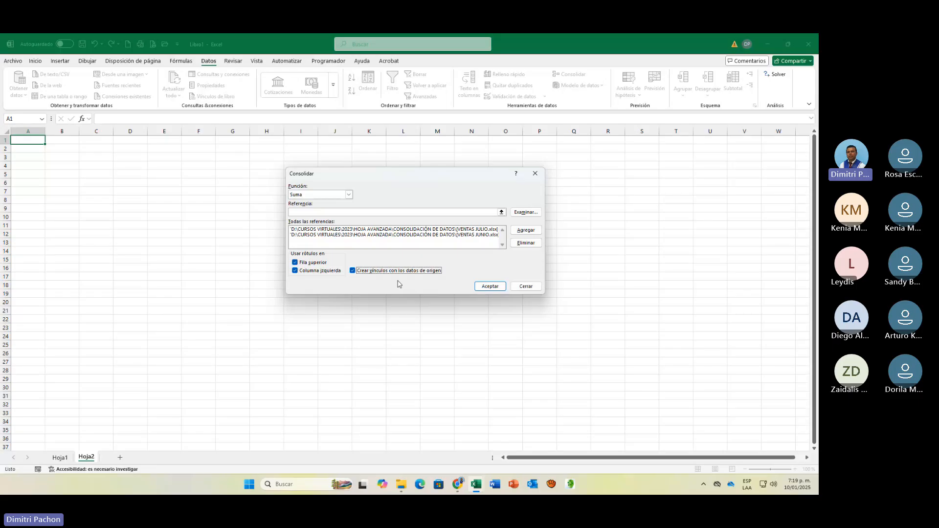
left_click(479, 289)
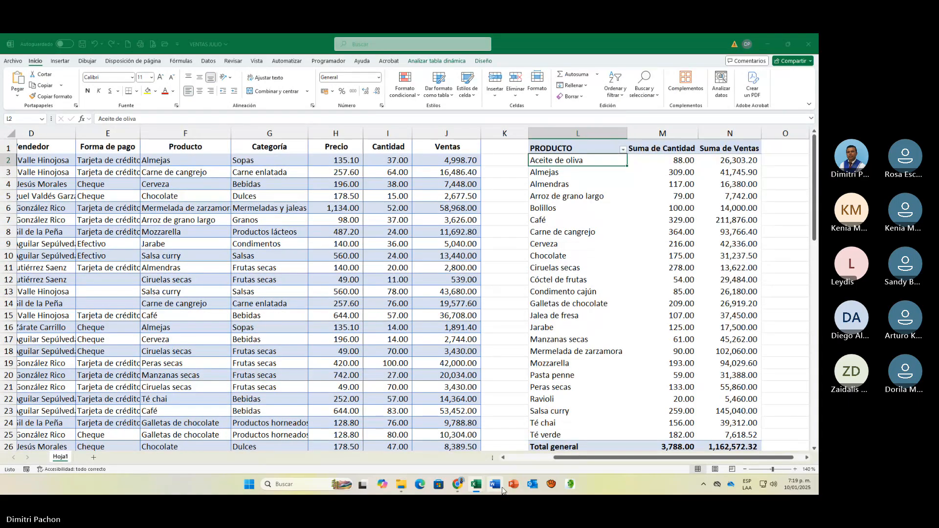
mouse_move(482, 485)
left_click(568, 440)
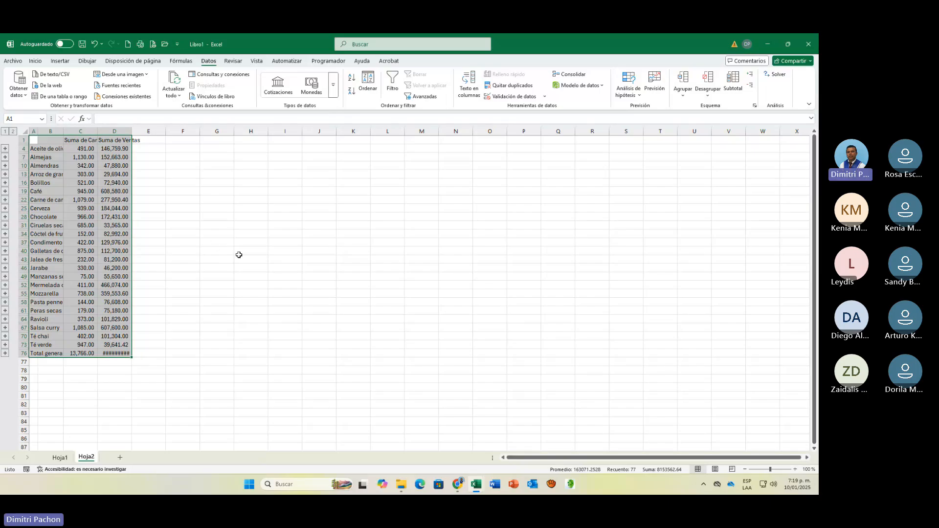
Auto-fit columns D, C and B of the linked consolidation on Hoja2 to their contents.
left_click(795, 469)
left_click(794, 470)
left_click(795, 469)
left_click(794, 470)
left_click(794, 470)
left_click(794, 469)
left_click(795, 469)
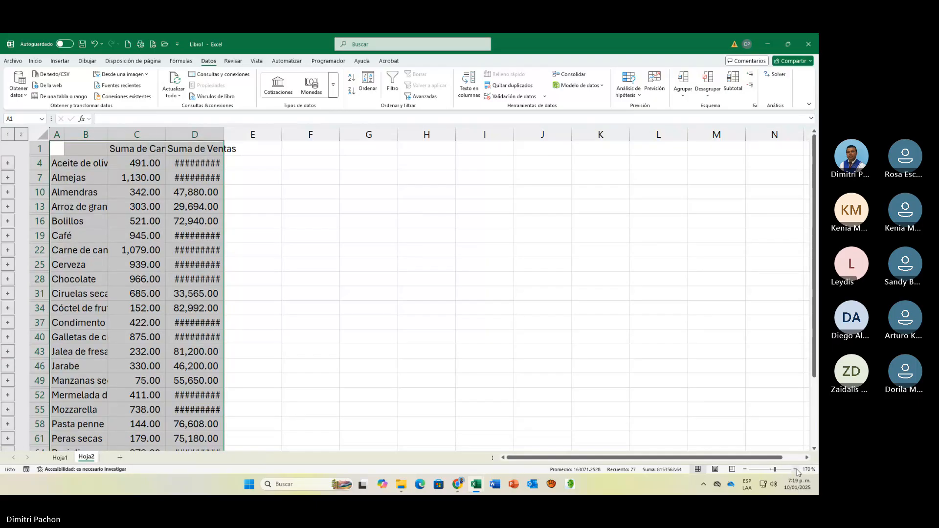
left_click(795, 470)
left_click(795, 470)
left_click(795, 470)
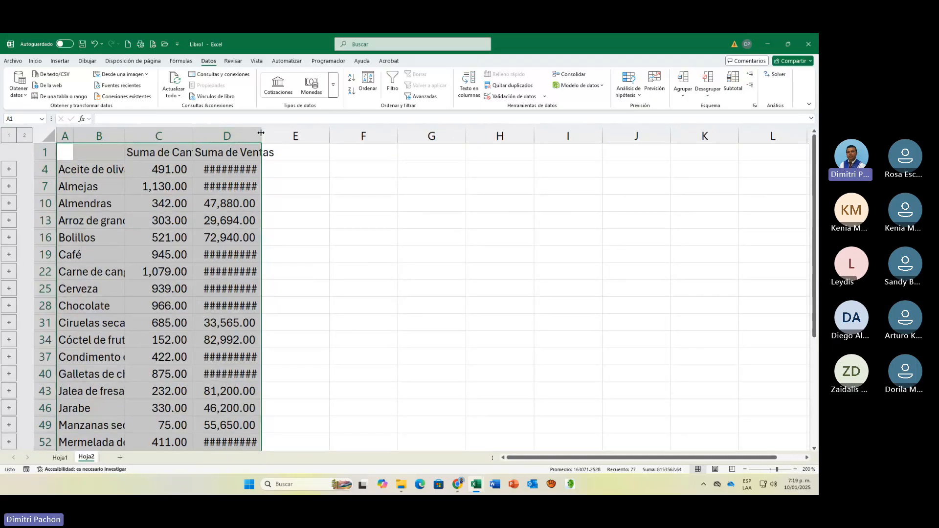
double_click(261, 133)
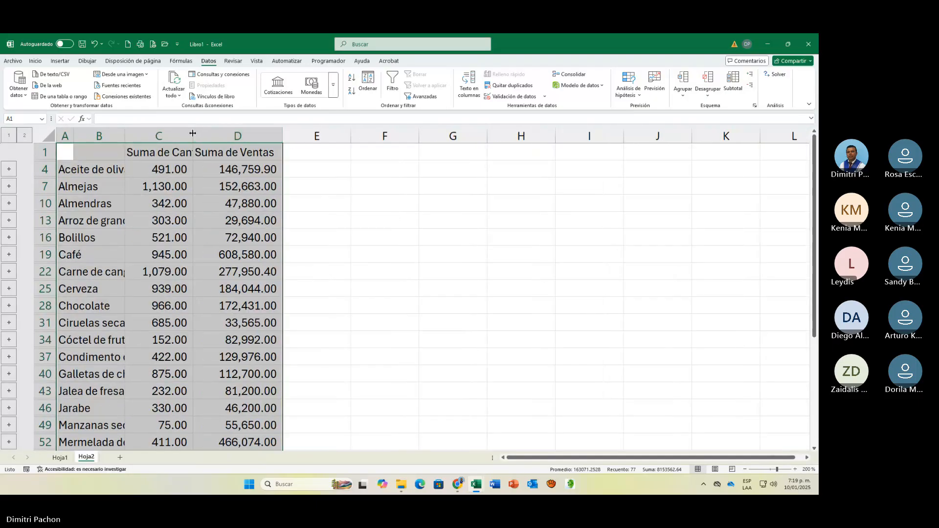
double_click(193, 133)
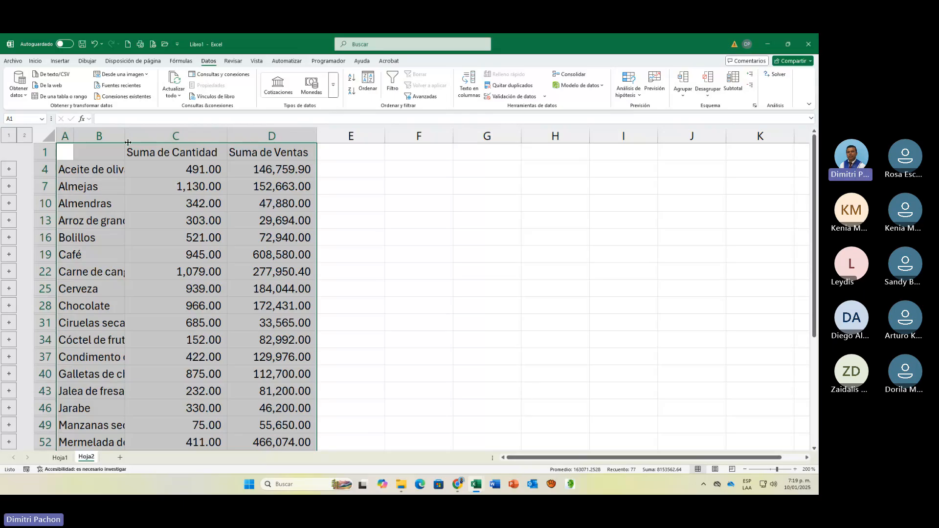
double_click(125, 133)
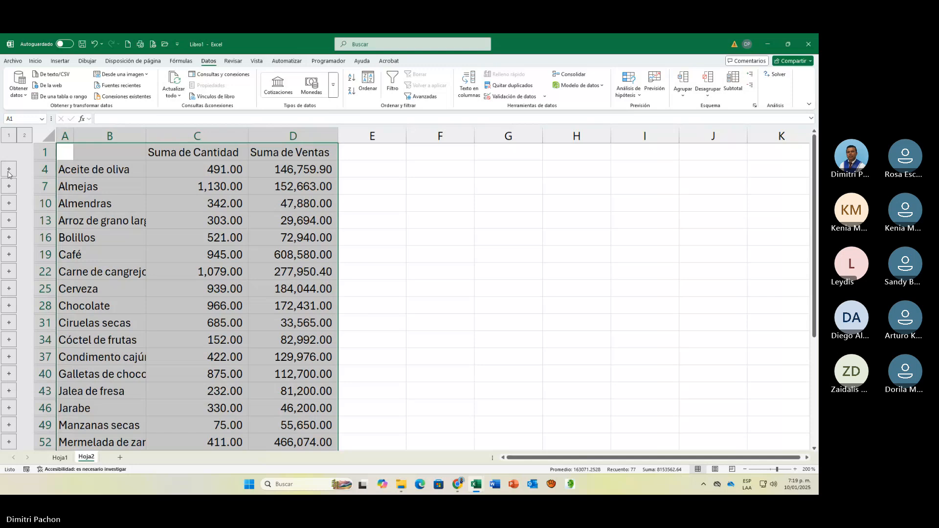
Expand the Aceite de oliva group on Hoja2 and inspect the quantity sum formula in C4.
left_click(9, 169)
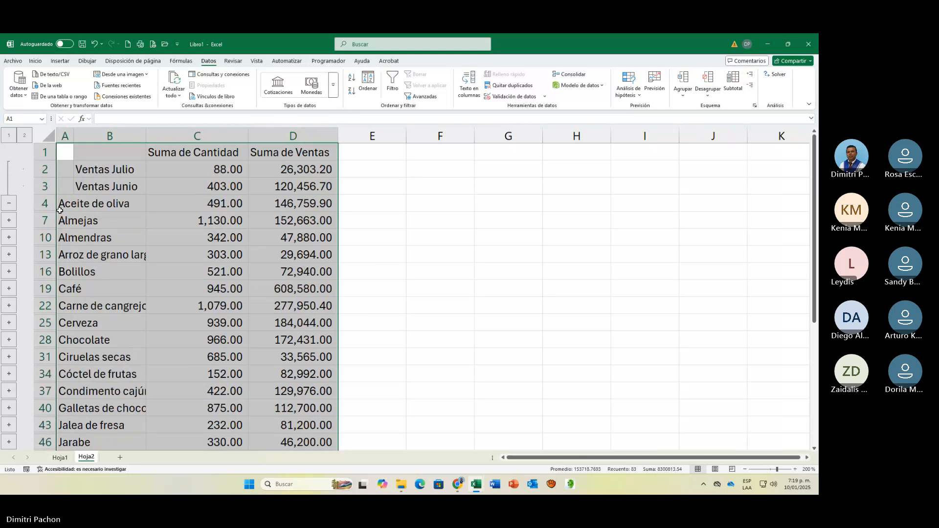
left_click(220, 203)
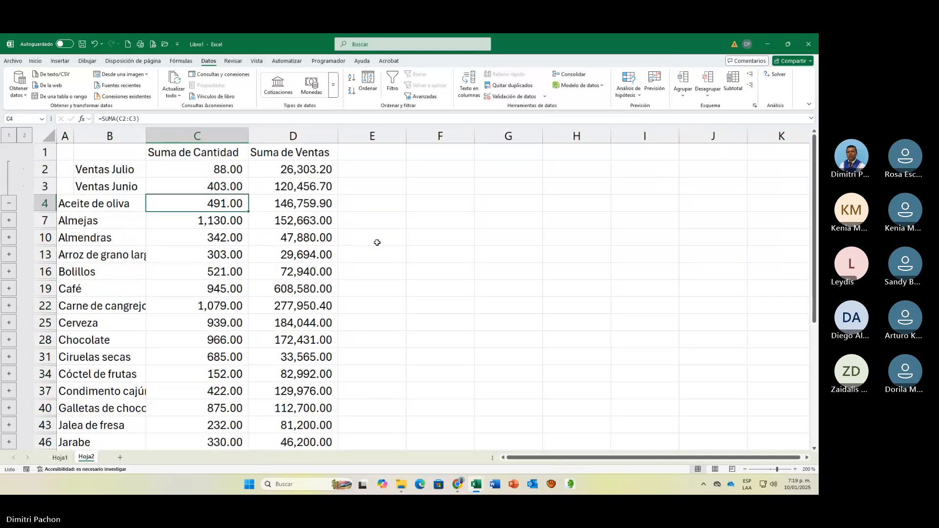
key("F2")
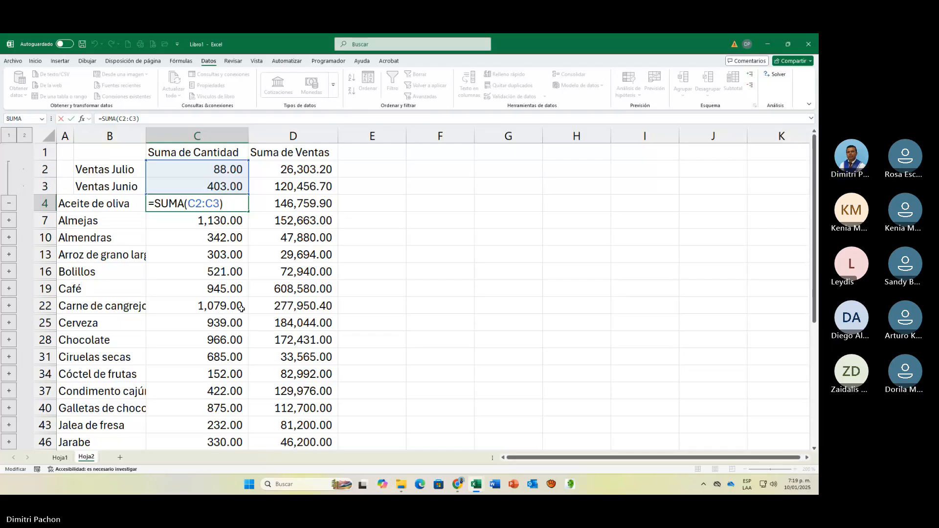
Examine the Total general quantity formula in C76 against the product rows above it.
scroll(228, 280, "down", 3)
scroll(228, 280, "down", 4)
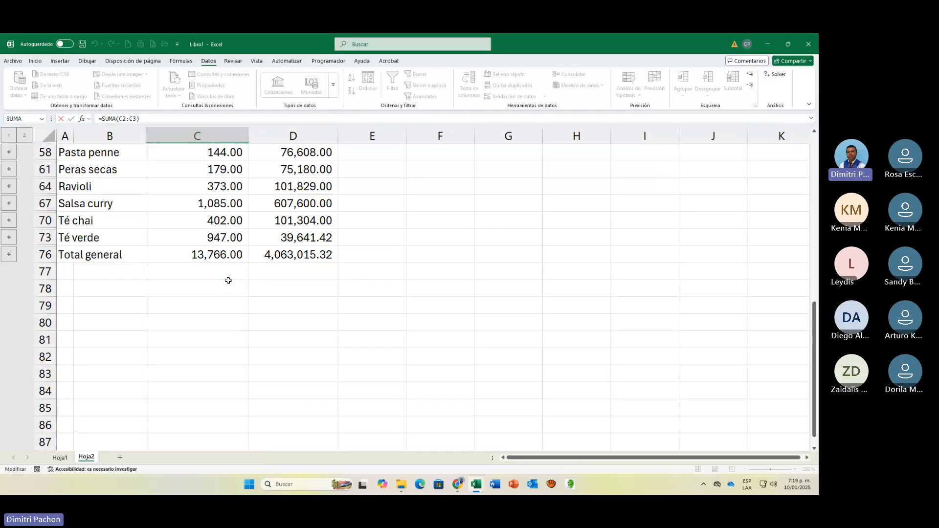
left_click(232, 260)
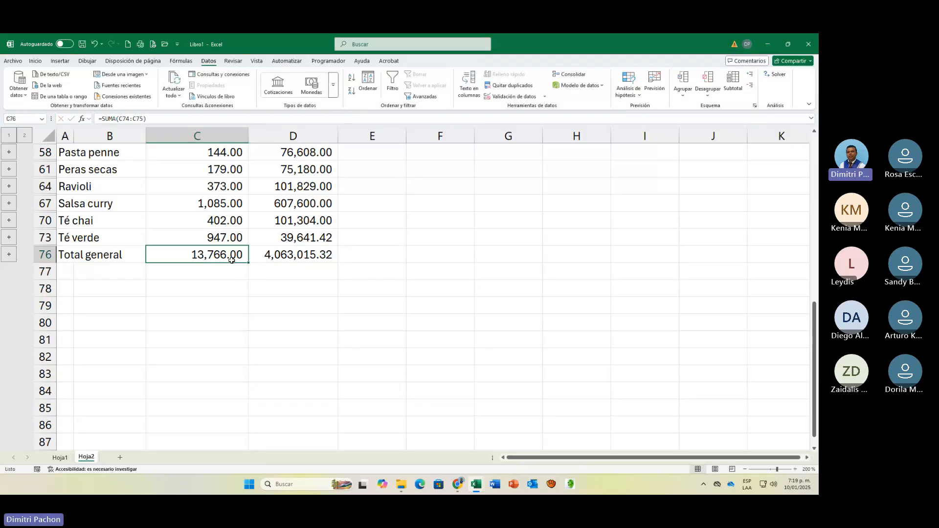
double_click(231, 260)
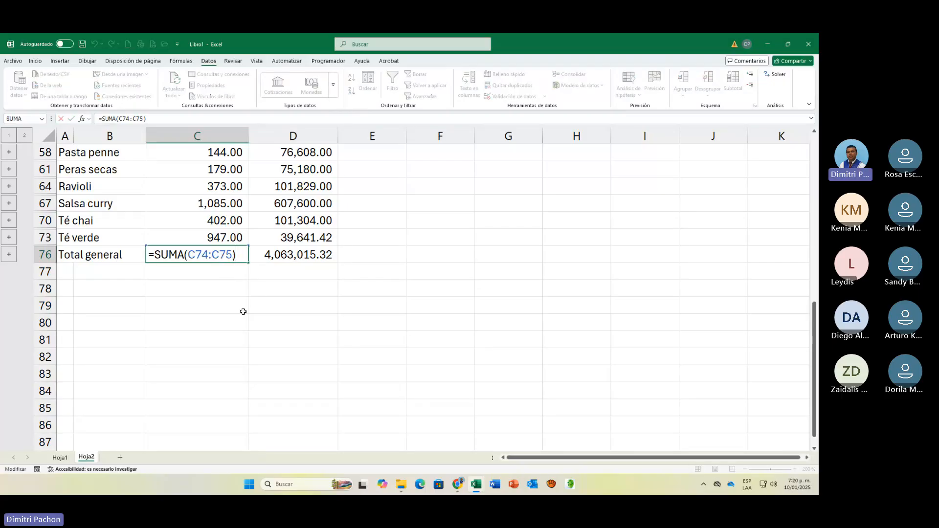
scroll(243, 312, "up", 3)
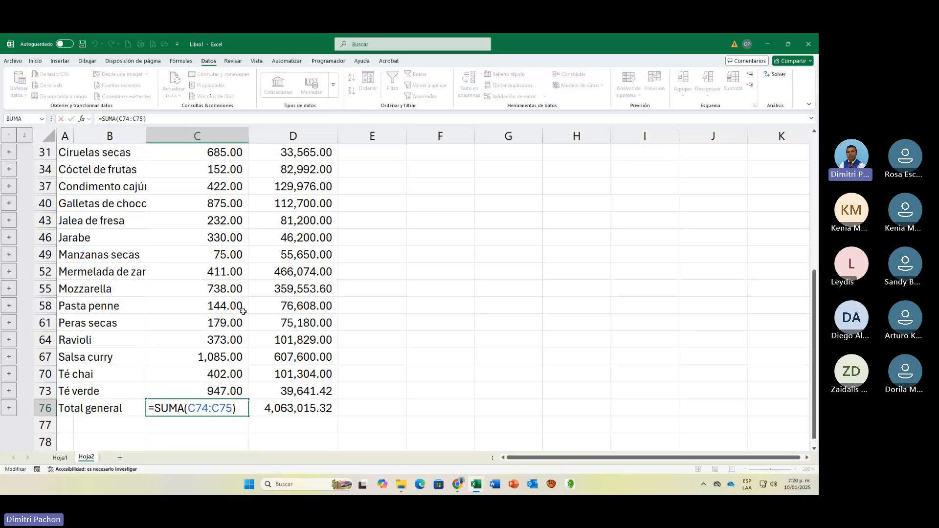
scroll(243, 311, "down", 2)
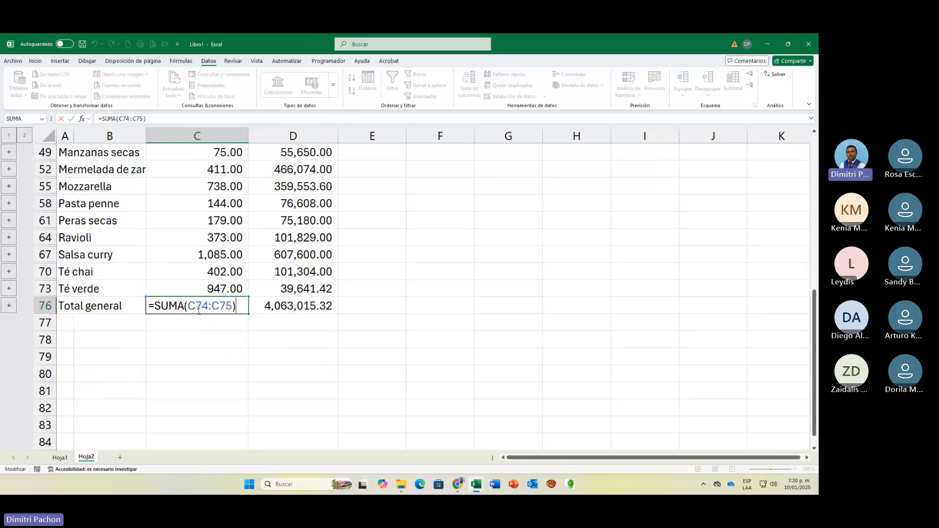
scroll(198, 311, "up", 6)
scroll(198, 312, "down", 4)
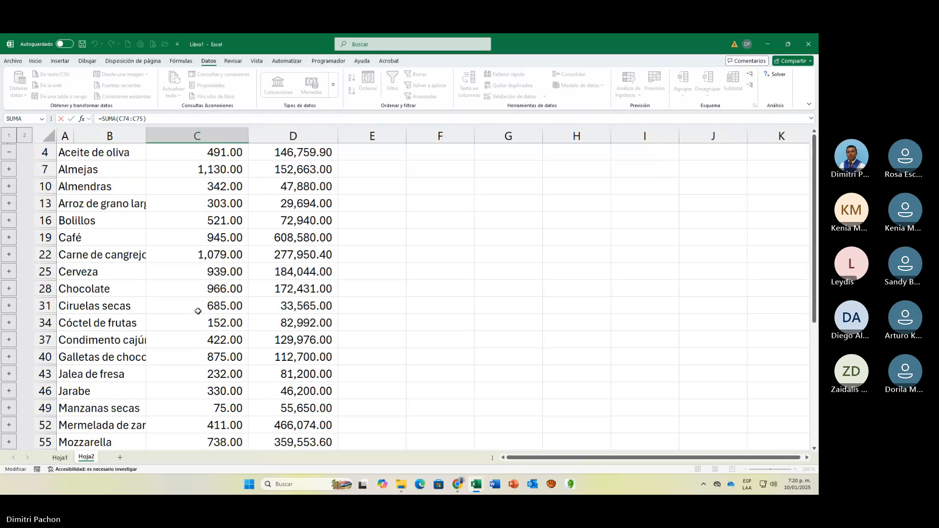
scroll(198, 311, "down", 3)
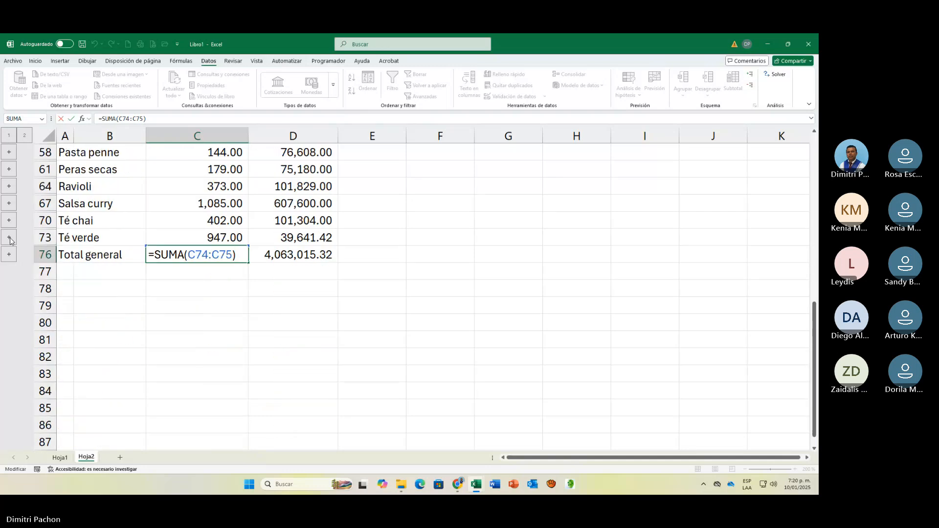
left_click(139, 279)
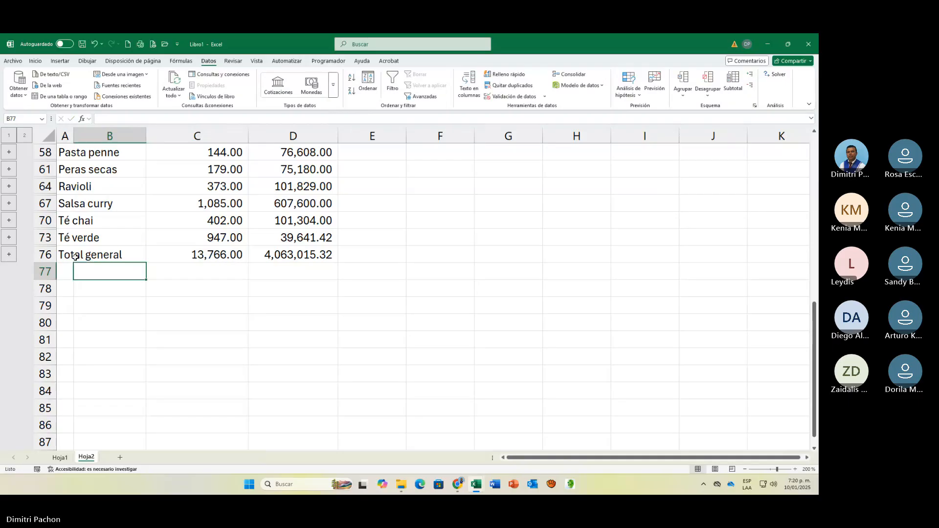
Expand the Té verde group and inspect the quantity formulas in C76 and C73.
left_click(9, 238)
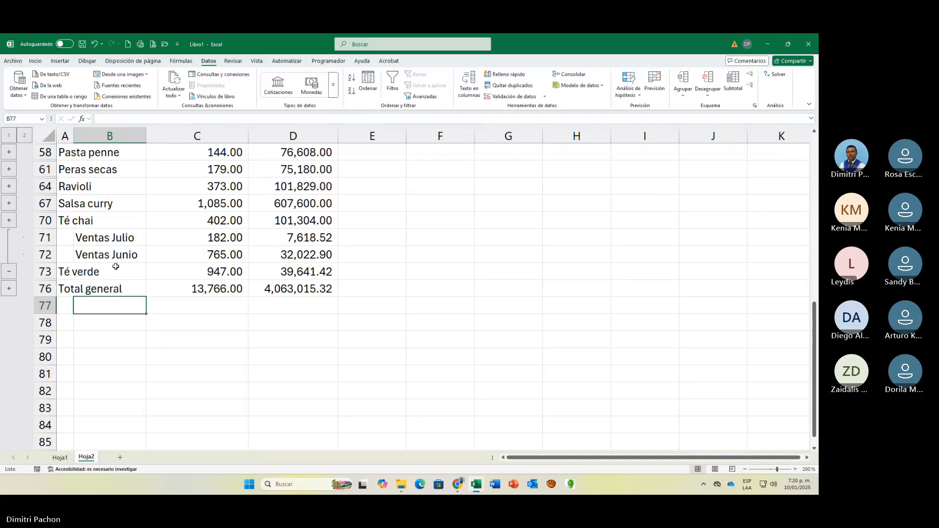
left_click(217, 289)
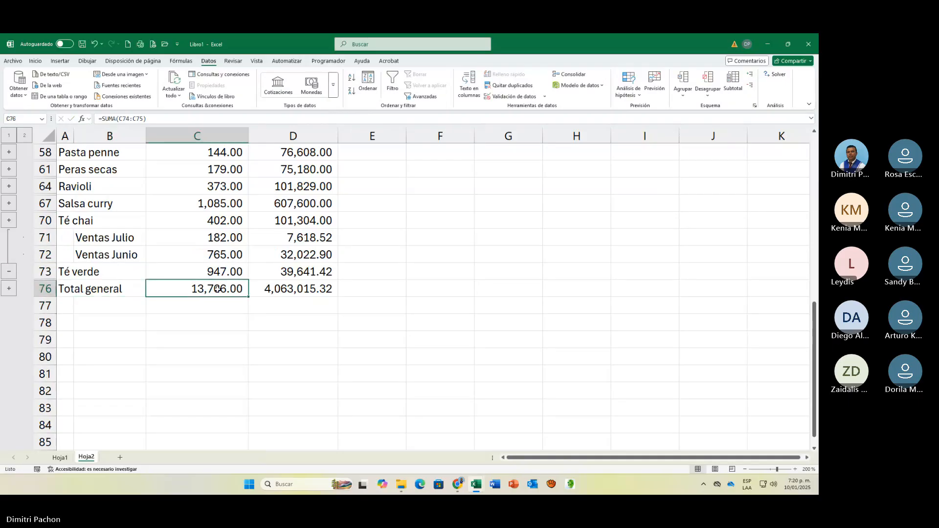
double_click(217, 289)
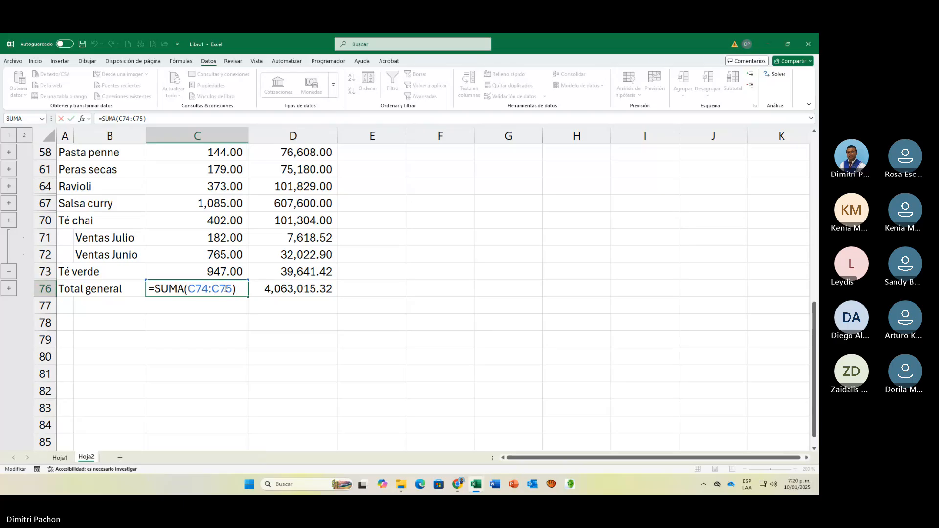
key("ctrl+Return")
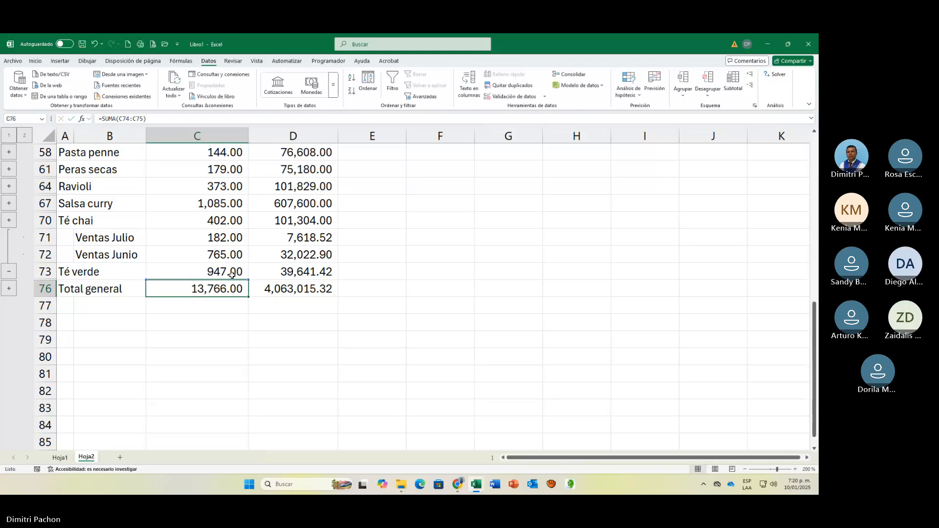
left_click(217, 269)
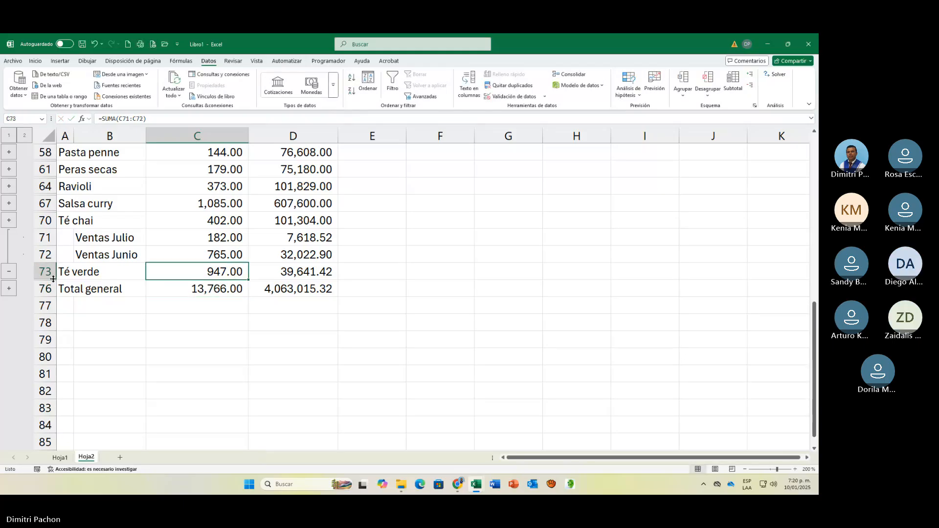
Expand the Total general group and compare the linked July quantity in C74 with the VENTAS JULIO pivot, returning to Libro1.
left_click(9, 288)
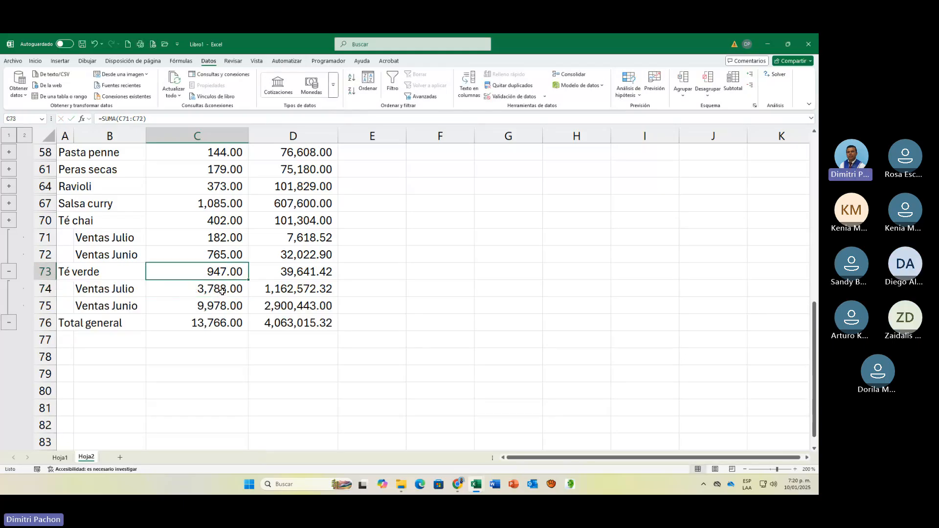
left_click(222, 290)
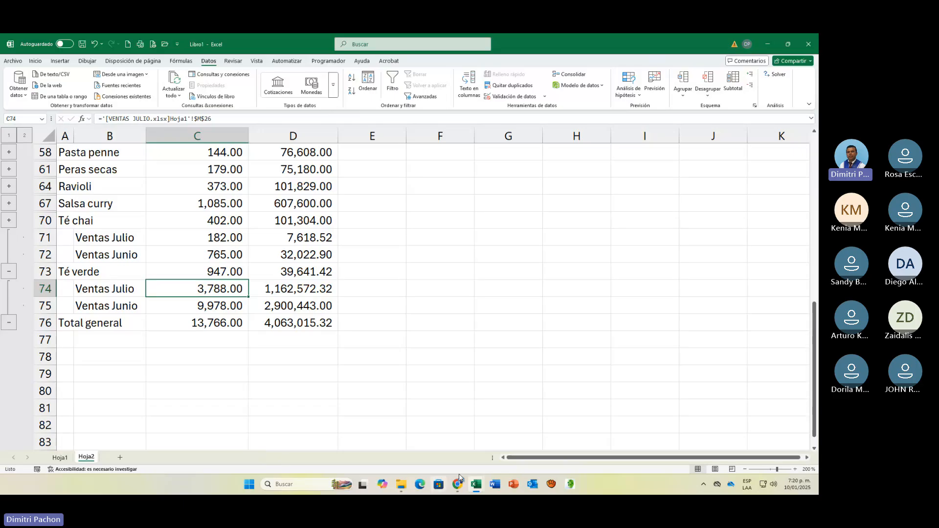
mouse_move(484, 484)
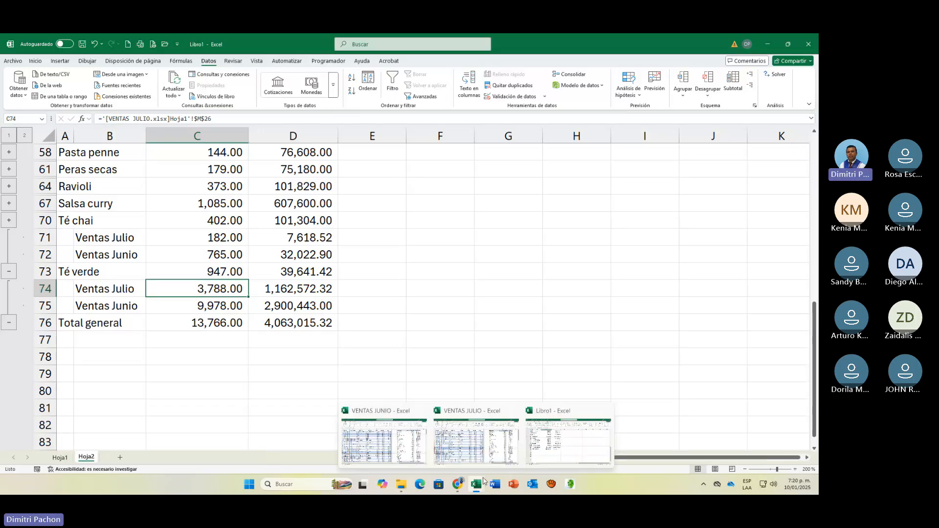
left_click(475, 455)
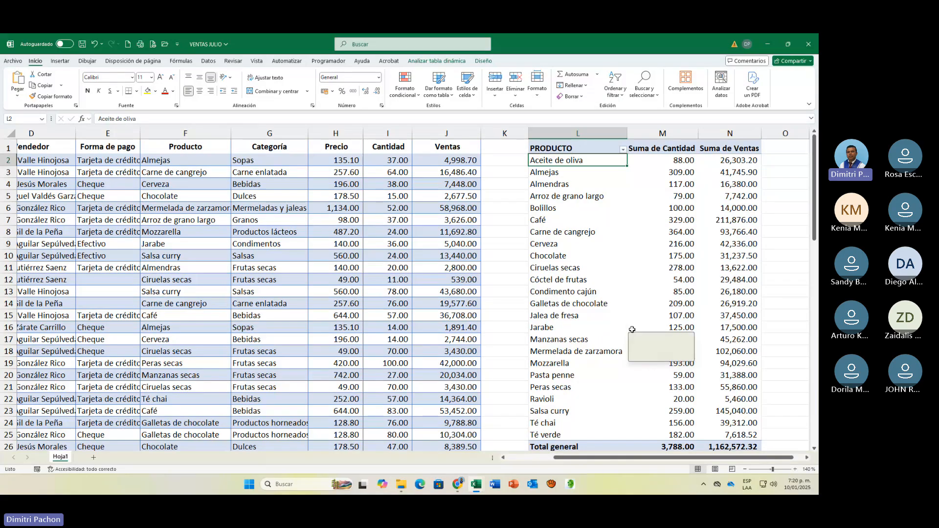
mouse_move(632, 329)
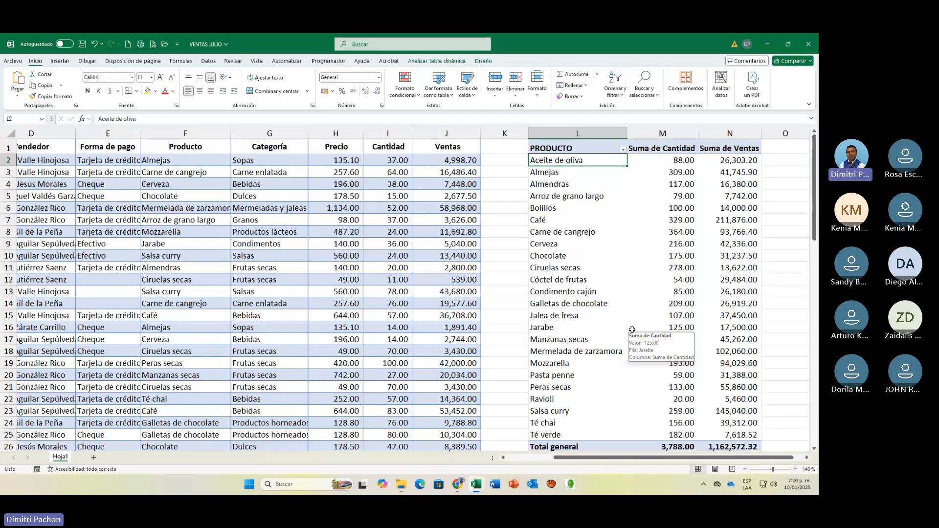
mouse_move(481, 486)
left_click(544, 460)
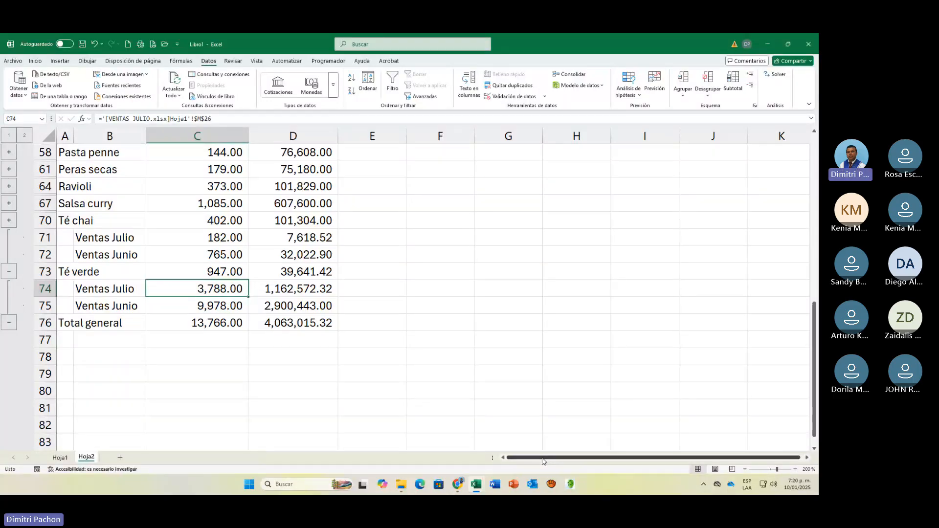
Switch to VENTAS JULIO and examine the pivot's grand total quantity in M26.
mouse_move(478, 485)
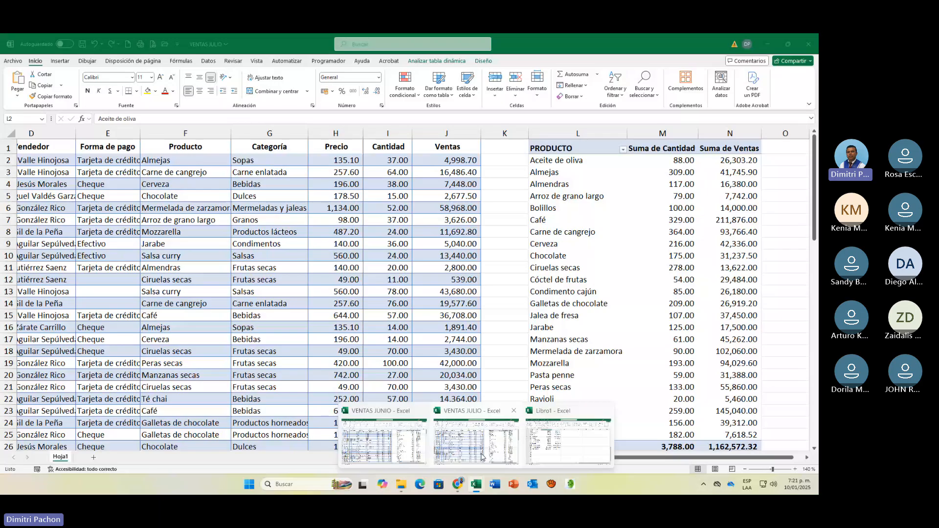
left_click(482, 457)
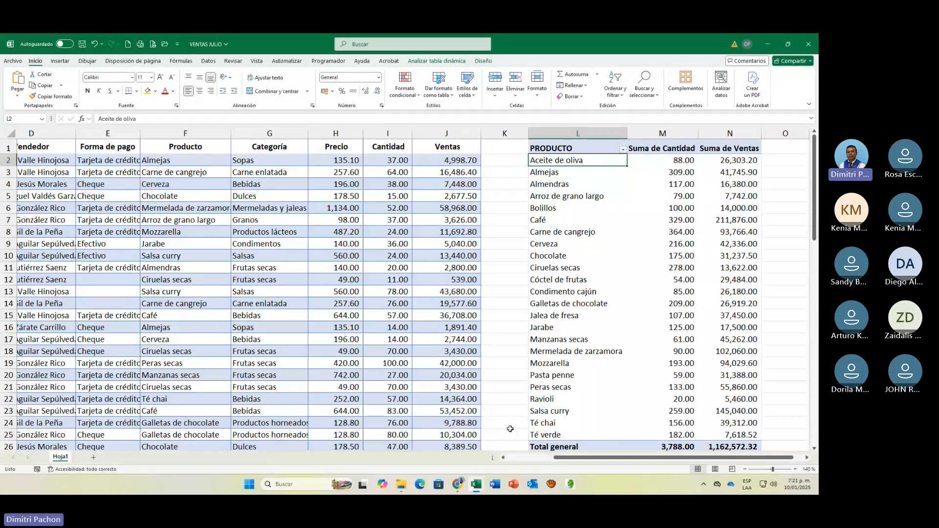
left_click(673, 447)
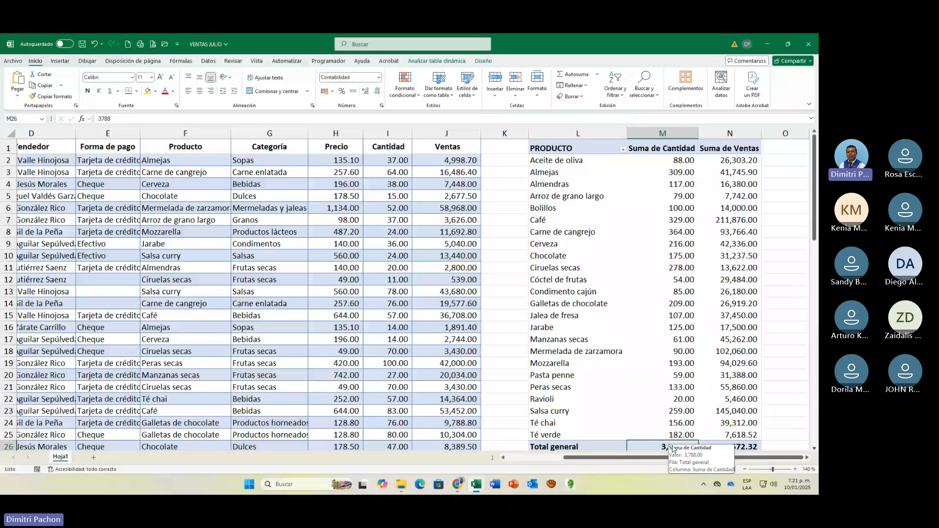
scroll(673, 352, "down", 4)
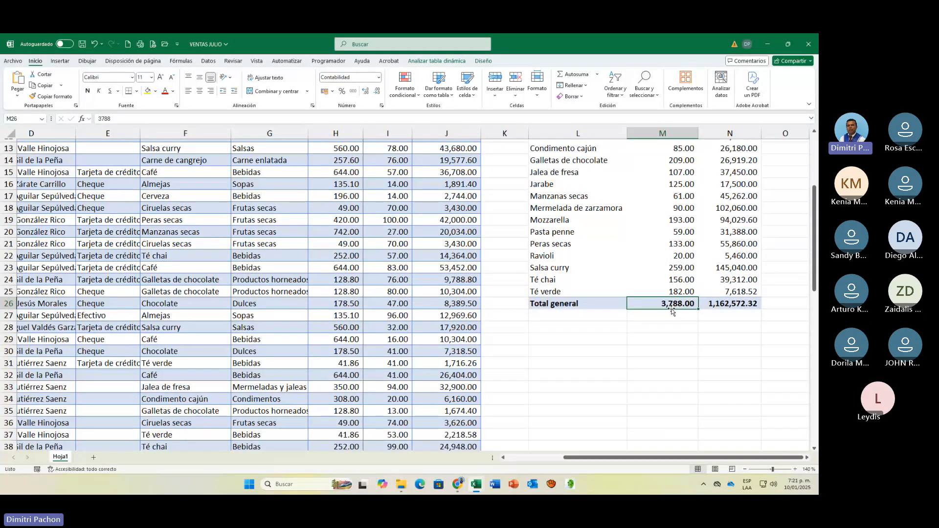
mouse_move(670, 306)
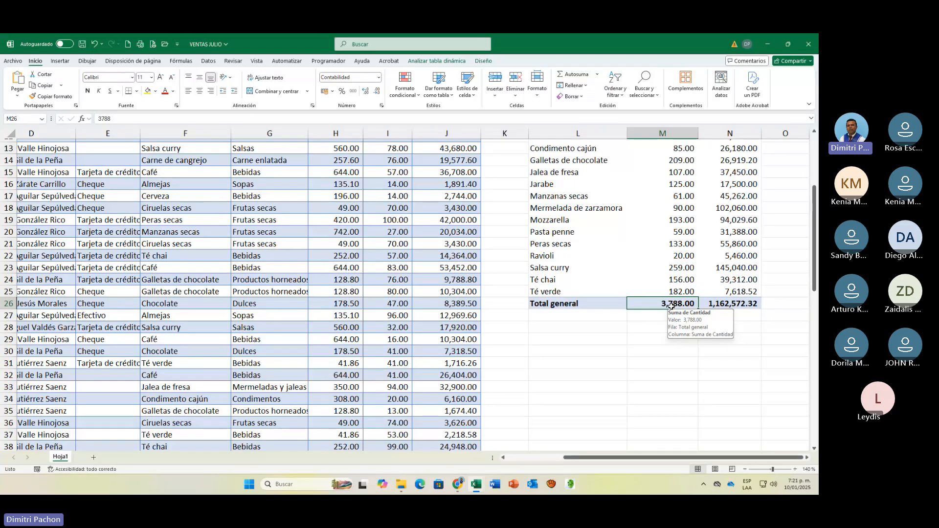
Examine the grand total quantity in M26 of the VENTAS JUNIO pivot and return to Hoja2 of Libro1.
left_click(474, 484)
left_click(568, 442)
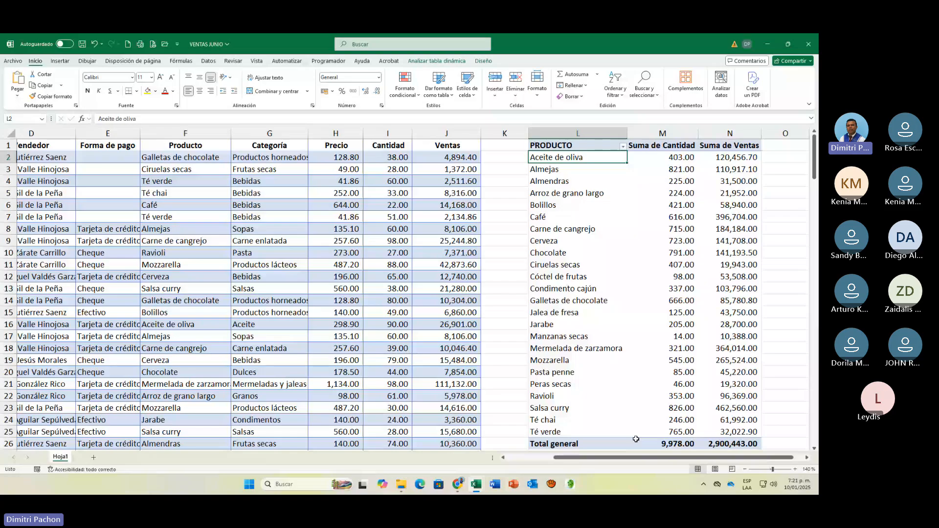
left_click(668, 444)
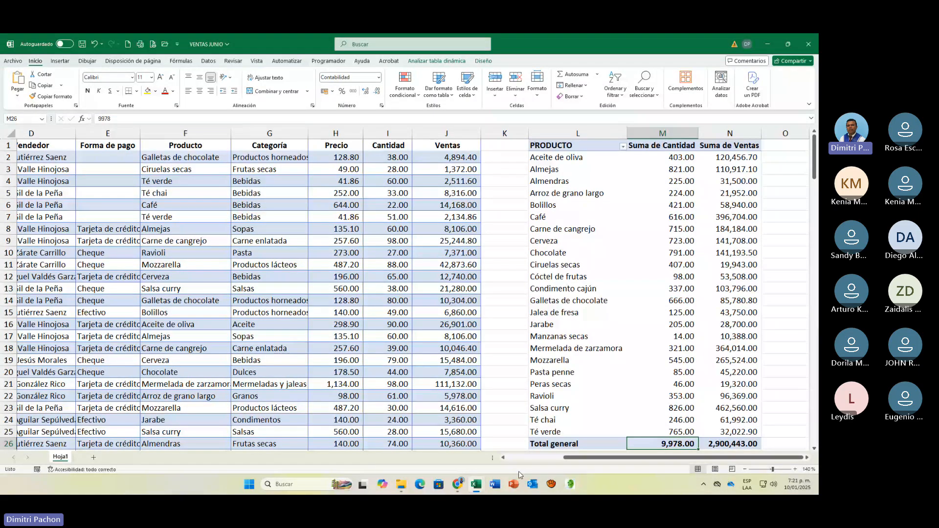
mouse_move(535, 462)
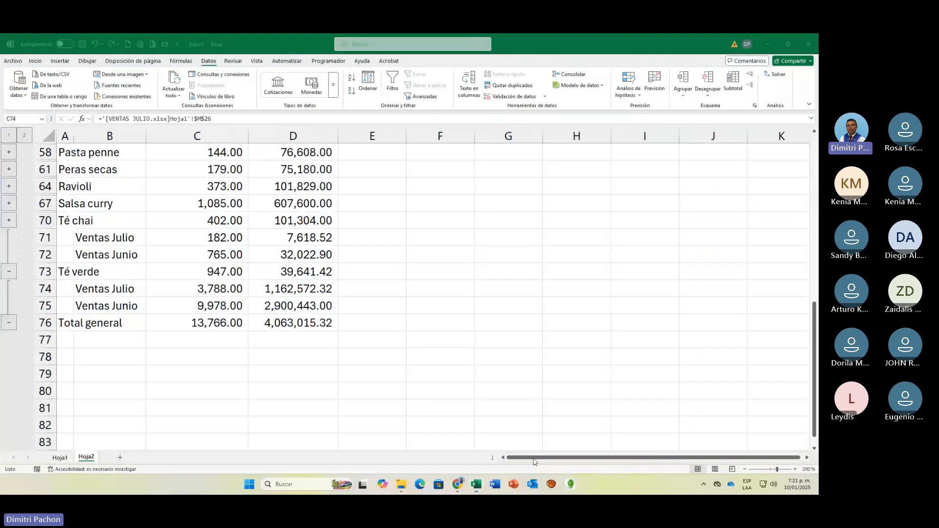
left_click(231, 349)
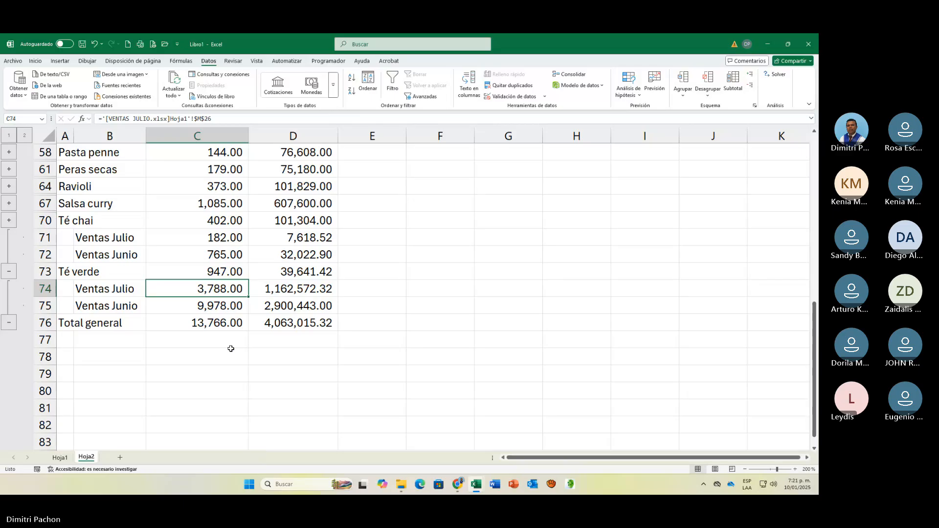
Auto-fit column A of the linked consolidation to the product names and select the Ventas Junio label in B3.
scroll(228, 360, "up", 4)
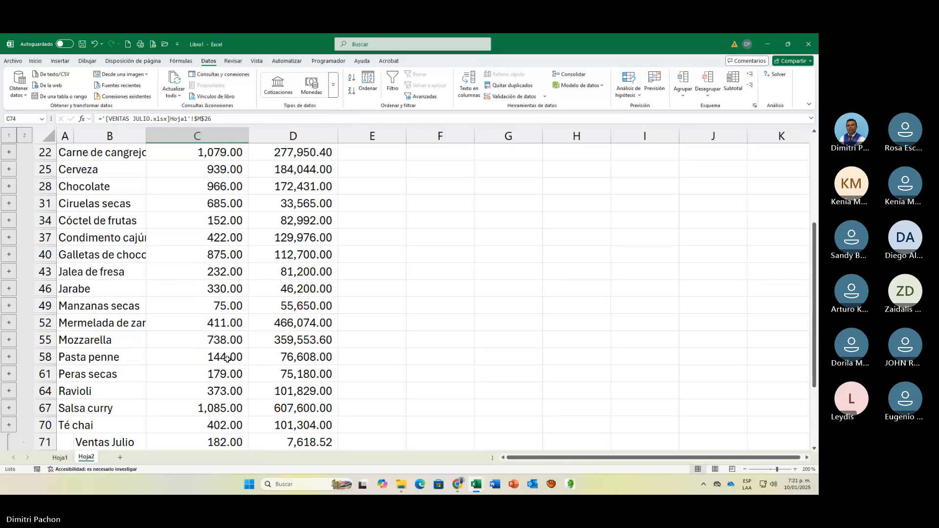
scroll(228, 359, "up", 3)
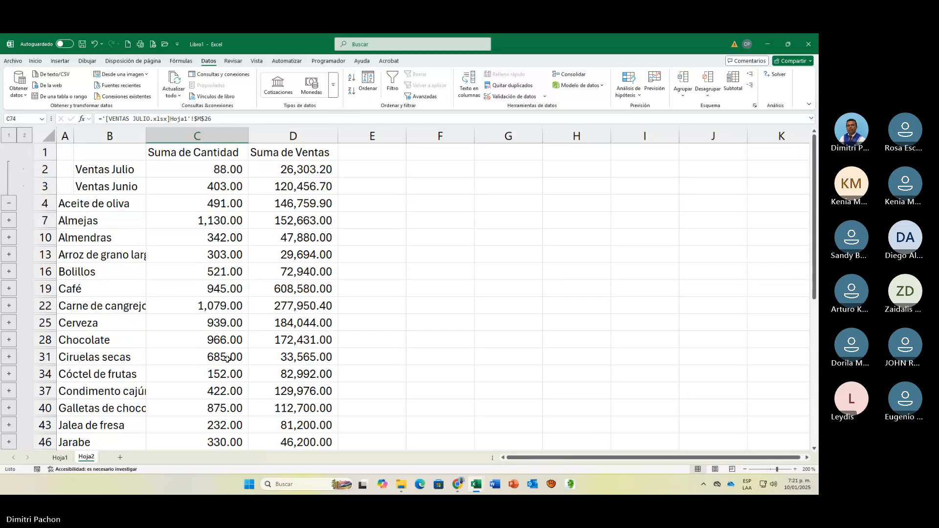
double_click(74, 136)
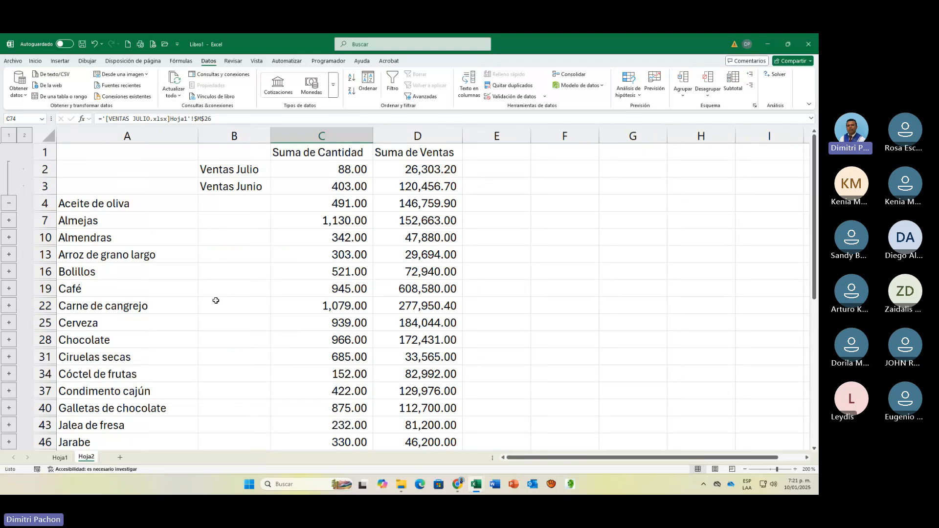
left_click(246, 182)
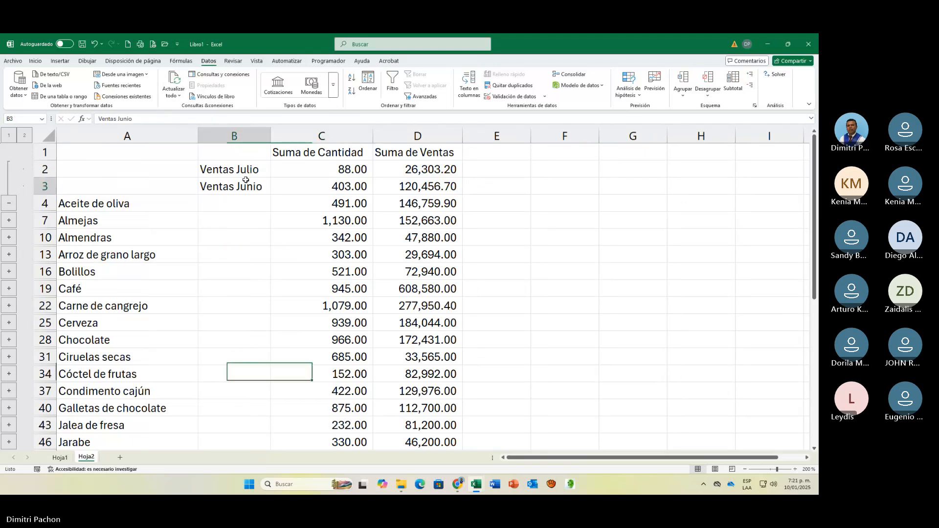
Select the Ventas Julio label in B2, review the linked consolidation's product totals, and switch to VENTAS JUNIO.
left_click(248, 171)
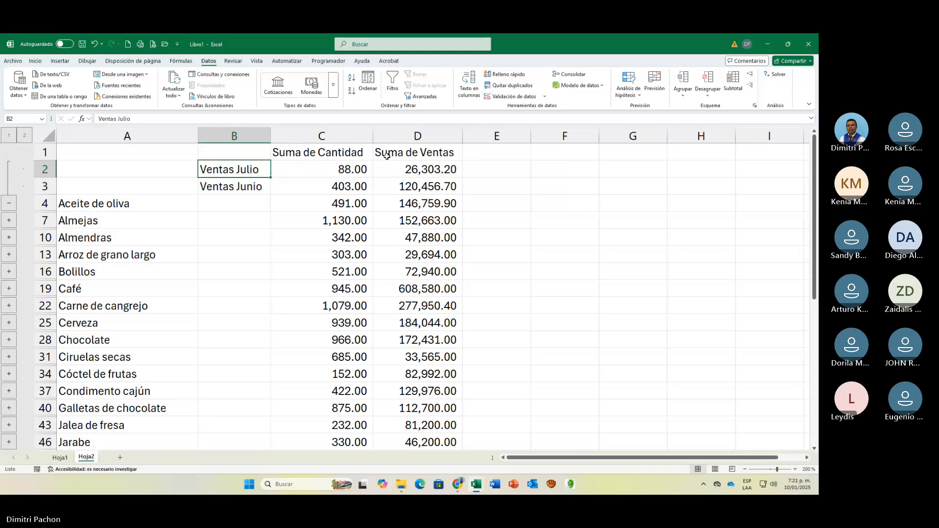
scroll(465, 352, "down", 2)
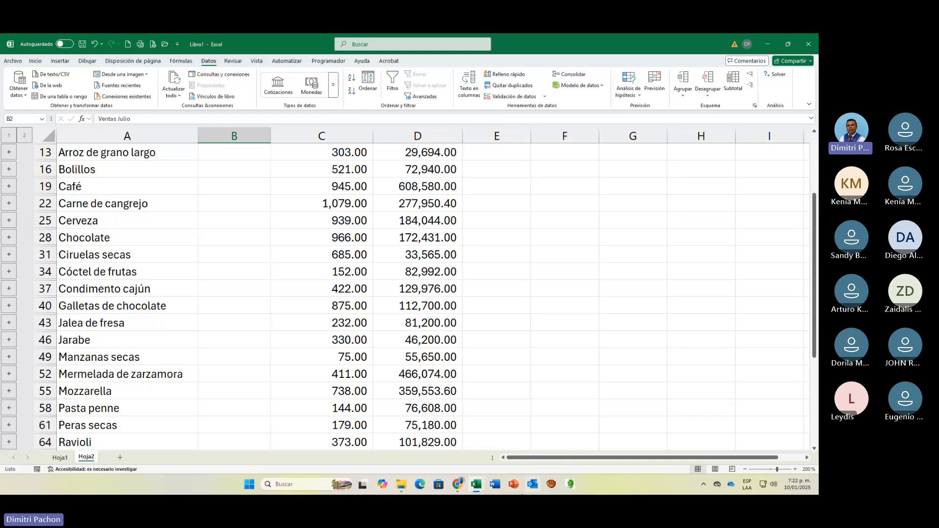
left_click(483, 490)
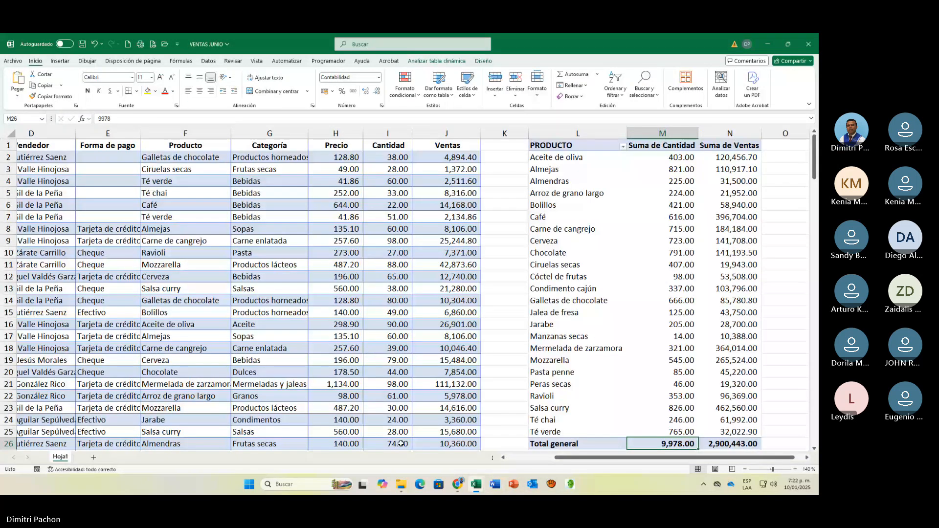
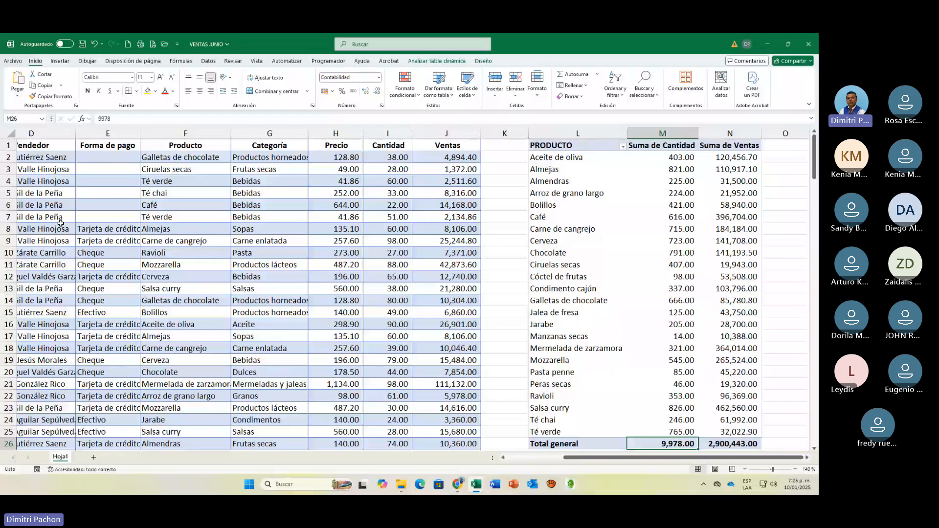
Examine the available Get Data sources, including files, Azure and other sources such as a blank query.
left_click(208, 61)
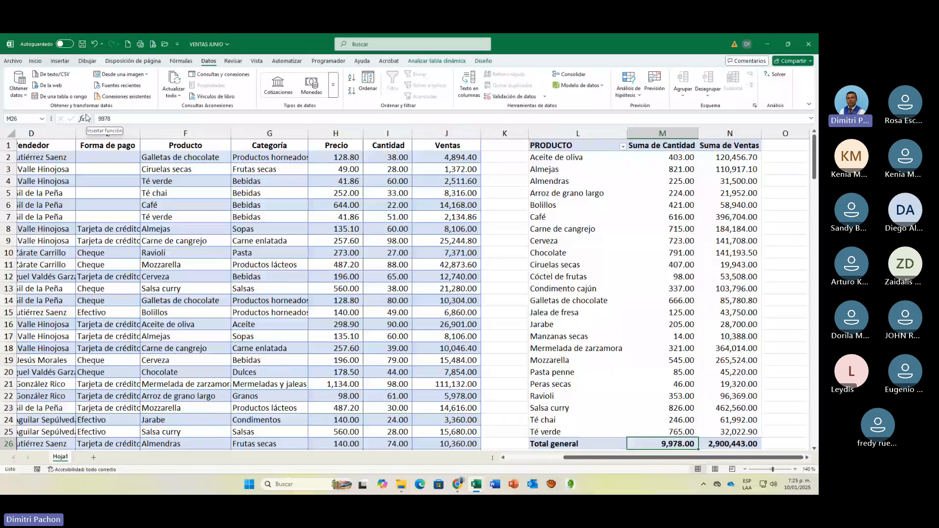
left_click(27, 95)
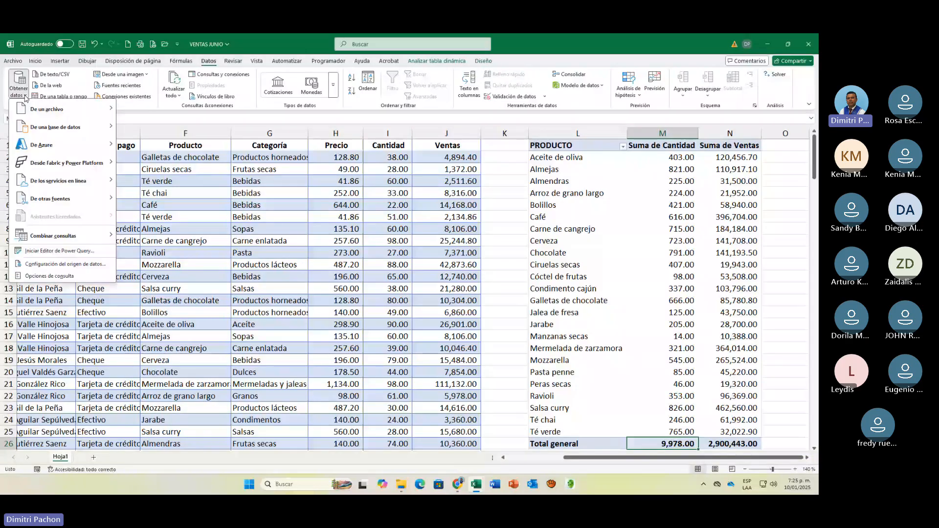
mouse_move(25, 110)
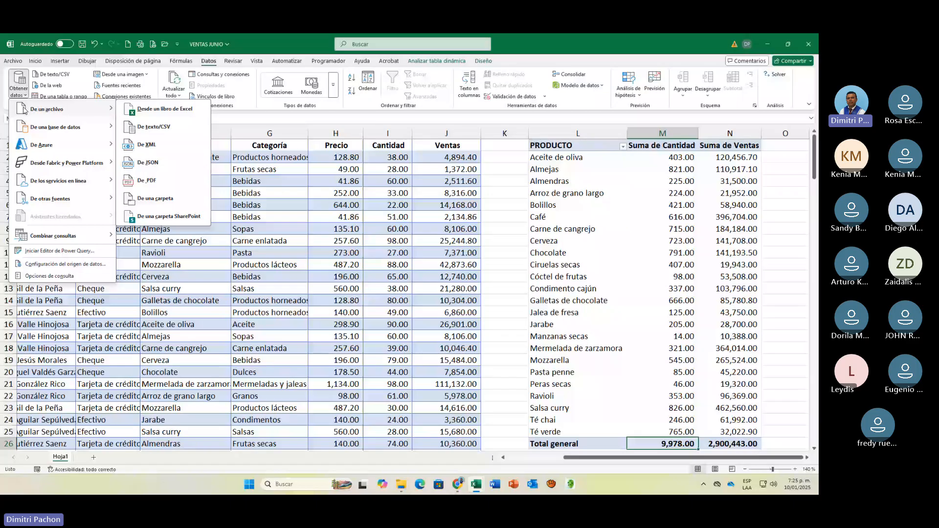
mouse_move(37, 131)
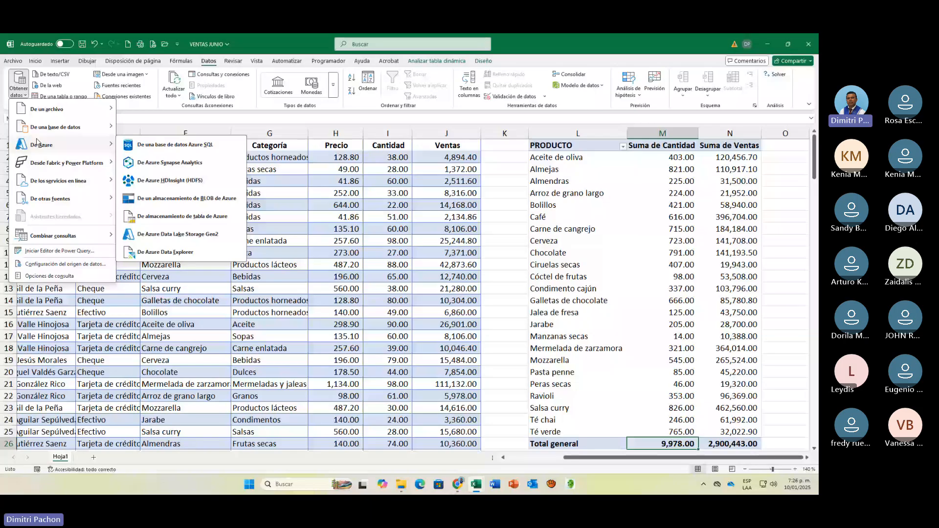
mouse_move(40, 205)
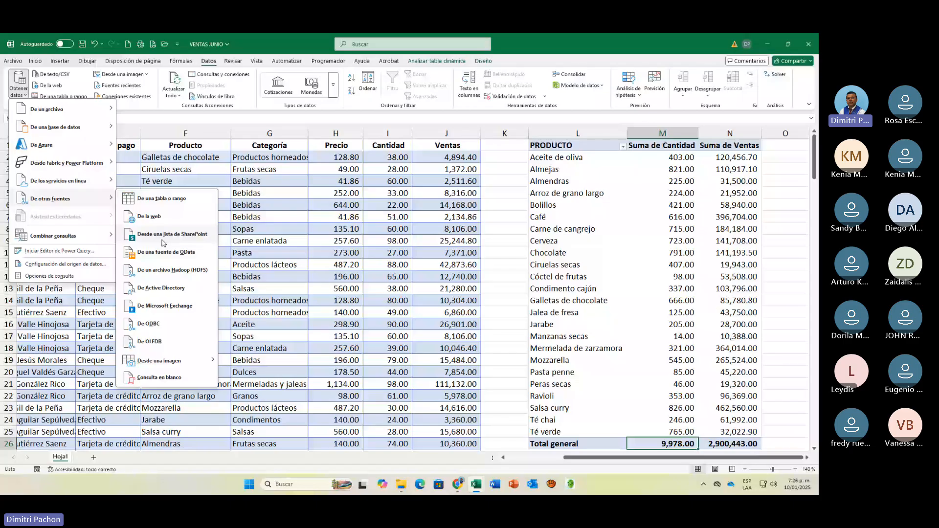
left_click(149, 379)
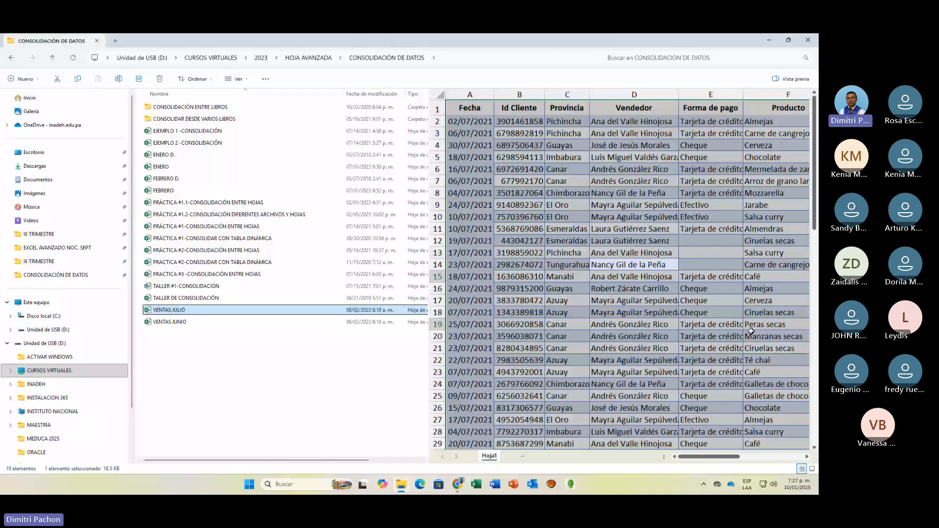
Launch Excel with PERSONAL.XLSB opened as read-only and create a blank workbook.
left_click(473, 487)
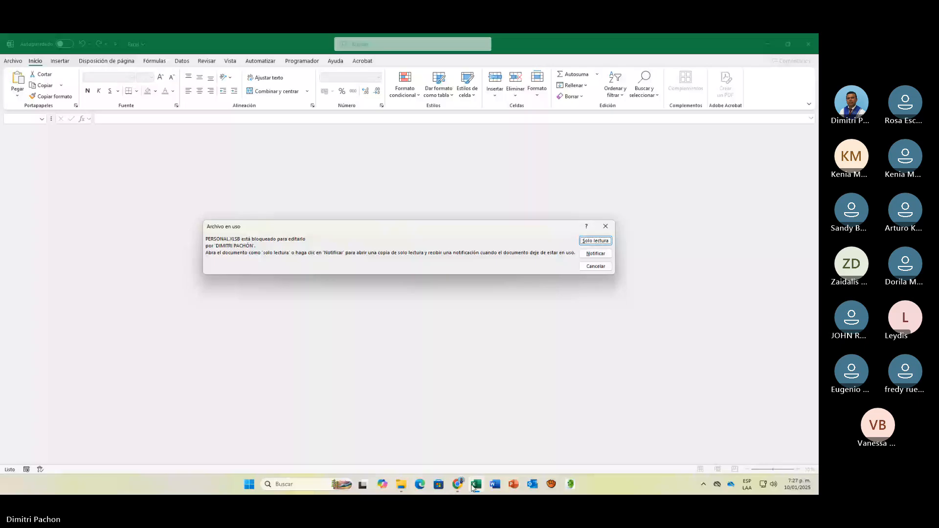
key("Return")
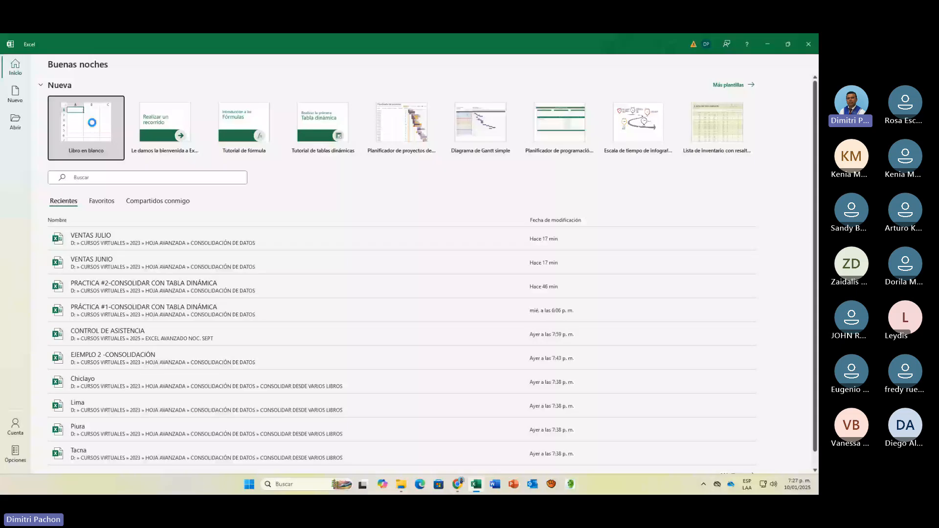
left_click(93, 125)
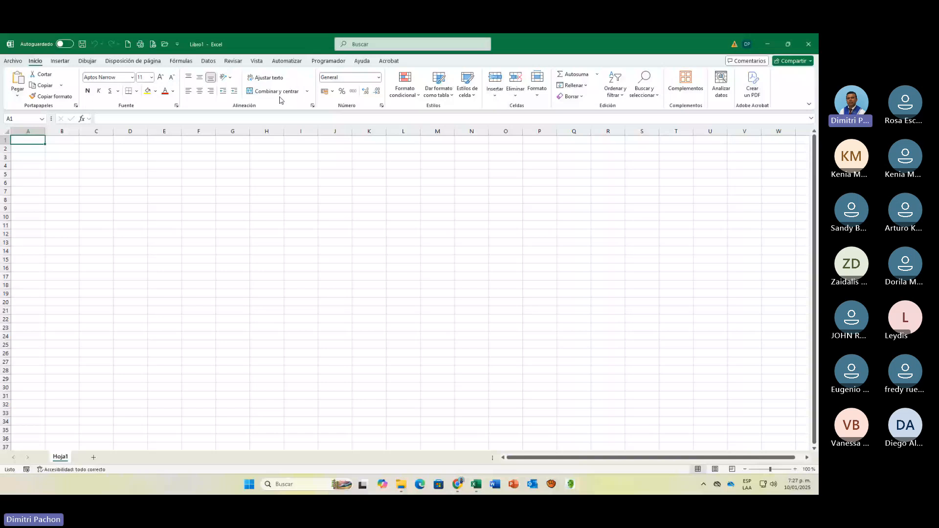
Examine the full add-ins list in the Excel options and open the manager for Complementos de Excel.
left_click(16, 60)
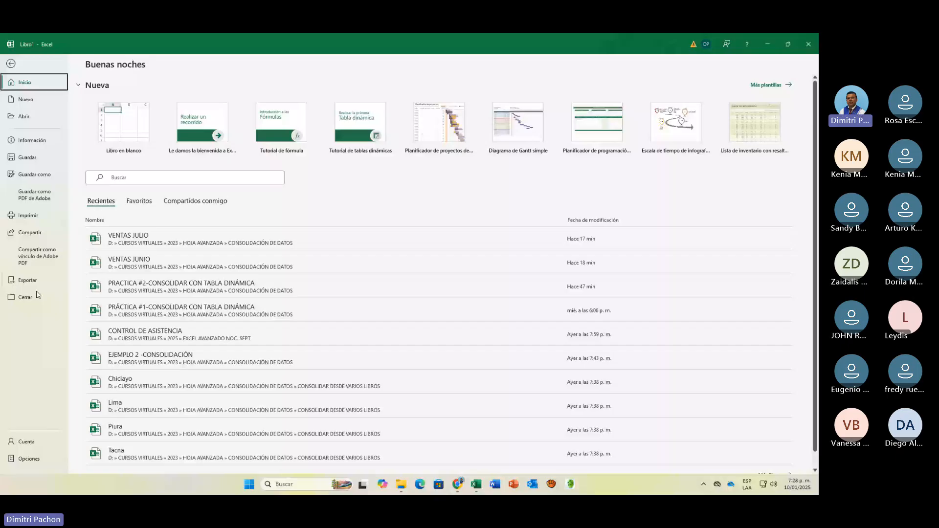
left_click(24, 459)
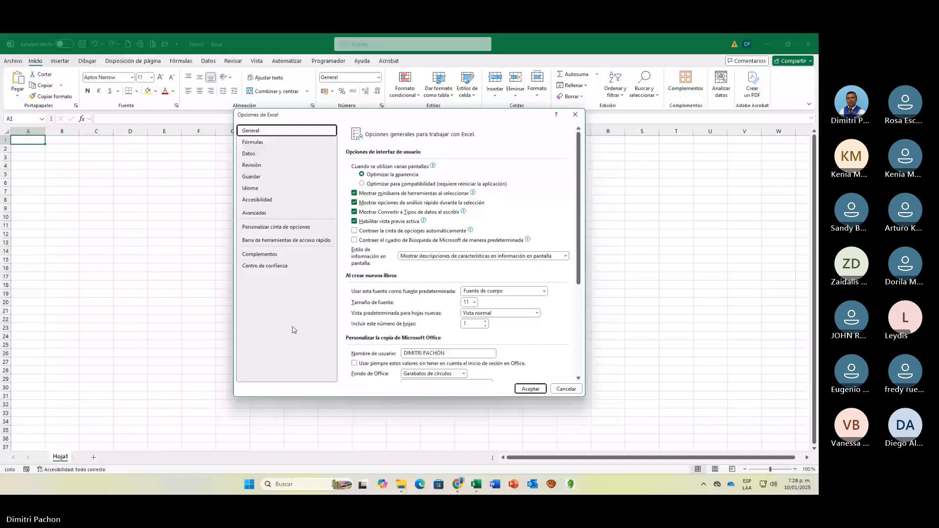
left_click(259, 254)
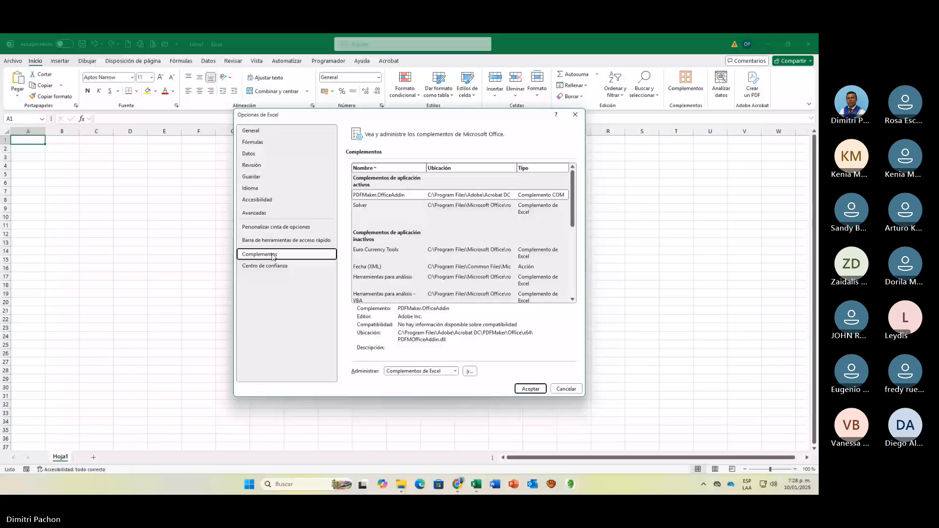
left_click(574, 221)
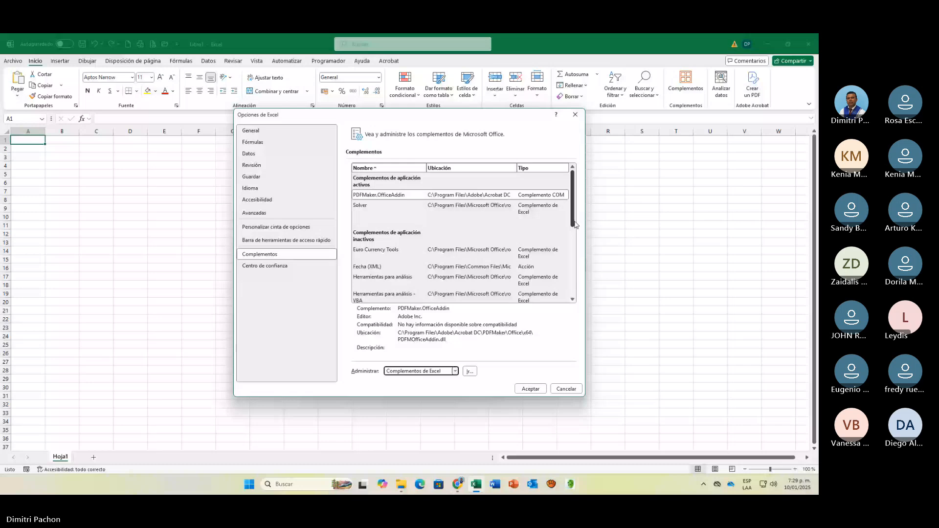
left_click_drag(575, 225, 568, 286)
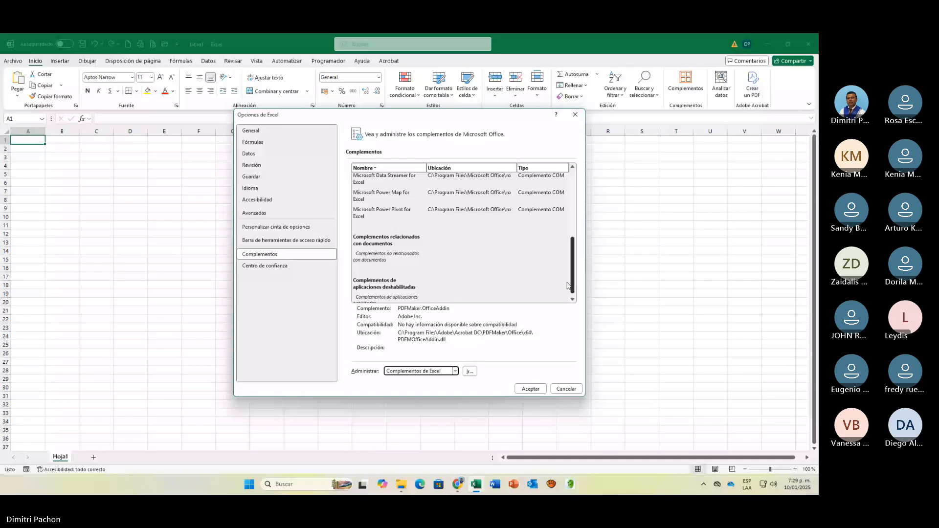
left_click_drag(567, 283, 458, 359)
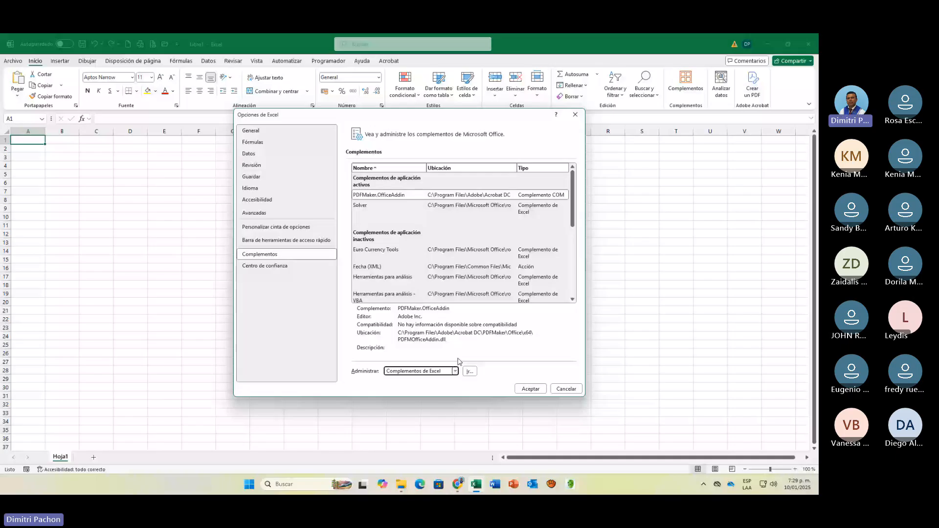
left_click(471, 372)
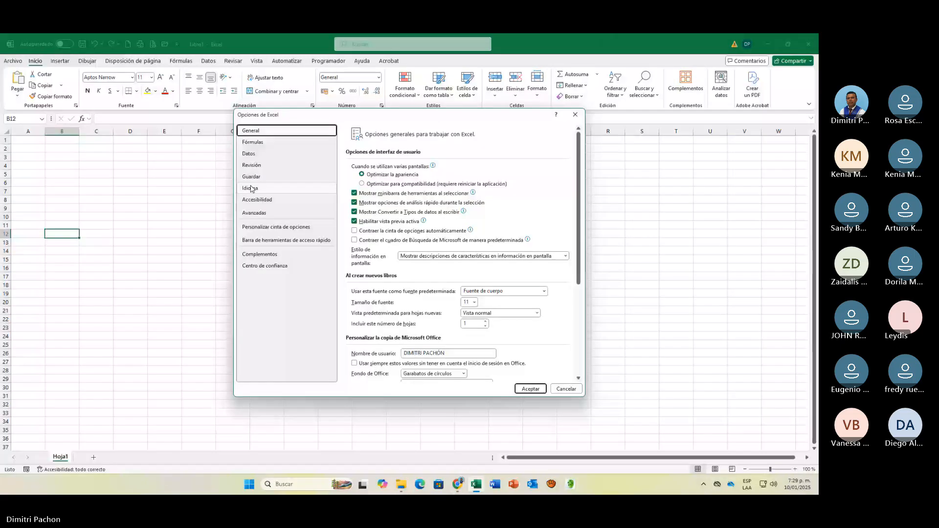
Review the ribbon customization and inactive add-ins in the Excel options, and open the manager for Complementos COM.
left_click(254, 227)
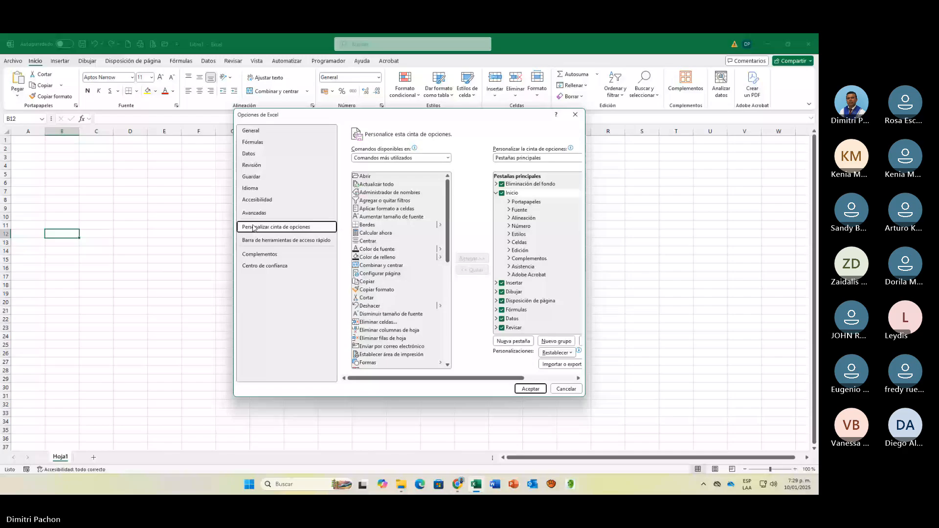
left_click(260, 254)
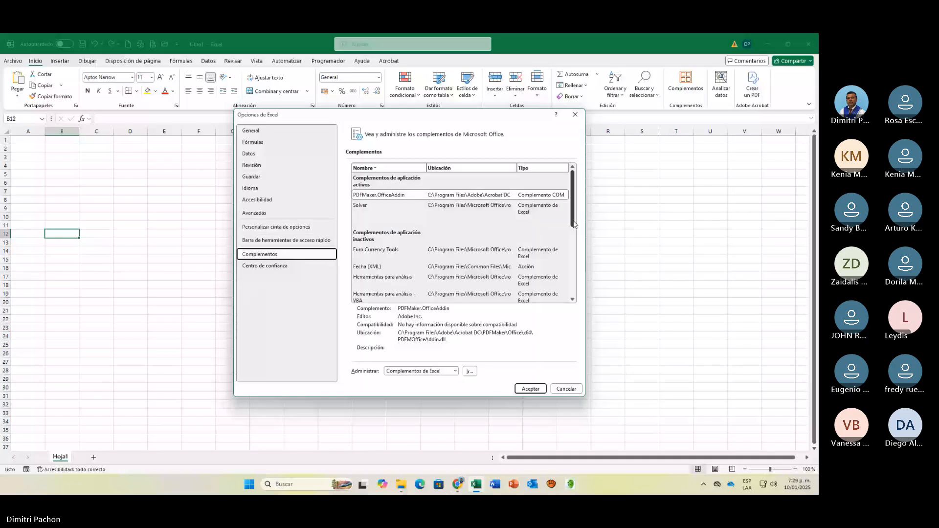
left_click_drag(572, 223, 573, 242)
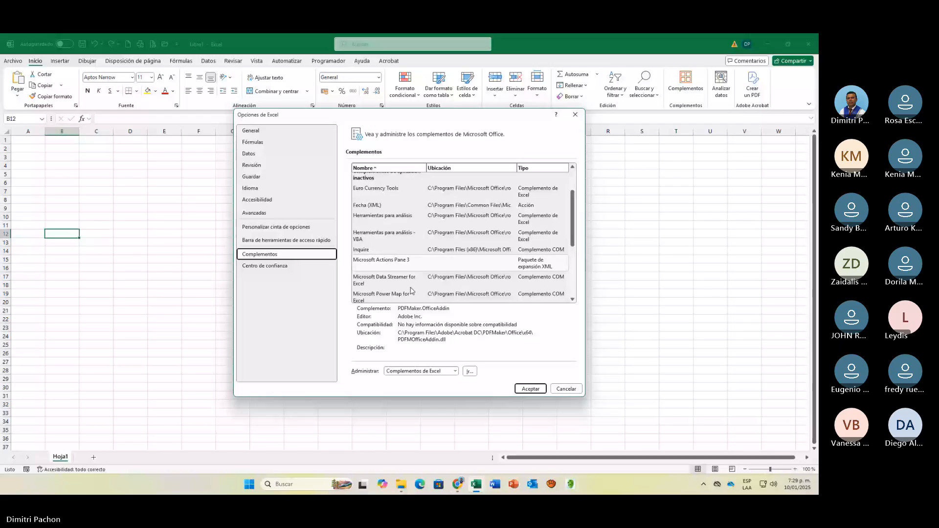
scroll(411, 291, "down", 2)
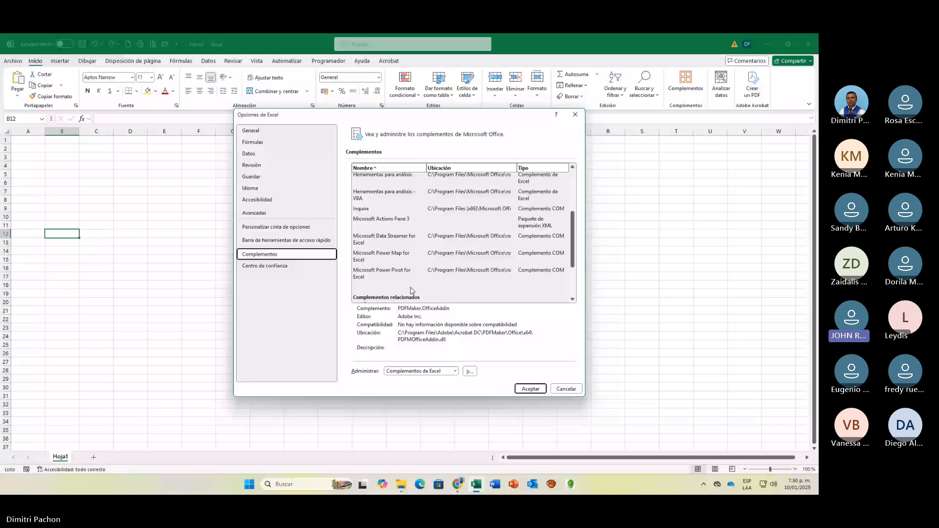
scroll(412, 249, "up", 1)
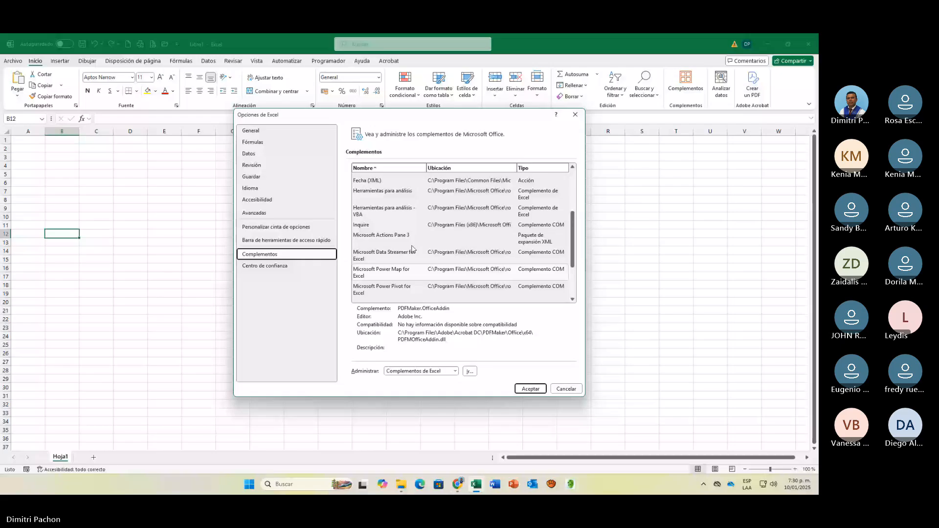
scroll(413, 247, "up", 3)
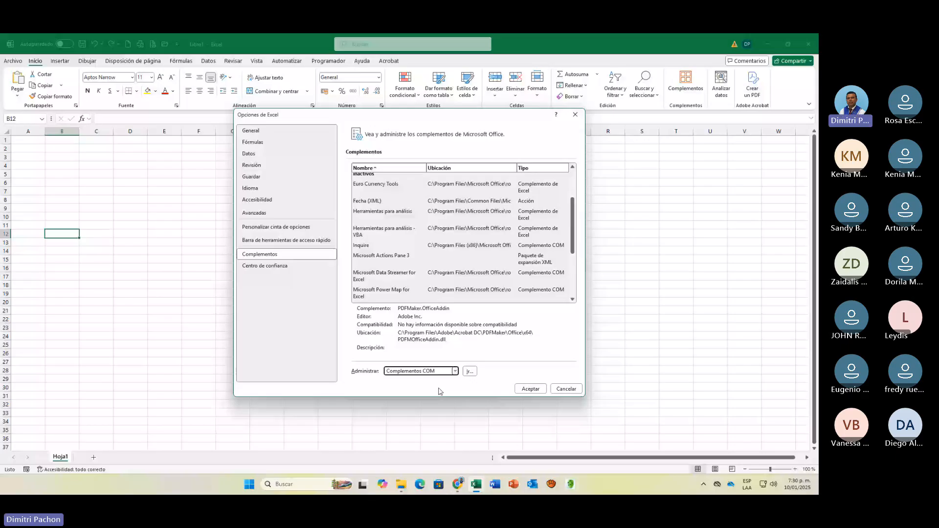
left_click(470, 371)
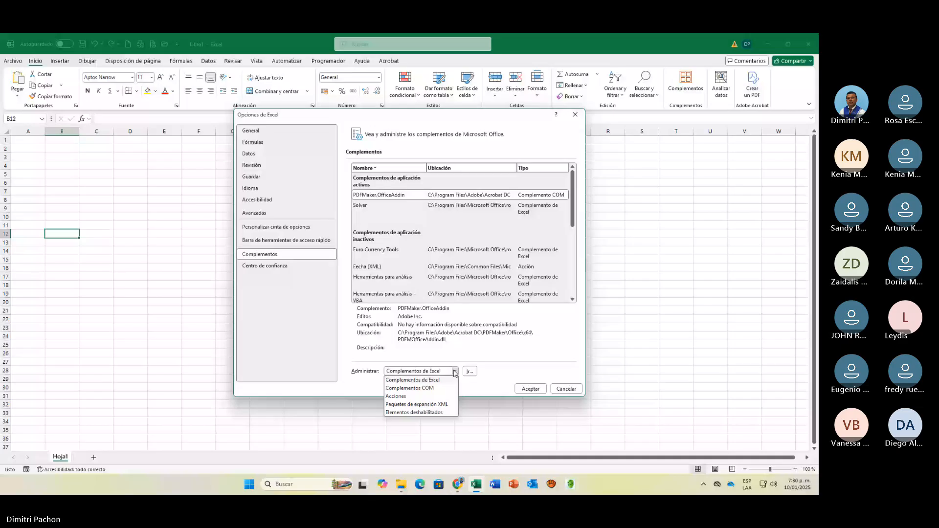
Inspect the management categories and Herramientas para análisis - VBA details, then check the available Excel add-ins and close their manager.
left_click(408, 414)
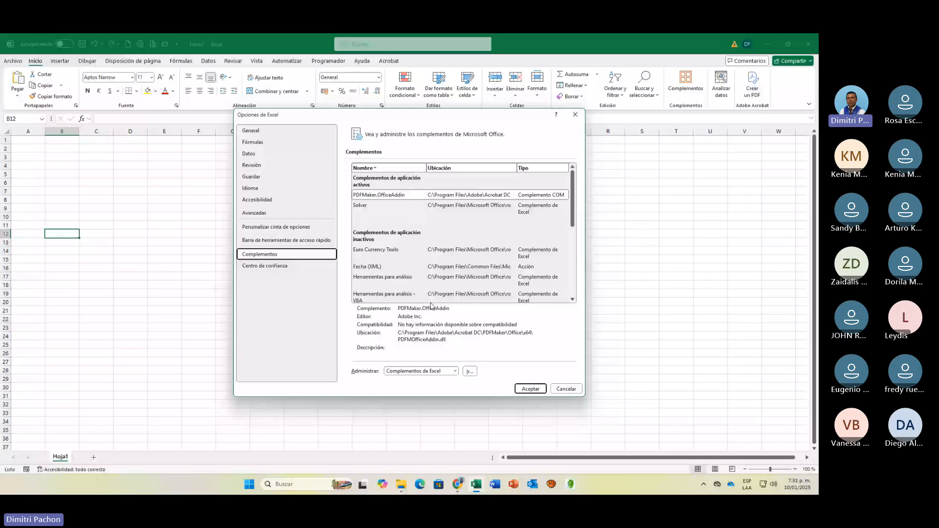
left_click(431, 300)
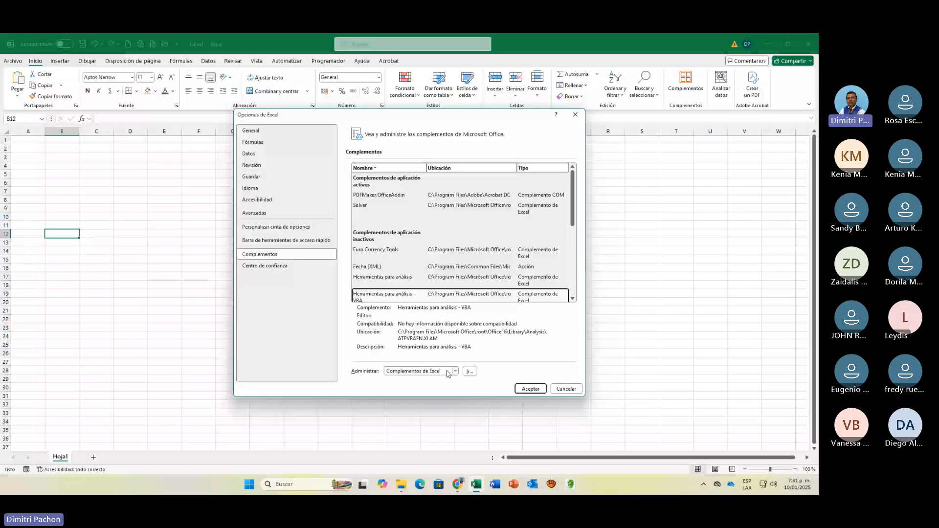
scroll(447, 374, "down", 5)
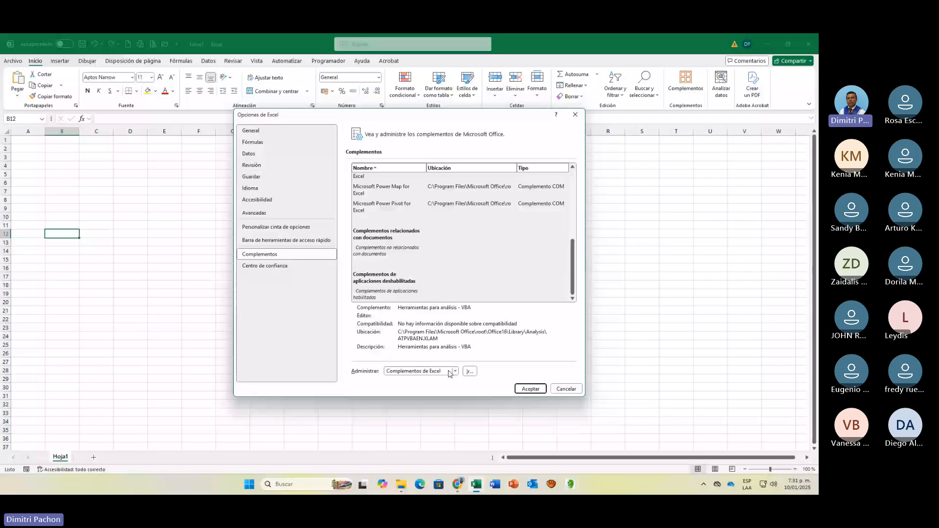
left_click(468, 371)
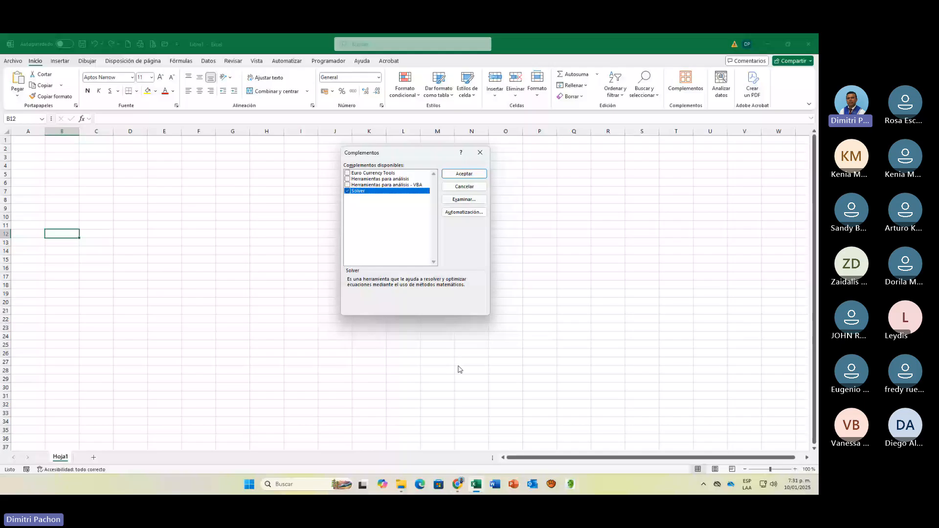
key("Return")
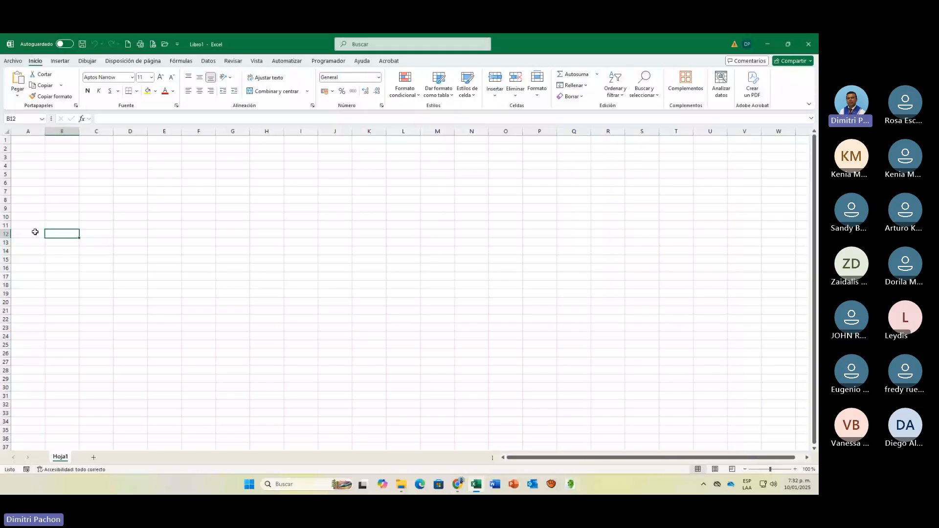
Review the data import, PivotTable and automatic conversion settings in the Datos section of the Excel options, then close the options.
left_click(12, 61)
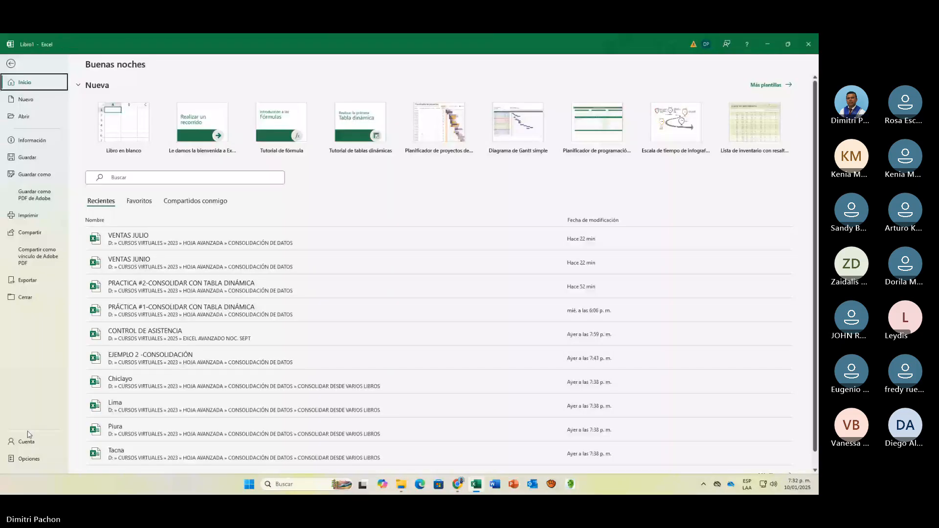
left_click(28, 459)
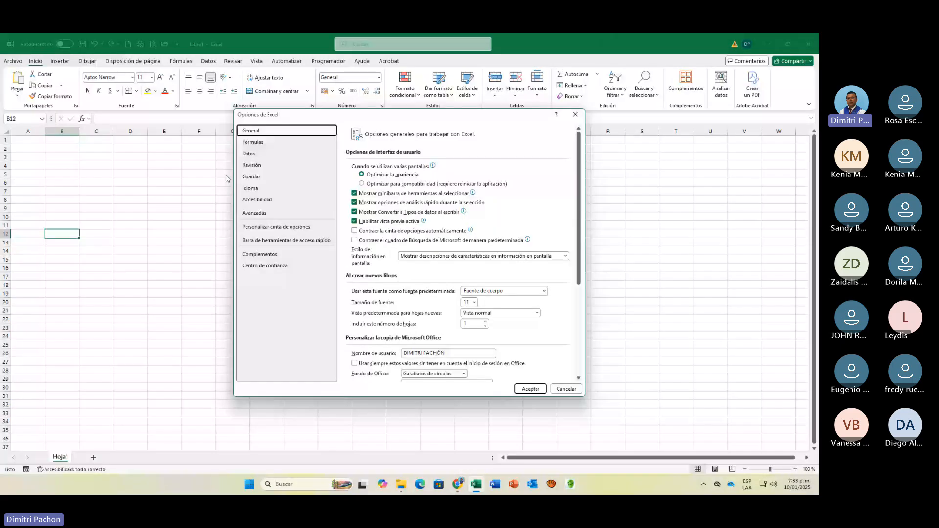
left_click(250, 154)
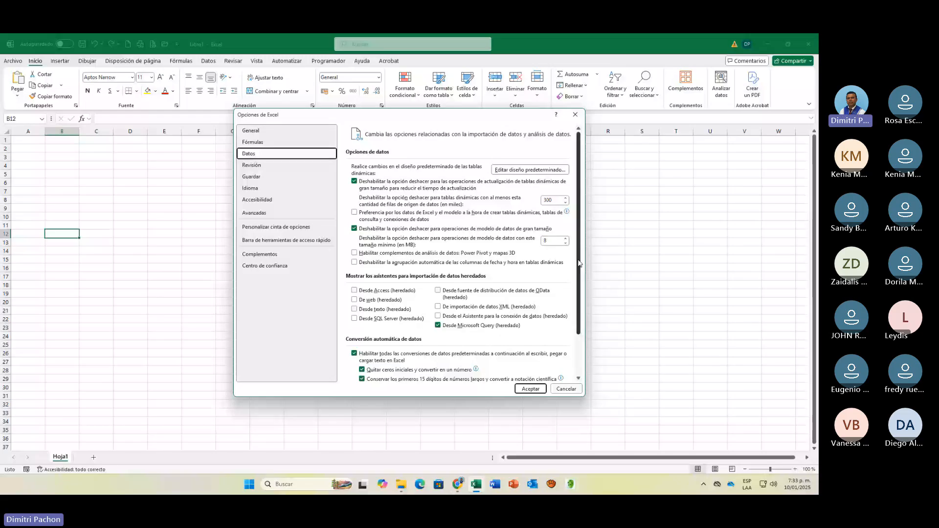
left_click_drag(579, 263, 573, 318)
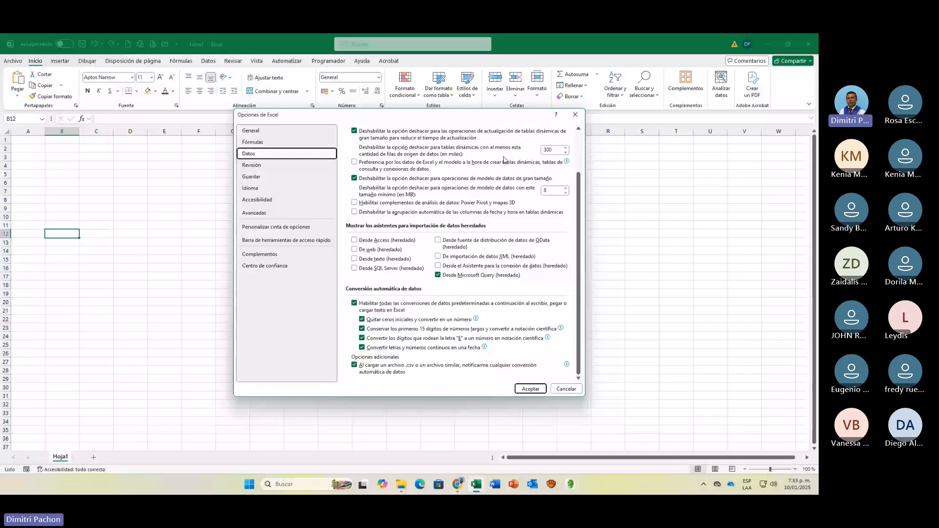
left_click(576, 116)
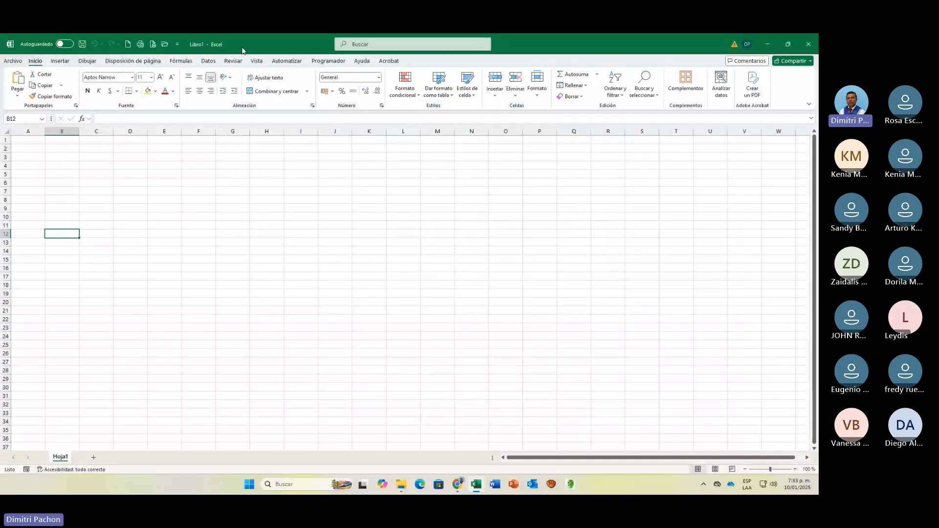
Turn the Desde Microsoft Query (heredado) legacy import wizard off and back on in the Datos options, and accept the dialog.
left_click(13, 61)
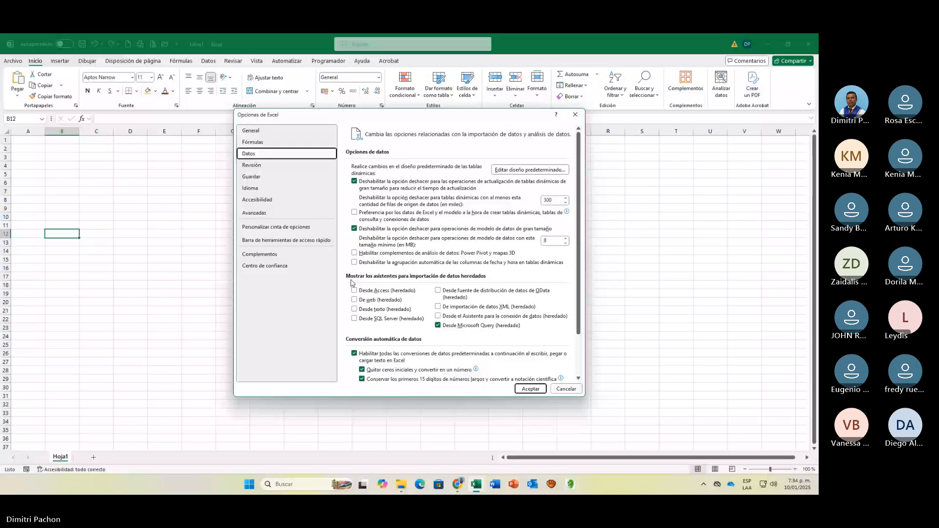
left_click(438, 326)
left_click(438, 326)
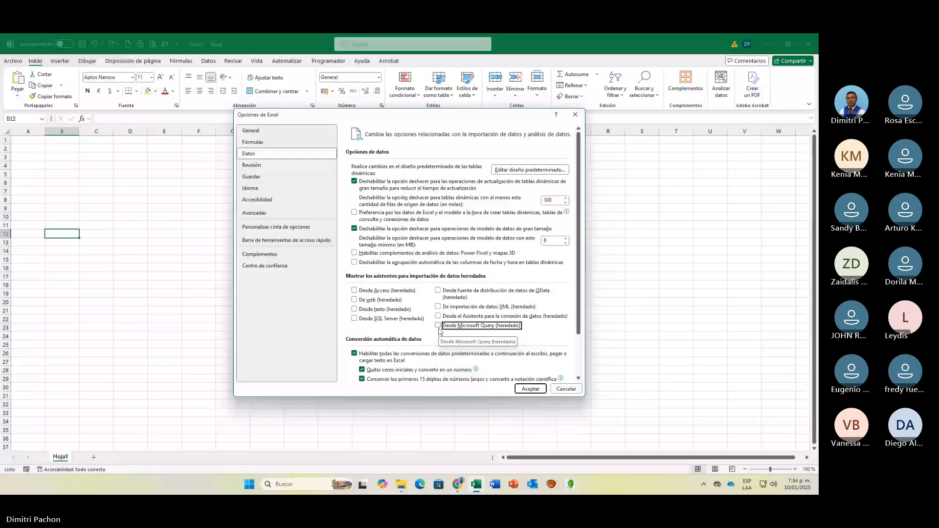
left_click(439, 326)
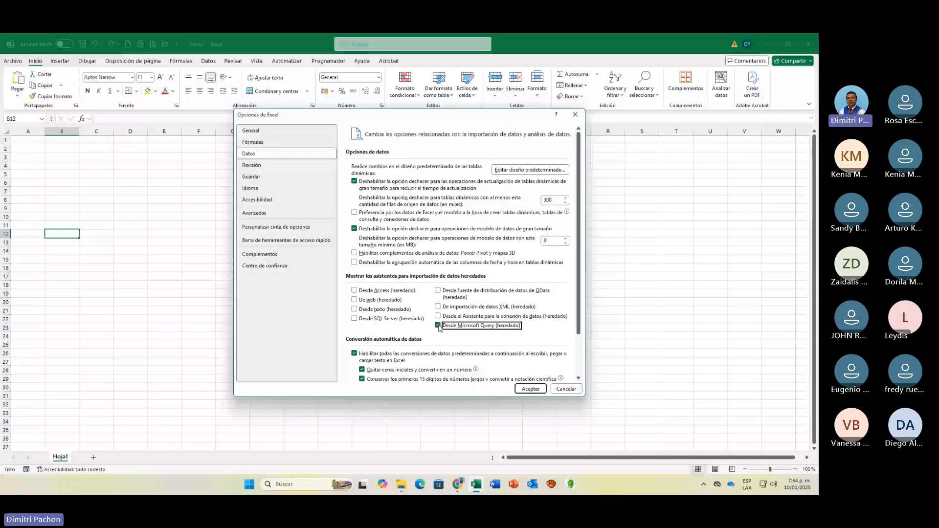
left_click(530, 390)
Examine the data sources offered by Obtener datos, including De otras fuentes and the Asistentes heredados.
left_click(31, 141)
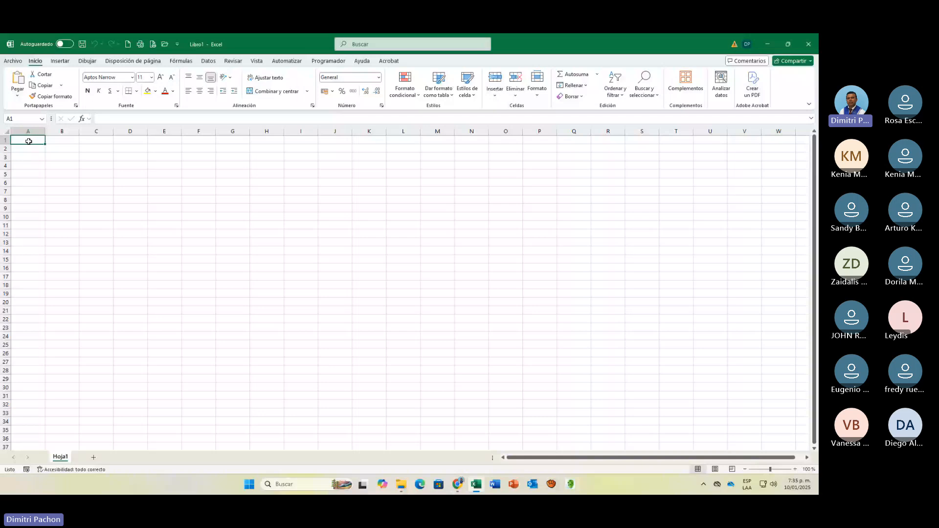
left_click(208, 61)
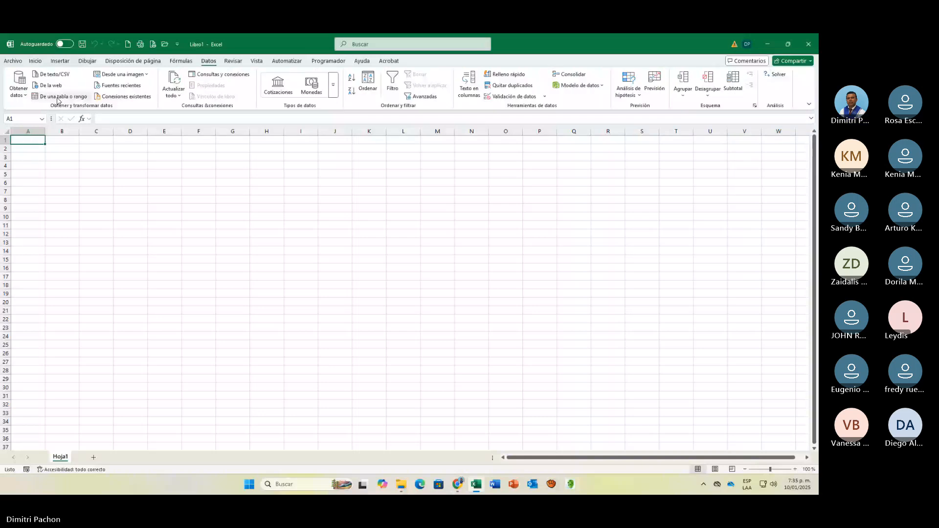
left_click(25, 94)
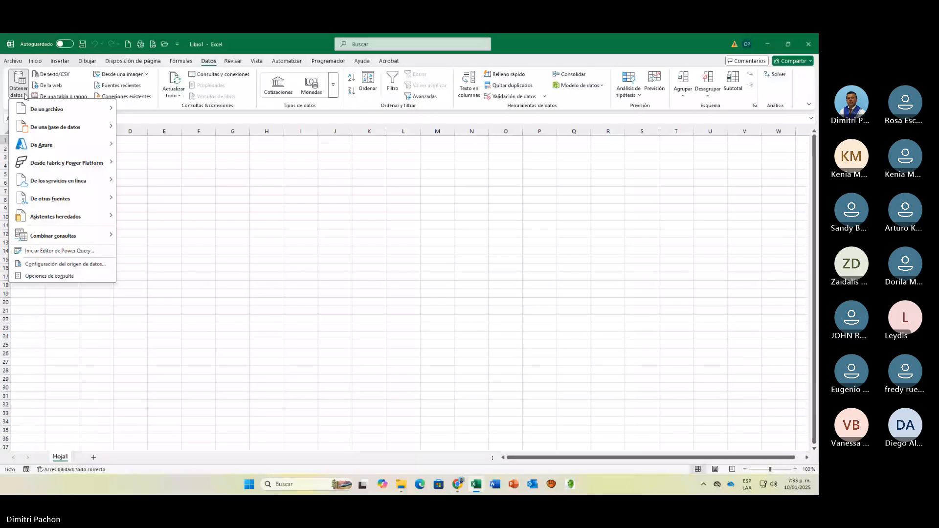
mouse_move(57, 104)
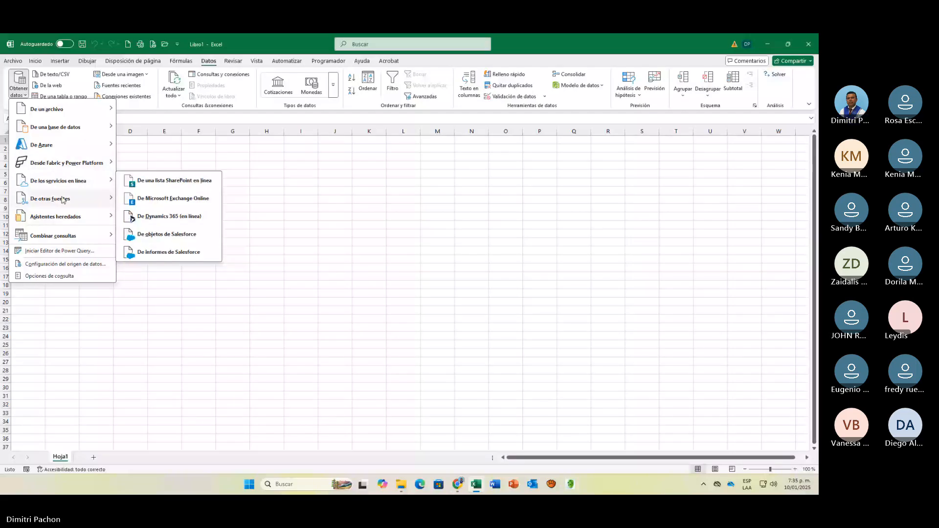
mouse_move(63, 200)
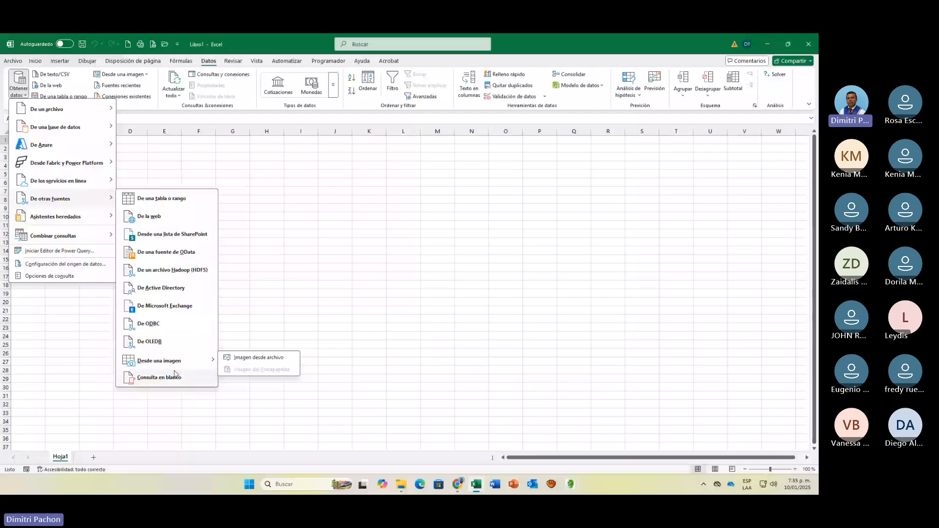
mouse_move(98, 224)
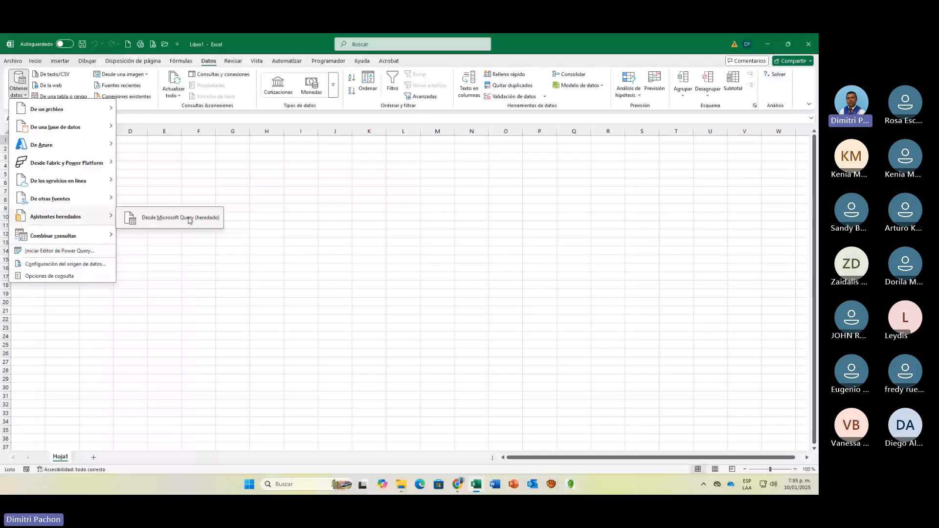
Recheck the Desde Microsoft Query (heredado) setting in the Datos options and its entry among the Asistentes heredados.
left_click(13, 62)
key("Escape")
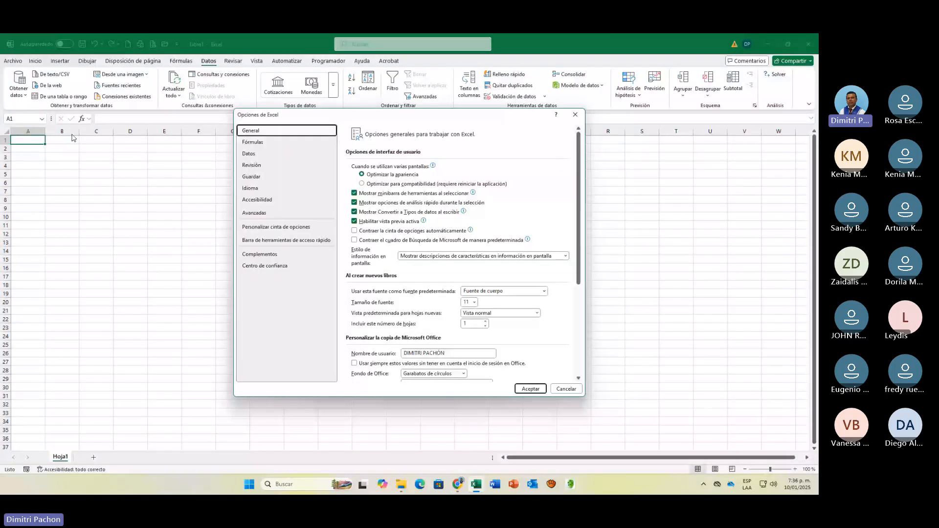
left_click(249, 154)
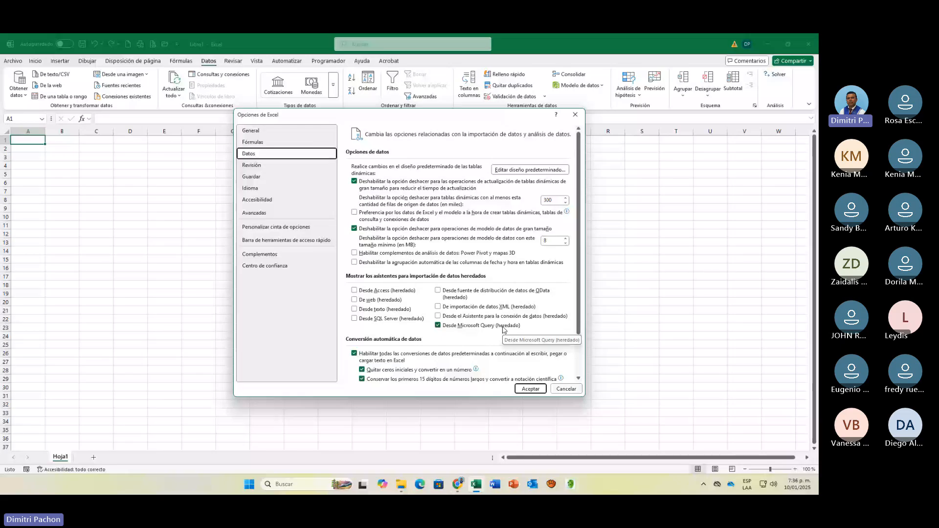
left_click(528, 390)
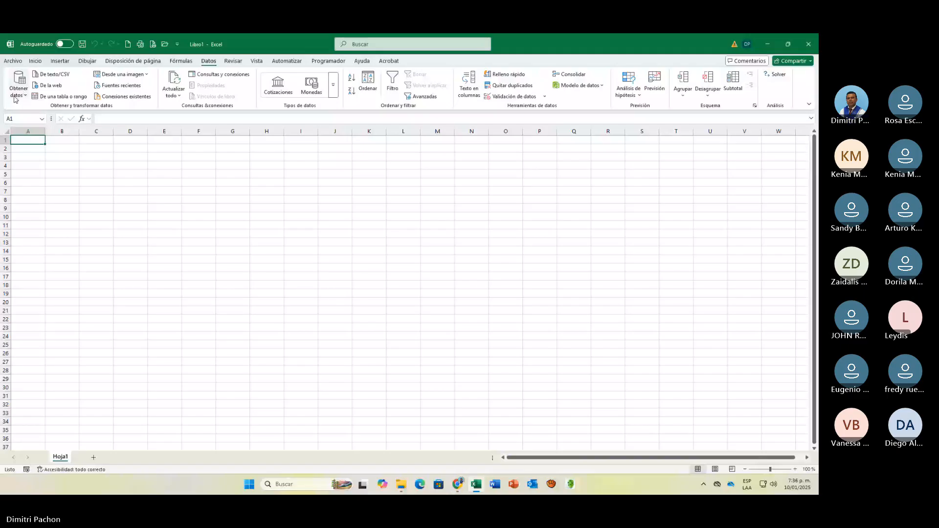
left_click(18, 93)
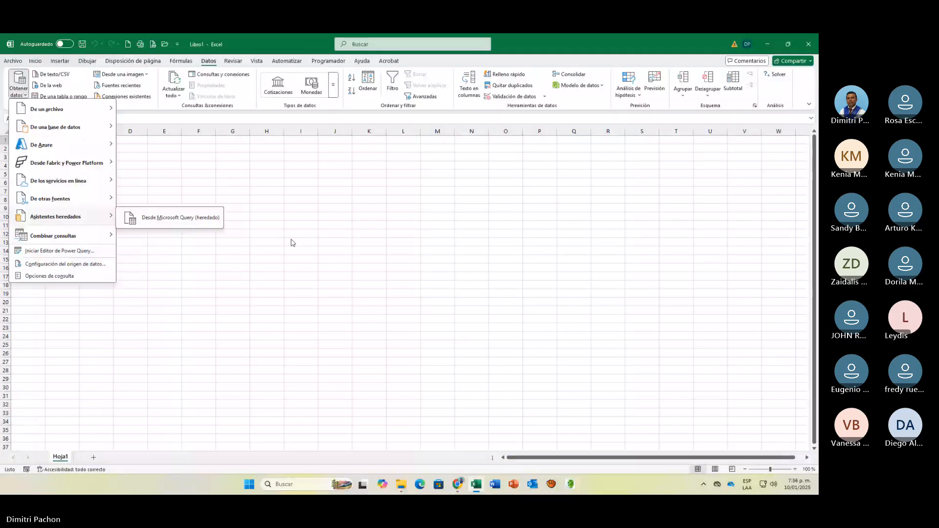
left_click(316, 242)
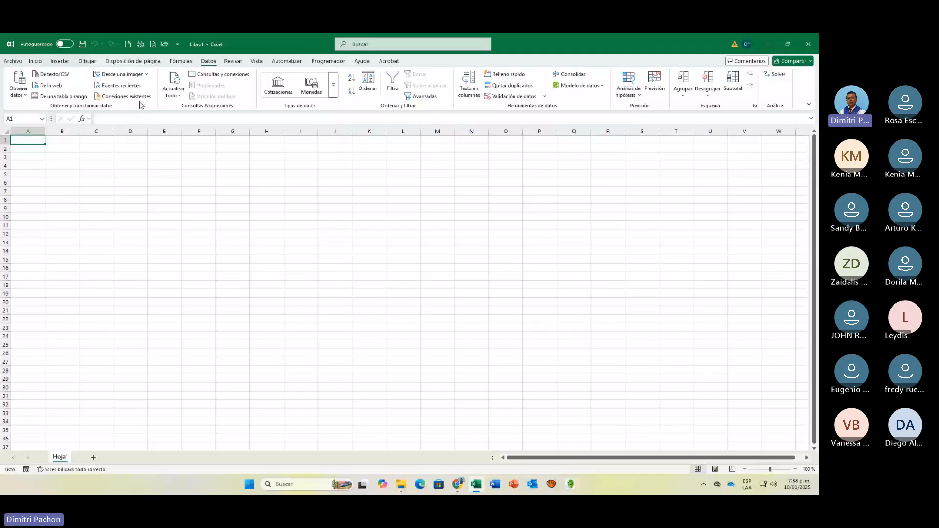
Enter the headers ID, NOMBRE and APELLIDO in cells A1 to C1 and make them bold.
left_click(35, 61)
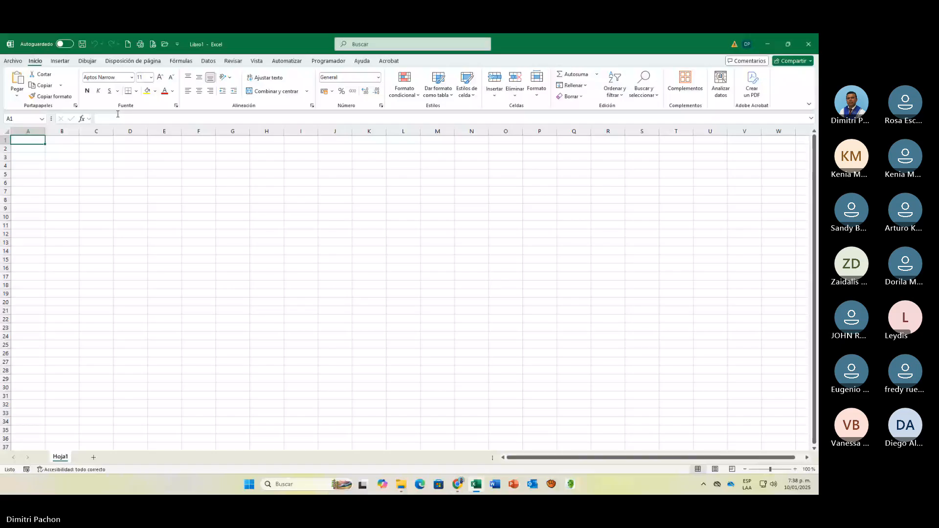
left_click(795, 470)
left_click(795, 469)
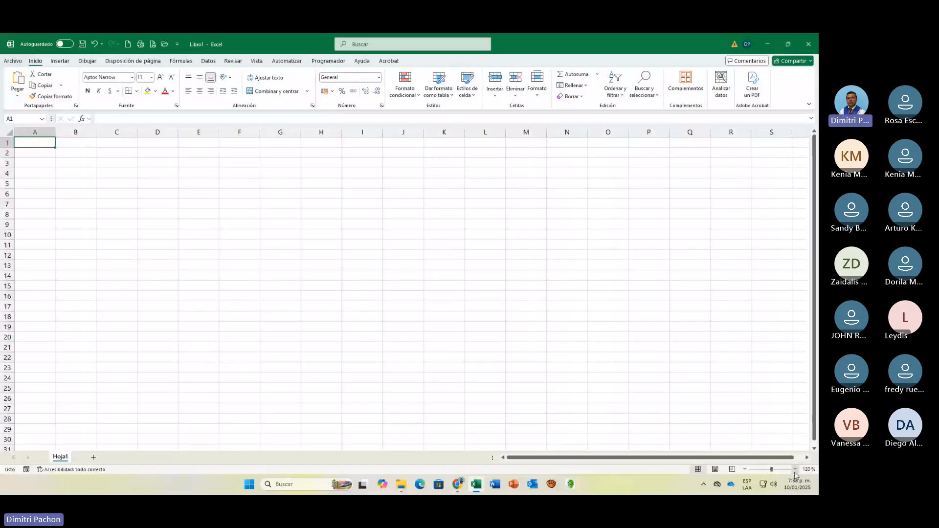
left_click(794, 469)
left_click(795, 469)
left_click(795, 469)
left_click(795, 470)
left_click(795, 469)
left_click(795, 469)
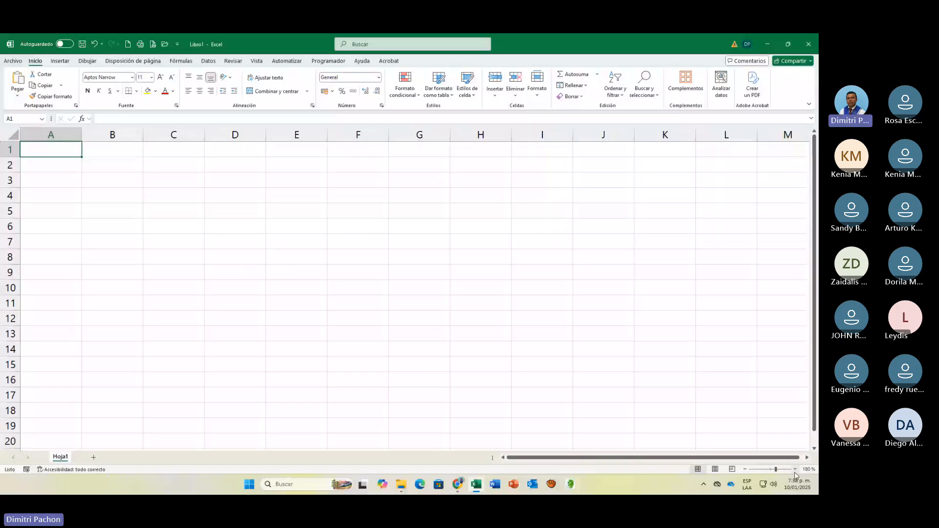
left_click(795, 470)
left_click(795, 469)
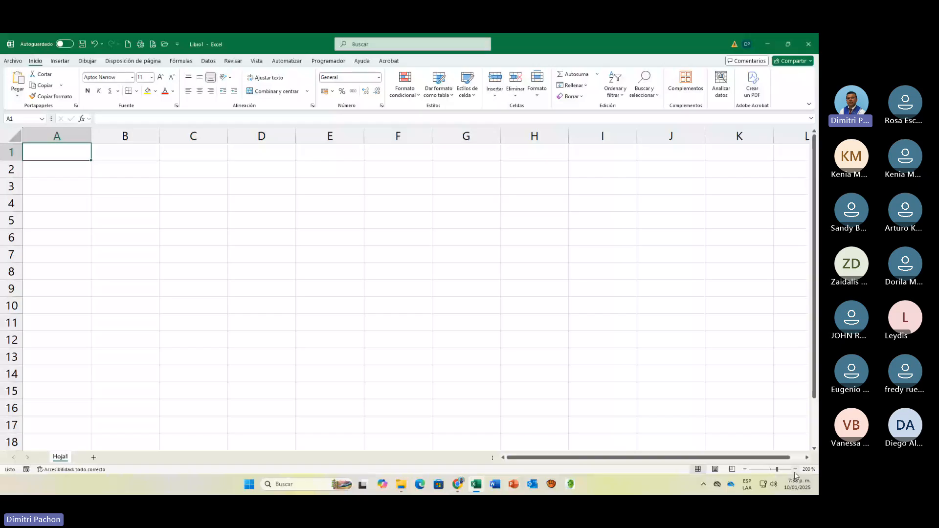
type("ID")
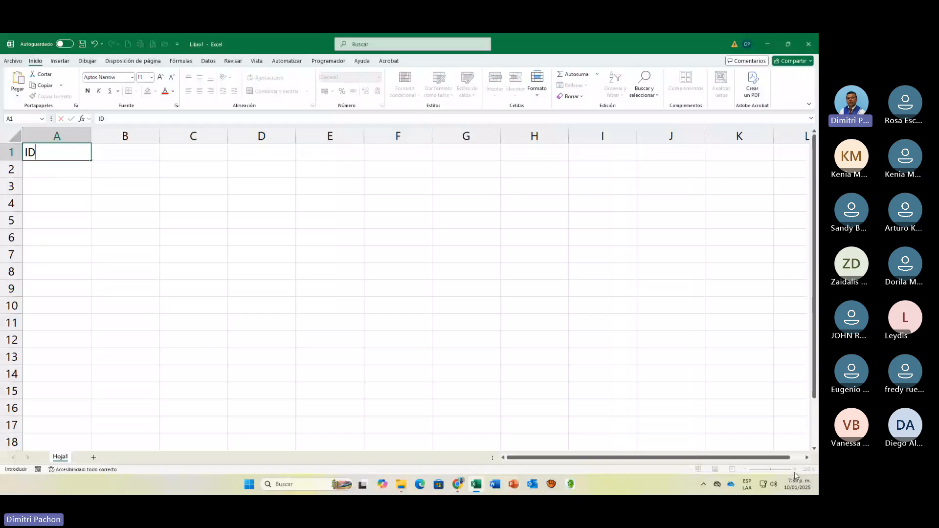
key("Tab")
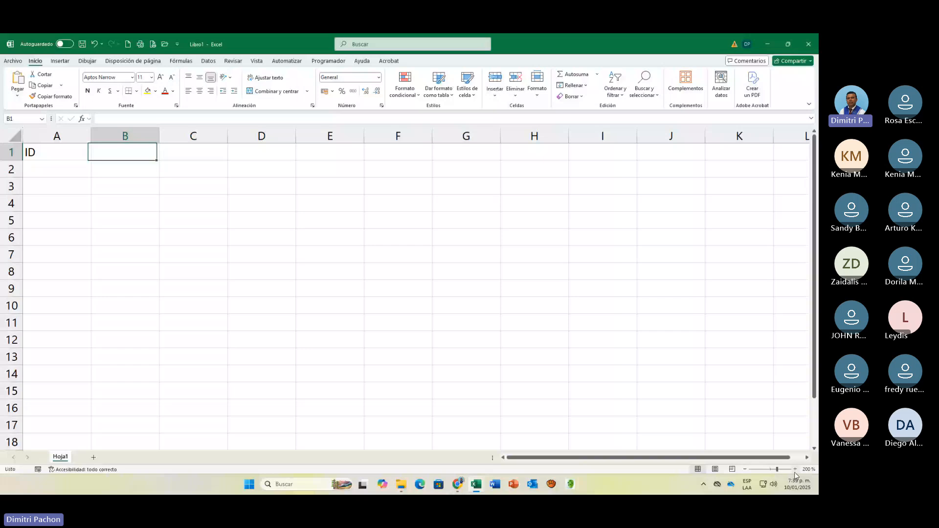
type("NOMBRE")
key("Tab")
type("A")
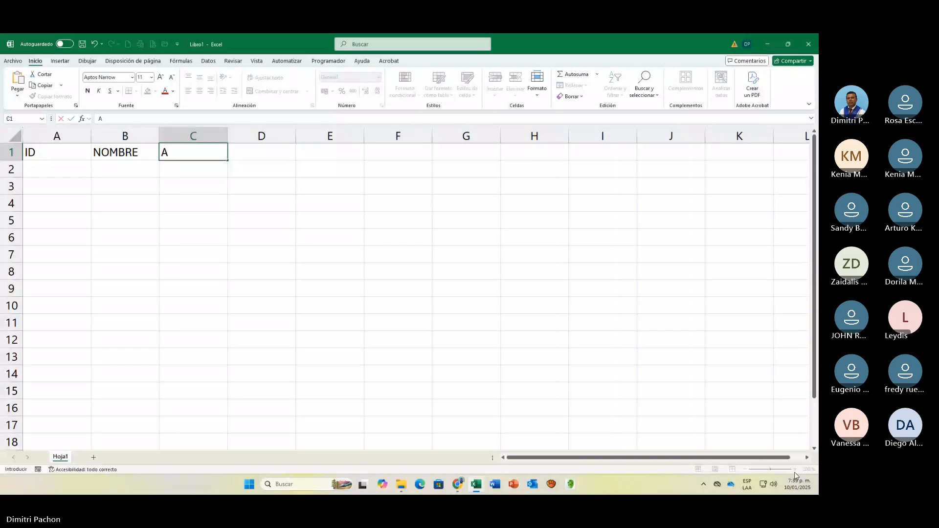
type("PELLIDO")
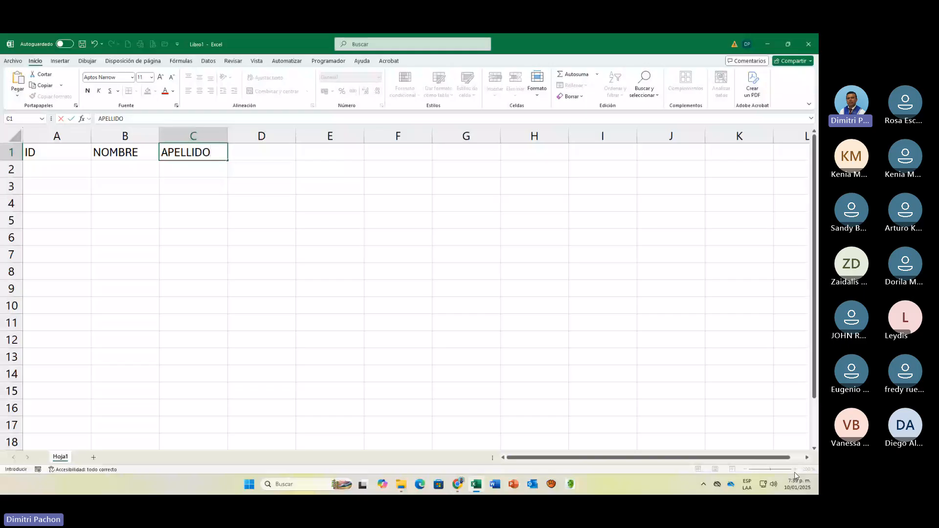
left_click_drag(49, 152, 205, 152)
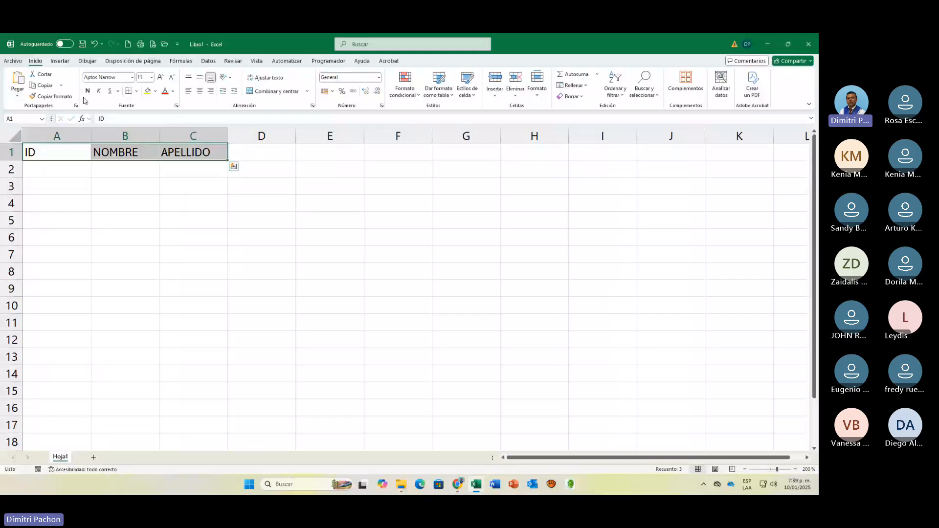
left_click(88, 90)
Fill cells A2 to A7 with the consecutive IDs 80 to 85 and center them.
left_click(87, 174)
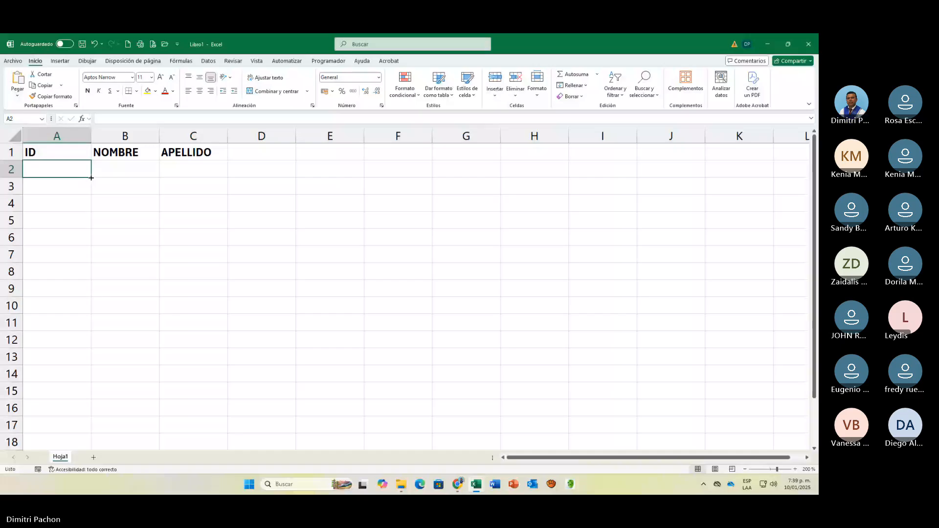
type("80")
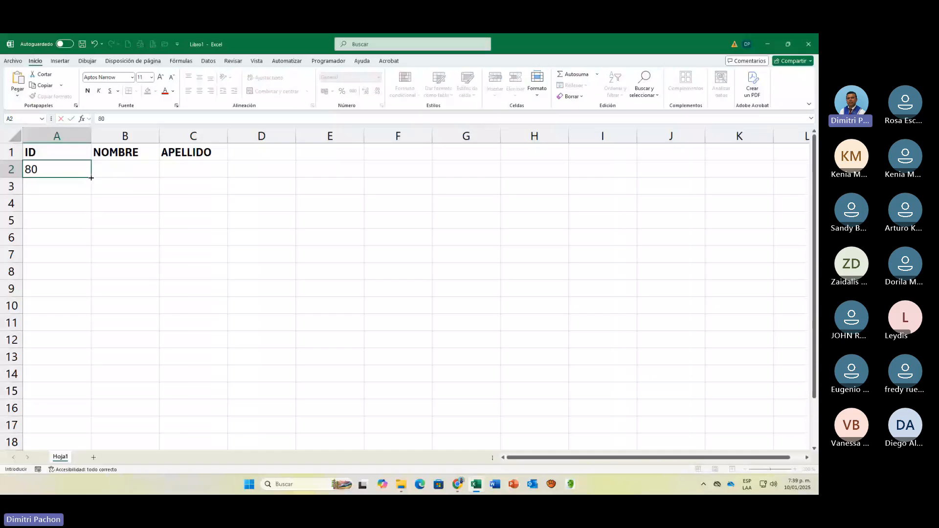
key("Return")
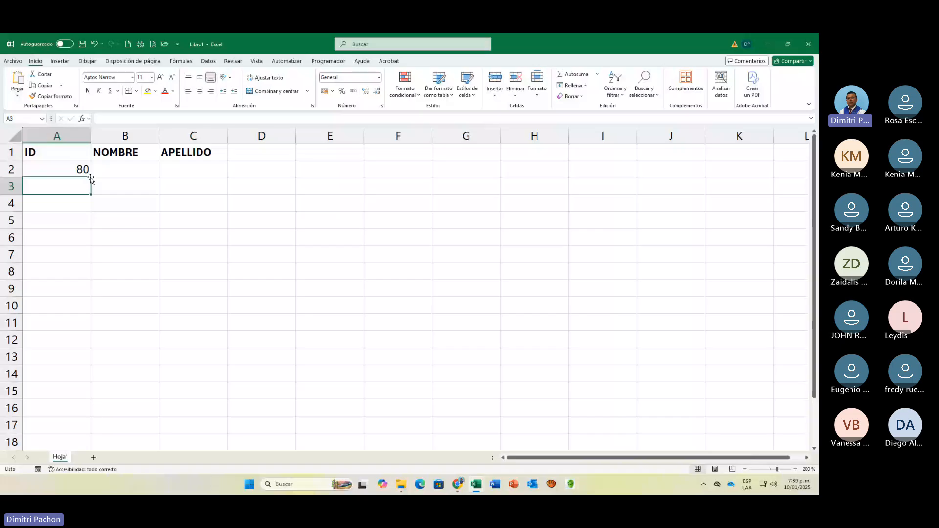
type("81")
key("Return")
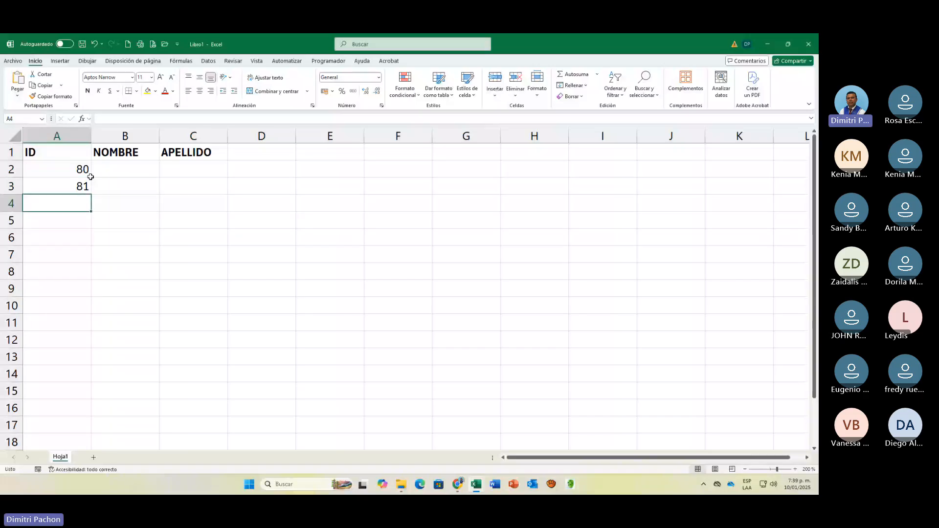
left_click_drag(90, 177, 89, 266)
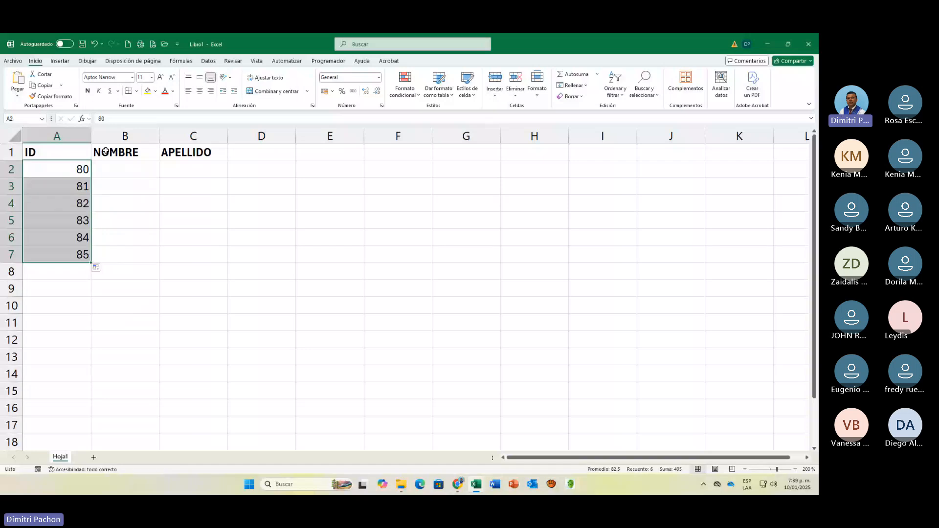
left_click(200, 91)
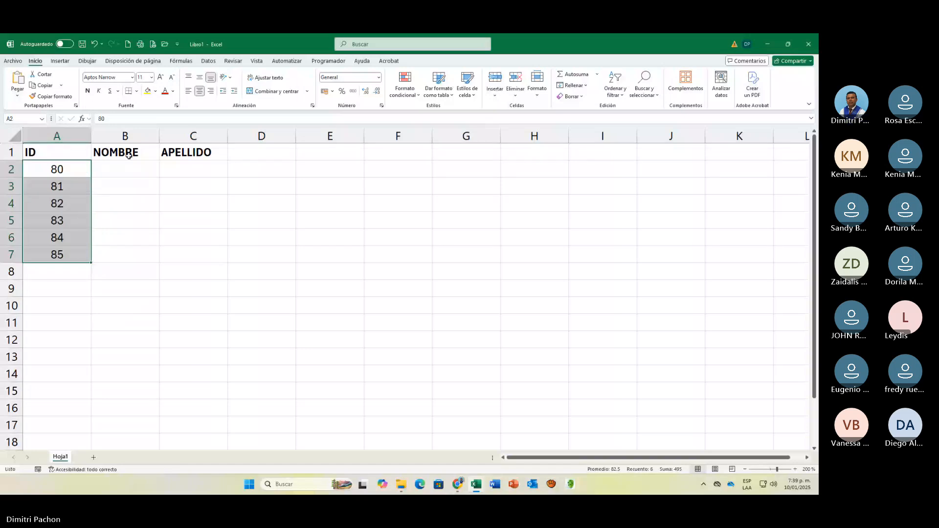
left_click(122, 166)
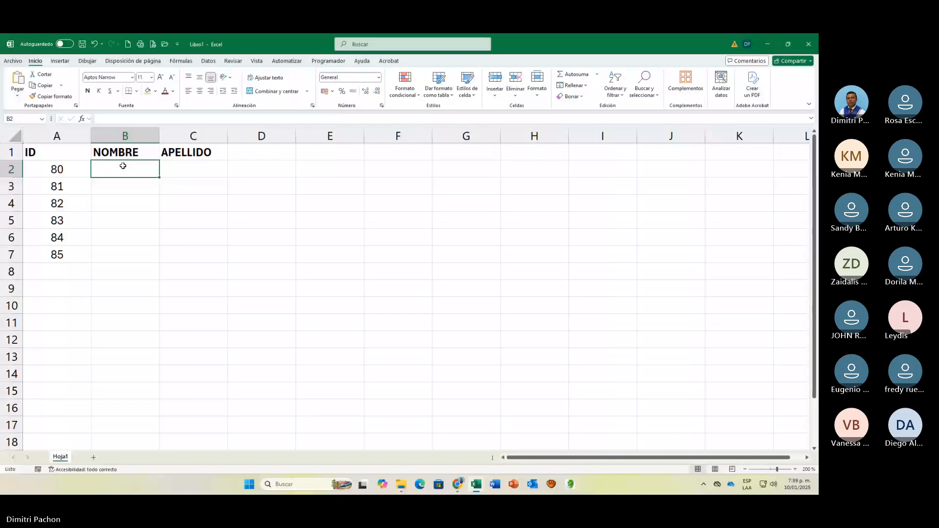
Fill in the first name and surname for ID 80 in cells B2 and C2.
type("MO")
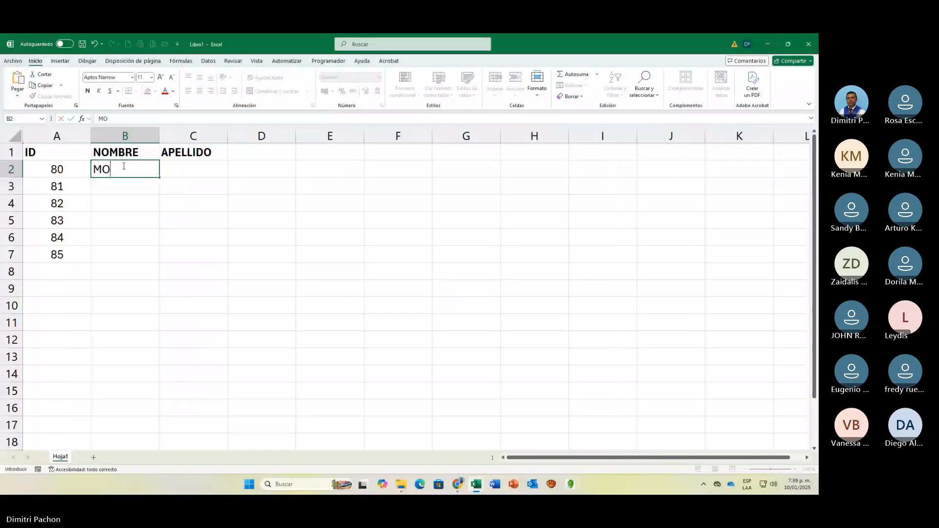
type("ISES")
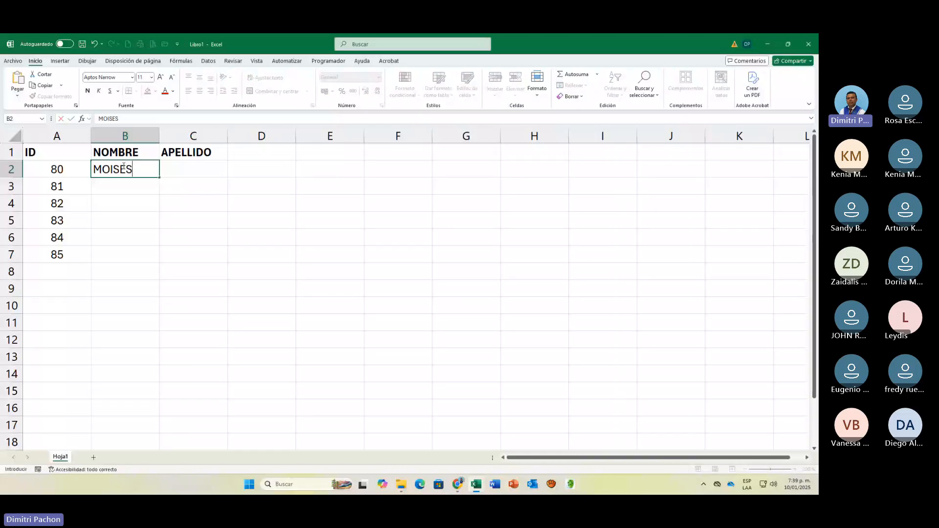
key("Tab")
type("ORTI")
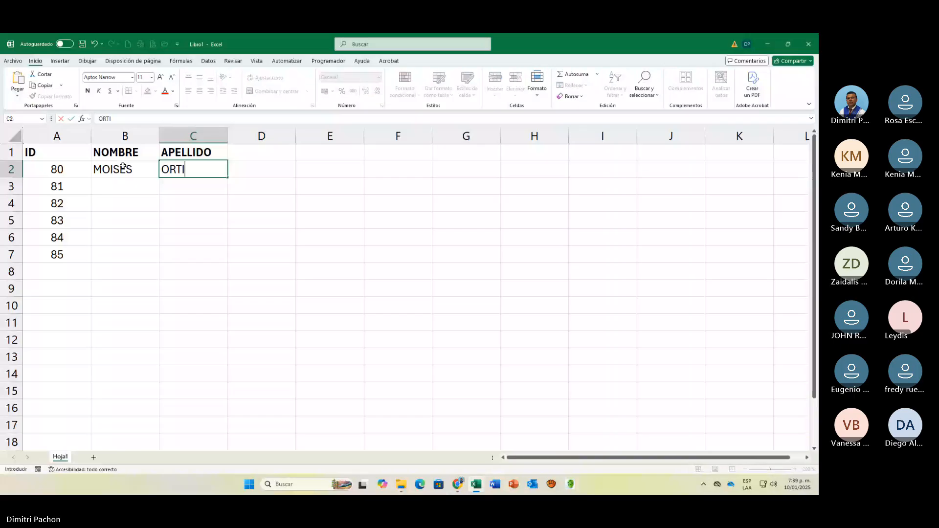
type("Z")
key("Down")
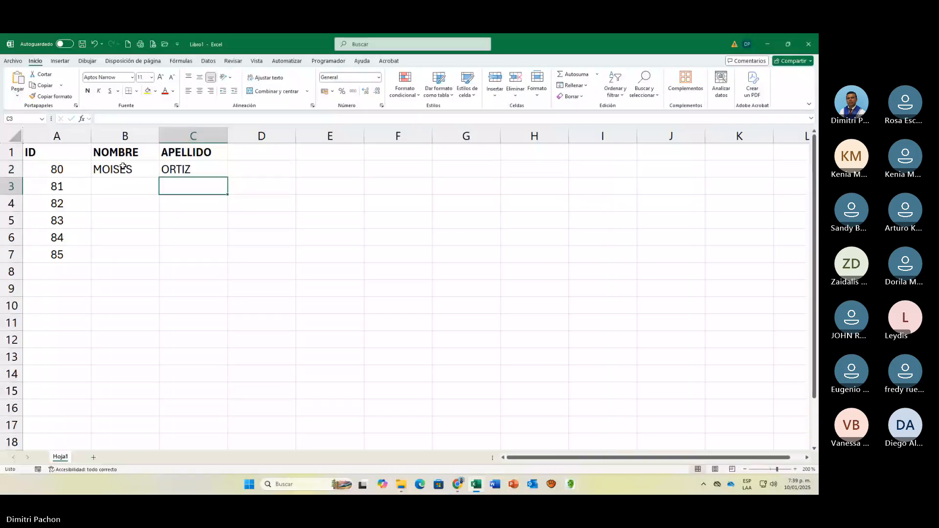
Fill in the first name and surname for ID 81 in cells B3 and C3.
key("Left")
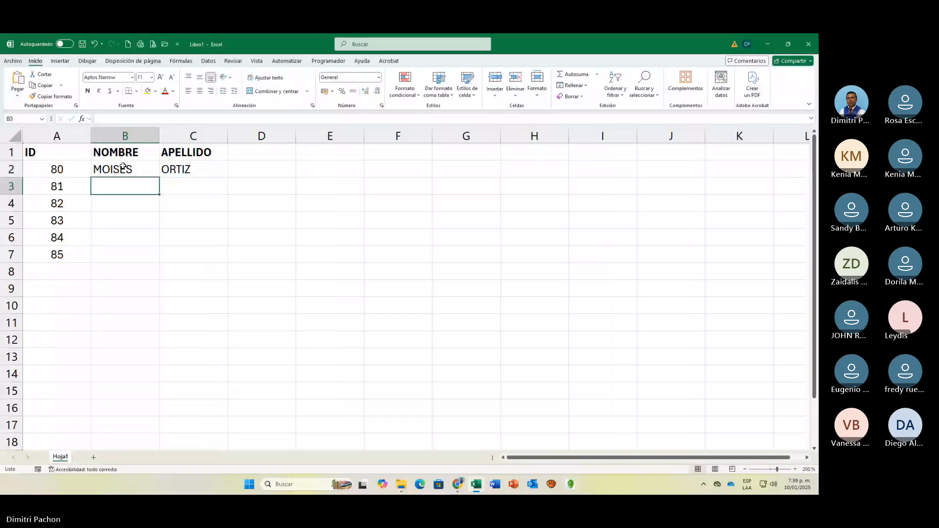
type("AR")
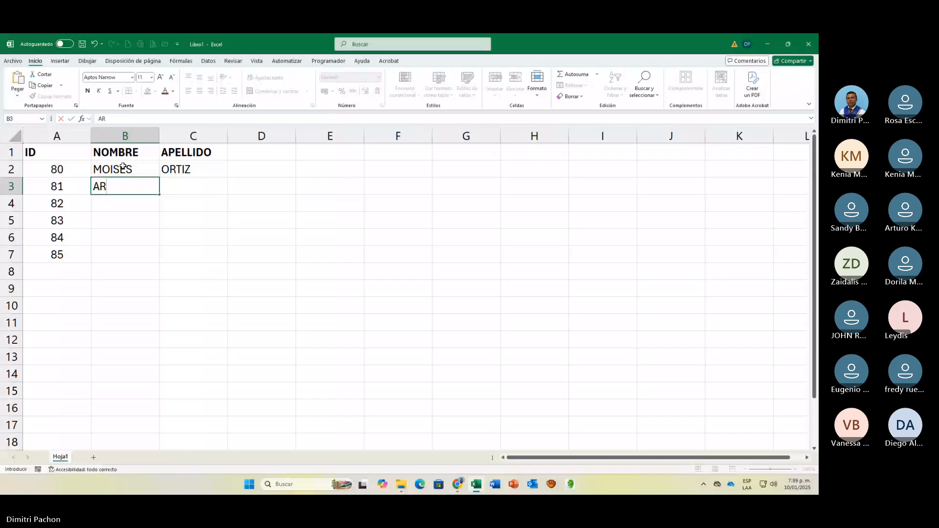
type("TURO")
key("Tab")
type("DIA")
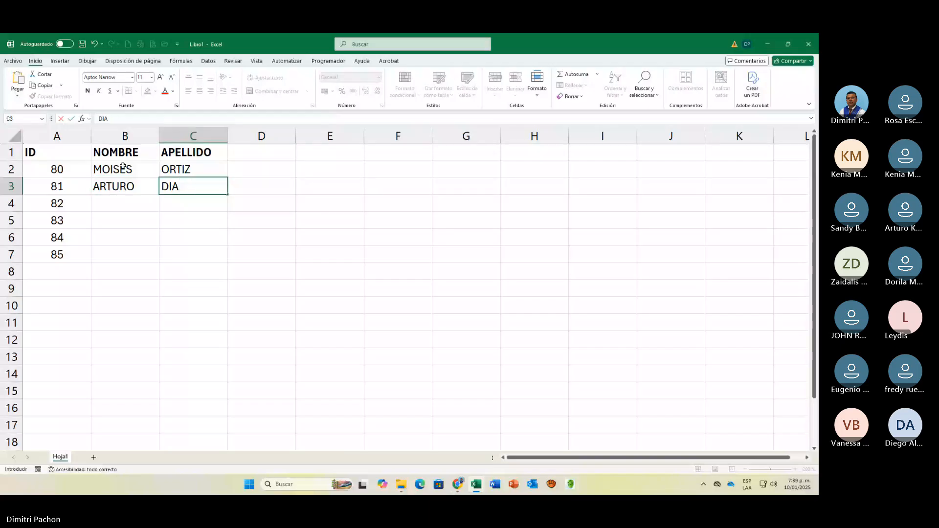
type("Z")
key("Down")
Fill in the first name and surname for ID 82 in cells B4 and C4.
key("Left")
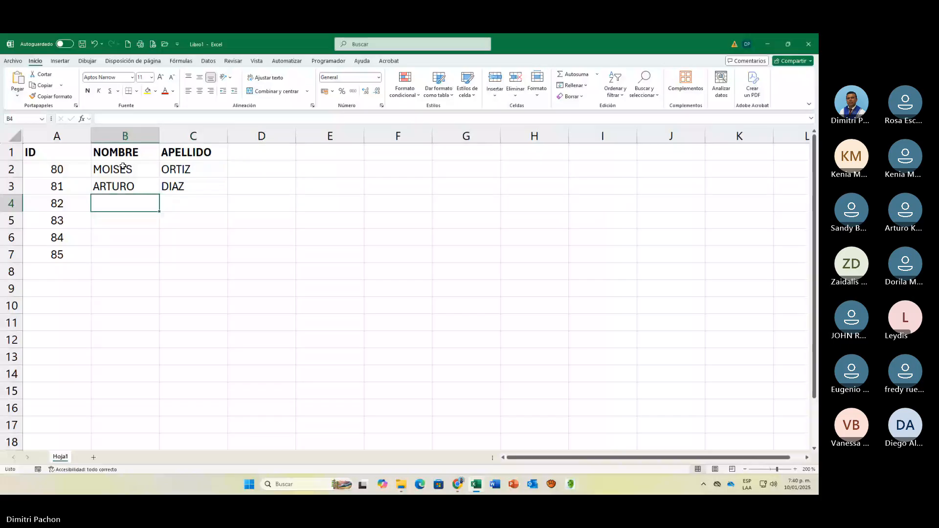
type("GE")
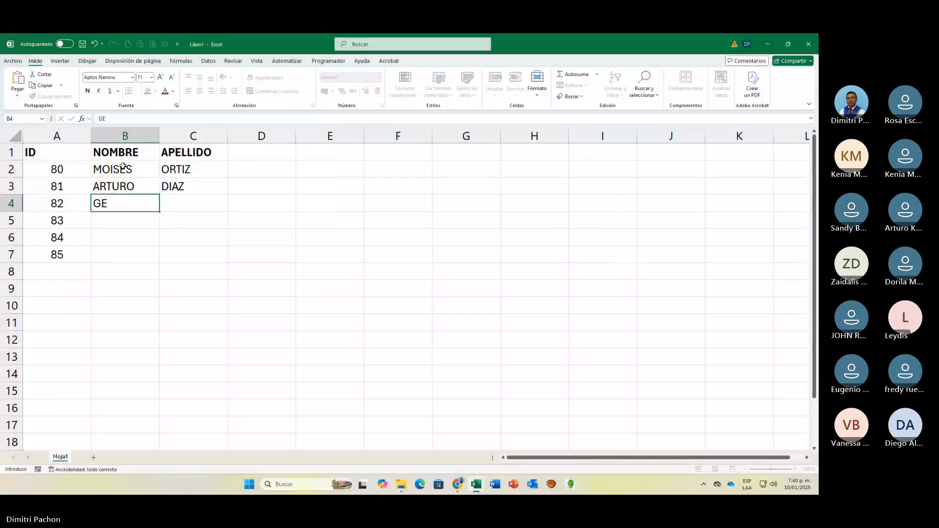
type("RARDO")
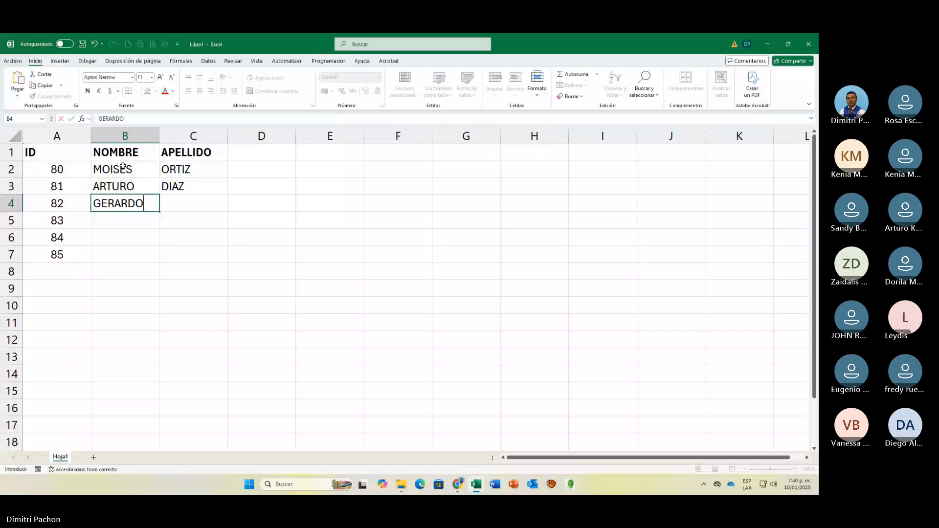
key("Tab")
type("AL")
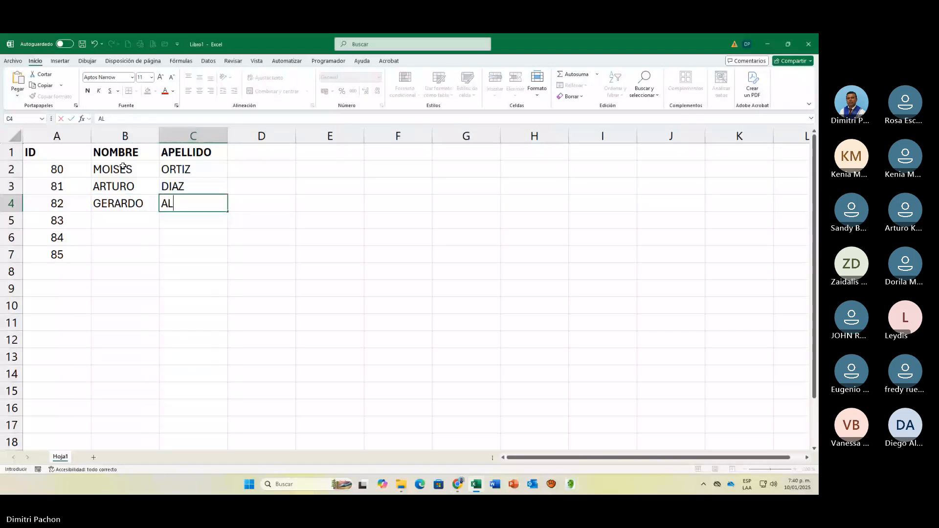
key("BackSpace")
type("RMENDARI")
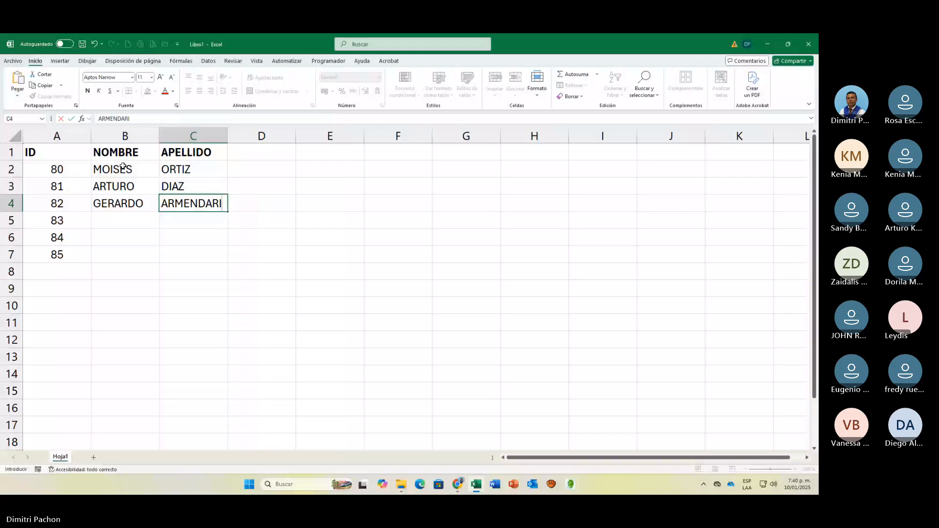
type("Z")
key("Return")
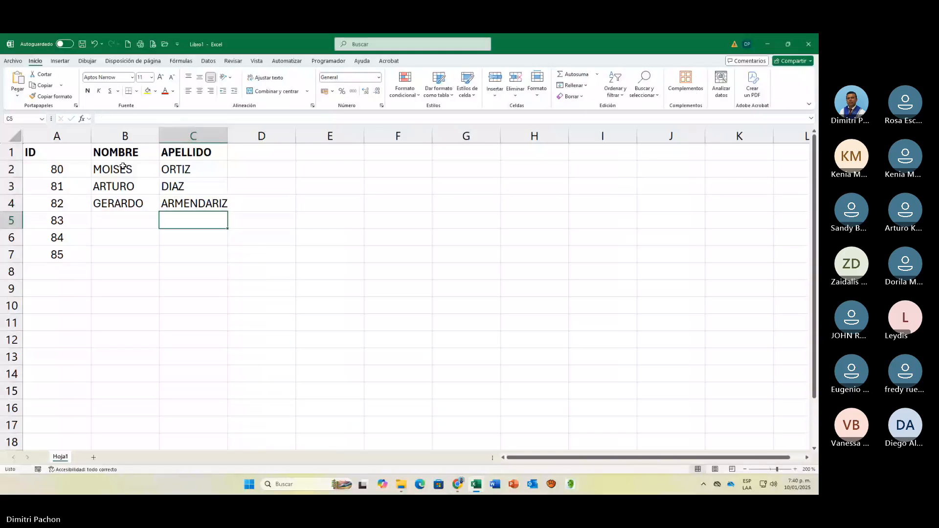
Fill in the first name and surname for ID 83 in cells B5 and C5.
key("Left")
type("BR")
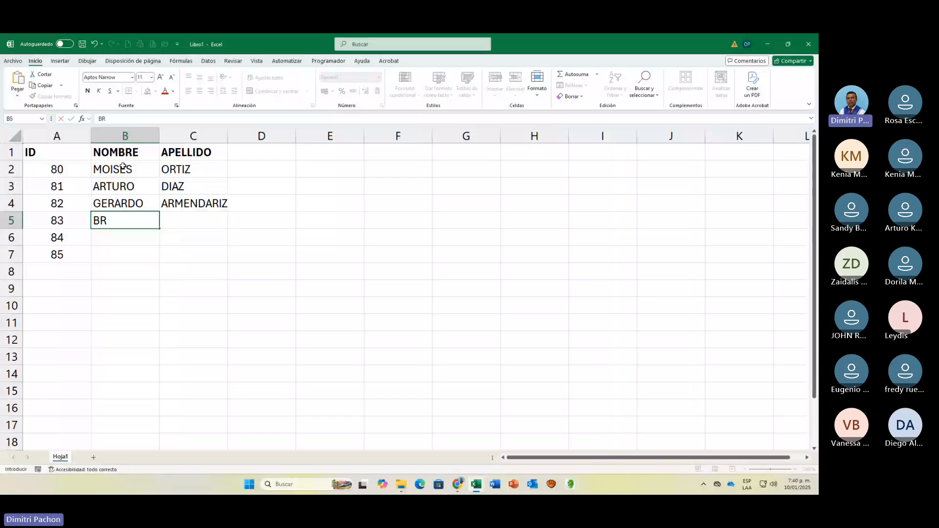
type("ENDA")
key("Tab")
type("C")
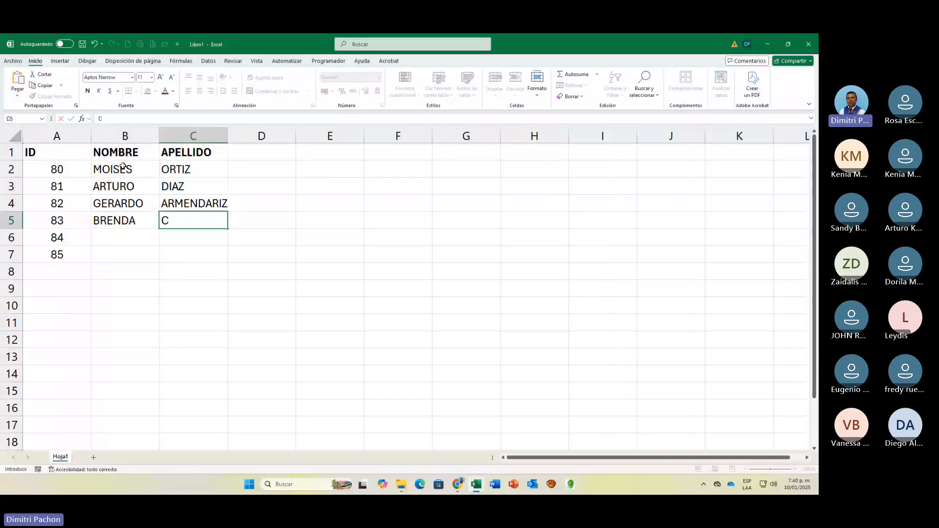
type("ONTRERAS")
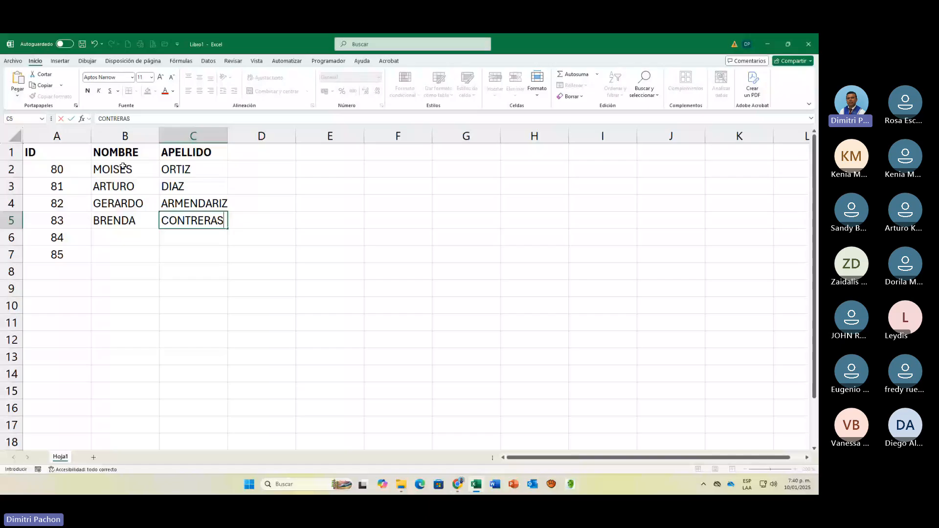
key("Return")
Fill in the first name and surname for ID 84 in cells B6 and C6.
key("Left")
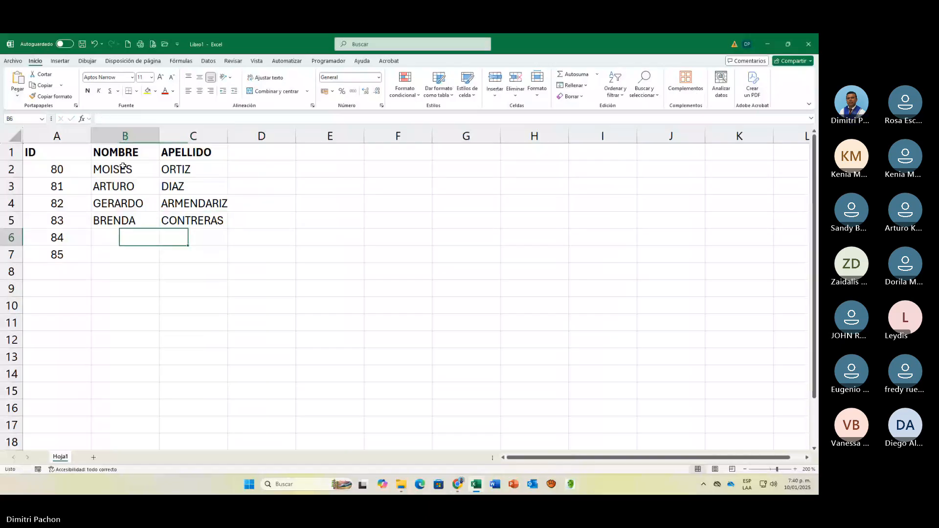
type("VE")
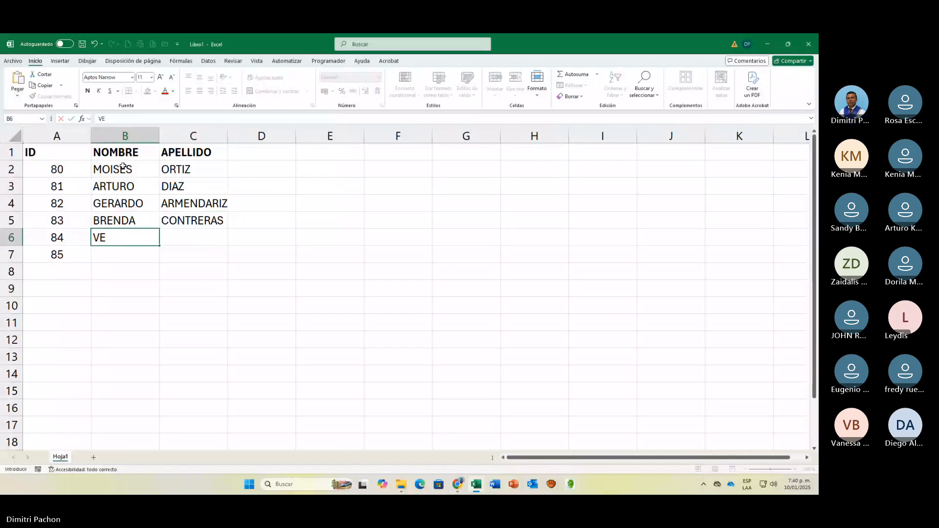
type("RONICA")
key("Tab")
type("MANCER")
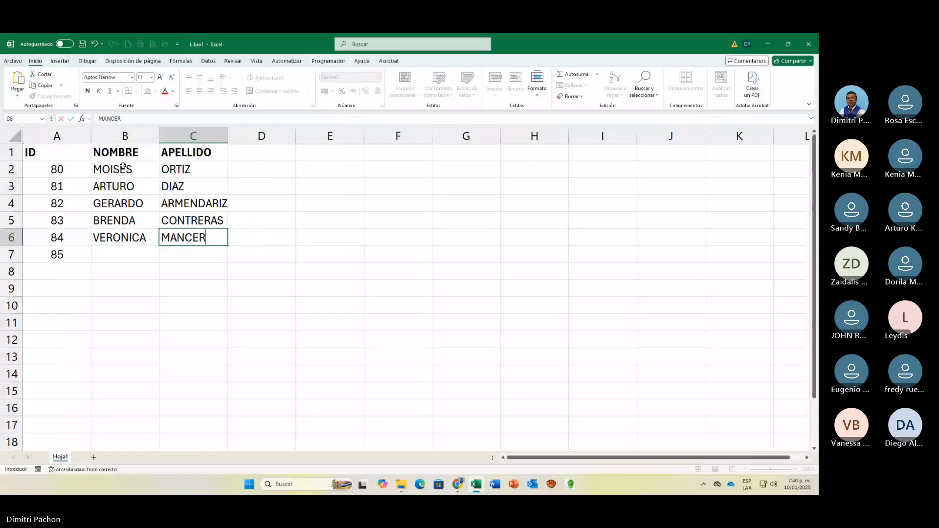
type("A")
key("Return")
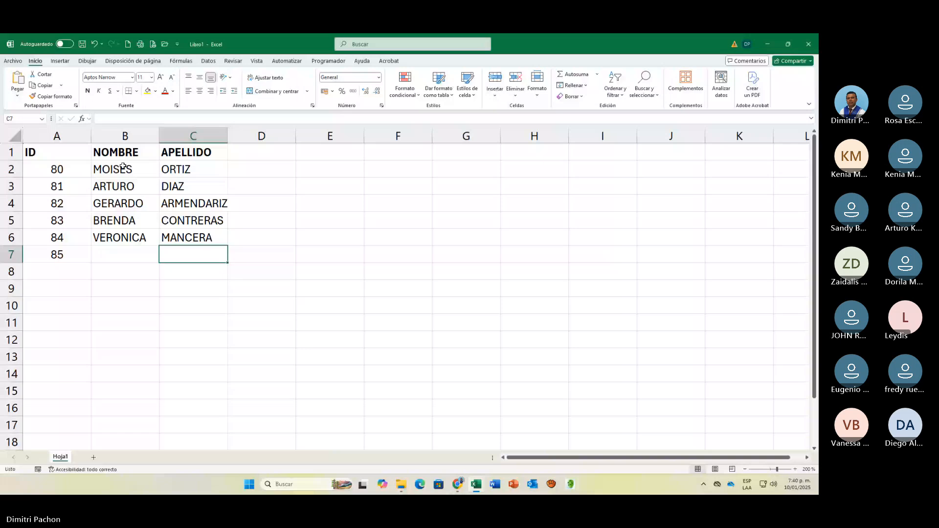
Fill in the first name and surname for ID 85 in cells B7 and C7.
key("Left")
type("D")
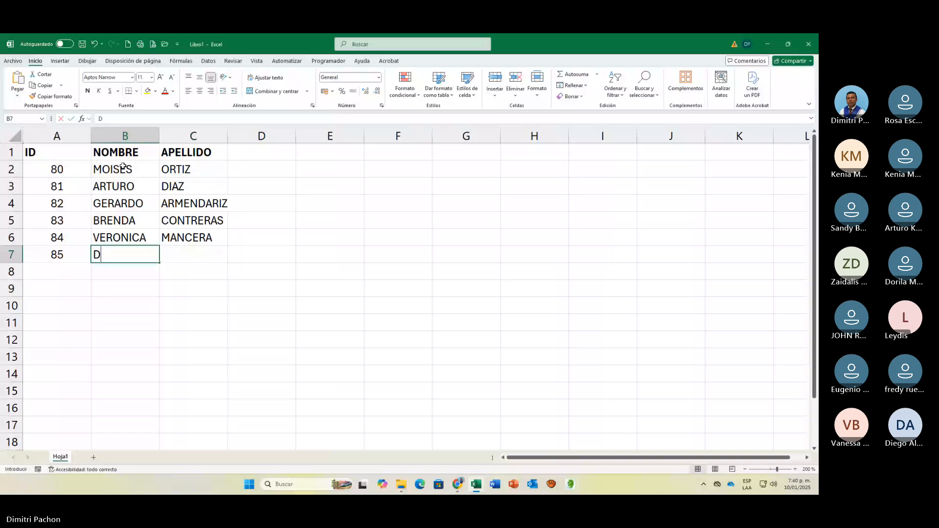
type("IANA")
key("Tab")
type("N")
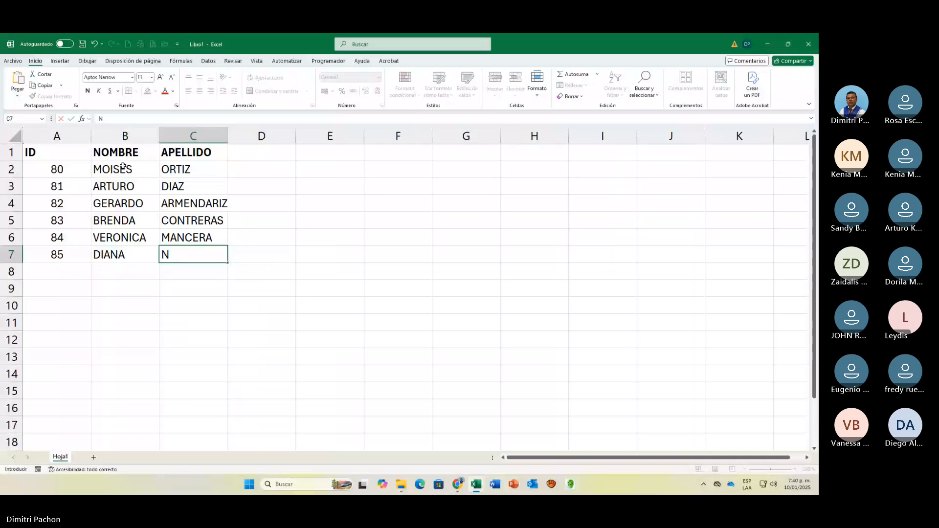
type("OGUERA")
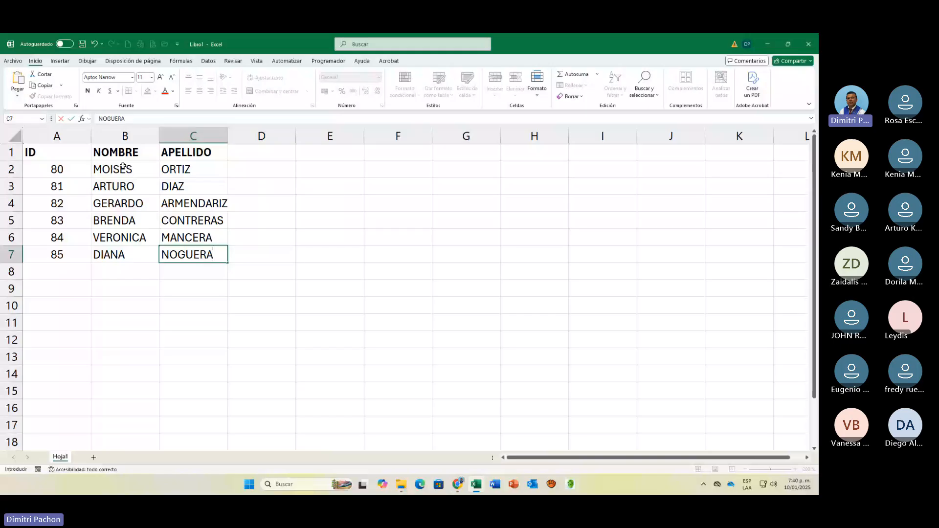
key("Tab")
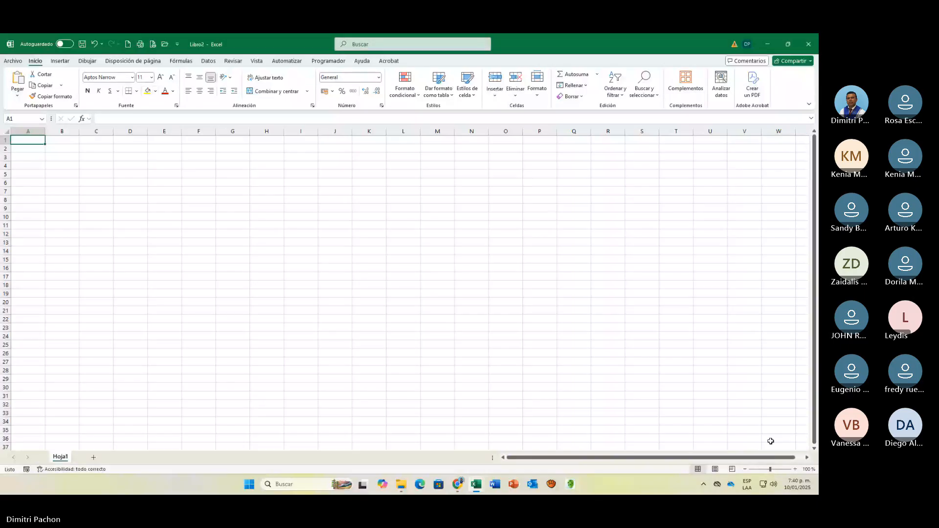
Enter the headers ID and SALARIO in cells A1 and B1 of the new blank workbook.
left_click(795, 469)
left_click(795, 470)
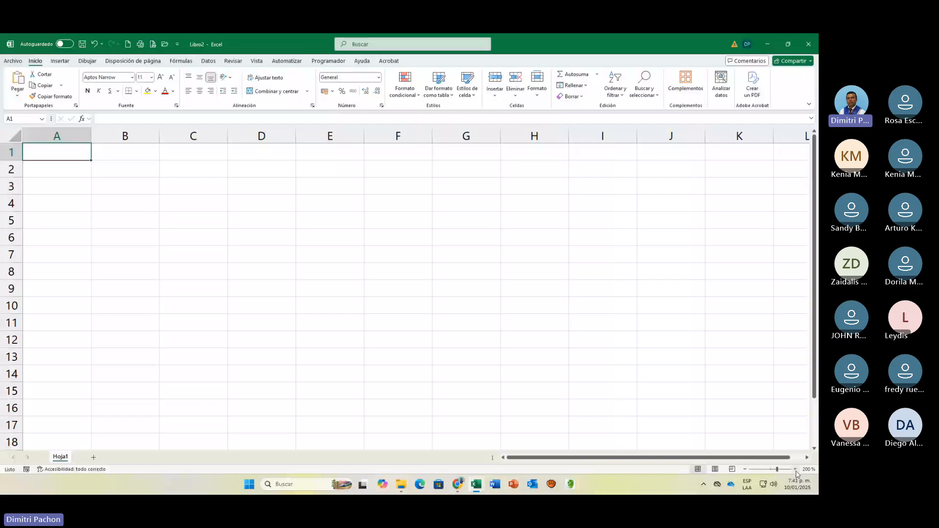
type("ID")
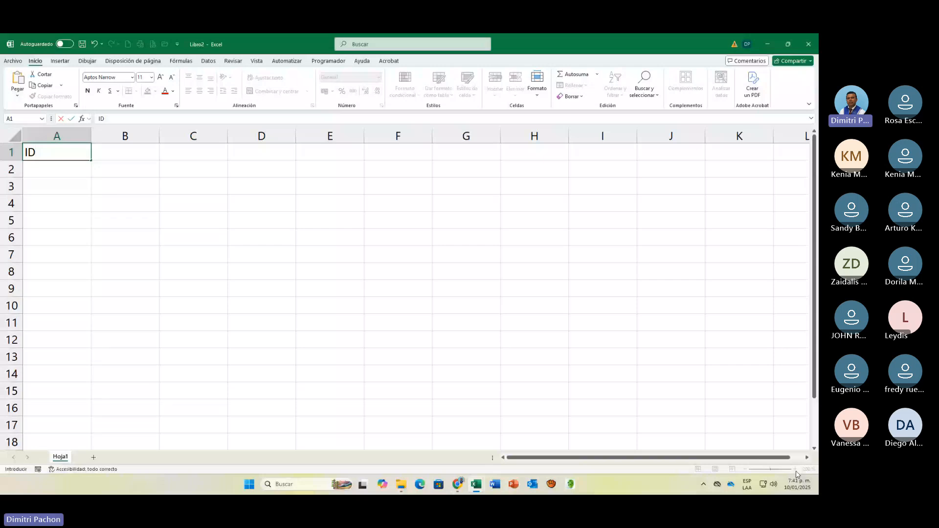
key("Tab")
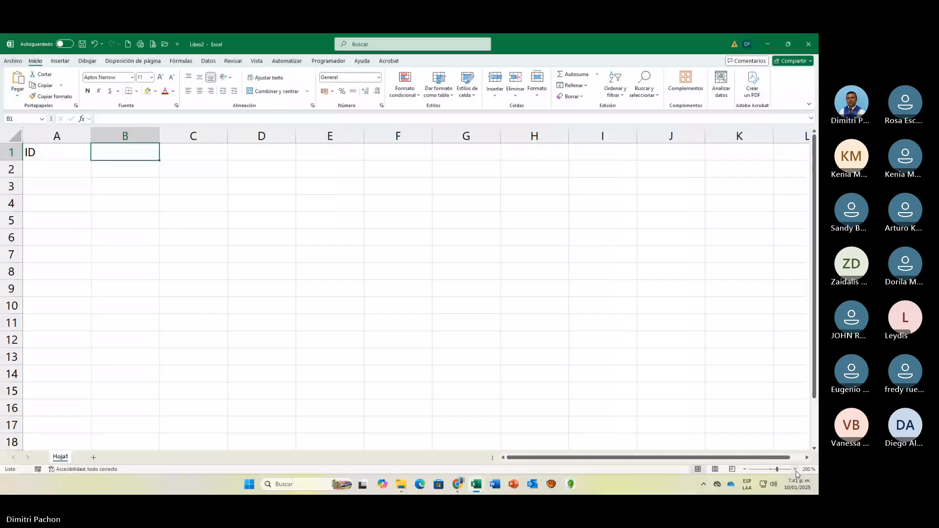
type("SALARIO")
key("Return")
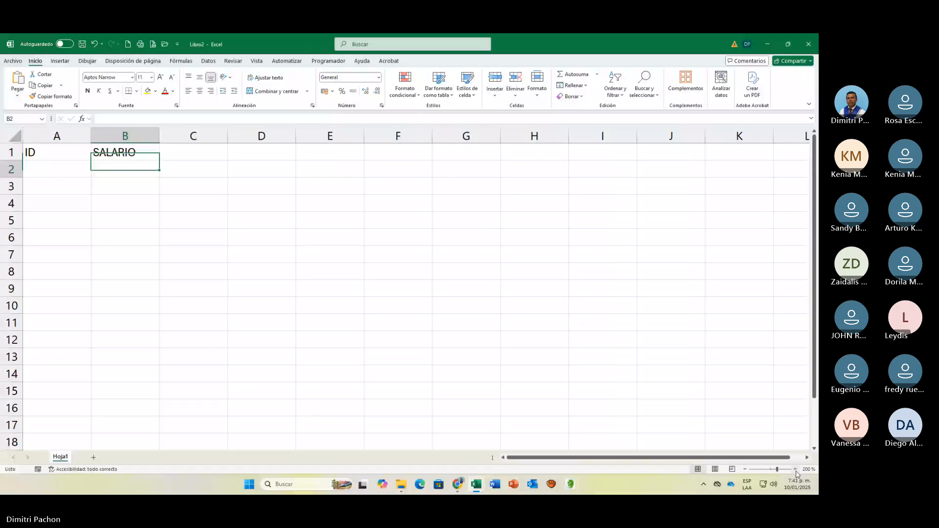
Fill cells A2 to A7 of the salary workbook with the consecutive IDs 80 to 85 and center them.
left_click(44, 169)
type("80")
key("Return")
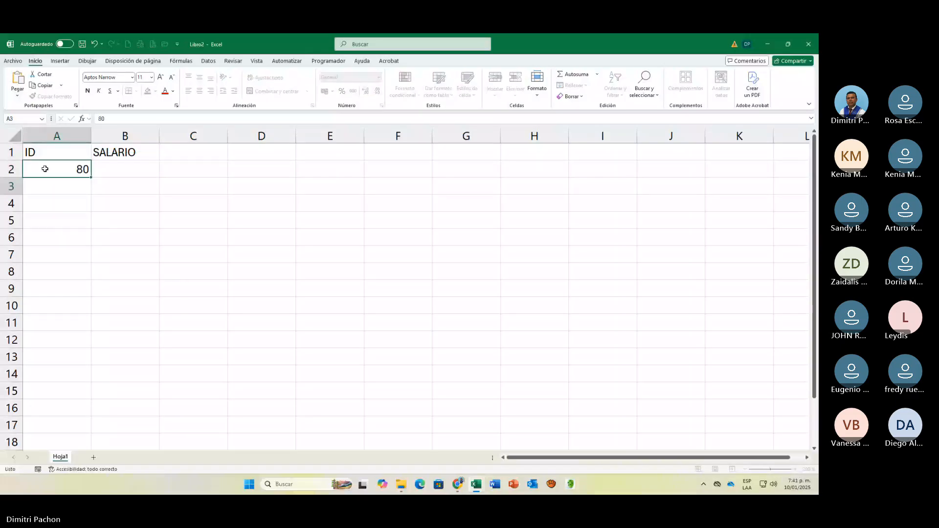
type("81")
key("Return")
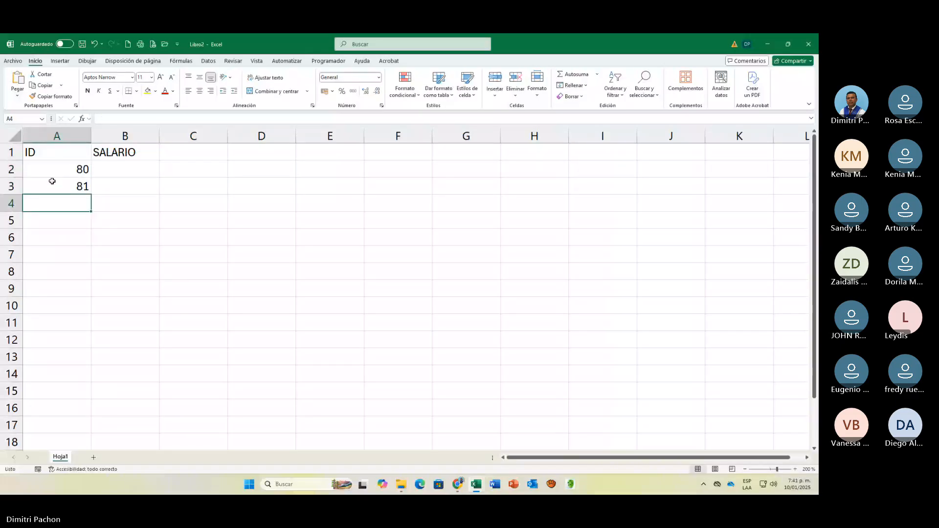
left_click_drag(52, 169, 89, 232)
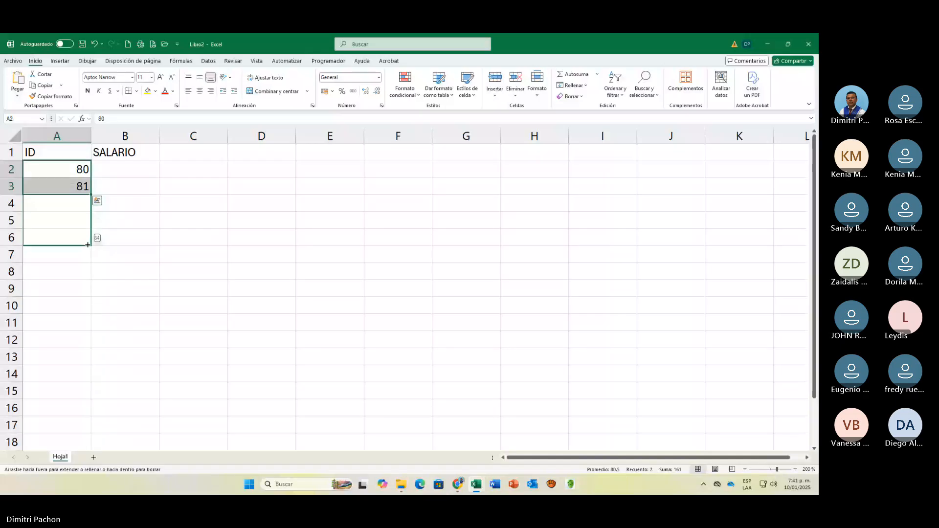
left_click_drag(88, 245, 88, 257)
Apply the Contabilidad number format to the empty salary cells B2 to B7.
left_click(123, 172)
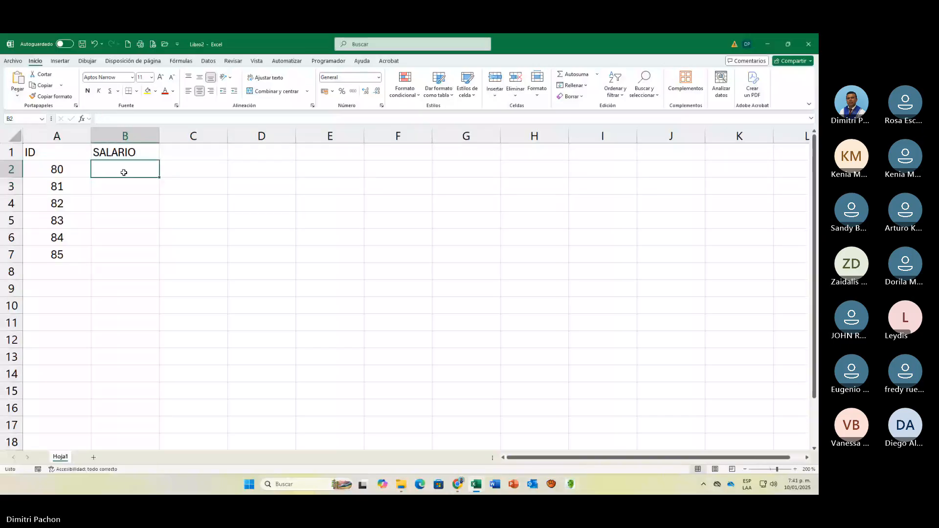
left_click_drag(124, 172, 124, 254)
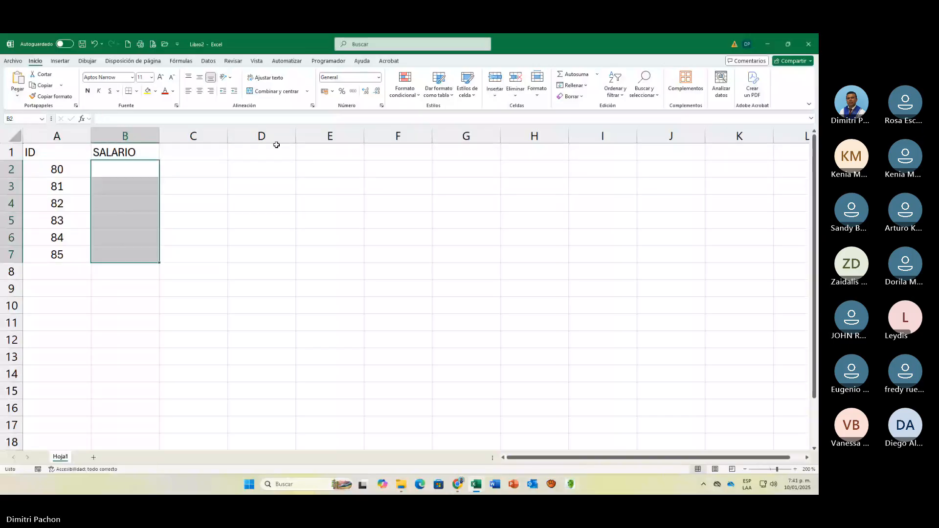
left_click(326, 91)
Enter the salaries 43257, 35939 and 27927 for IDs 80 to 82 in cells B2 to B4.
left_click(134, 173)
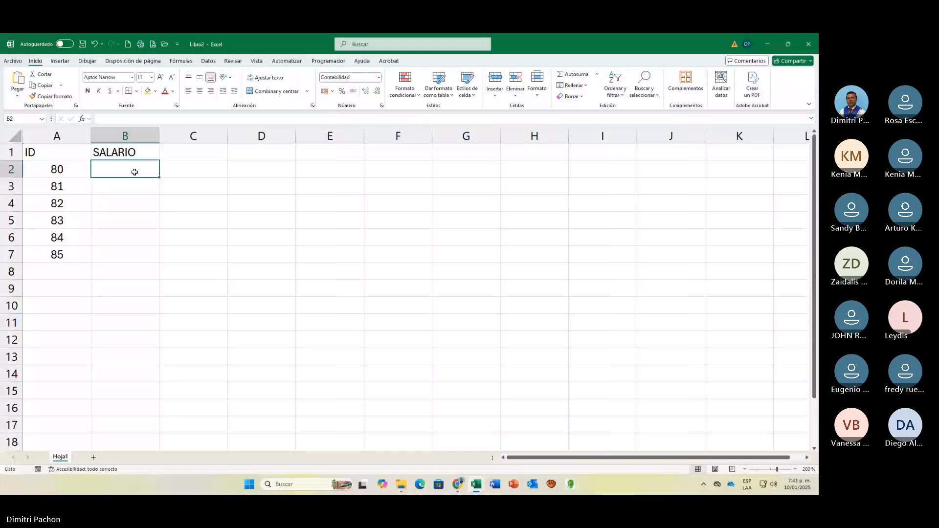
type("43")
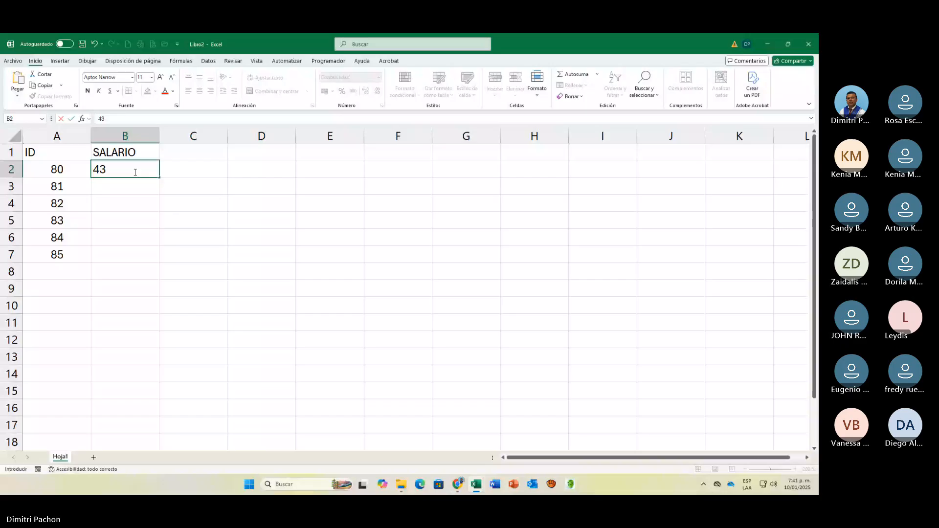
type(",257")
key("Return")
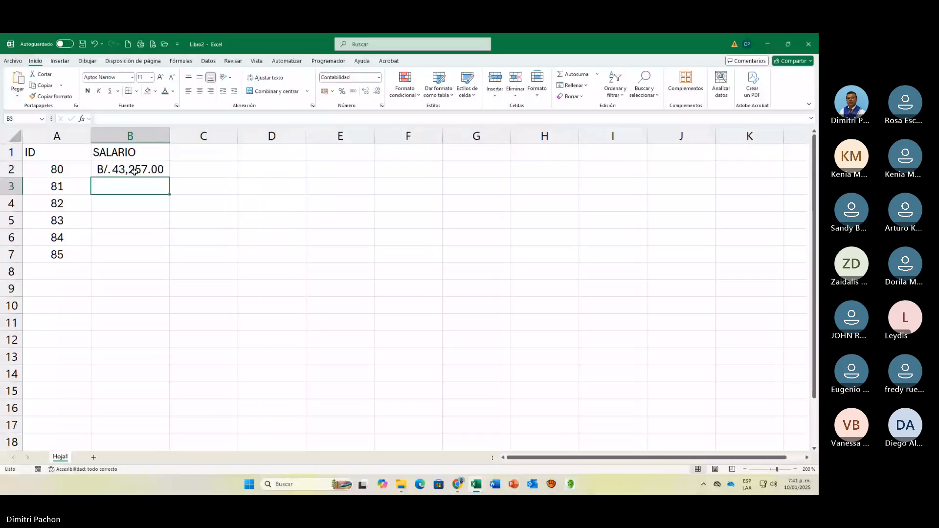
type("35939")
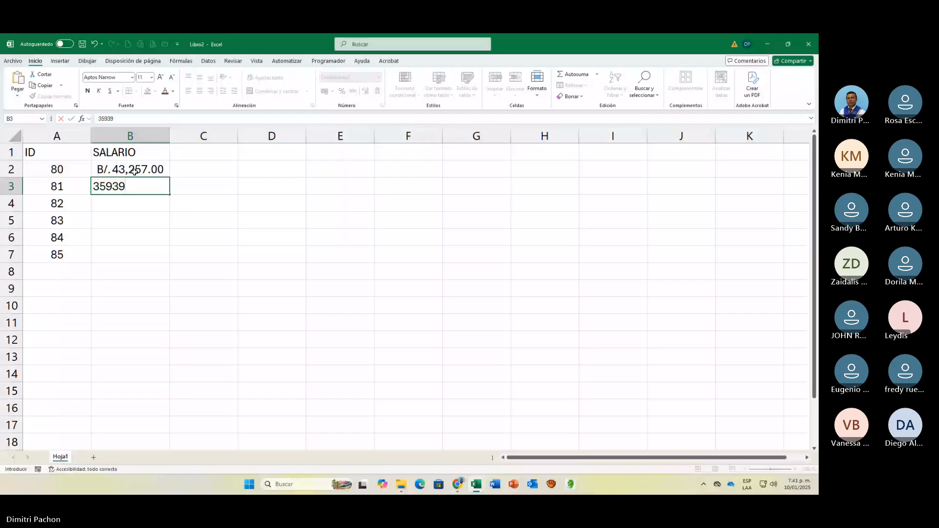
key("Return")
type("2")
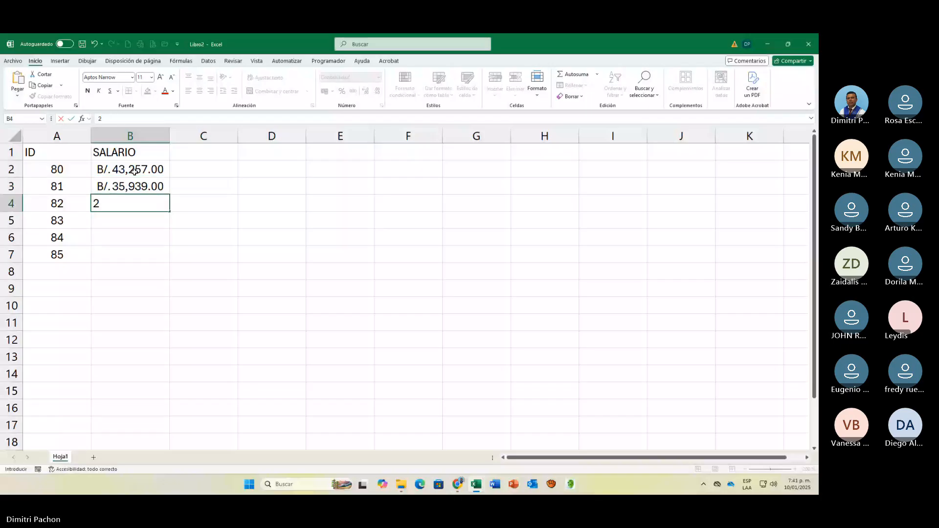
type("7927")
key("Return")
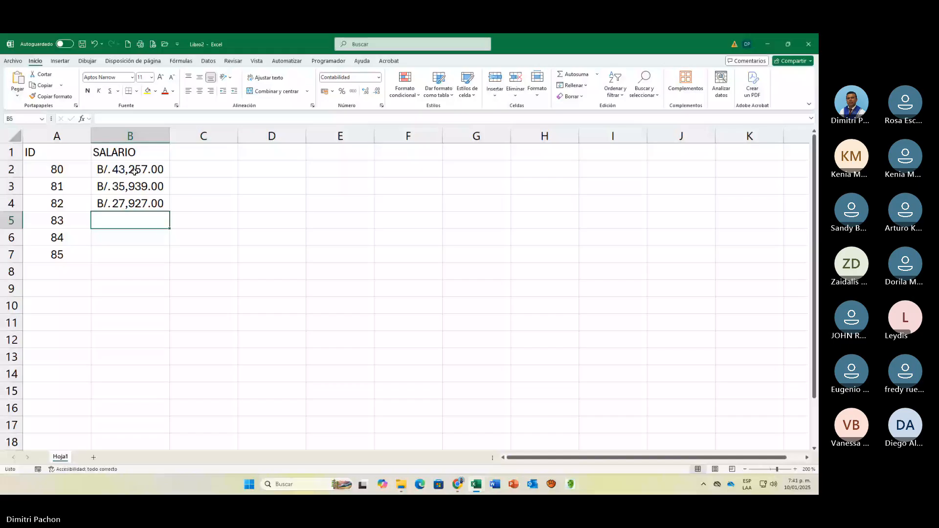
Enter the salaries 44991, 44154 and 34855 for IDs 83 to 85 in cells B5 to B7.
type("44991")
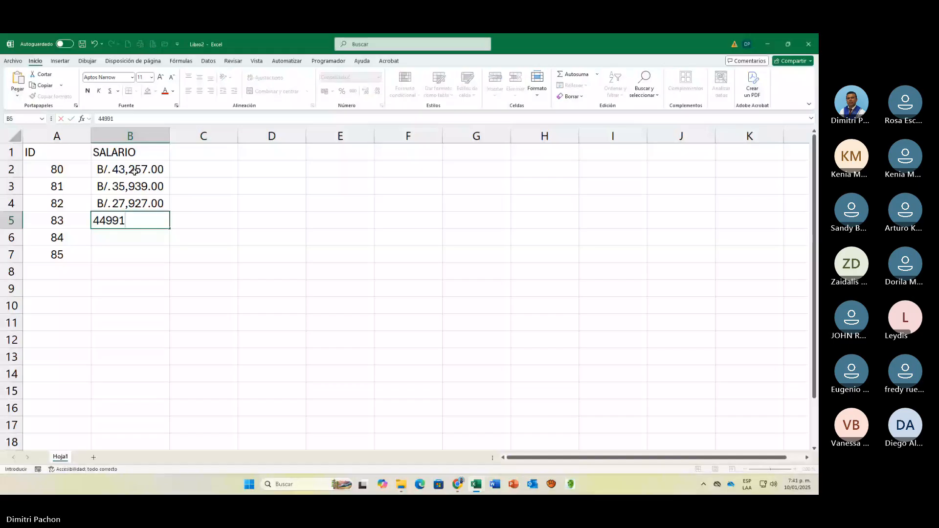
key("Return")
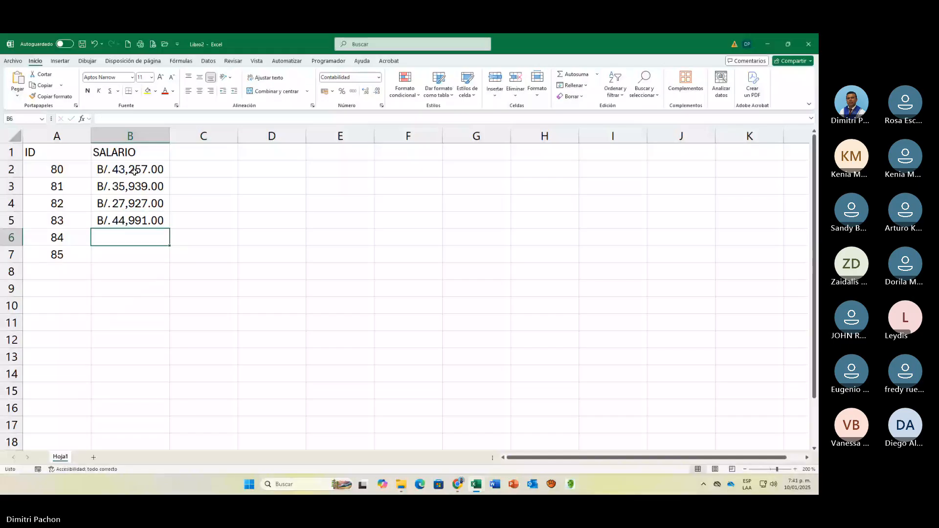
type("1")
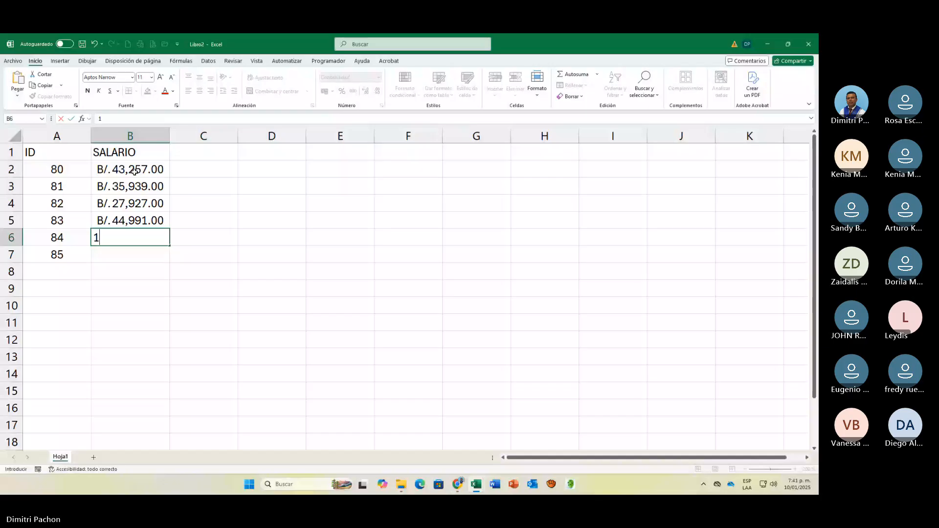
key("BackSpace")
type("44,154")
key("Return")
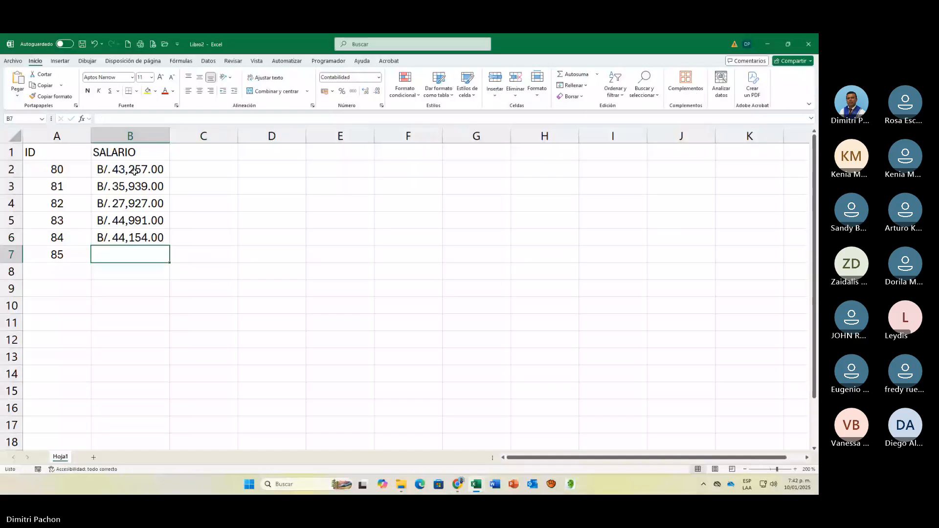
type("34855")
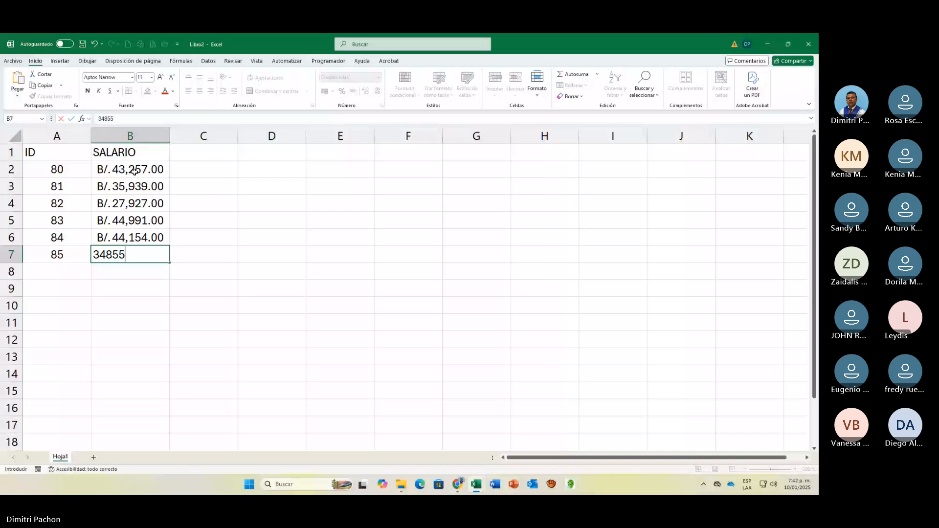
key("Return")
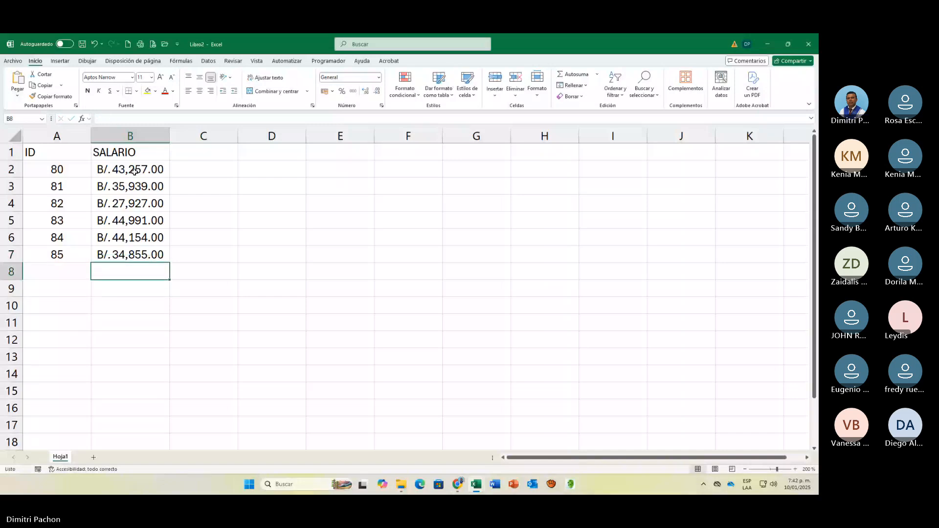
Make the headers in cells A1 and B1 bold and center them.
left_click_drag(70, 147, 125, 158)
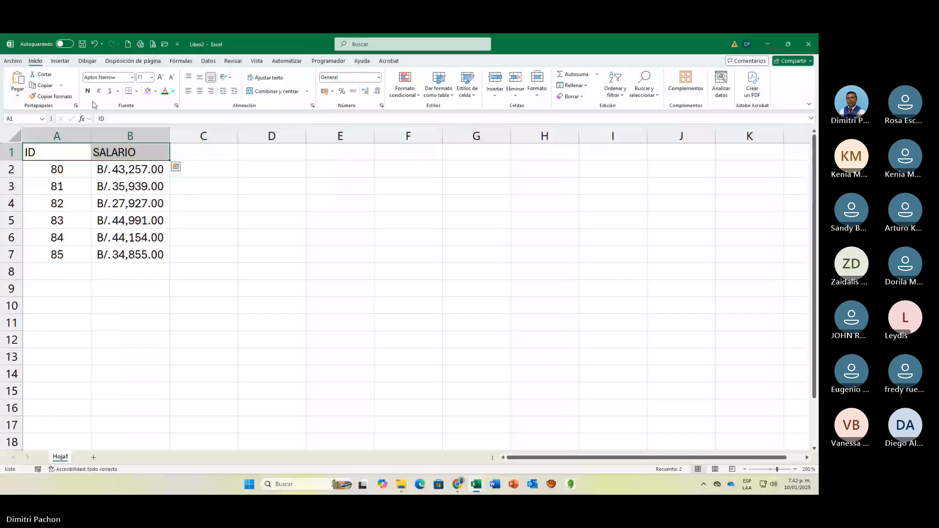
left_click(88, 91)
left_click(200, 91)
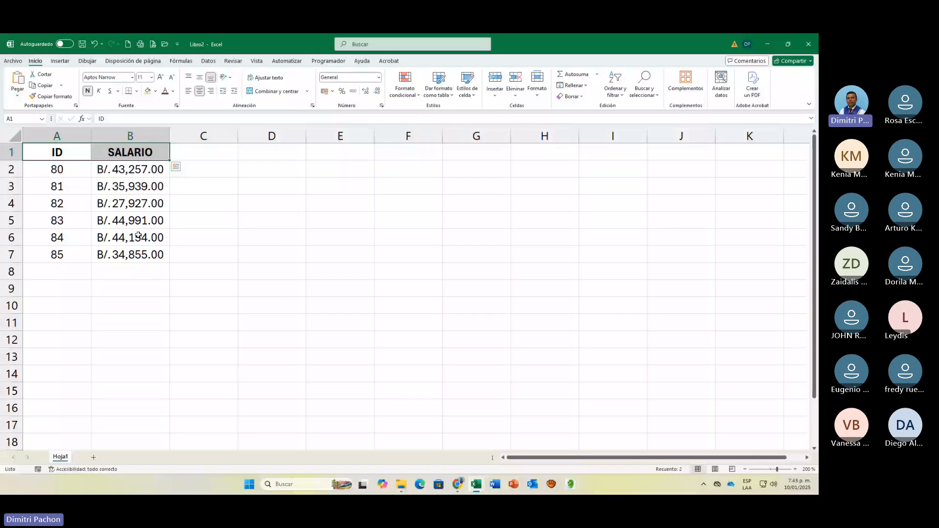
Define the name SALARIO for the salary table in range A1:B7.
left_click(128, 251, "shift")
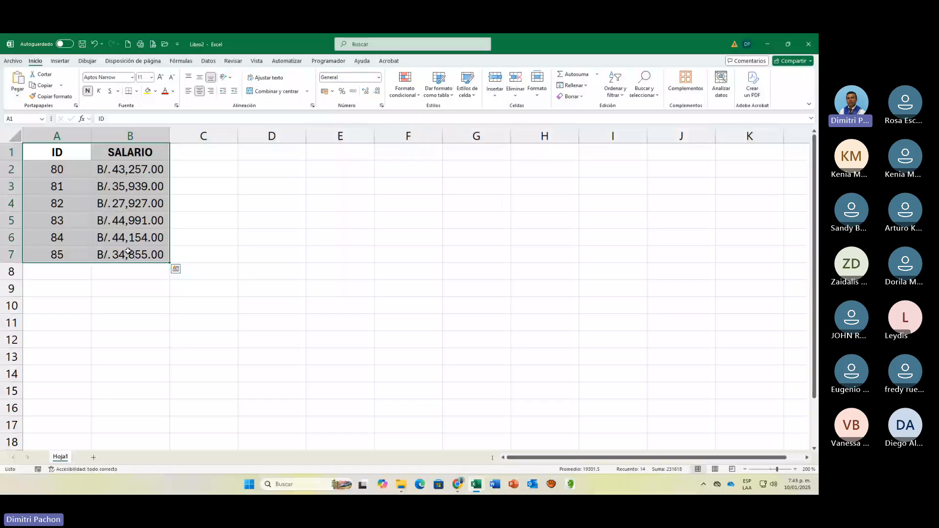
left_click(20, 119)
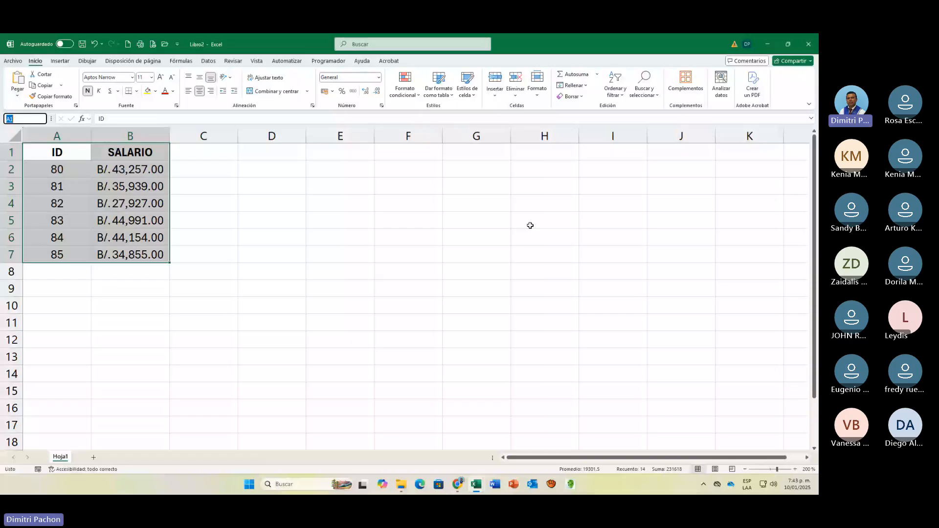
type("SALARIO")
key("Return")
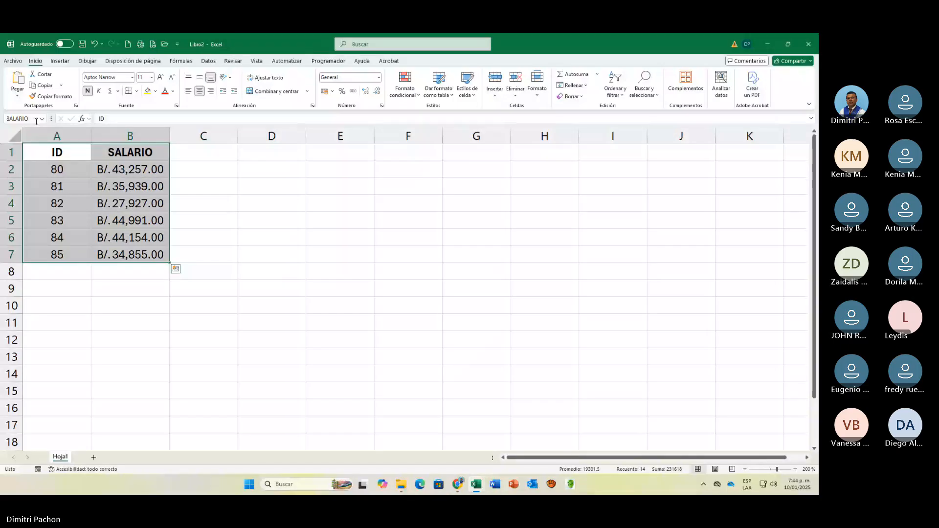
left_click(64, 173)
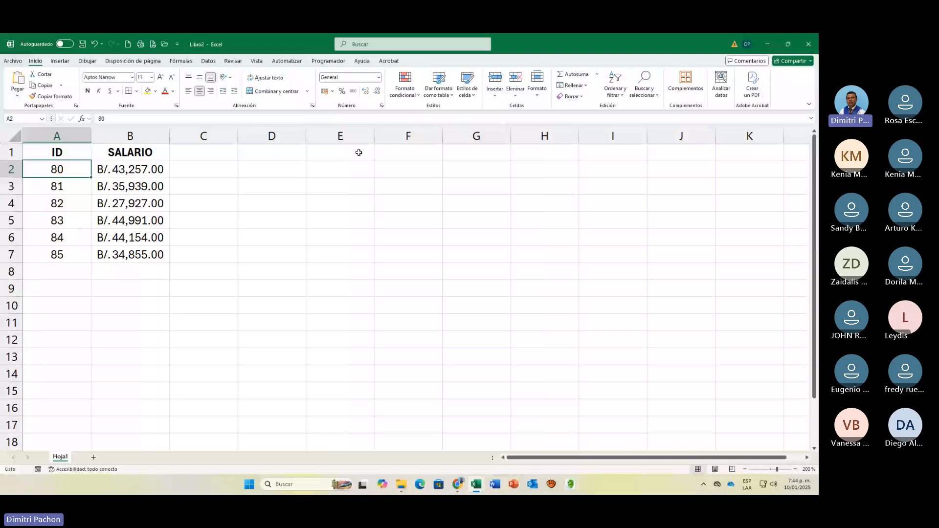
Save the salary workbook as Libro2 in the Escritorio folder and close it.
key("ctrl+g")
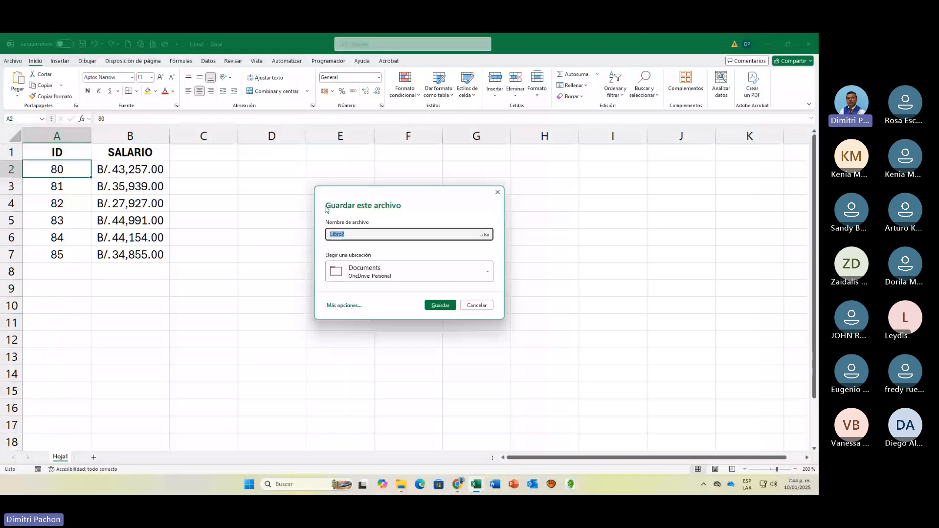
left_click(343, 306)
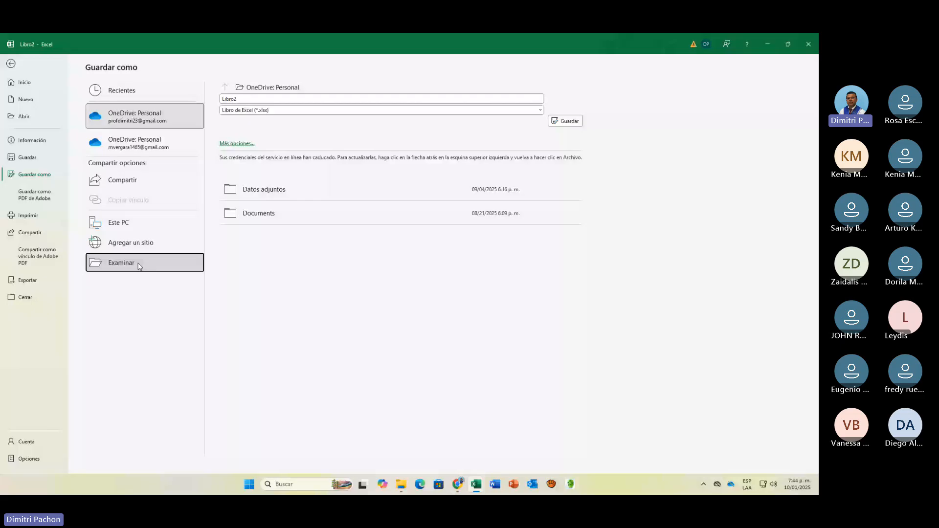
left_click(139, 266)
left_click(284, 158)
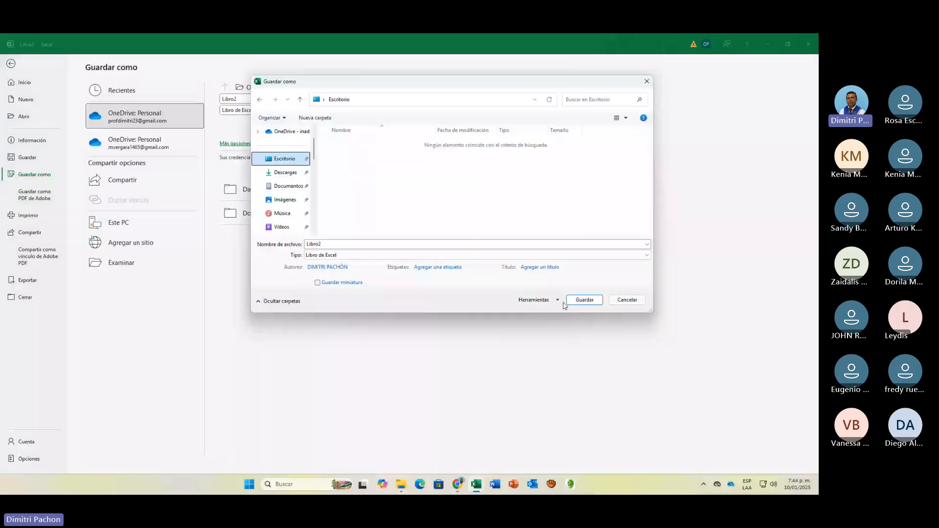
left_click(576, 300)
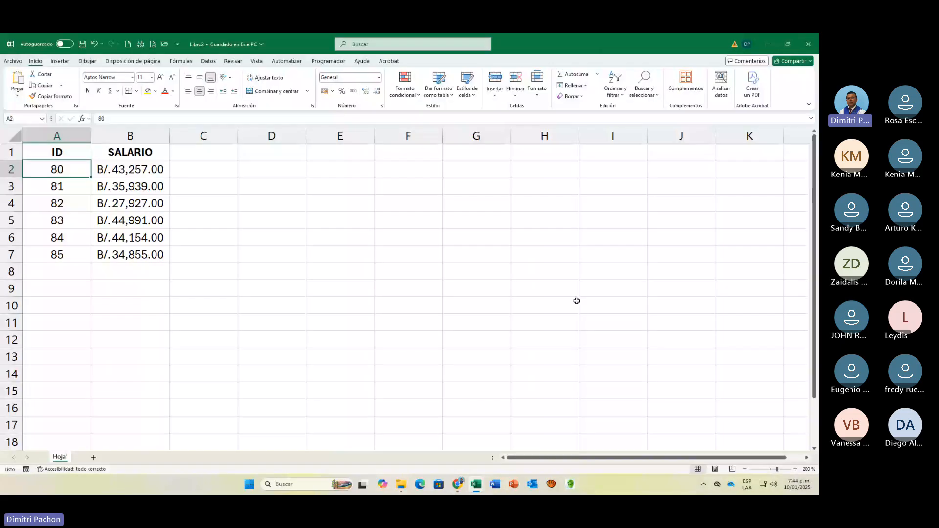
left_click(813, 45)
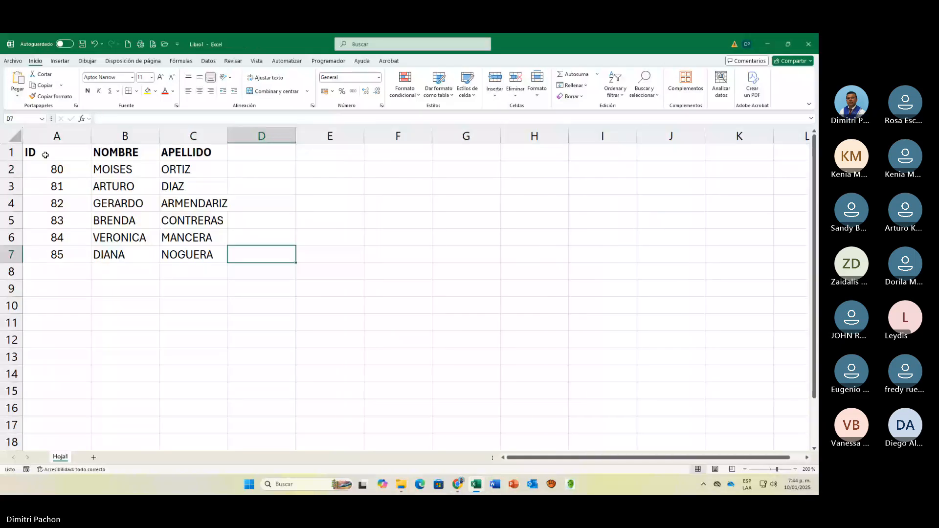
Define the name EMPLEADO for the table of IDs, first names and surnames in range A1:C7.
left_click_drag(45, 155, 188, 254)
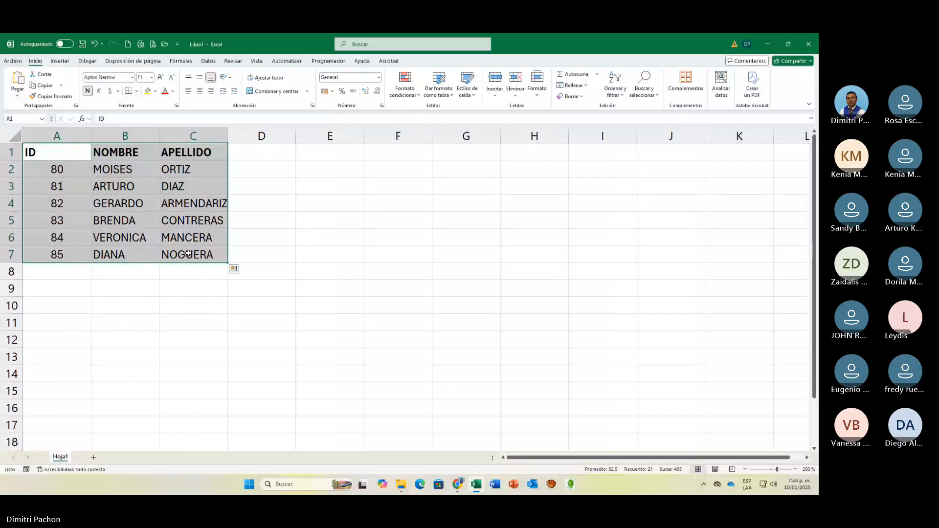
left_click(21, 119)
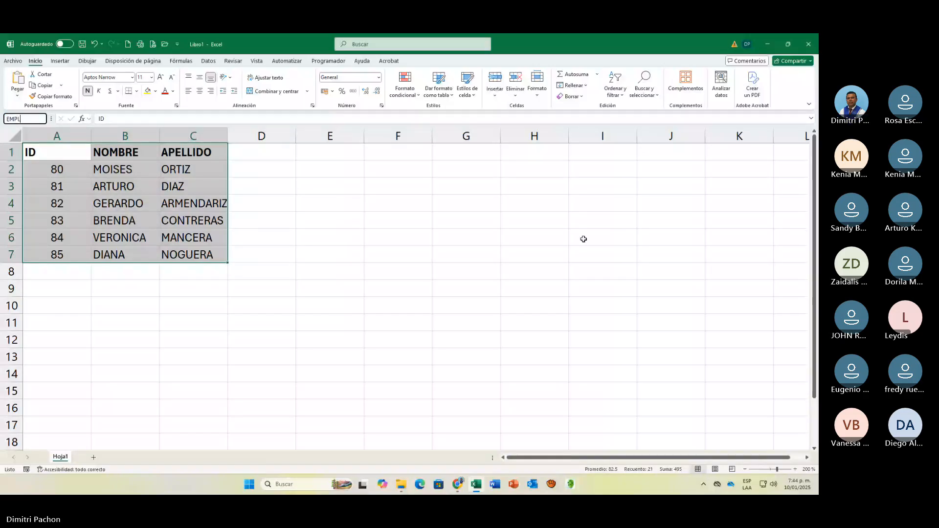
type("EMPLEADO")
key("Return")
Save the names workbook as Libro1 in the Escritorio folder and close it.
key("F12")
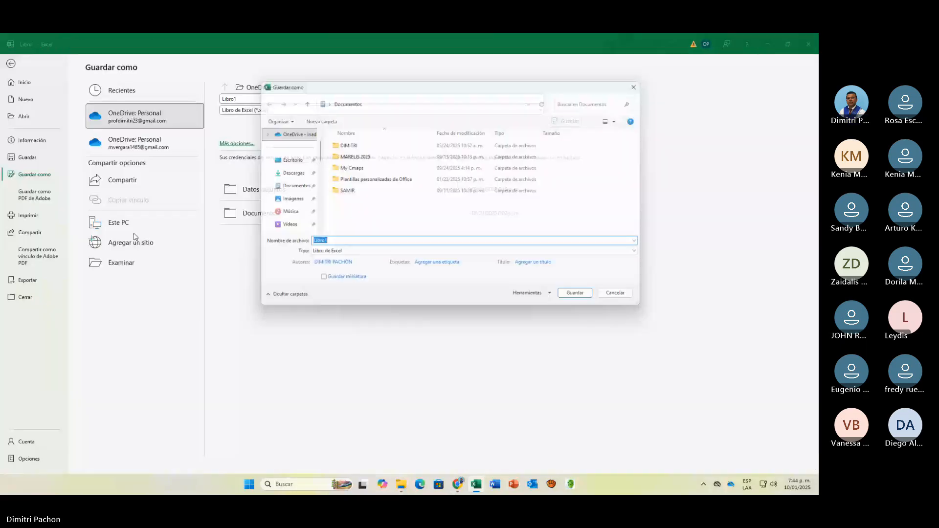
left_click(296, 161)
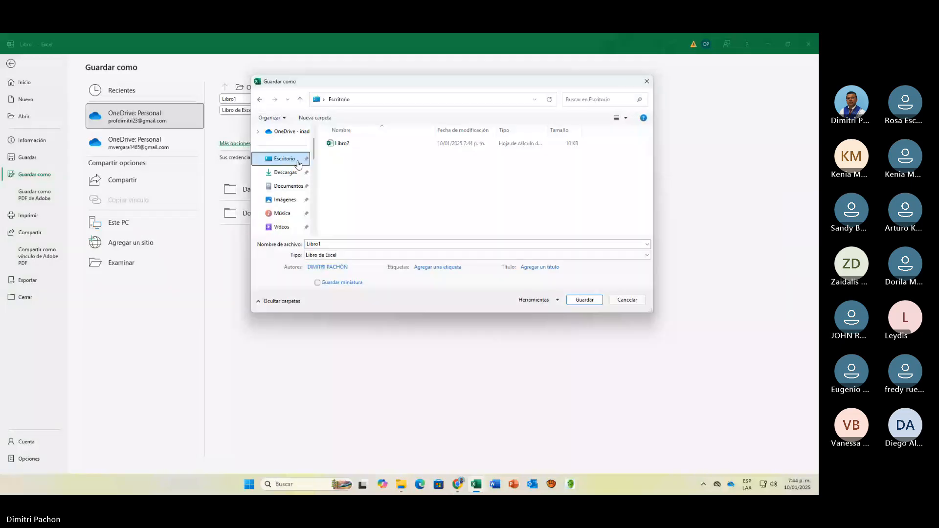
left_click(583, 301)
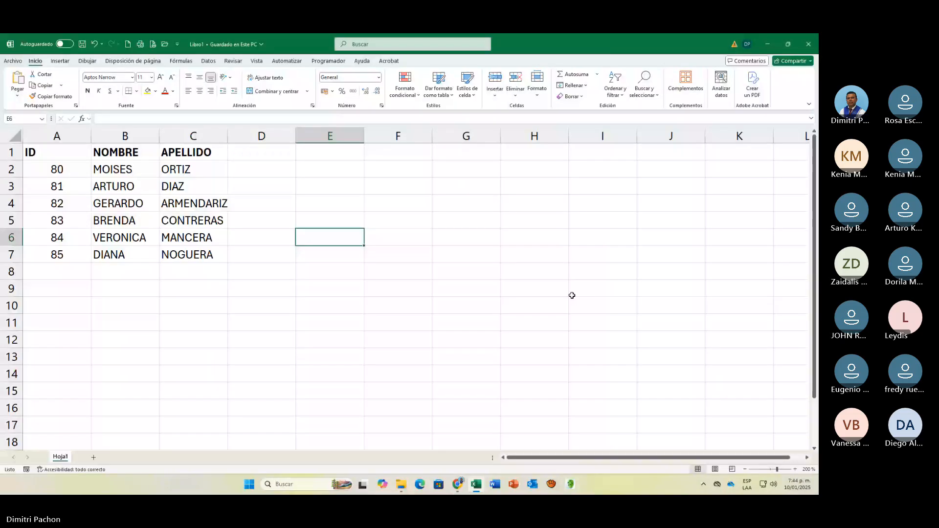
left_click(816, 48)
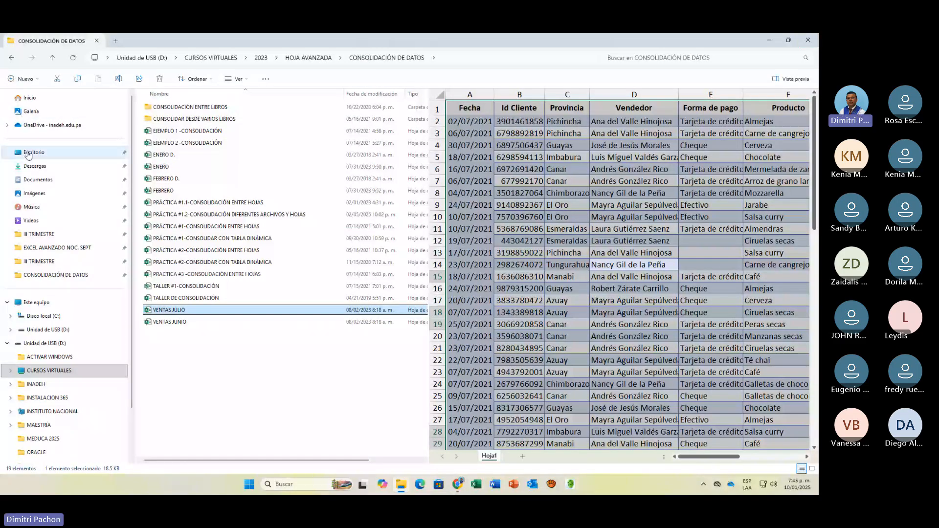
Show the saved workbooks in the Escritorio folder in File Explorer, and switch to Excel with a new blank workbook.
left_click(28, 154)
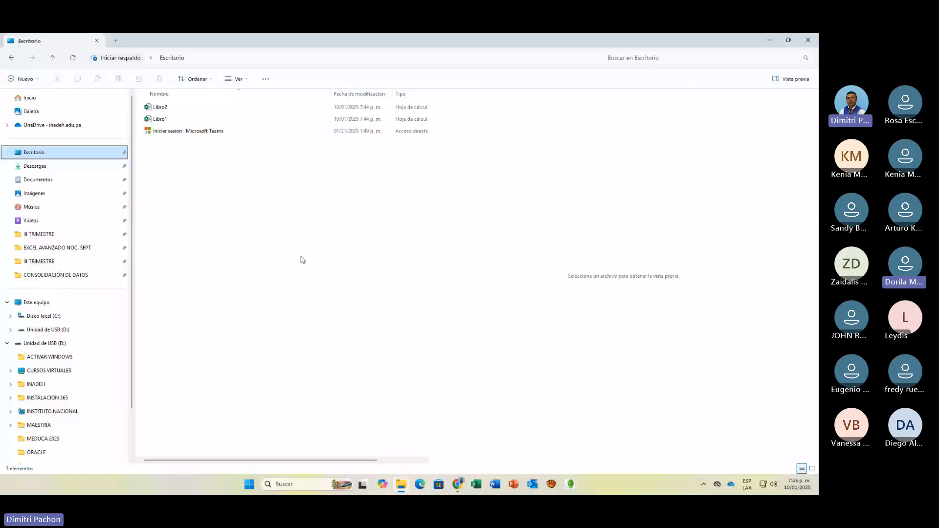
left_click(475, 489)
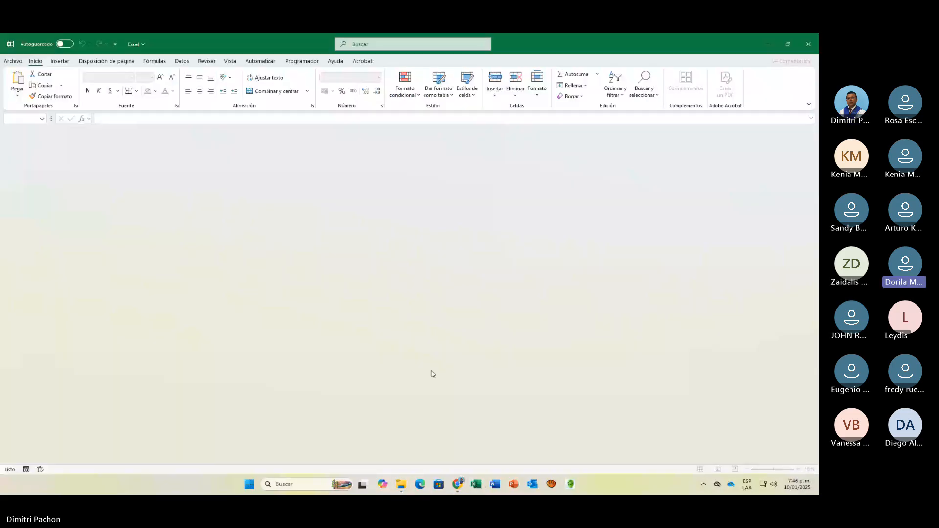
left_click(595, 266)
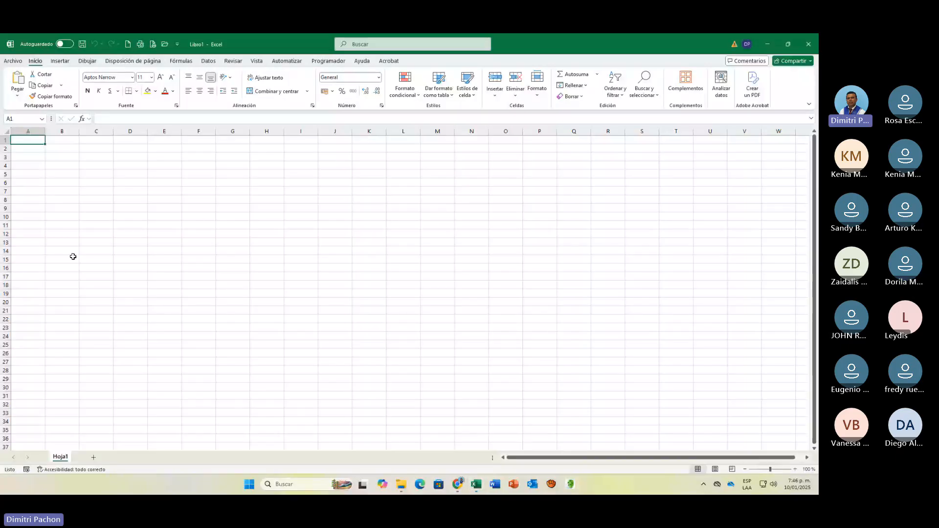
Examine the general settings in the Excel options and close the dialog.
left_click(13, 61)
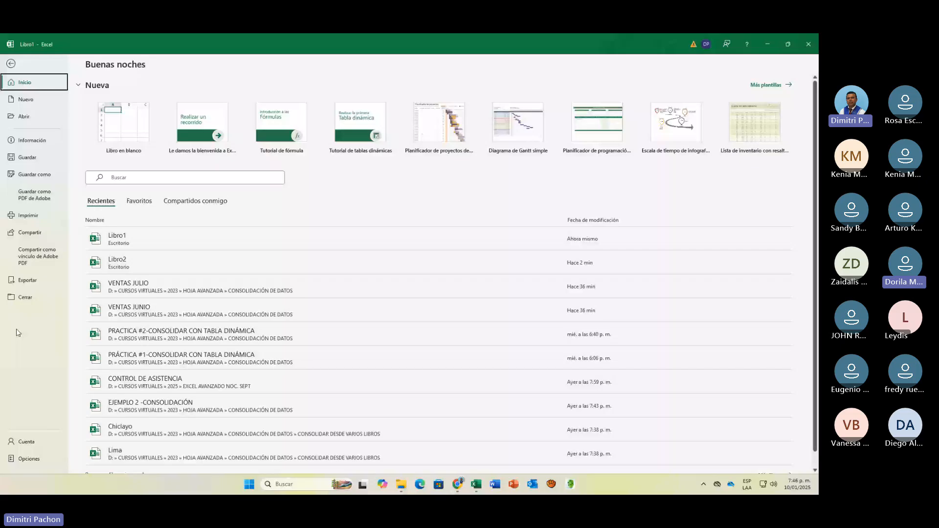
left_click(29, 459)
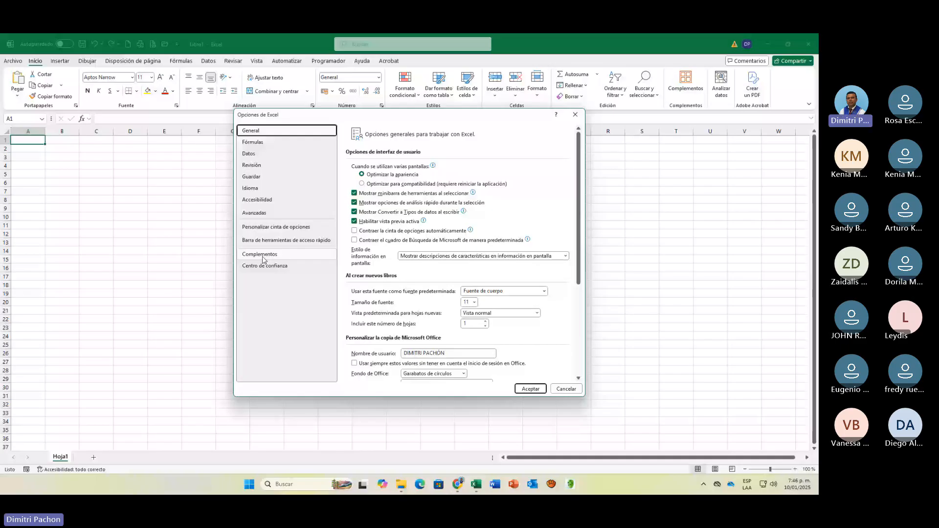
left_click(574, 116)
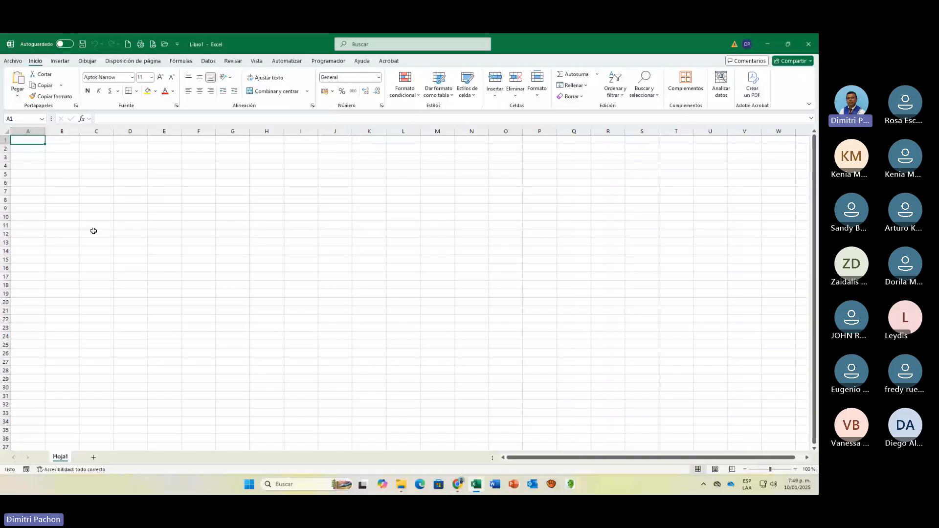
Select cell A1 in the blank sheet and enlarge the sheet's zoom to 220%.
left_click(71, 181)
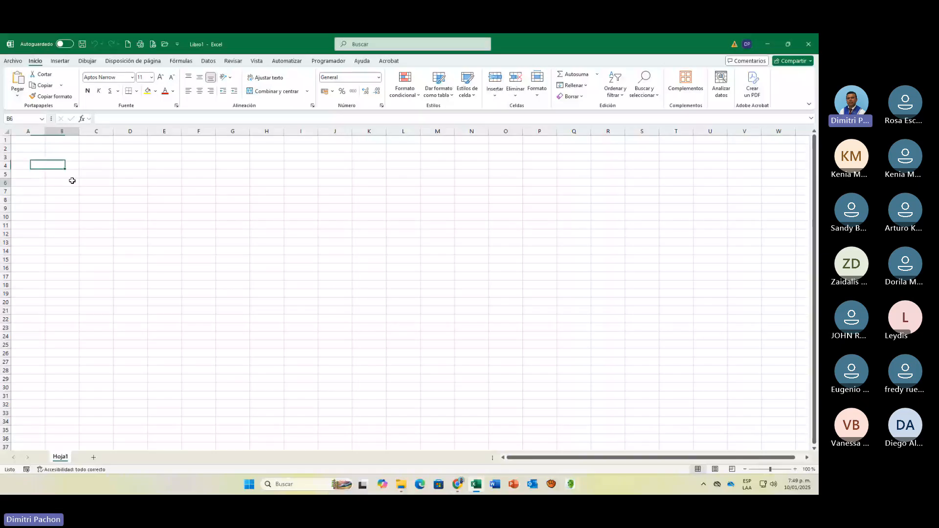
left_click(35, 146)
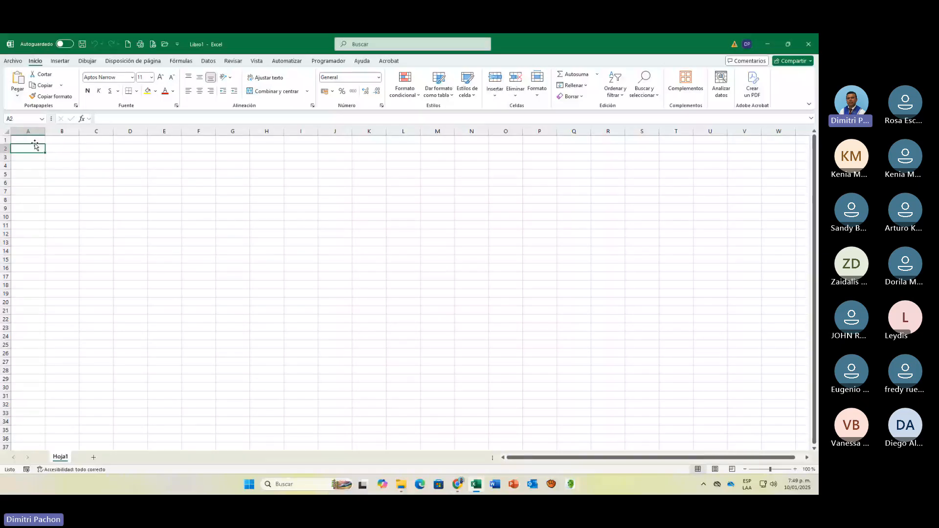
key("Up")
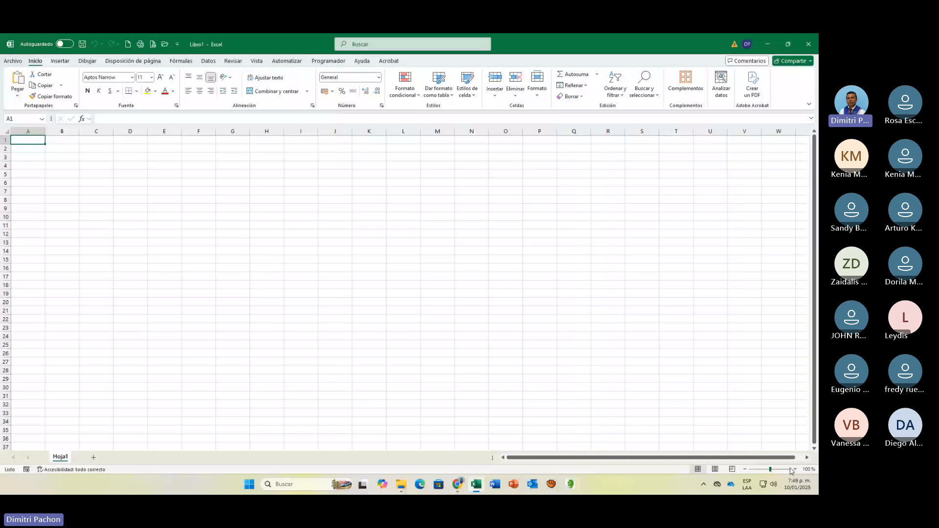
left_click(794, 470)
left_click(795, 470)
left_click(795, 471)
left_click(794, 470)
left_click(794, 470)
left_click(794, 470)
left_click(795, 470)
left_click(794, 470)
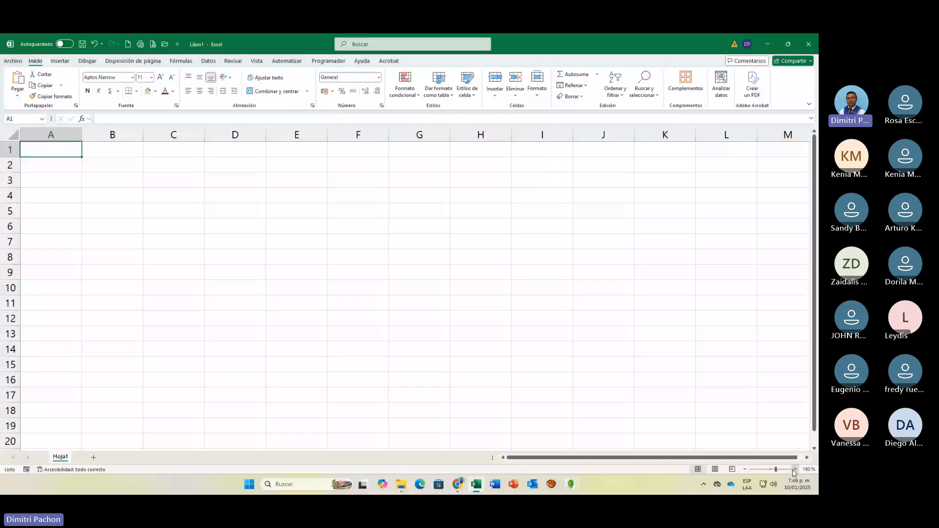
left_click(795, 470)
left_click(794, 471)
left_click(794, 470)
left_click(794, 470)
left_click(208, 62)
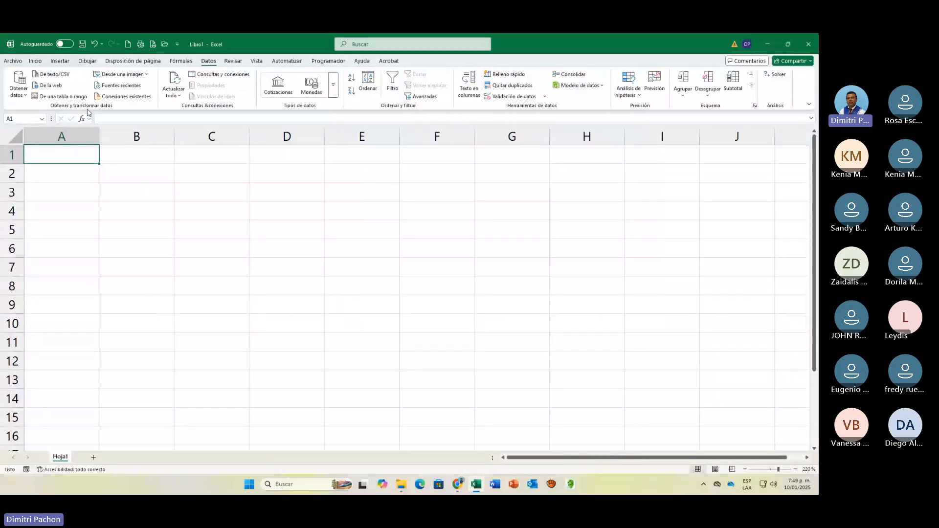
left_click(27, 96)
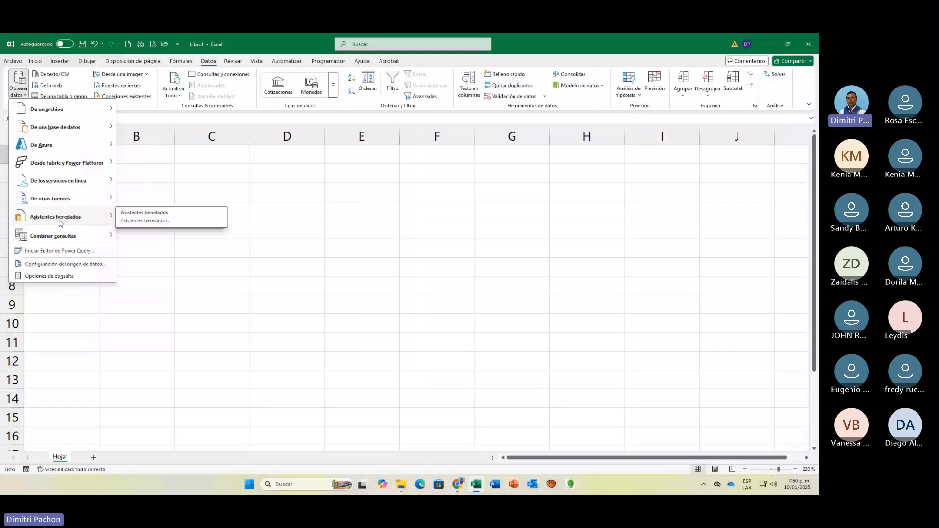
left_click(112, 219)
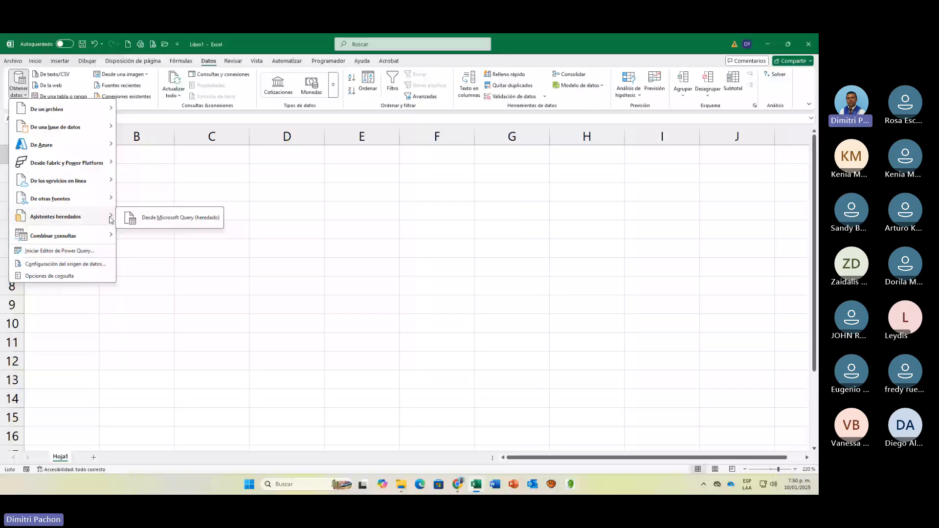
left_click(166, 218)
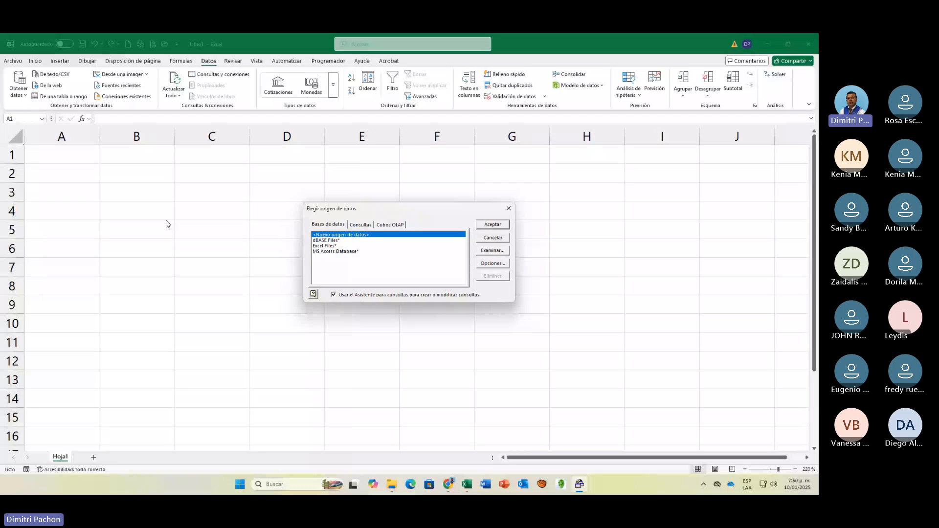
left_click(492, 237)
Start a data import through the legacy Microsoft Query wizard with Excel Files as the data source.
left_click(19, 83)
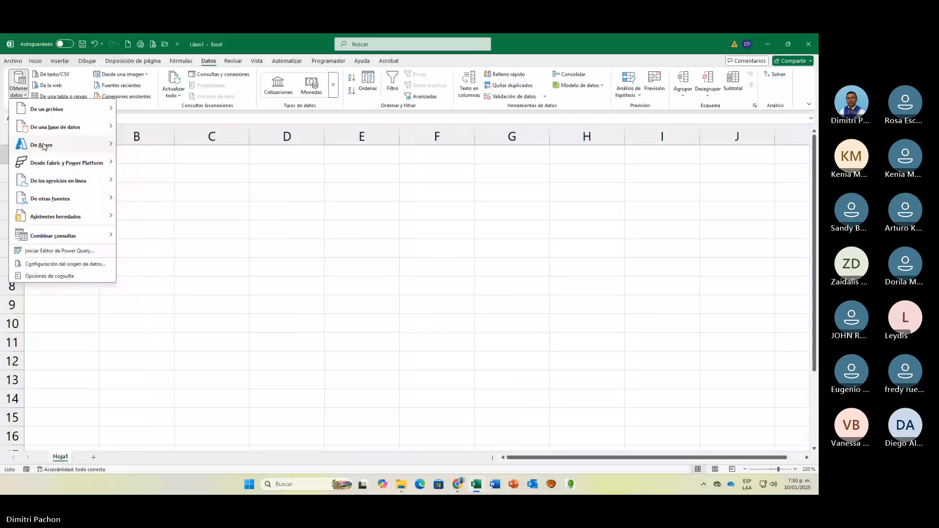
mouse_move(42, 220)
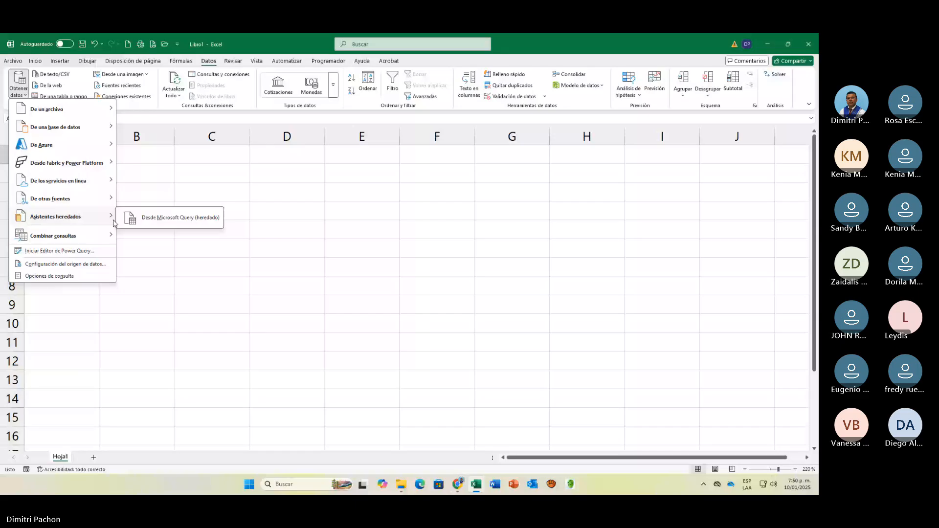
left_click(172, 224)
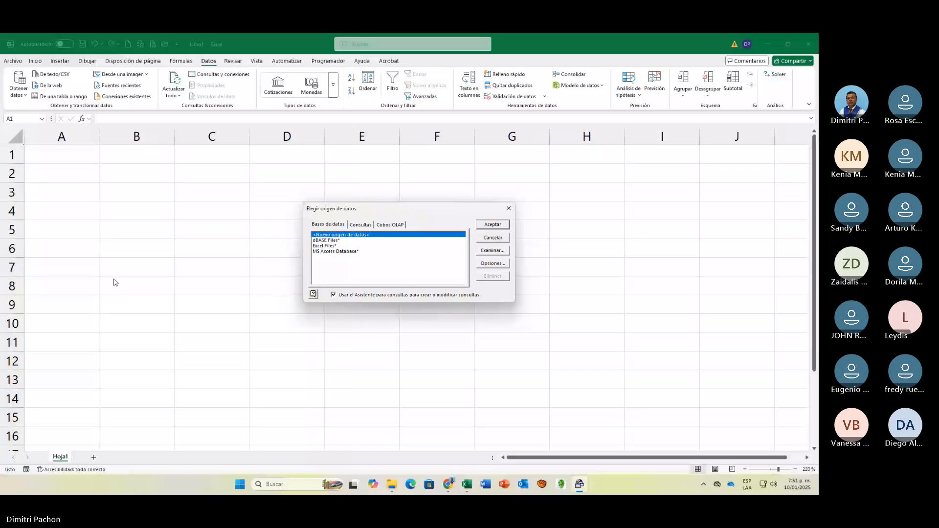
left_click(328, 246)
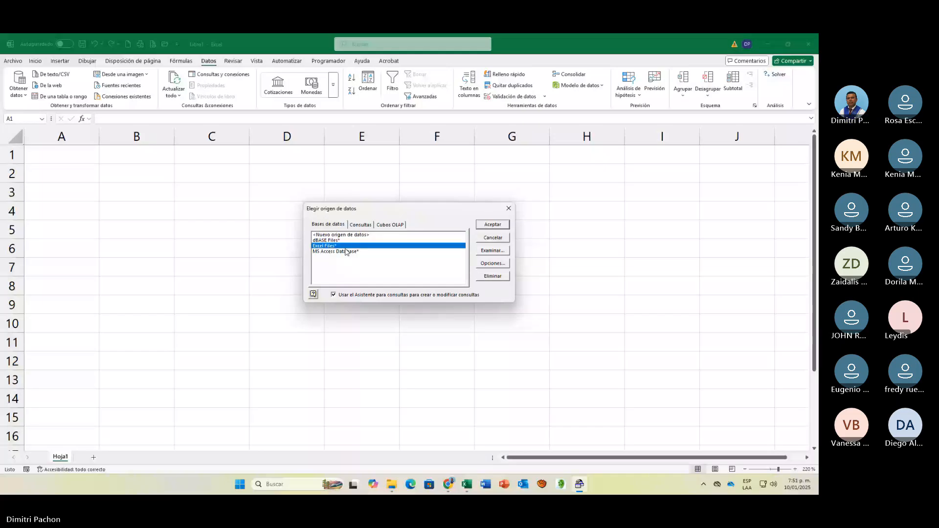
left_click(492, 225)
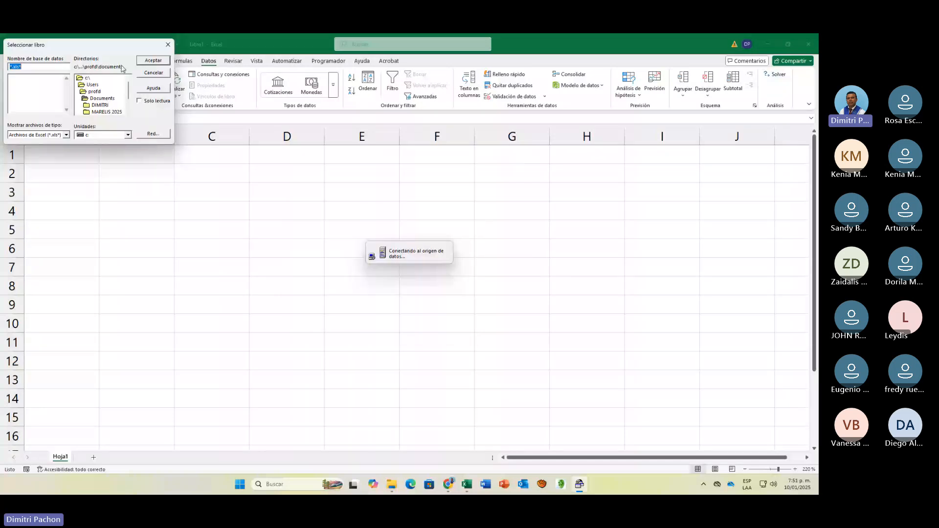
Move the workbook selection dialog further into view and set its directory to the root of drive C.
left_click_drag(99, 49, 183, 187)
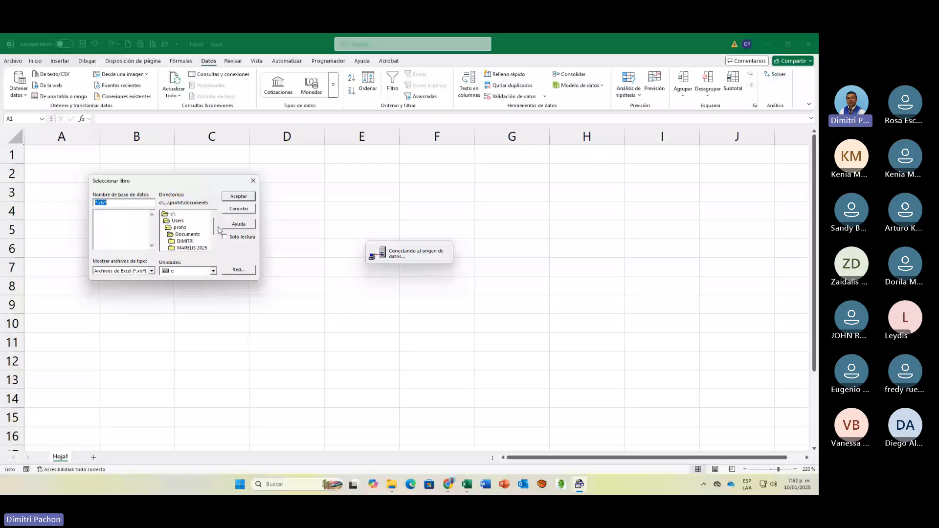
left_click_drag(214, 232, 214, 243)
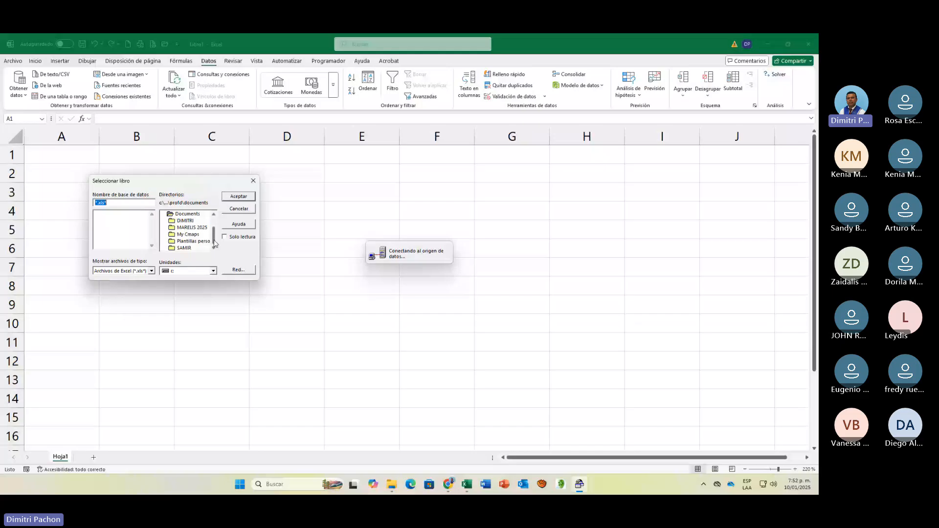
left_click_drag(214, 243, 215, 231)
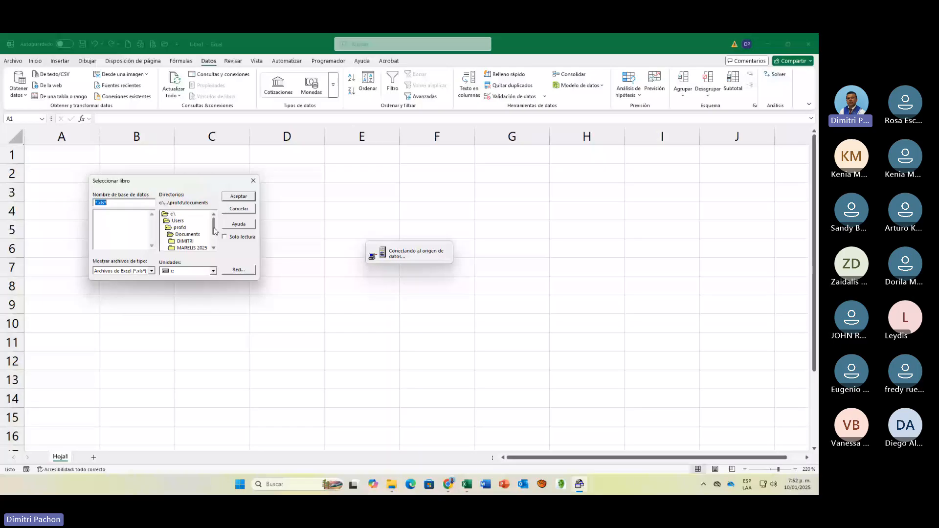
mouse_move(214, 231)
left_mouse_down()
mouse_move(215, 238)
mouse_move(215, 226)
left_mouse_up()
left_click(171, 216)
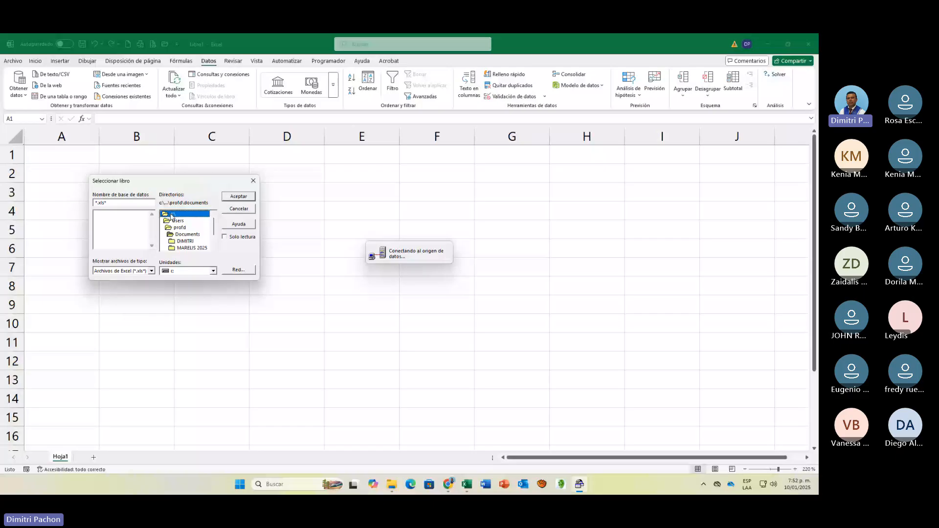
double_click(171, 216)
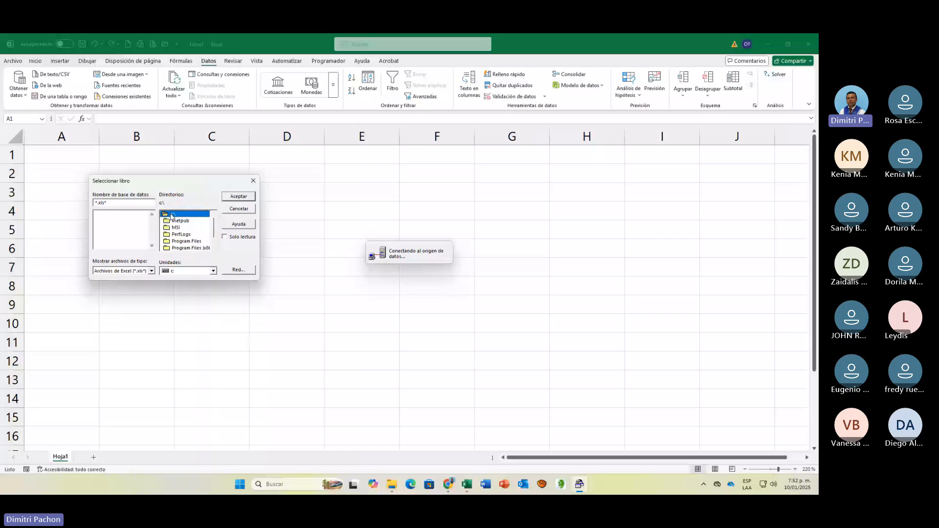
Browse through Users to the profile's Desktop directory and connect the query to the workbook Libro1.xlsx.
scroll(179, 235, "down", 1)
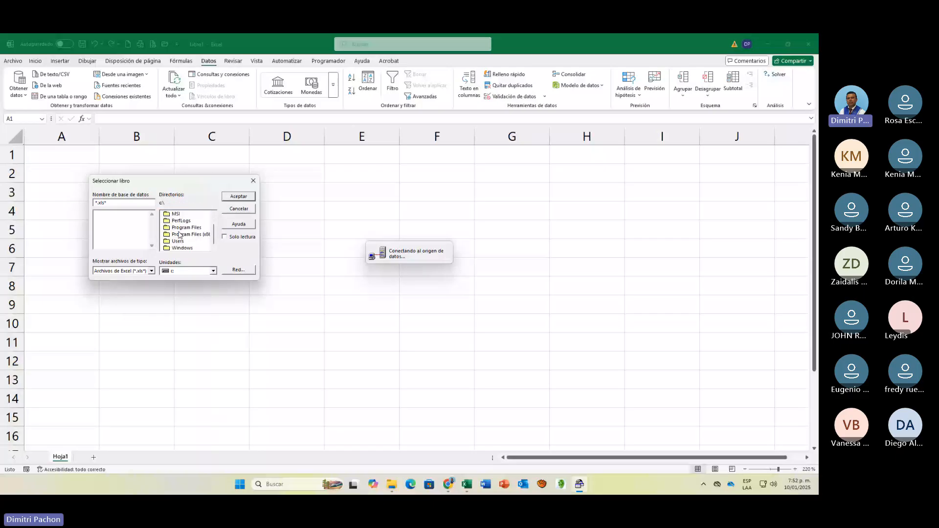
scroll(180, 236, "up", 1)
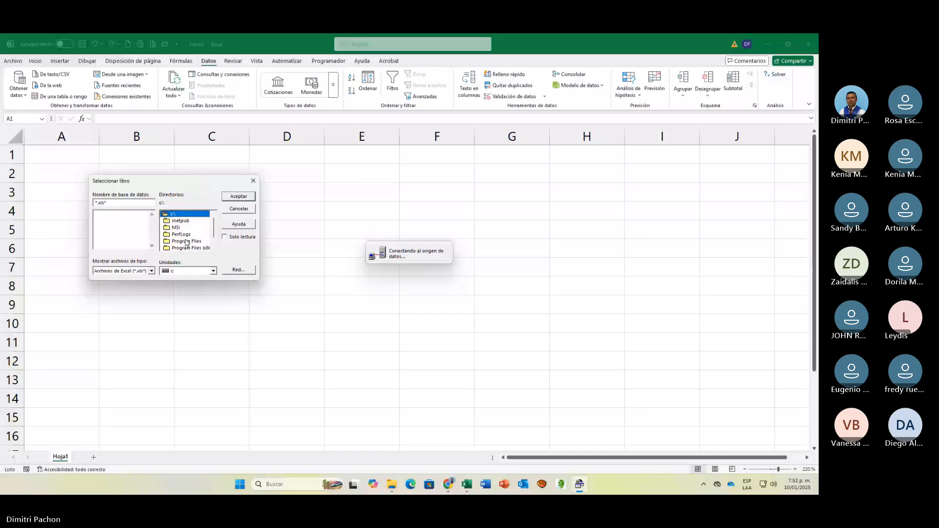
scroll(186, 242, "down", 1)
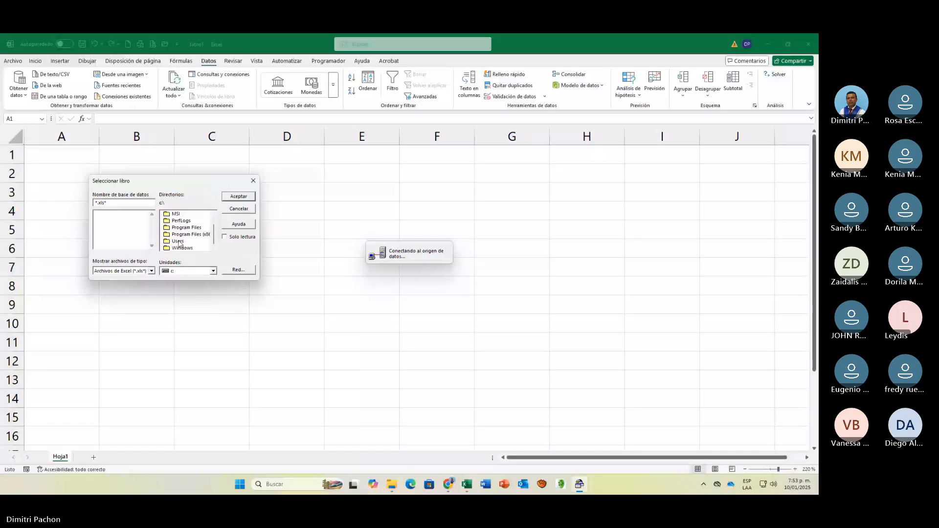
double_click(179, 241)
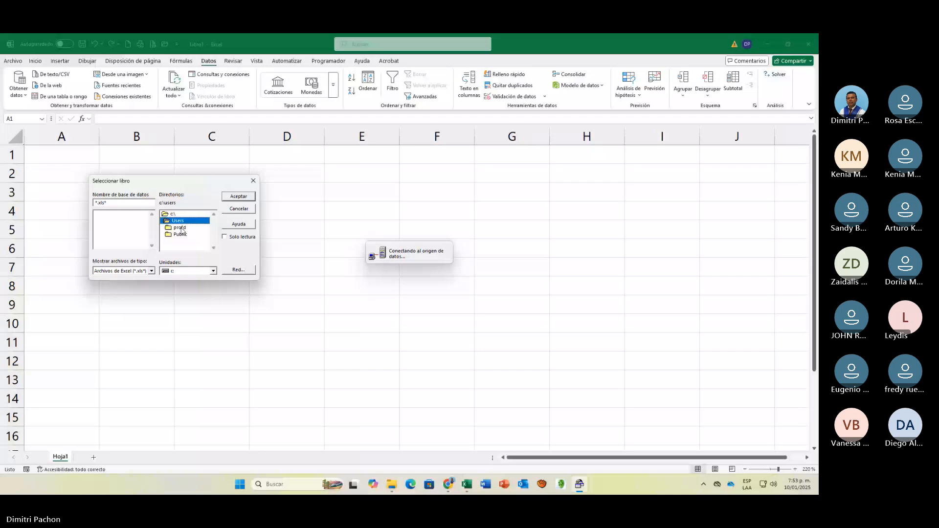
double_click(180, 228)
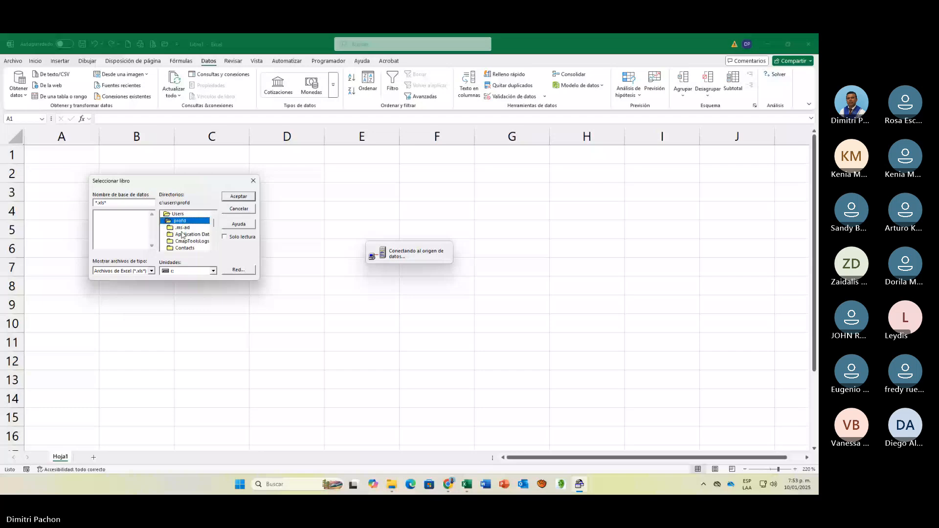
scroll(184, 233, "down", 1)
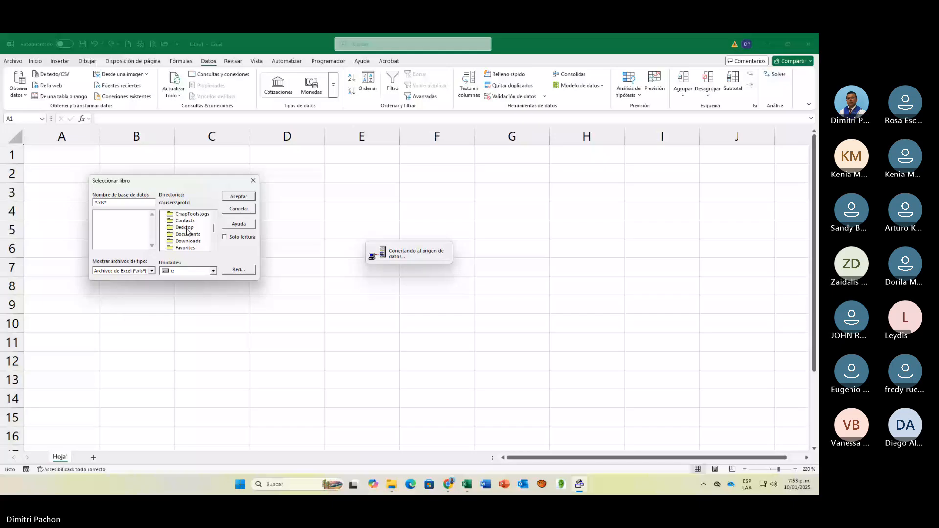
double_click(186, 228)
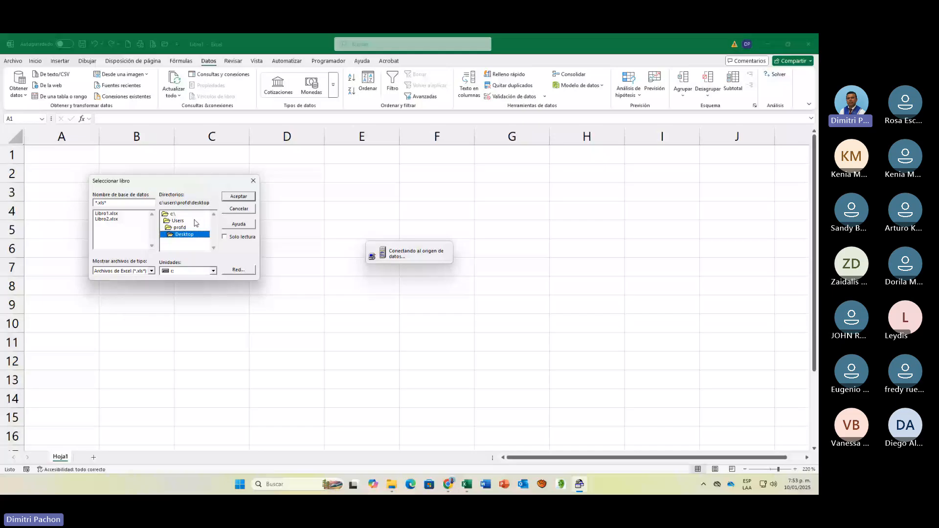
left_click(109, 214)
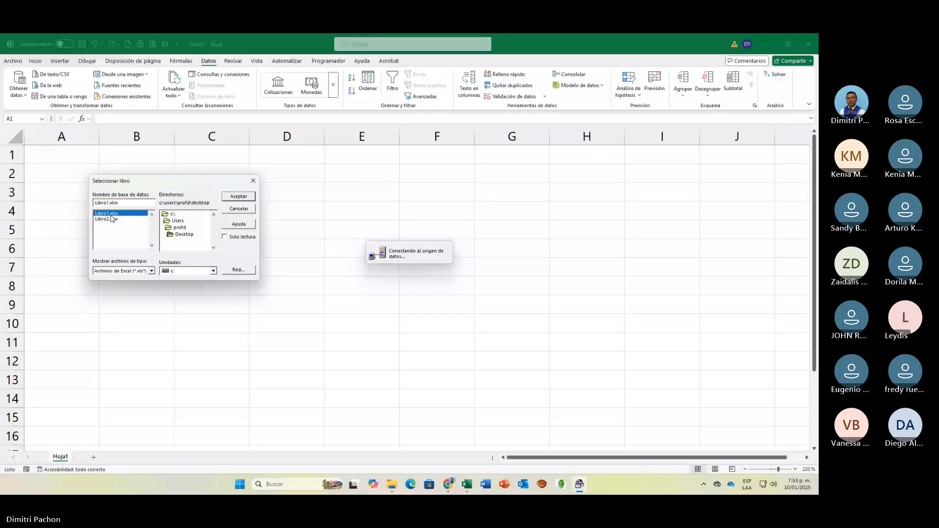
left_click(233, 198)
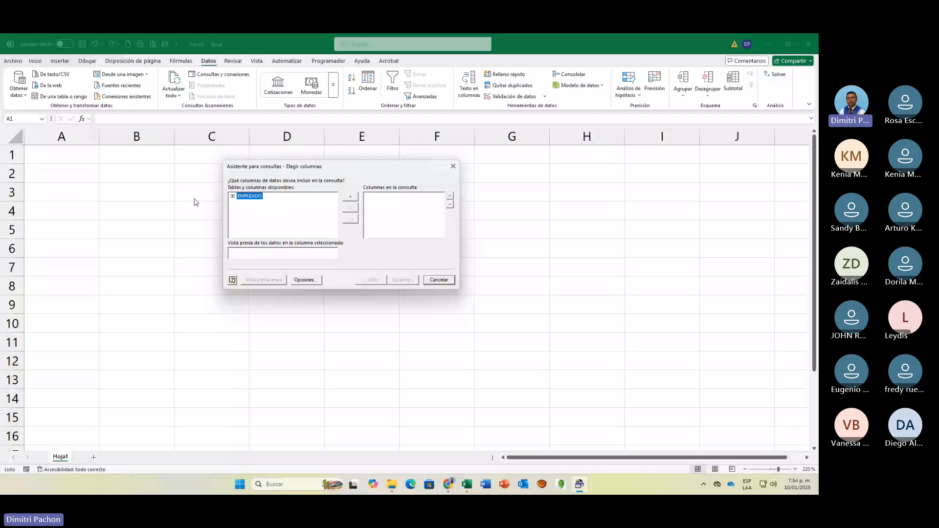
Add all columns of the EMPLEADO table (ID, NOMBRE and APELLIDO) to the query.
left_click(233, 197)
left_click(248, 203)
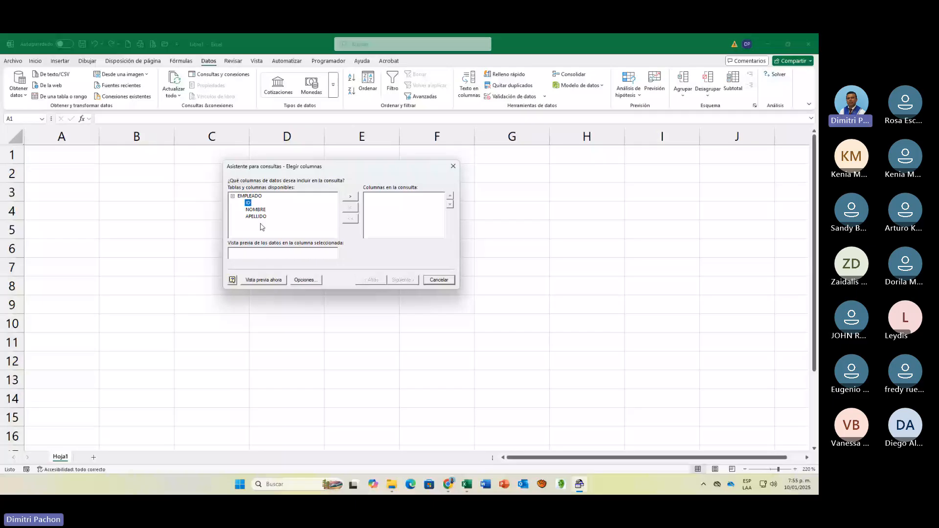
left_click(233, 196)
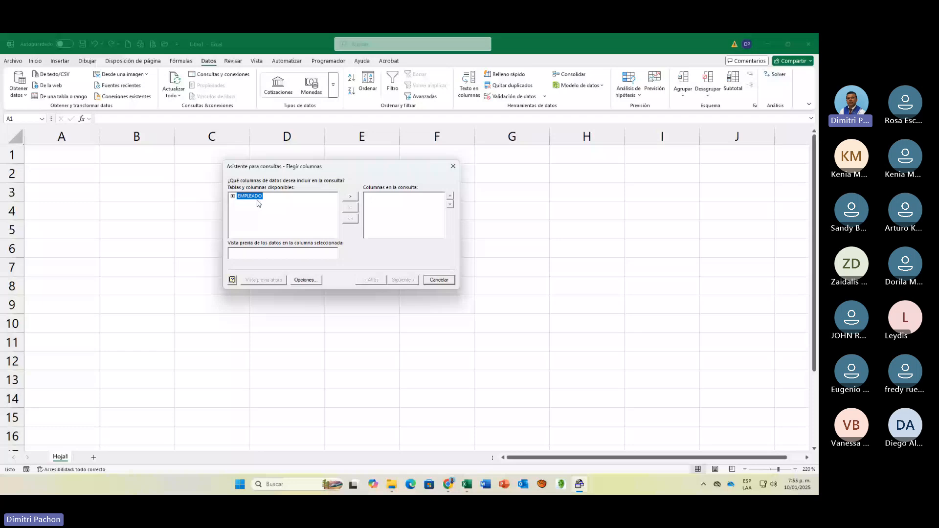
left_click(351, 199)
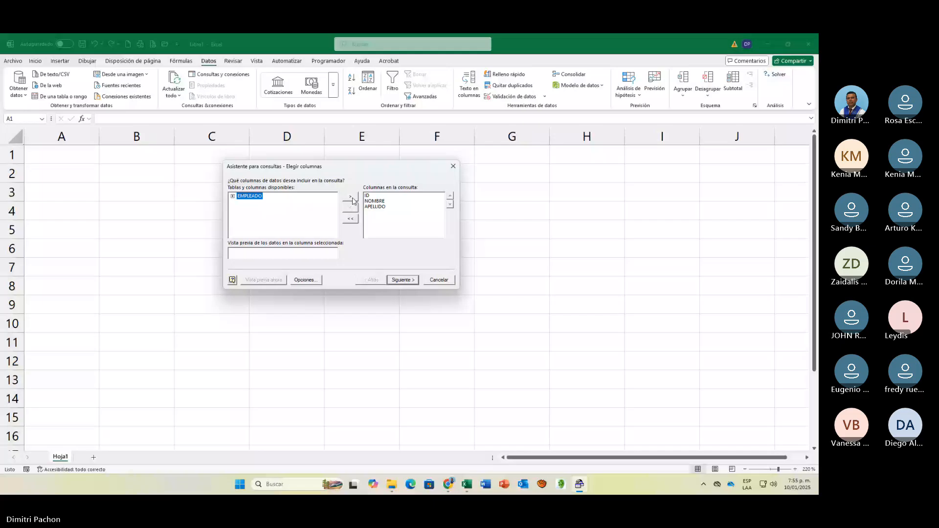
left_click(403, 281)
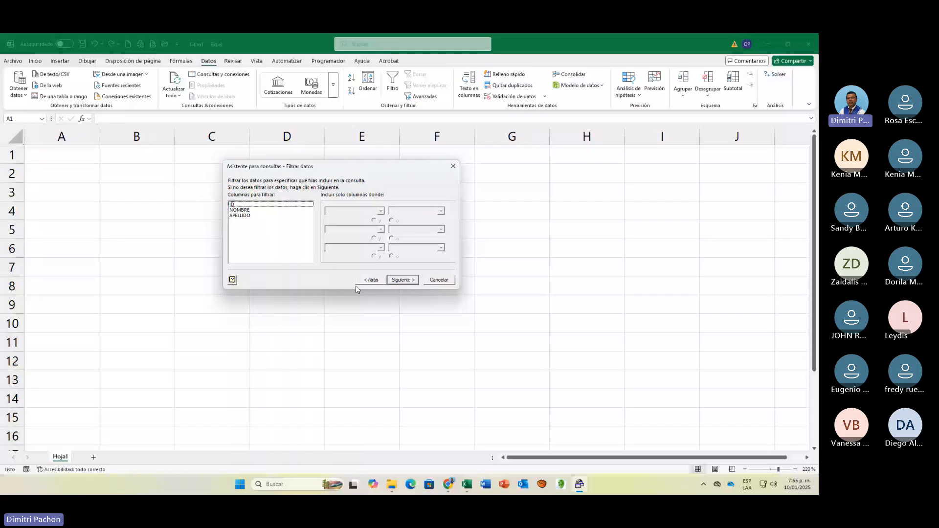
Leave the query unfiltered, sort it by NOMBRE in ascending order, and finish the wizard with the data shown in Microsoft Query.
key("Return")
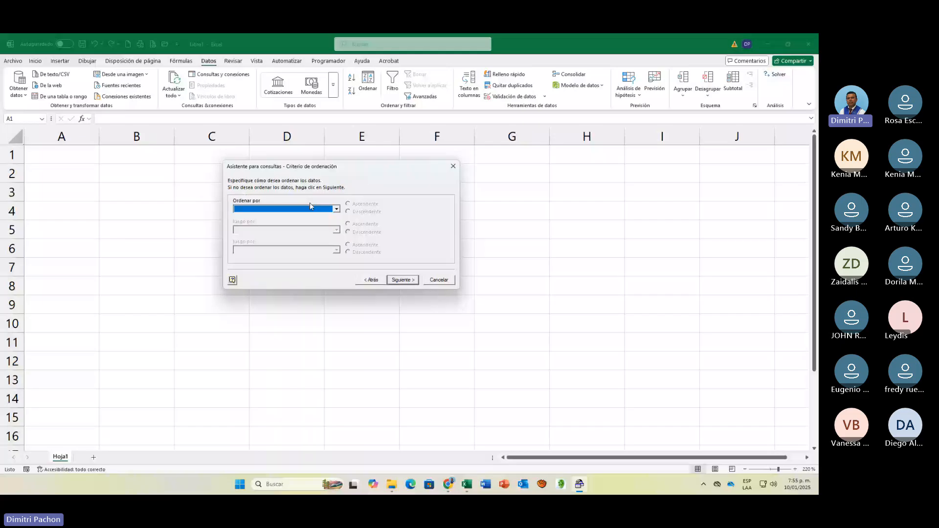
left_click(337, 209)
left_click(282, 230)
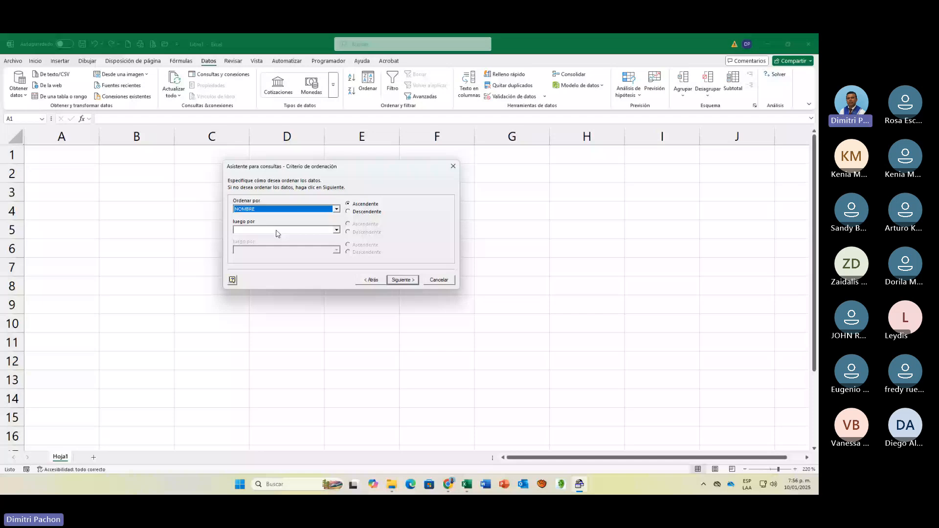
left_click(389, 280)
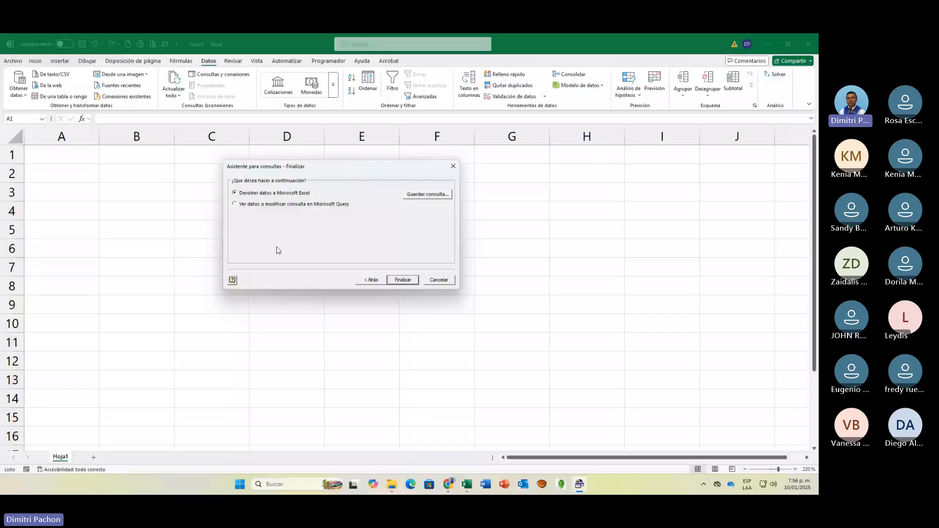
left_click(234, 205)
left_click(402, 280)
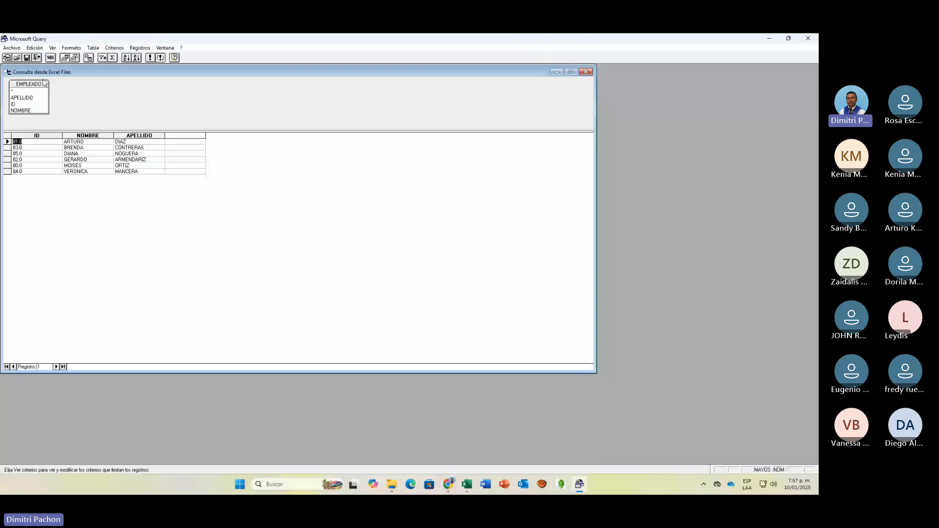
Add the SALARIO table from the workbook Libro2.xlsx to the query and arrange it beside the EMPLEADO table.
left_click_drag(44, 84, 221, 85)
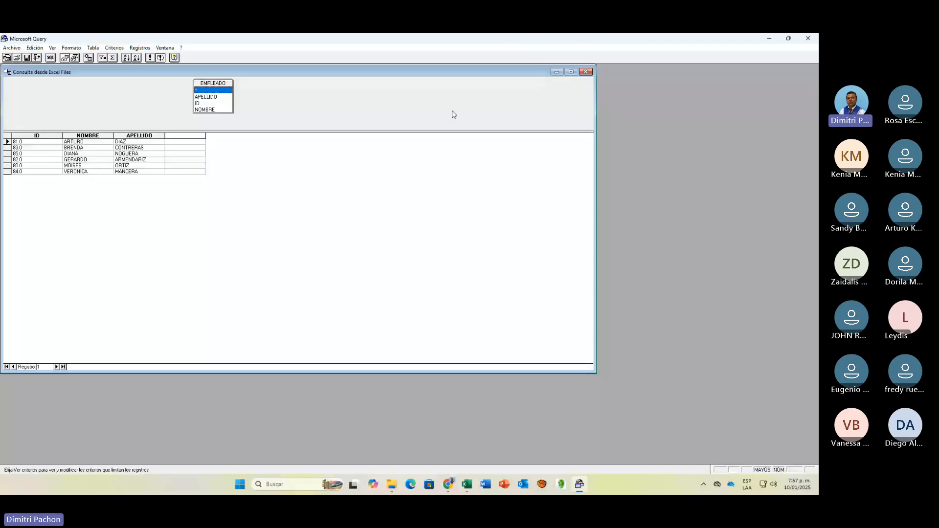
left_click(92, 48)
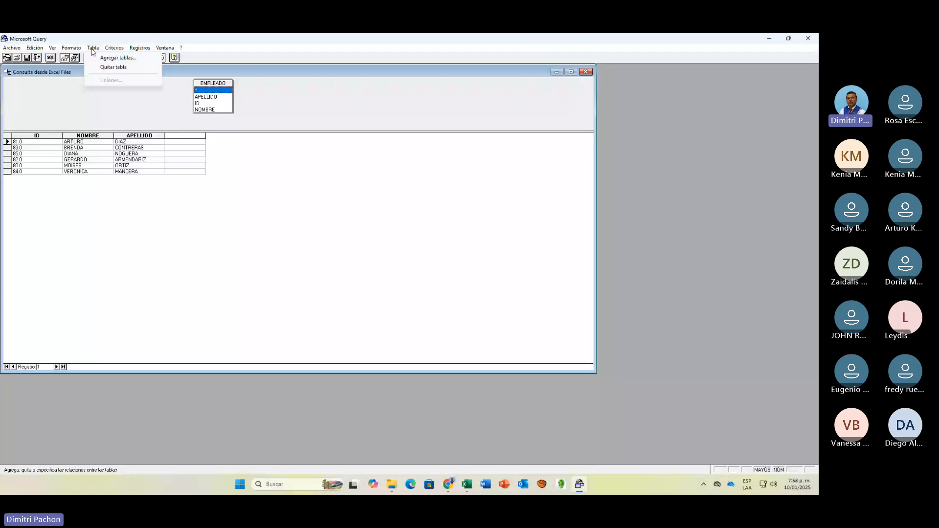
left_click(118, 58)
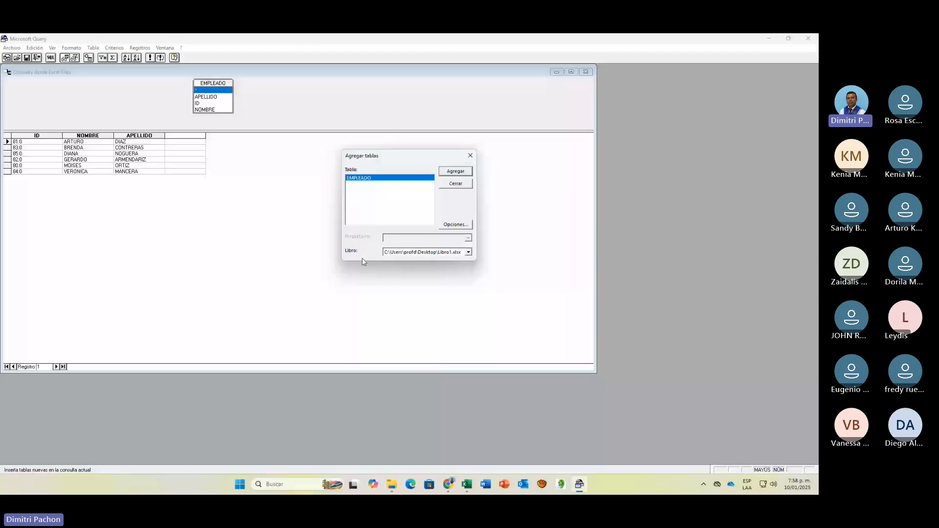
left_click(469, 252)
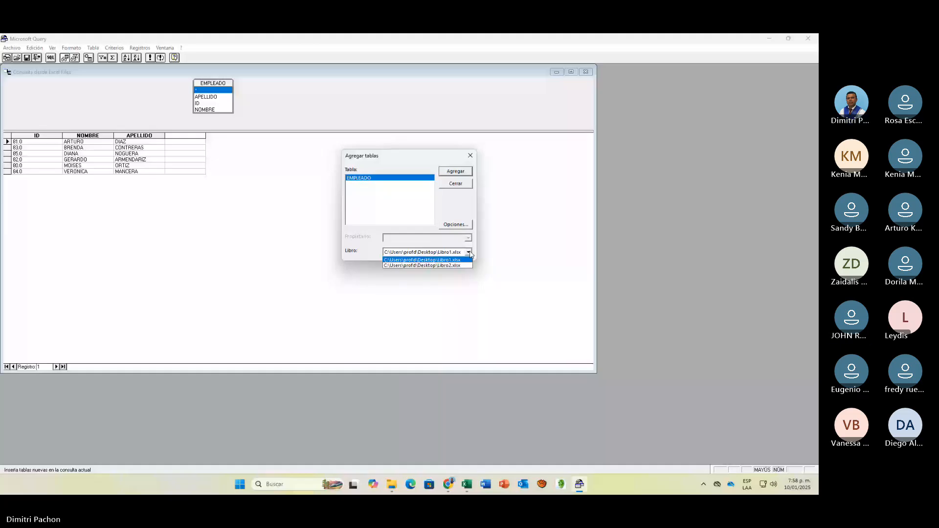
left_click(458, 266)
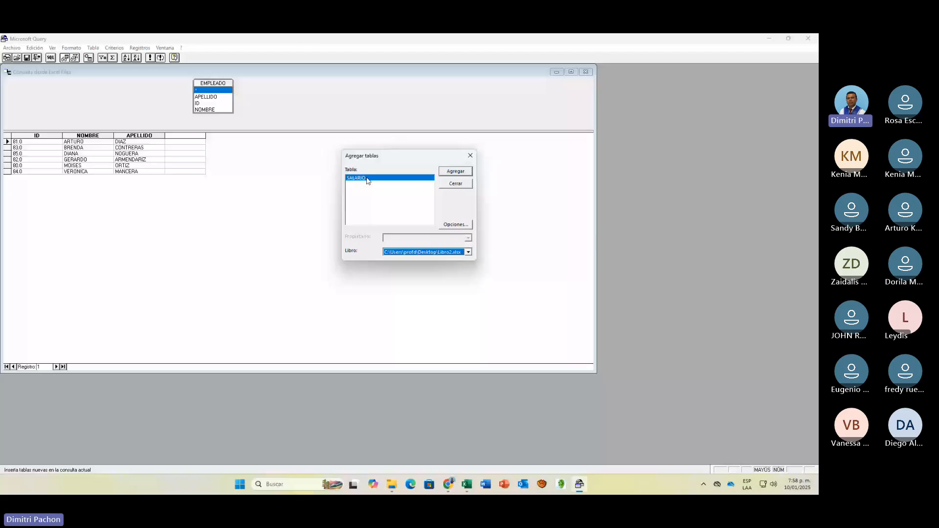
left_click(452, 175)
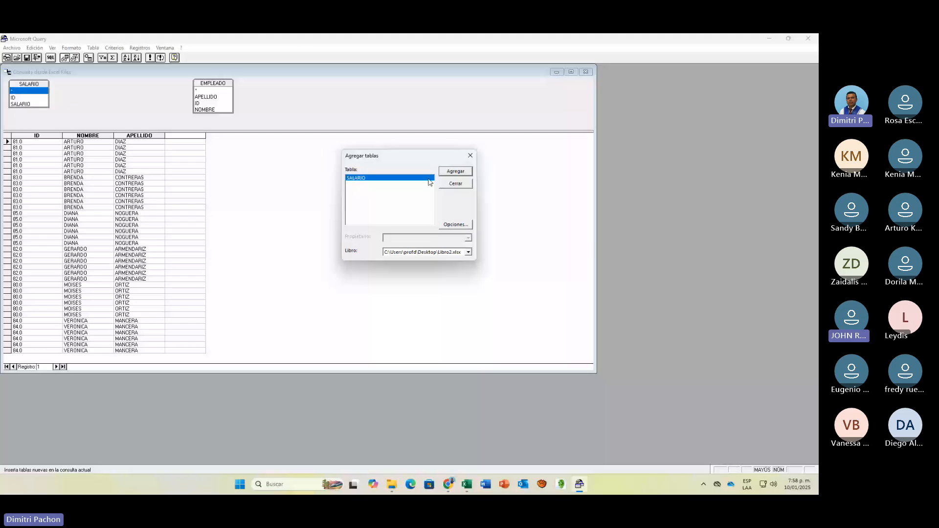
left_click(454, 185)
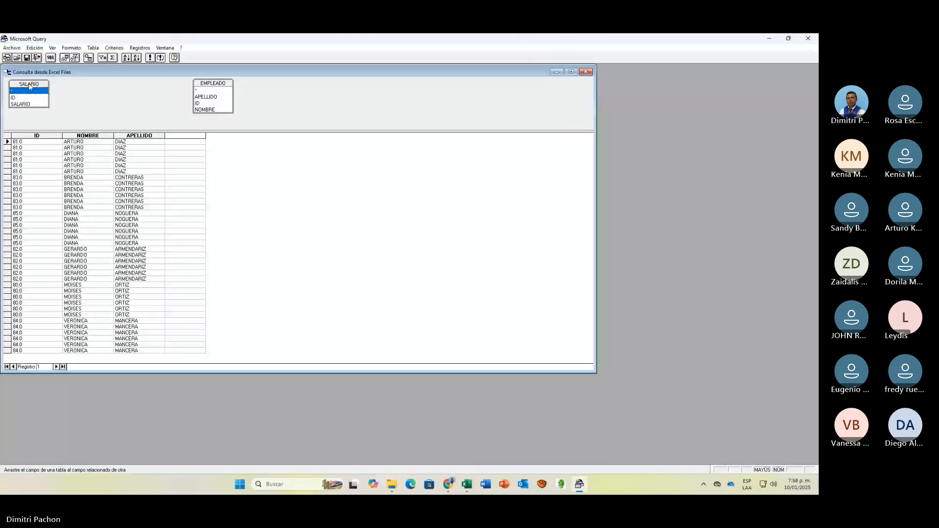
left_click_drag(30, 87, 299, 87)
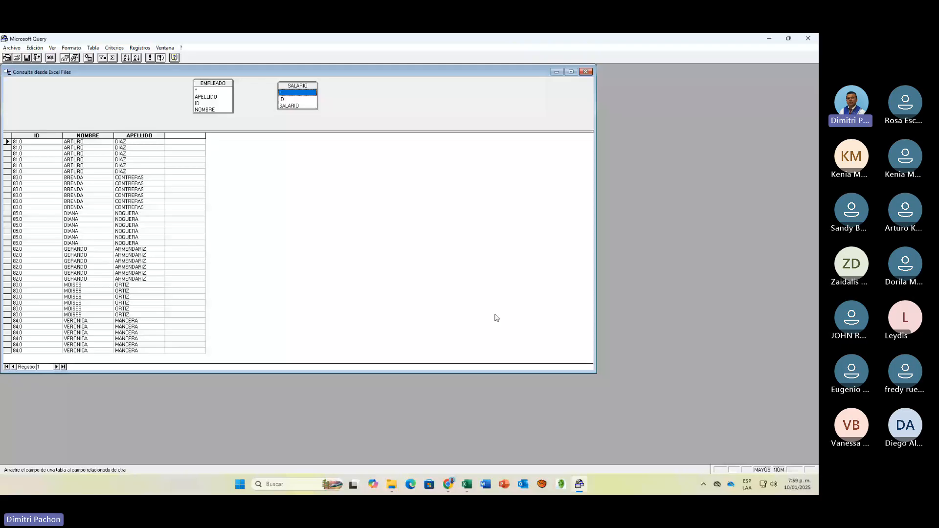
Open the table joins and define a condition with EMPLEADO.ID equal to SALARIO.ID.
left_click(94, 48)
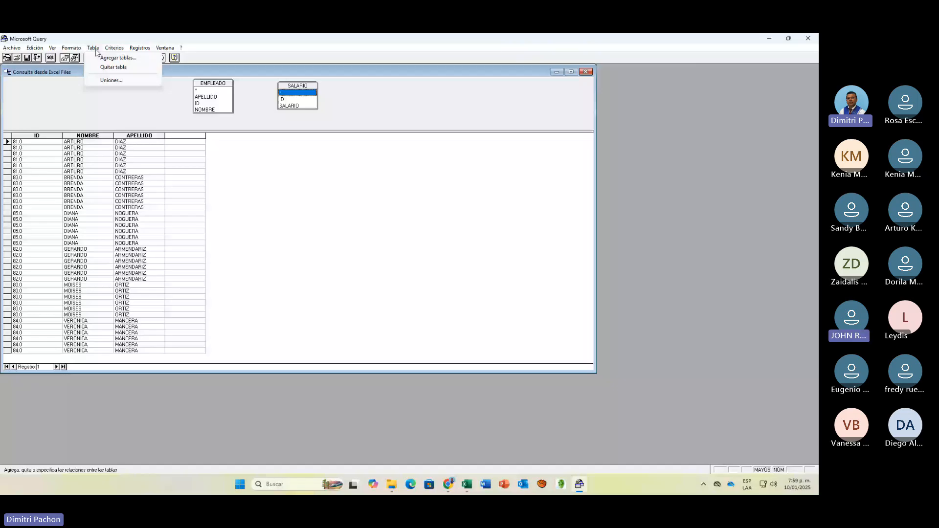
left_click(111, 80)
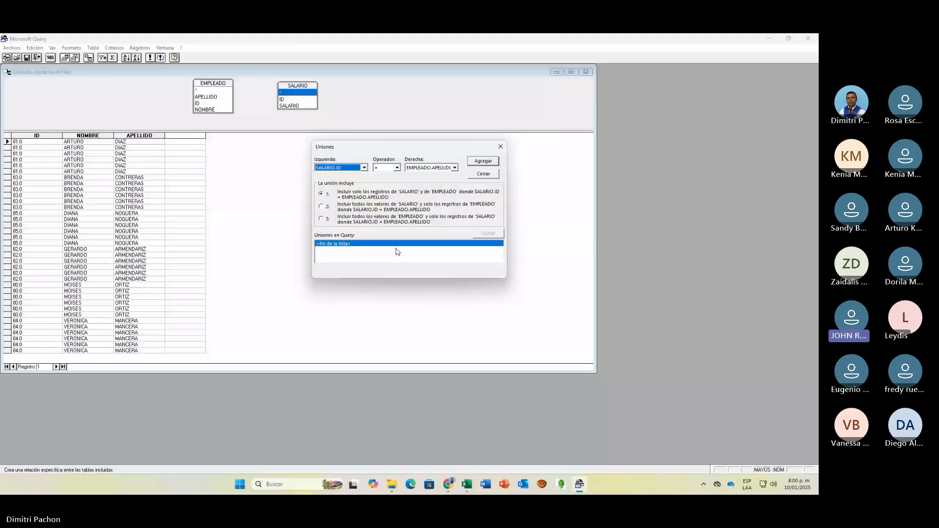
left_click(364, 168)
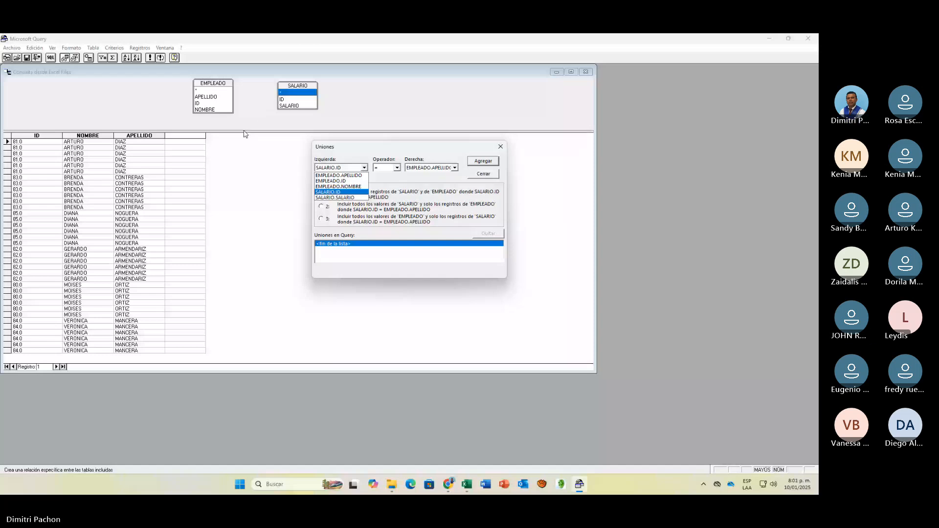
left_click(325, 181)
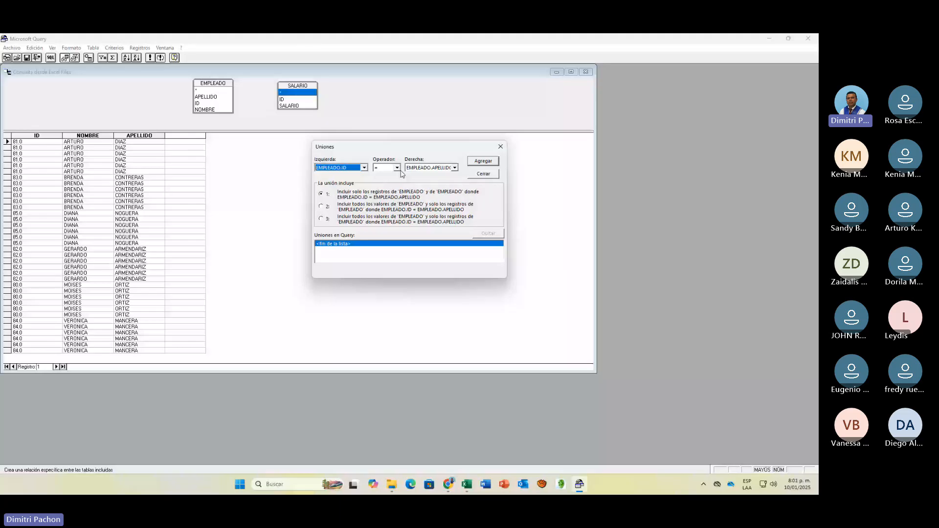
left_click(455, 168)
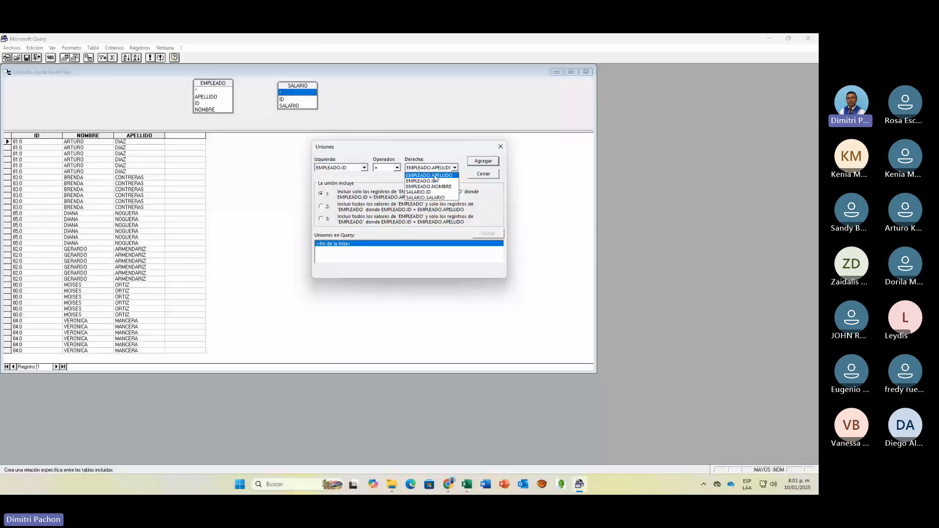
left_click(425, 192)
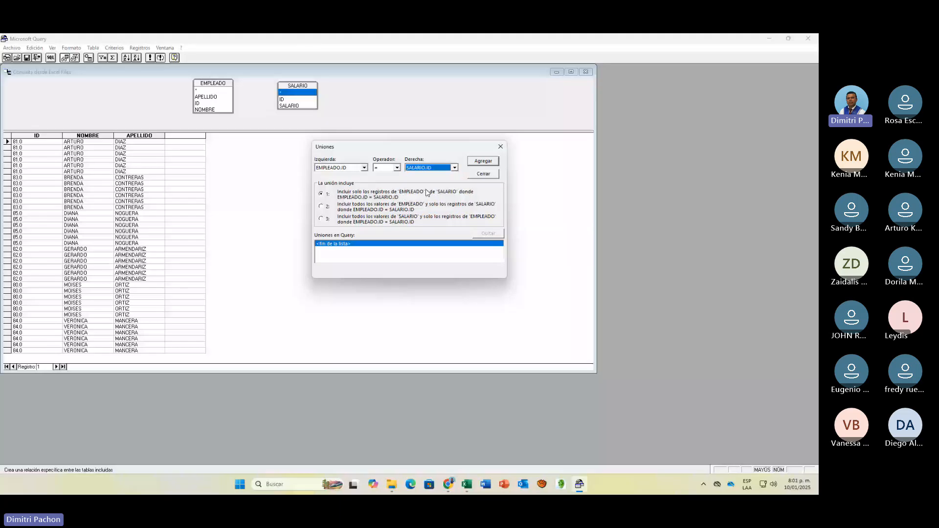
Try to add a join with EMPLEADO.ID as both the first and the second field.
left_click(454, 167)
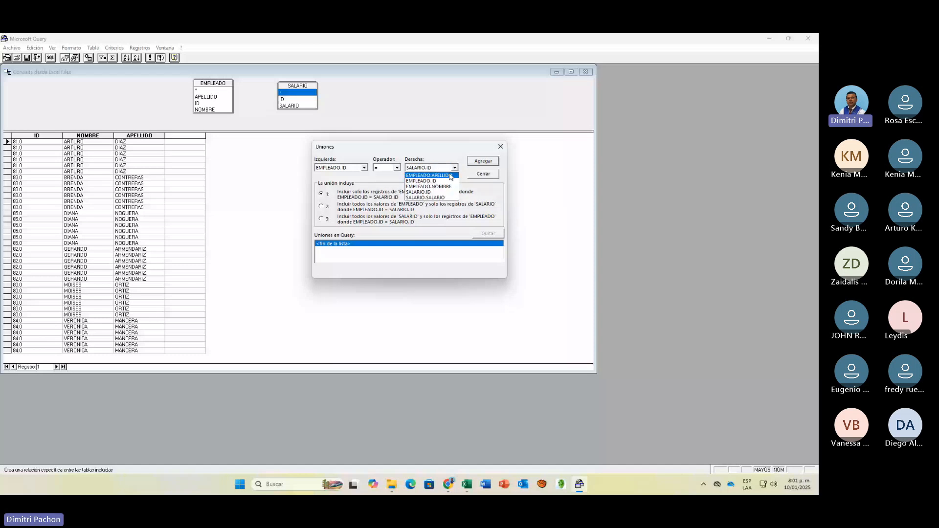
left_click(437, 182)
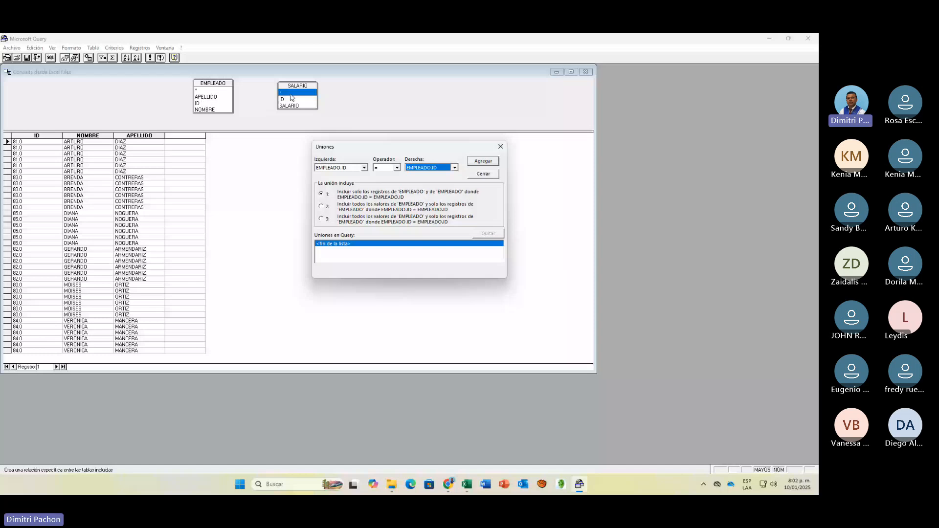
left_click(486, 162)
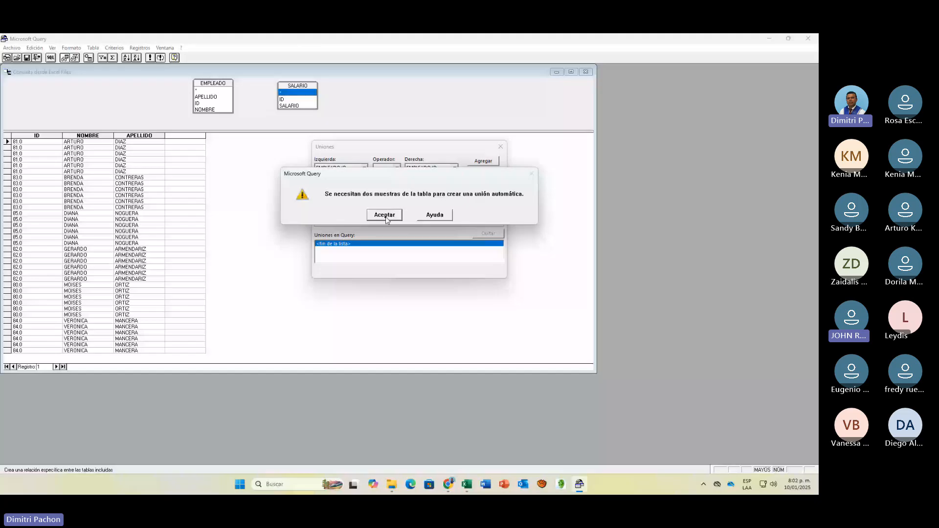
left_click(385, 216)
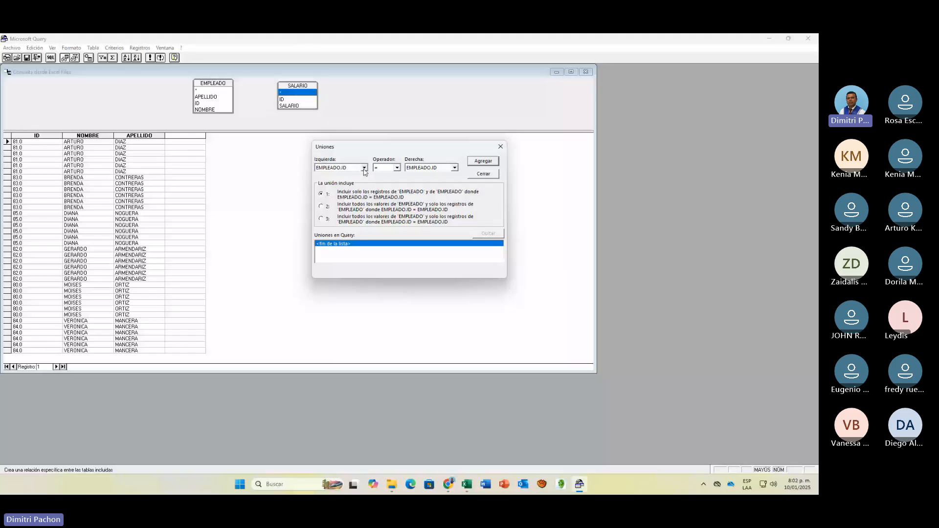
Add the join EMPLEADO.ID = SALARIO.ID including only matching records, and space the two linked tables further apart.
left_click(455, 168)
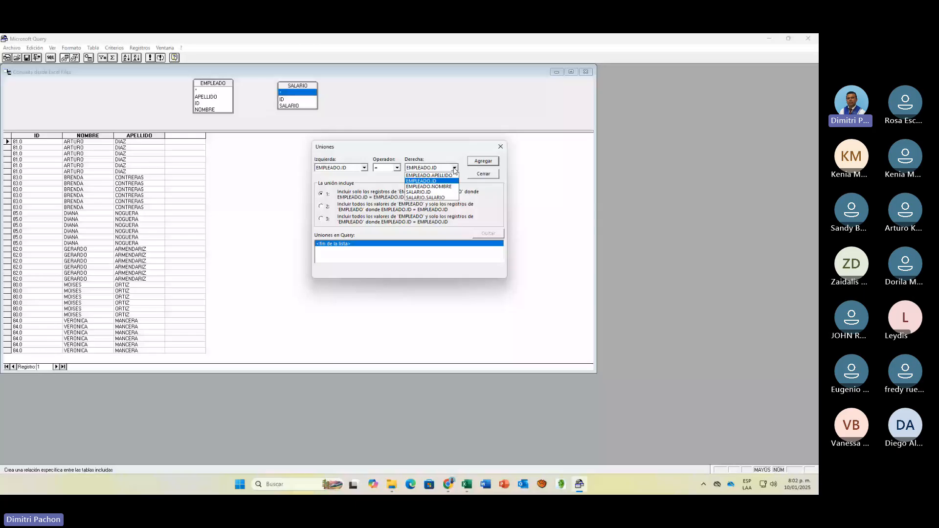
left_click(428, 191)
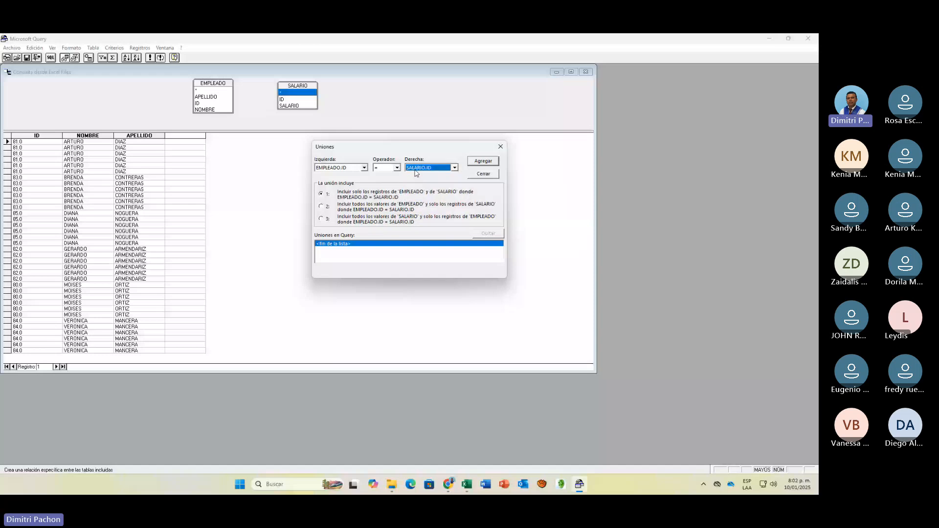
left_click(483, 161)
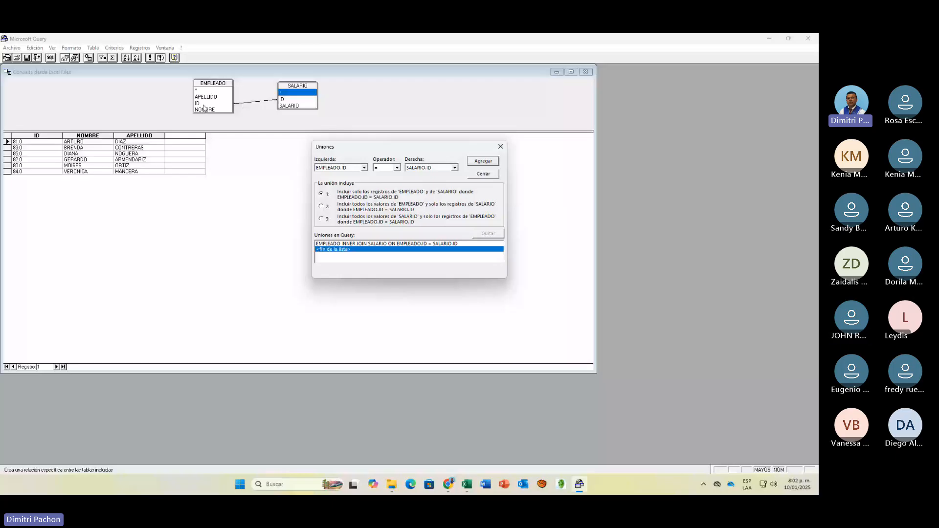
left_click(500, 148)
left_click_drag(303, 87, 379, 88)
mouse_move(213, 86)
left_mouse_down()
mouse_move(194, 101)
mouse_move(76, 83)
mouse_move(210, 94)
left_mouse_up()
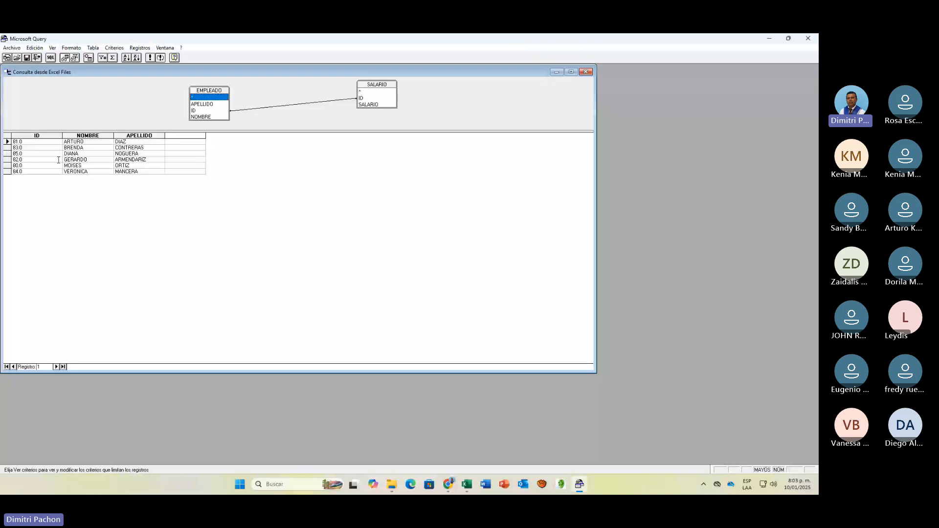
Add the SALARIO.SALARIO field as a new column after APELLIDO in the query results.
left_click(38, 142)
left_click(94, 143)
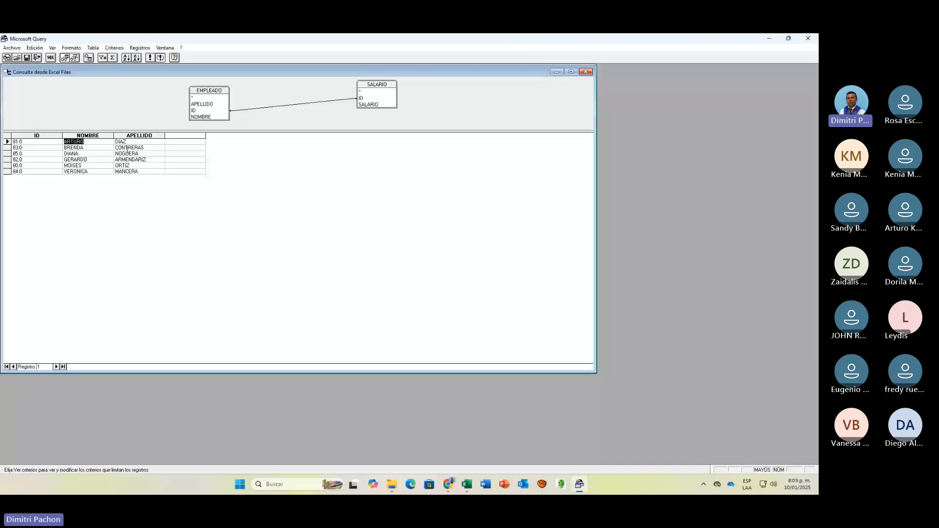
left_click(151, 142)
left_click(189, 135)
left_click(202, 136)
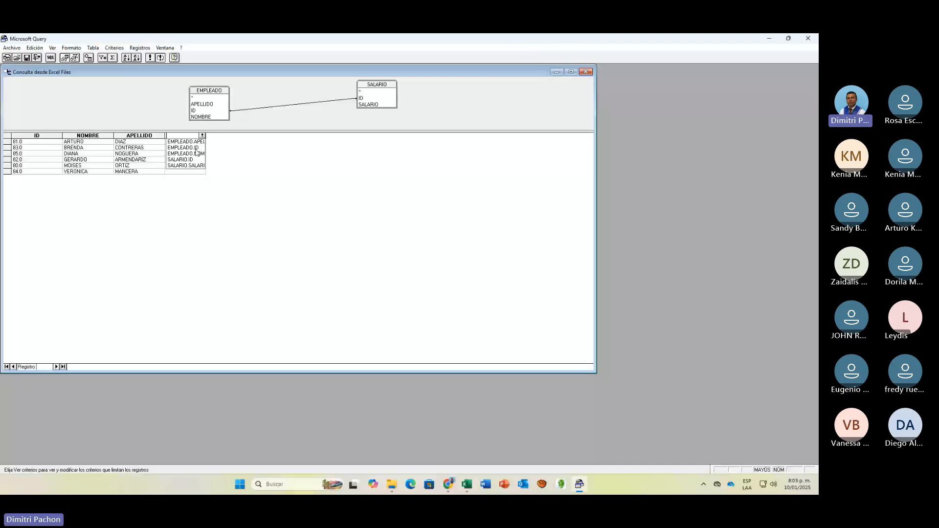
left_click(186, 165)
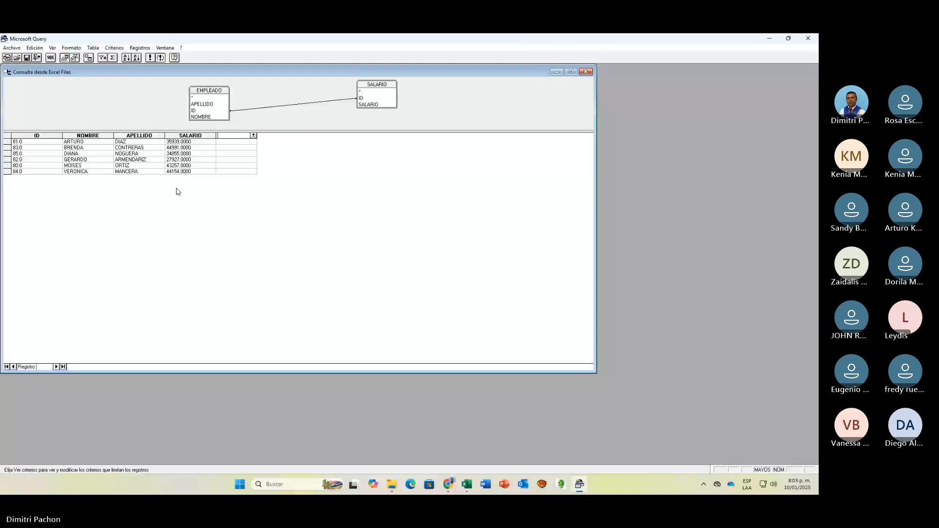
Return the query data to Excel as a table in the existing worksheet starting at cell A1.
left_click(12, 47)
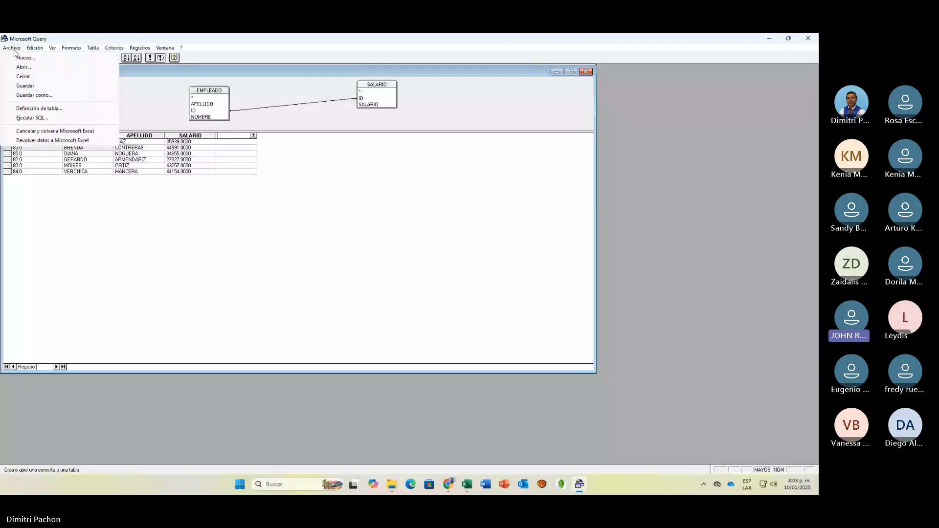
left_click(63, 141)
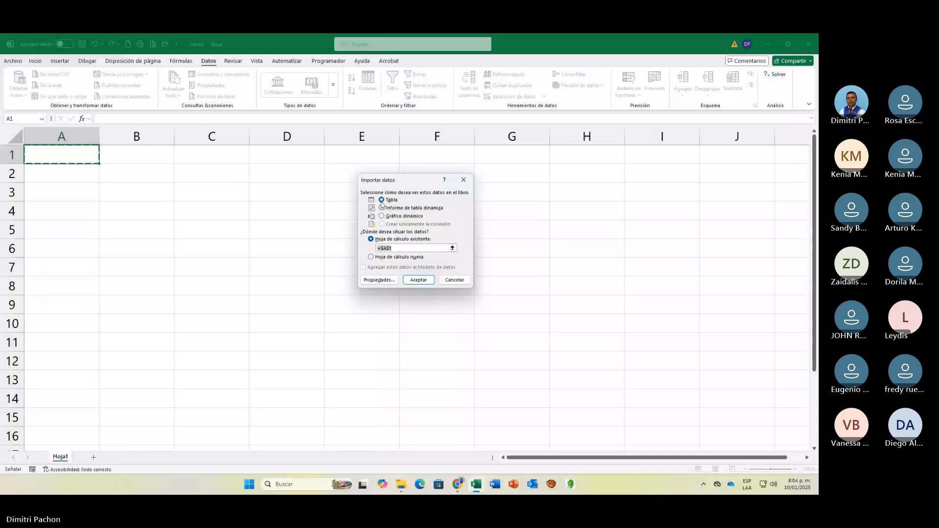
left_click(426, 280)
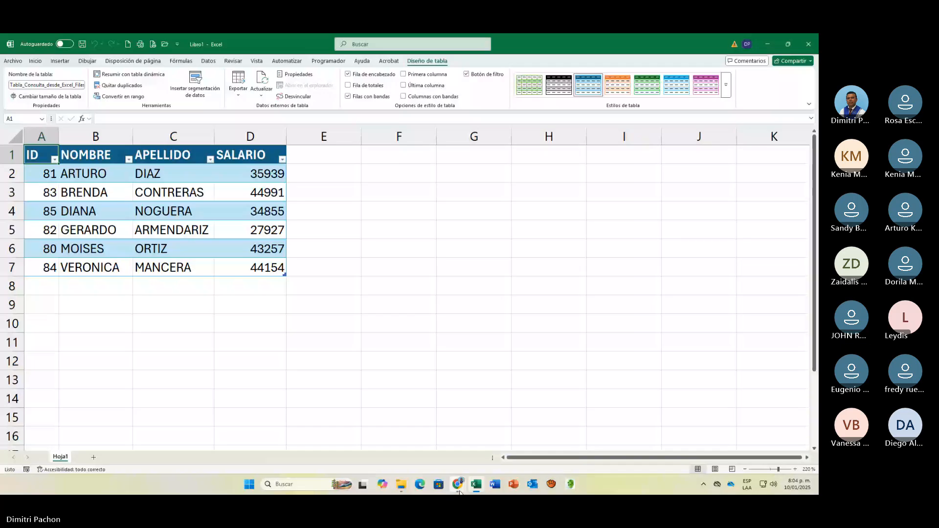
Switch to the Teams meeting in Chrome and open its additional meeting options.
mouse_move(458, 484)
left_click(417, 460)
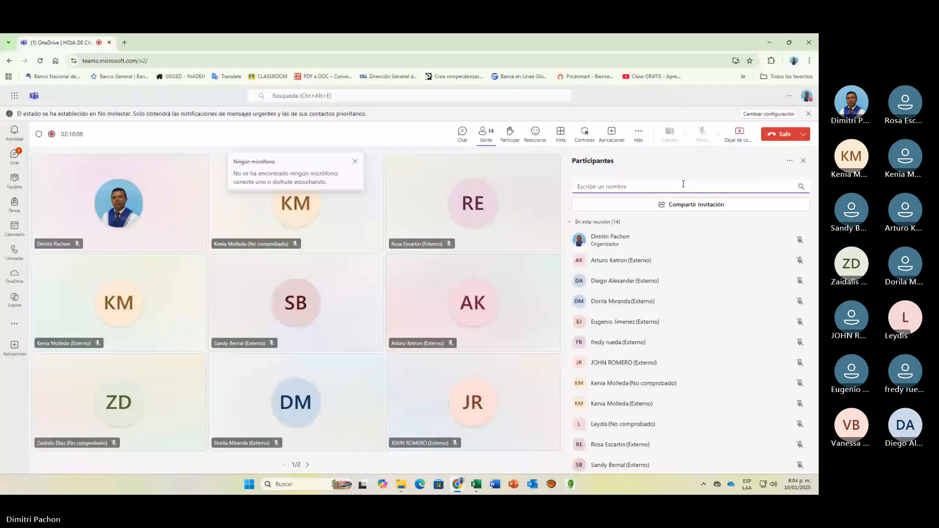
left_click(639, 134)
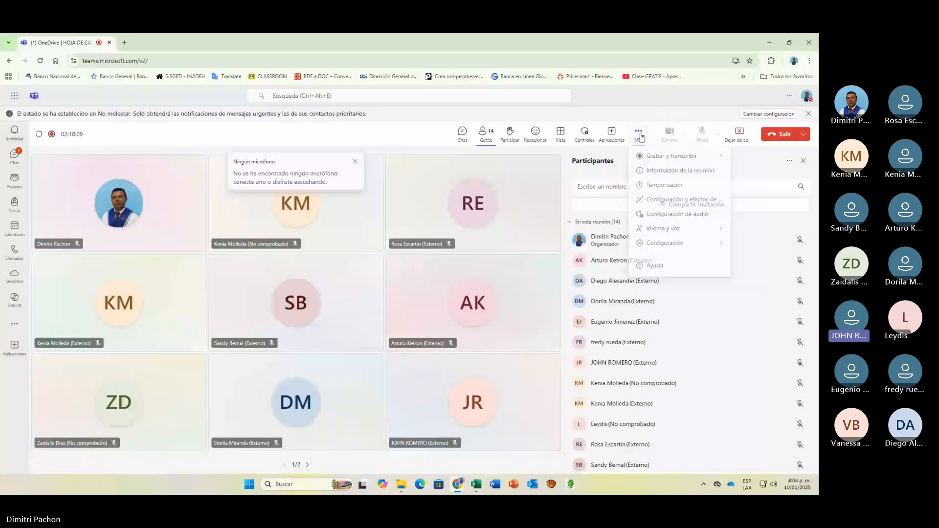